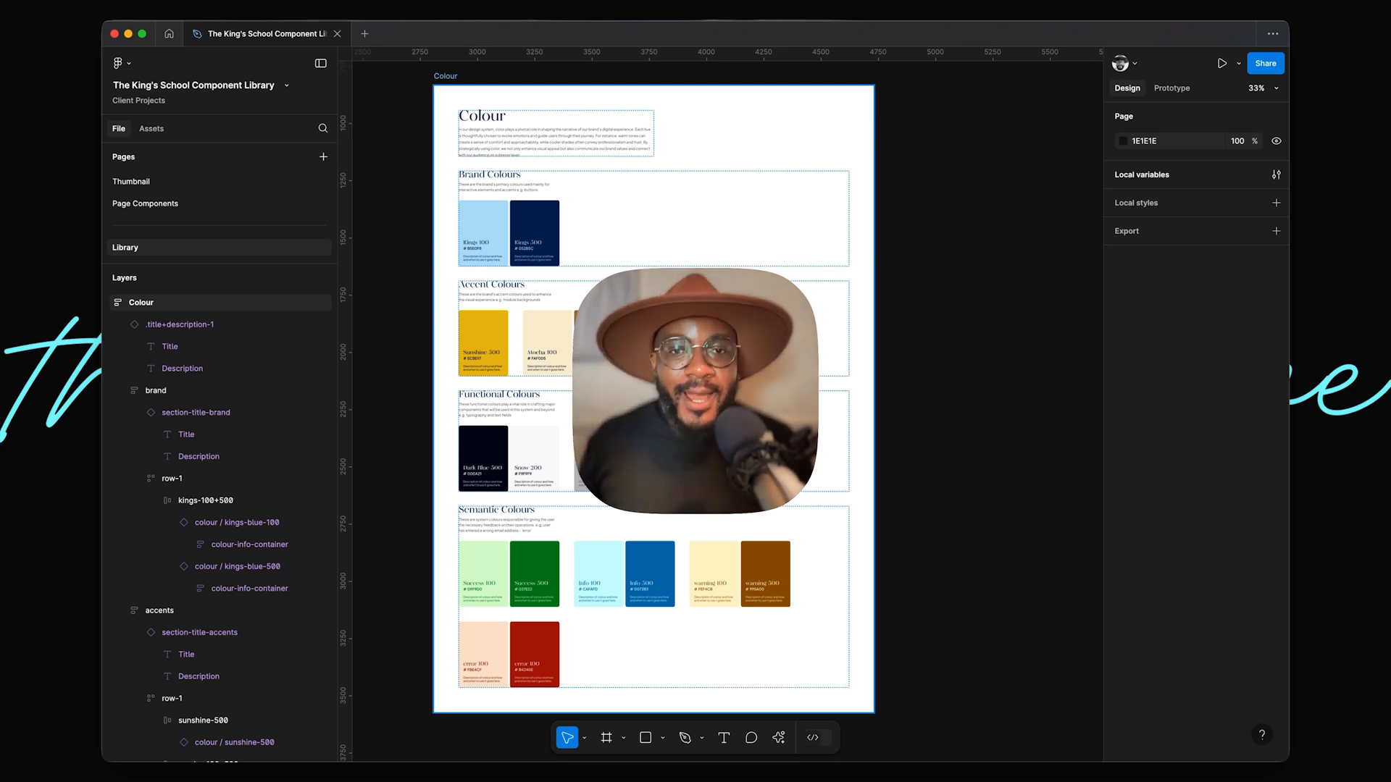
# Open the file's local variables and create a new variable collection named Colour.
pyautogui.scroll(1, 681, 398)
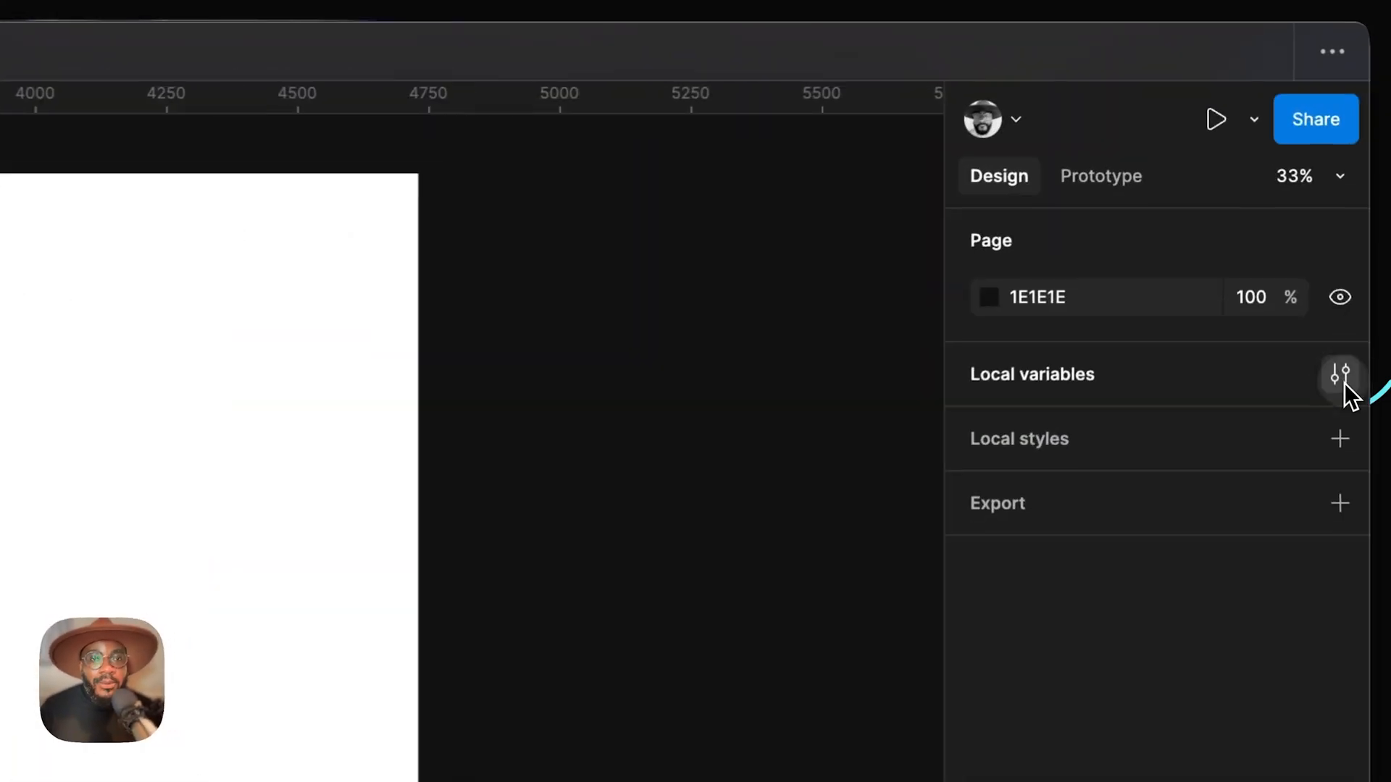
pyautogui.click(1277, 175)
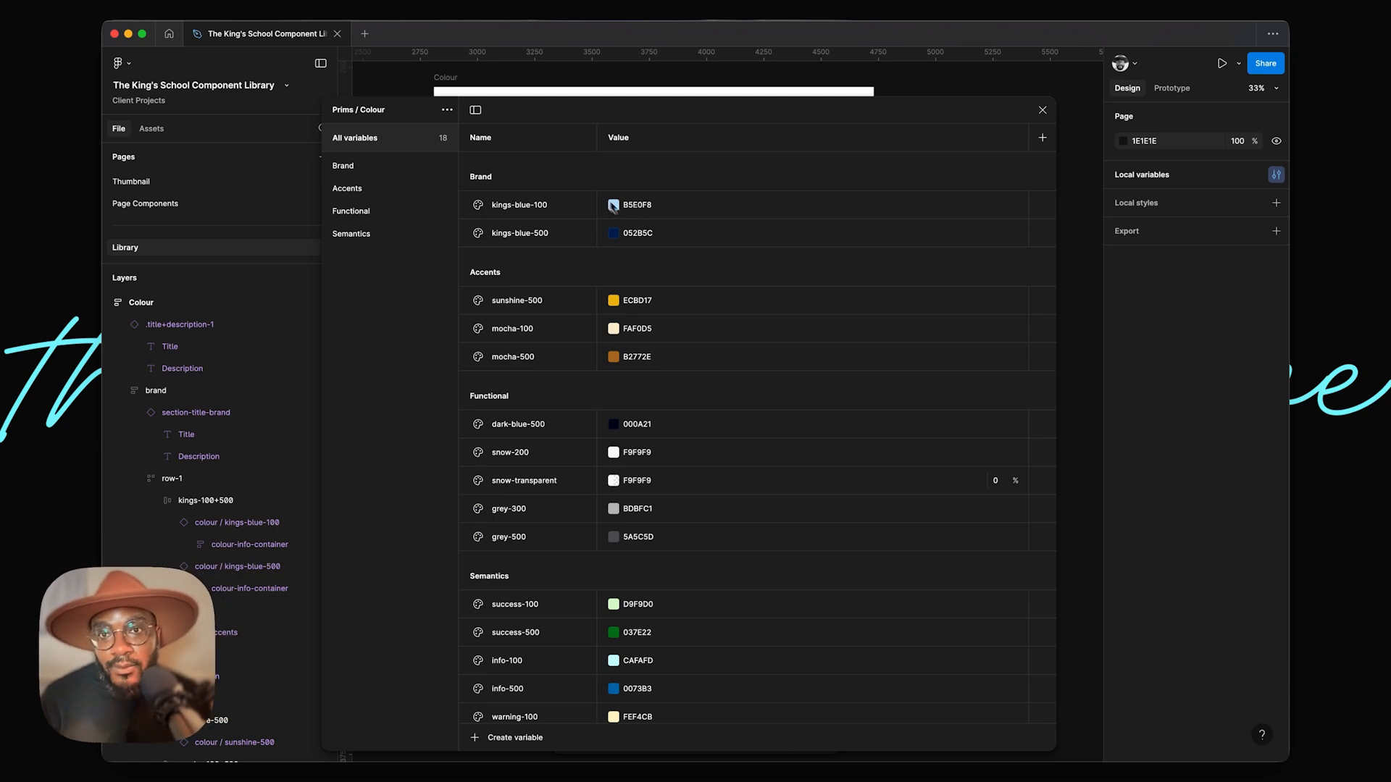
pyautogui.moveTo(530, 117); pyautogui.dragTo(557, 93)
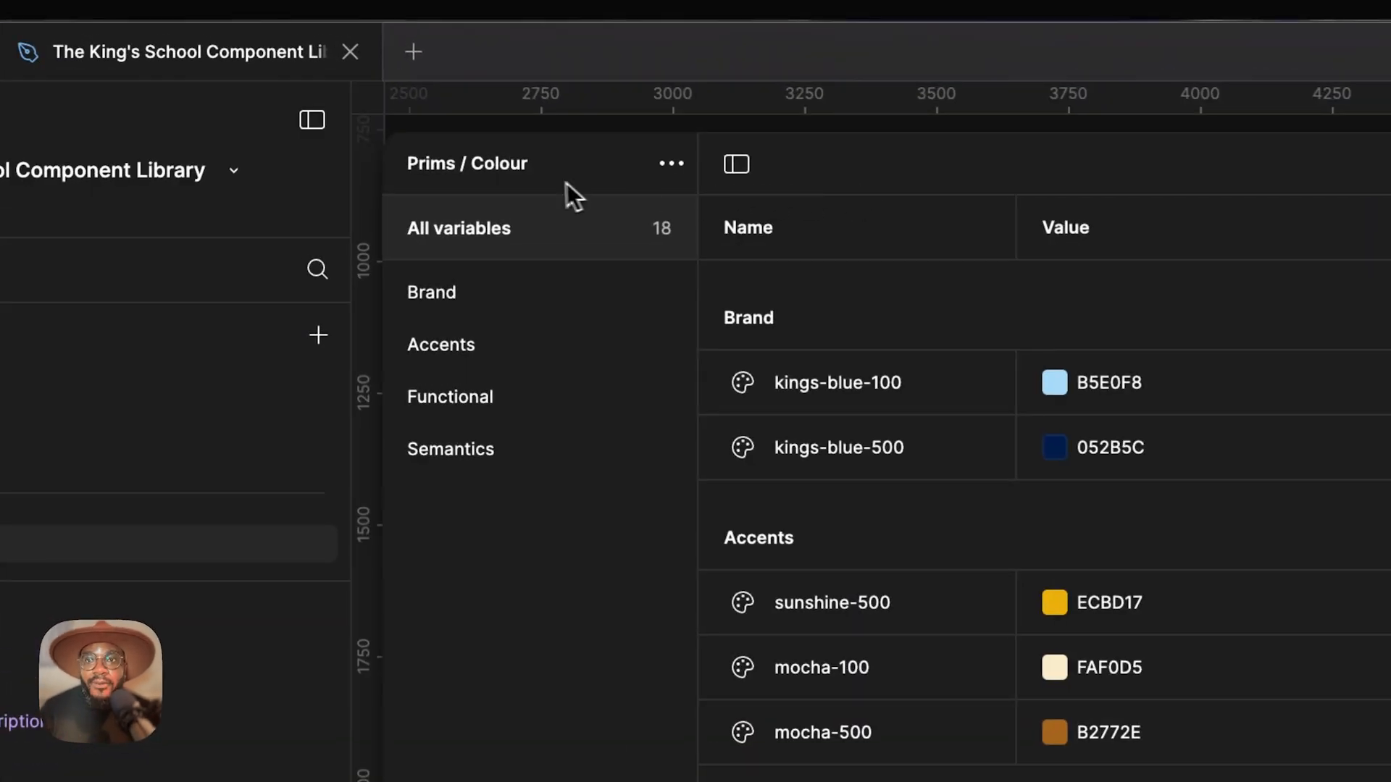
pyautogui.click(671, 168)
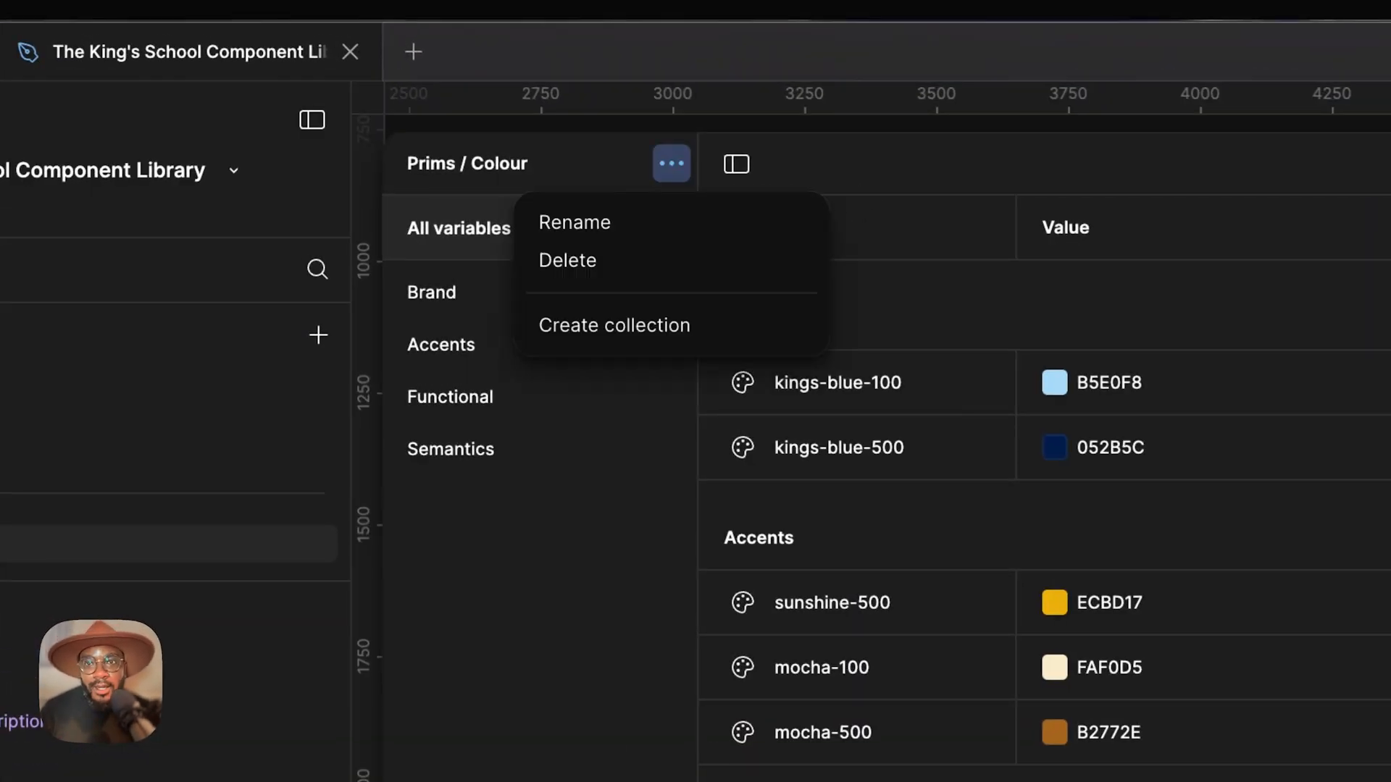
pyautogui.click(658, 323)
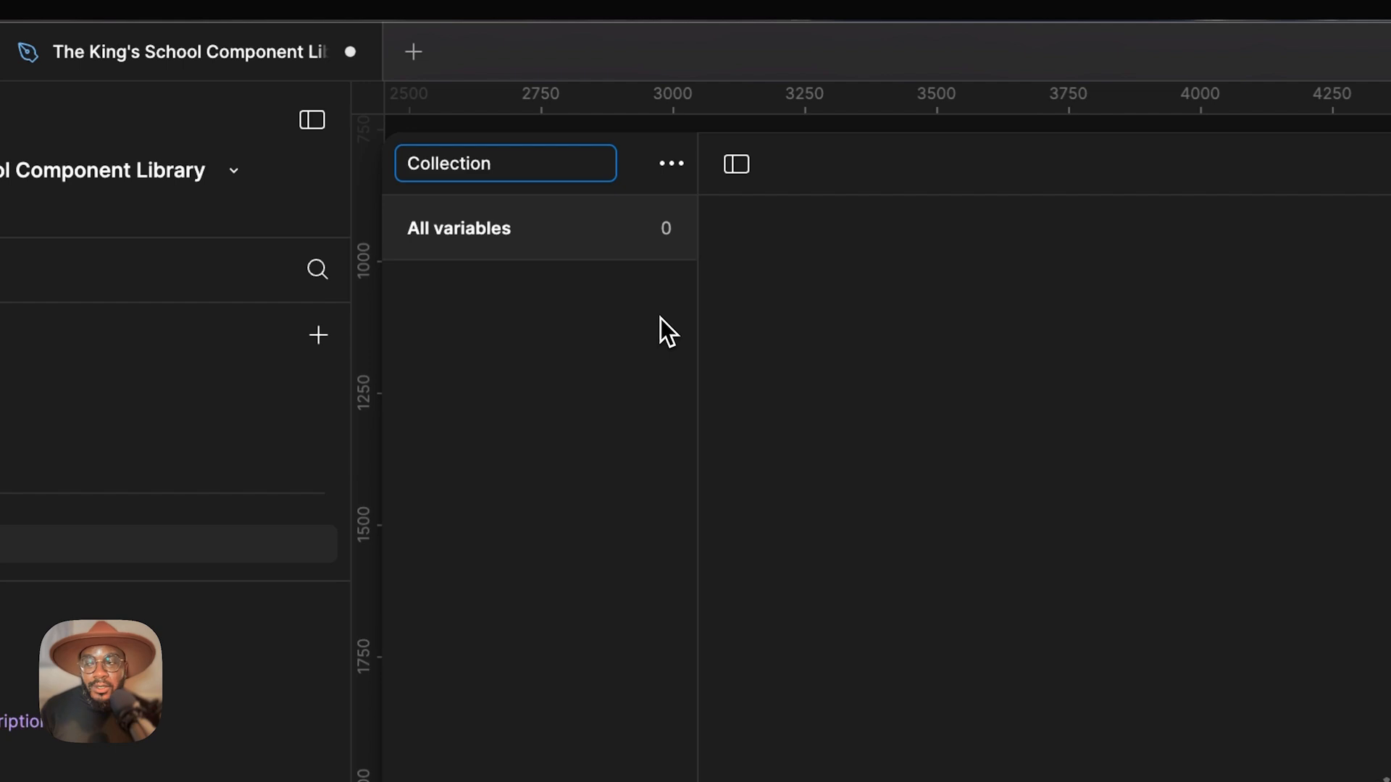
pyautogui.press('super+a')
pyautogui.write('Colo')
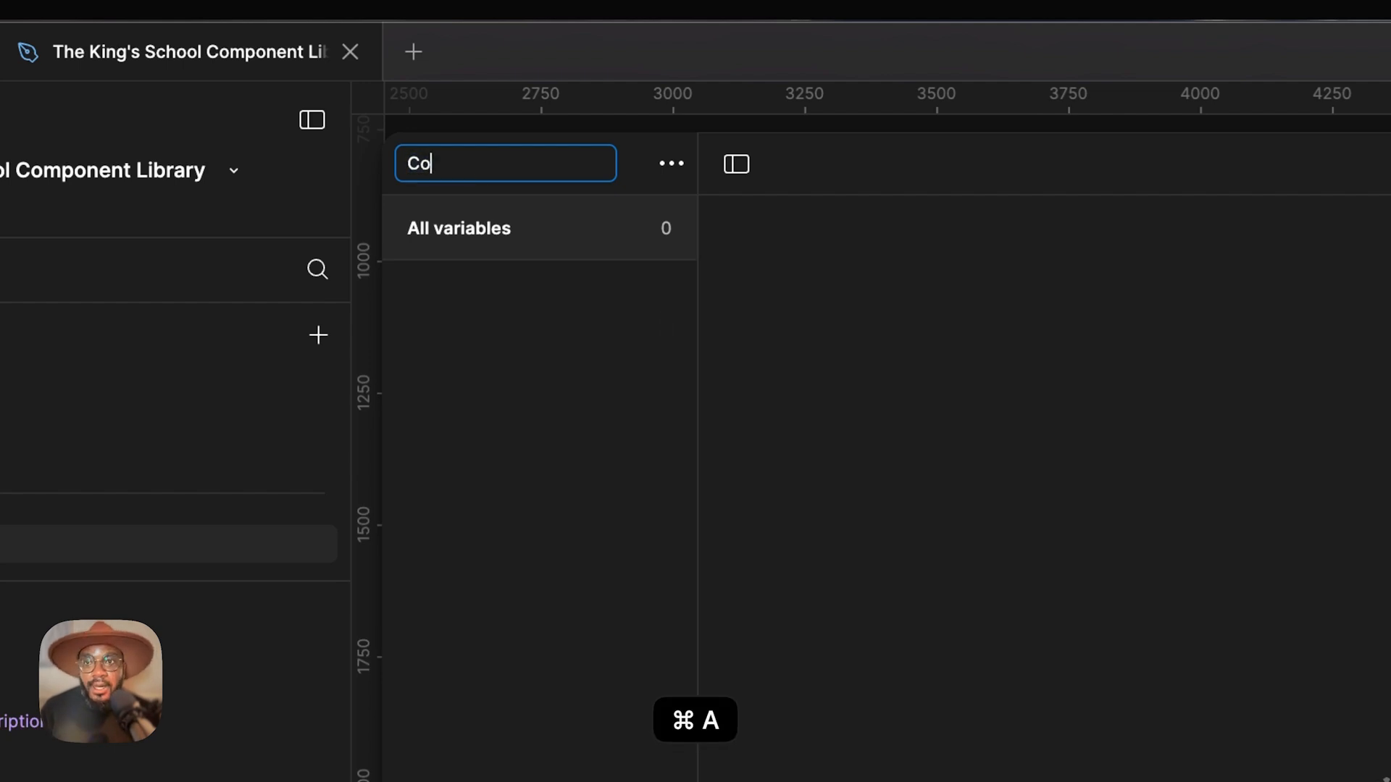
pyautogui.write('ur')
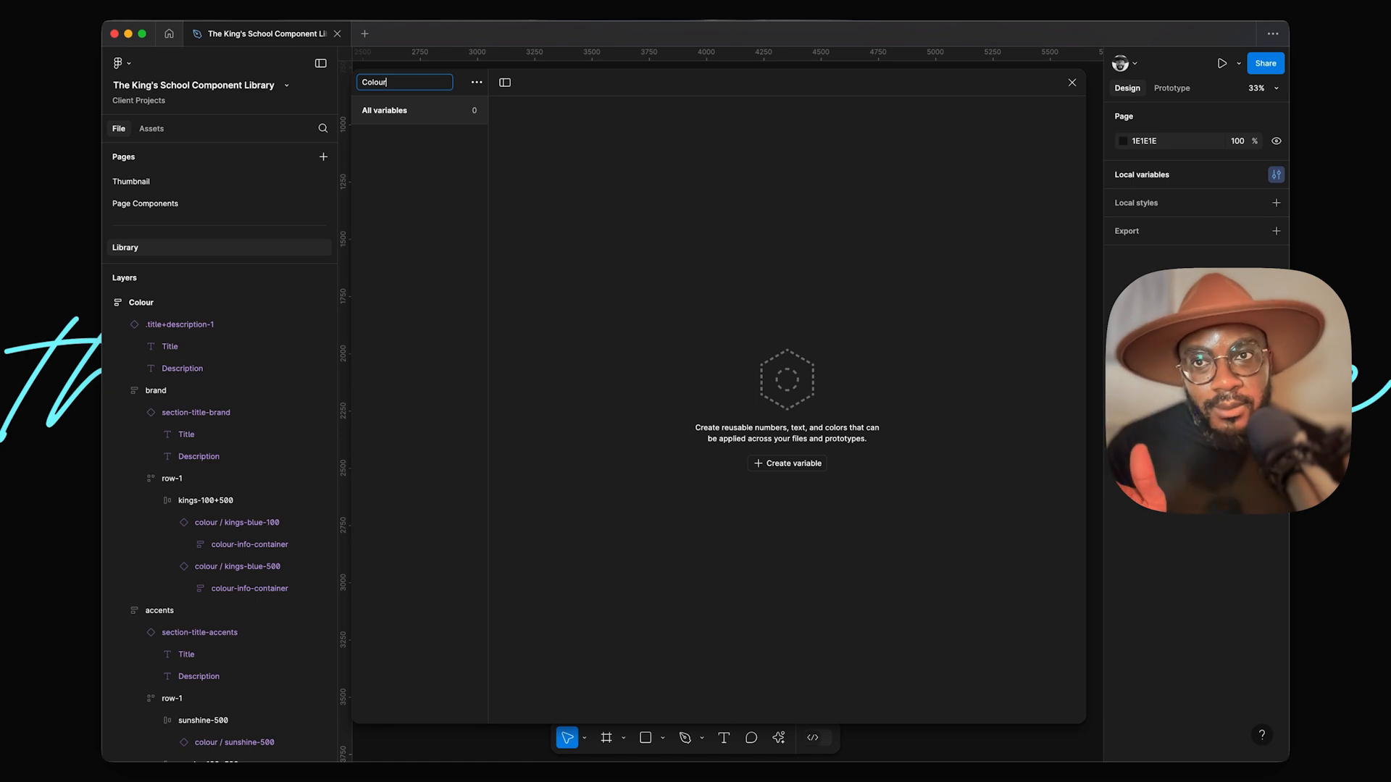
pyautogui.press('Return')
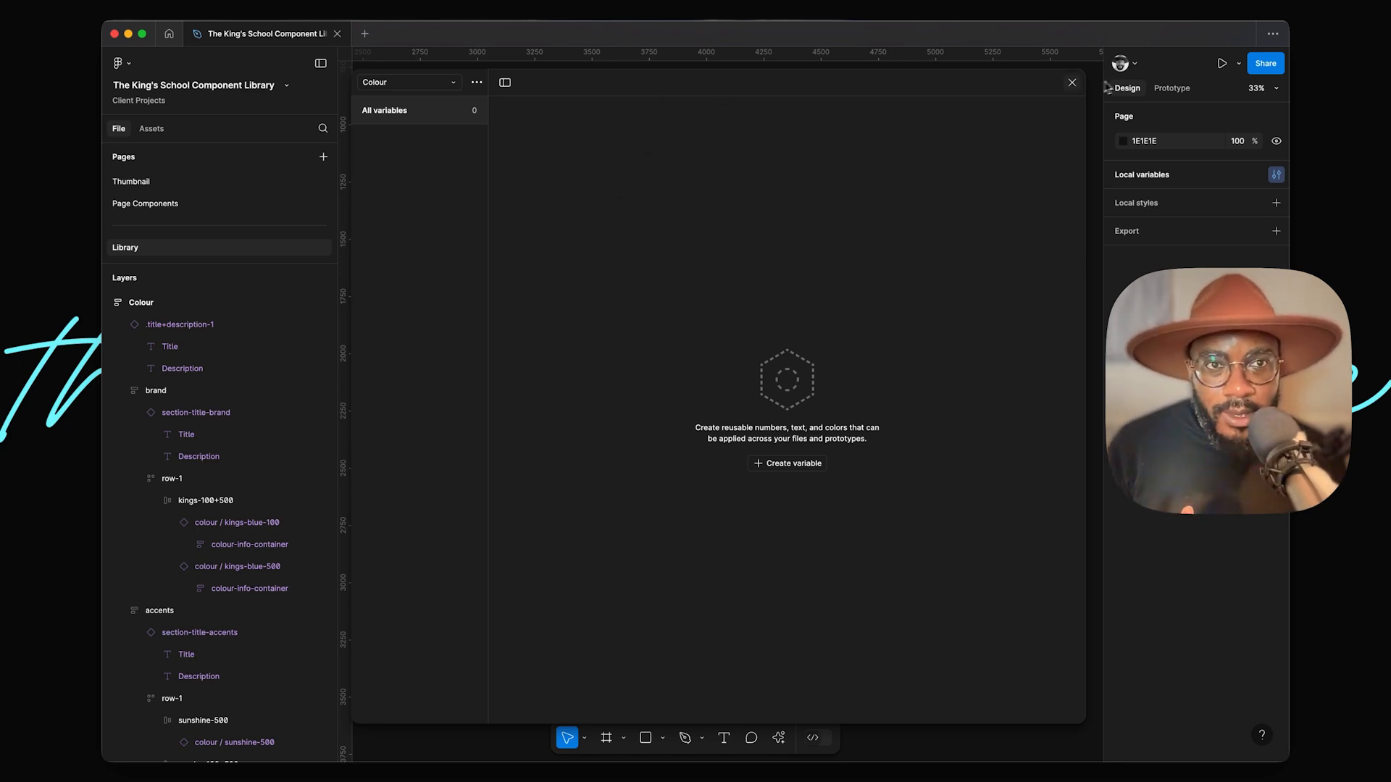
# Close the variables window and hide the interface to view the Colour page on its own.
pyautogui.click(1073, 82)
pyautogui.scroll(10, 590, 258)
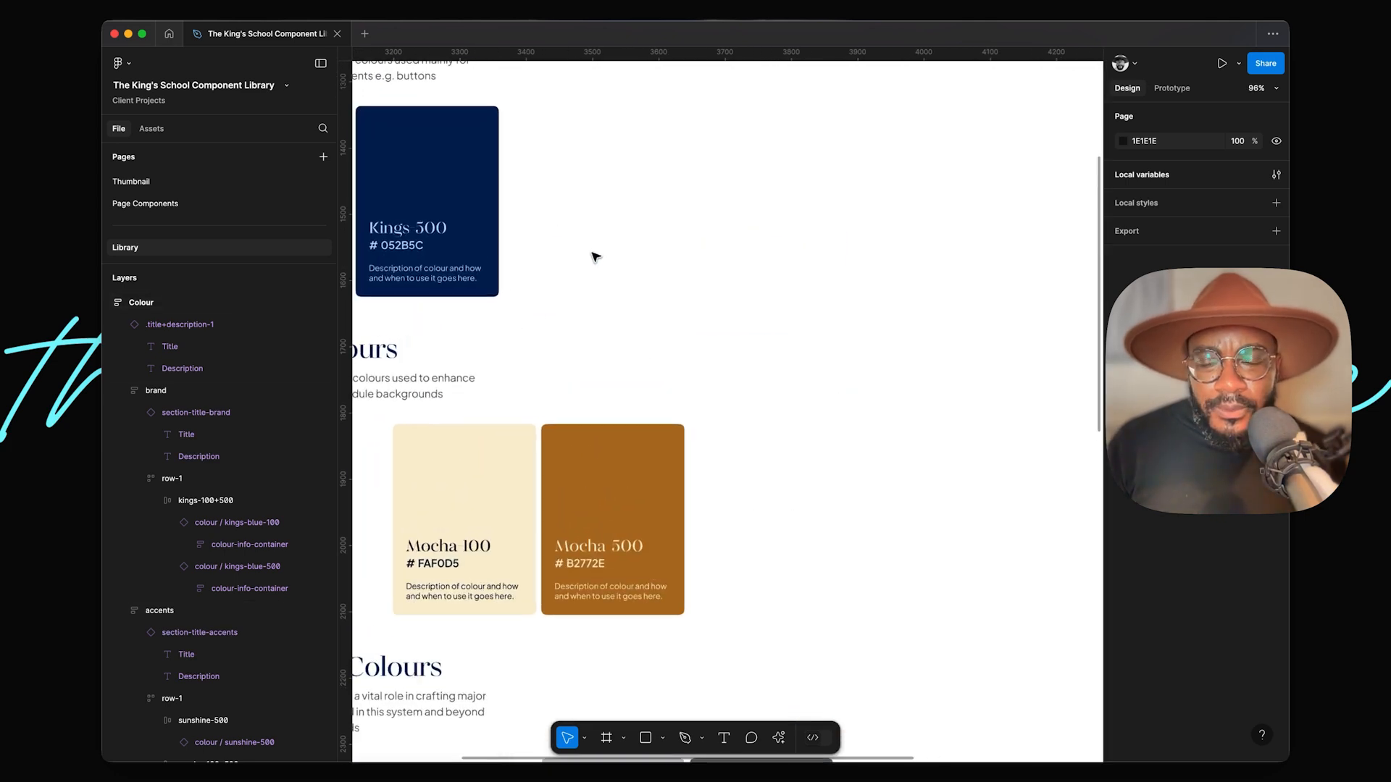
pyautogui.press('Tab')
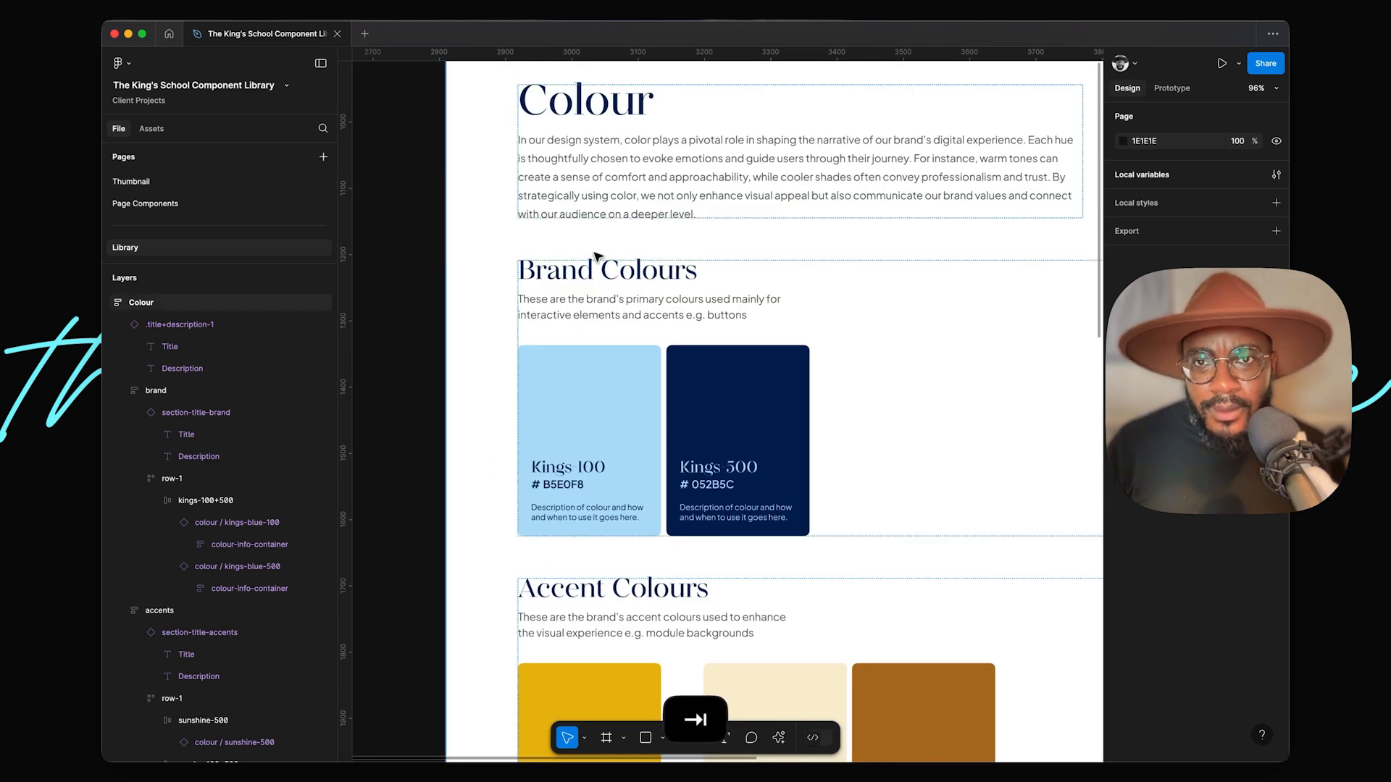
pyautogui.scroll(-1, 595, 258)
pyautogui.hscroll(1, 493, 274)
pyautogui.scroll(1, 389, 349)
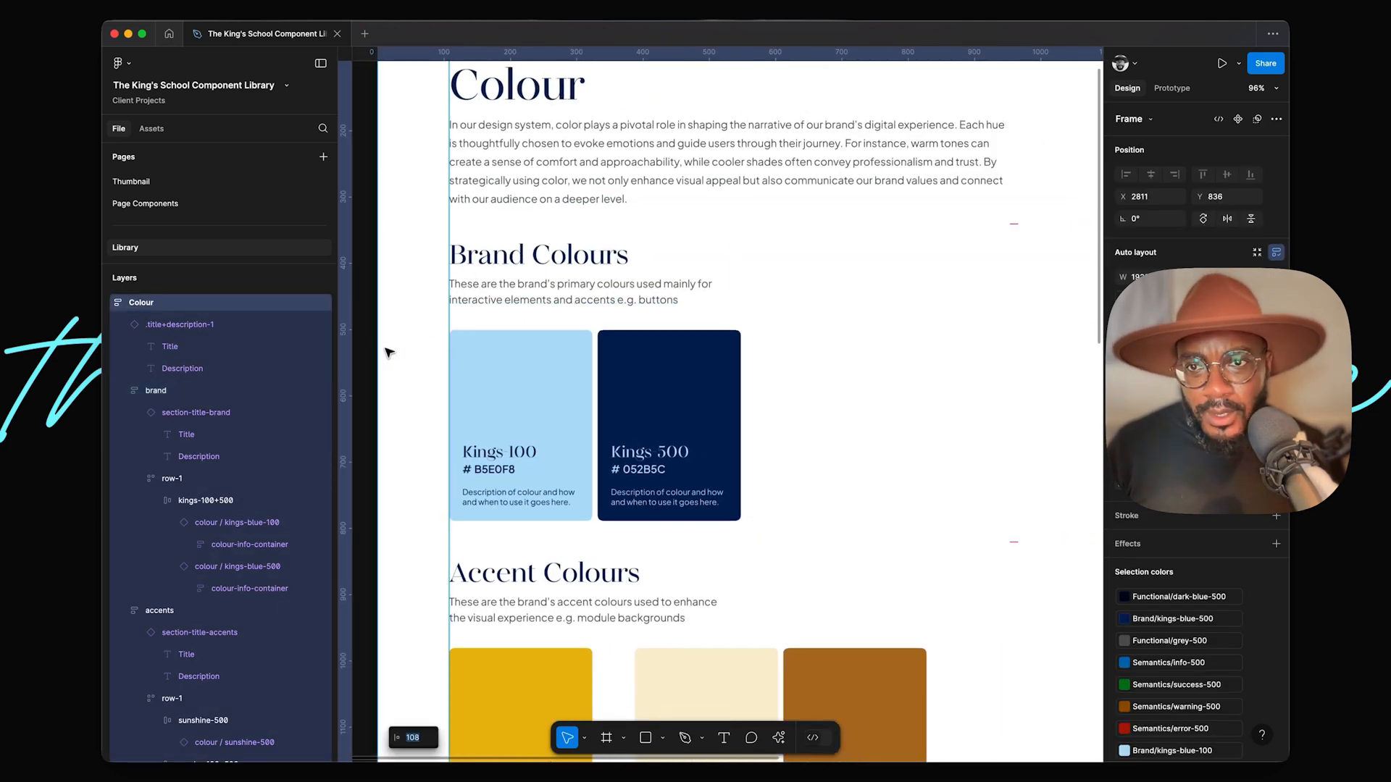
pyautogui.click(370, 370)
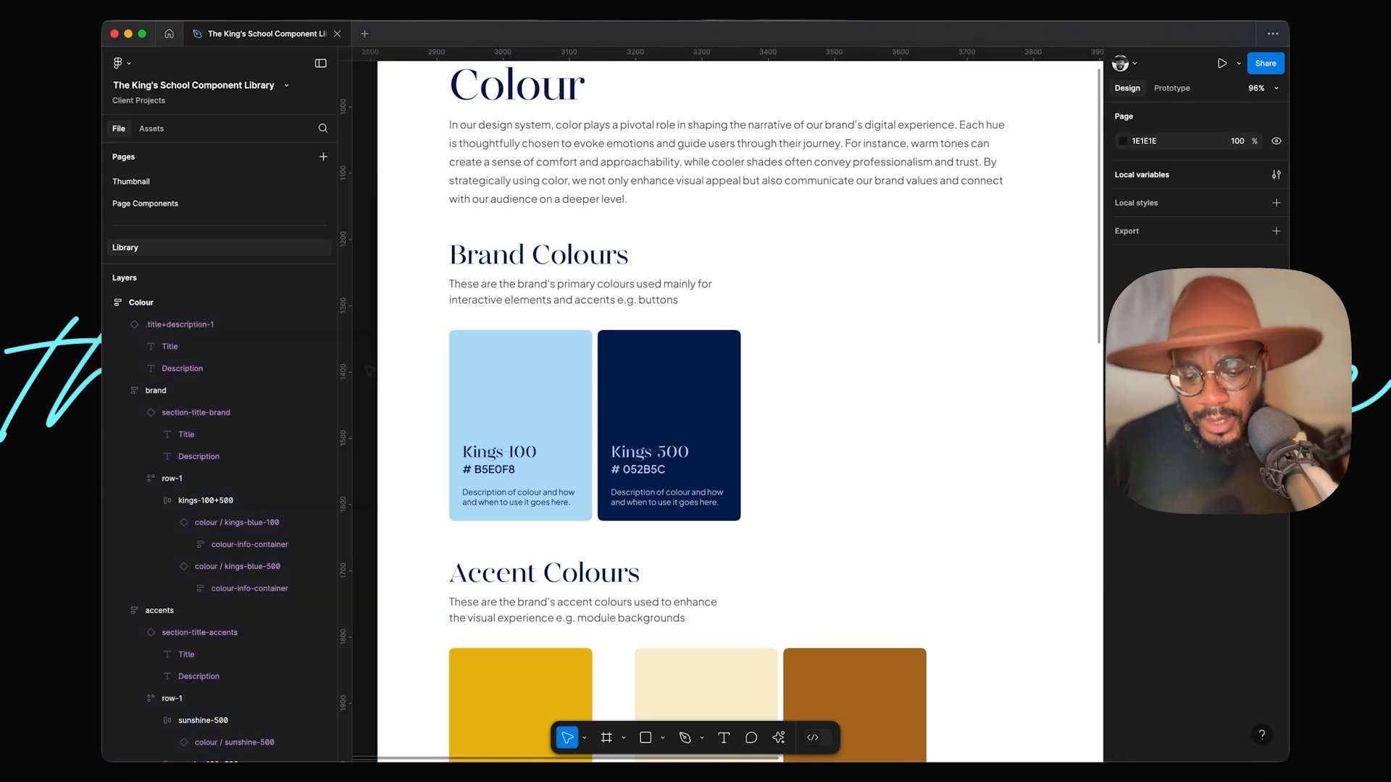
pyautogui.press('super+period')
pyautogui.hscroll(4, 391, 371)
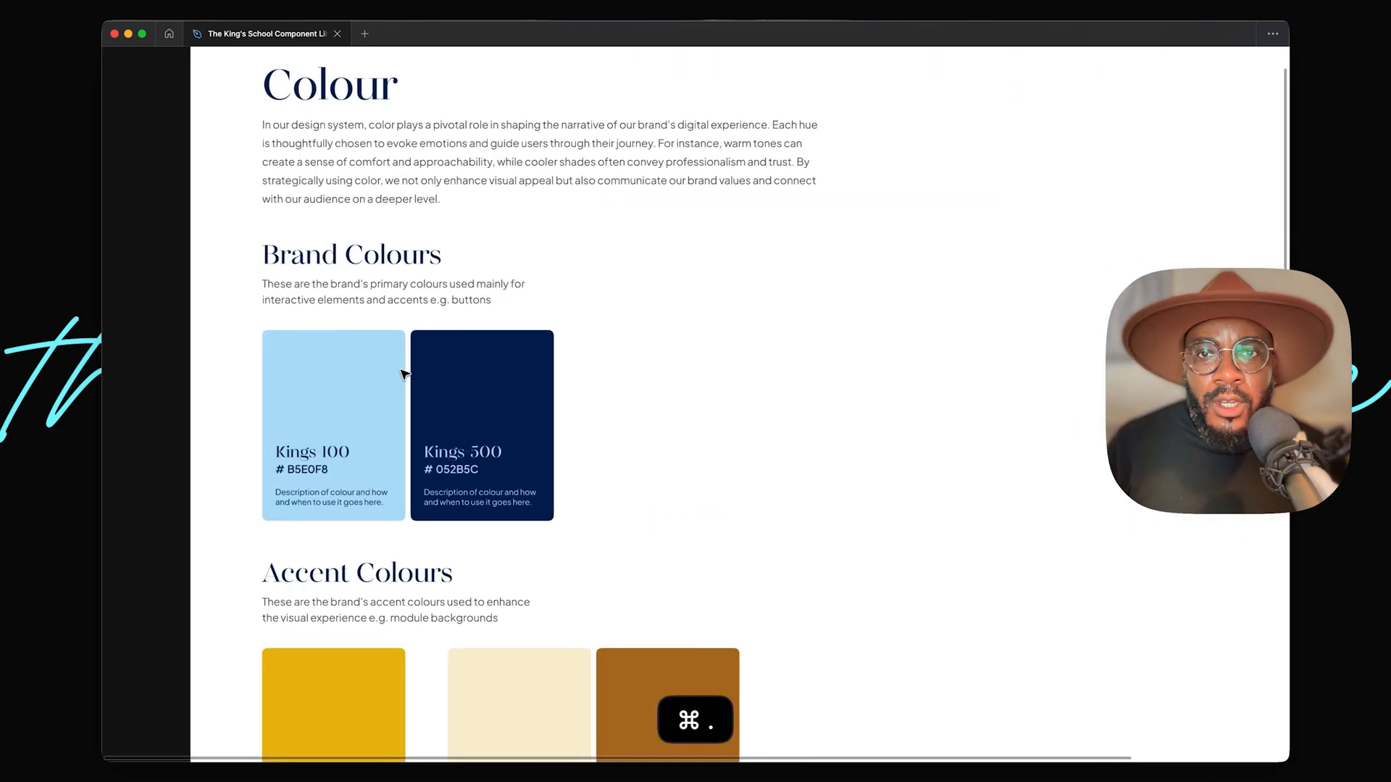
# Look through the Brand, Accent, Functional and Semantic colour swatches on the Colour page.
pyautogui.scroll(-5, 534, 385)
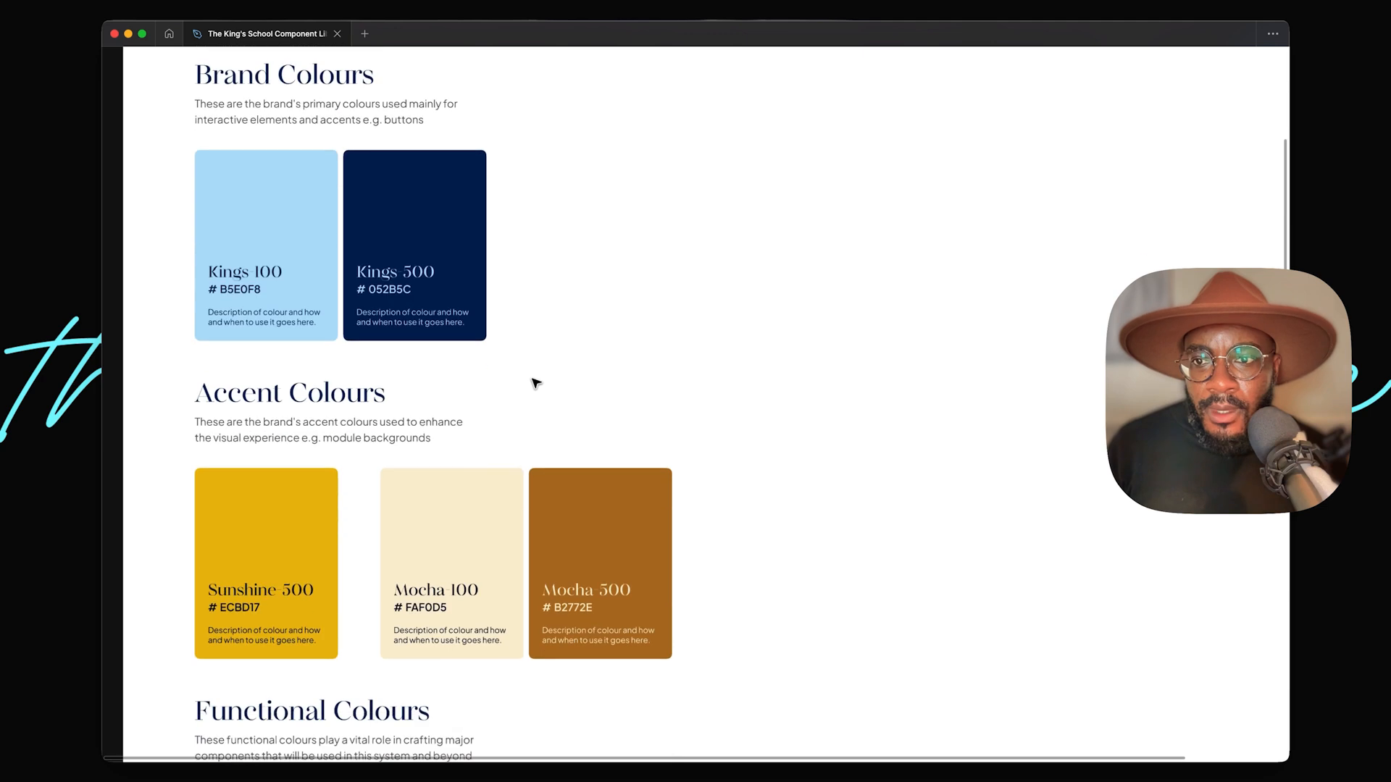
pyautogui.scroll(-8, 534, 381)
pyautogui.hscroll(-2, 507, 384)
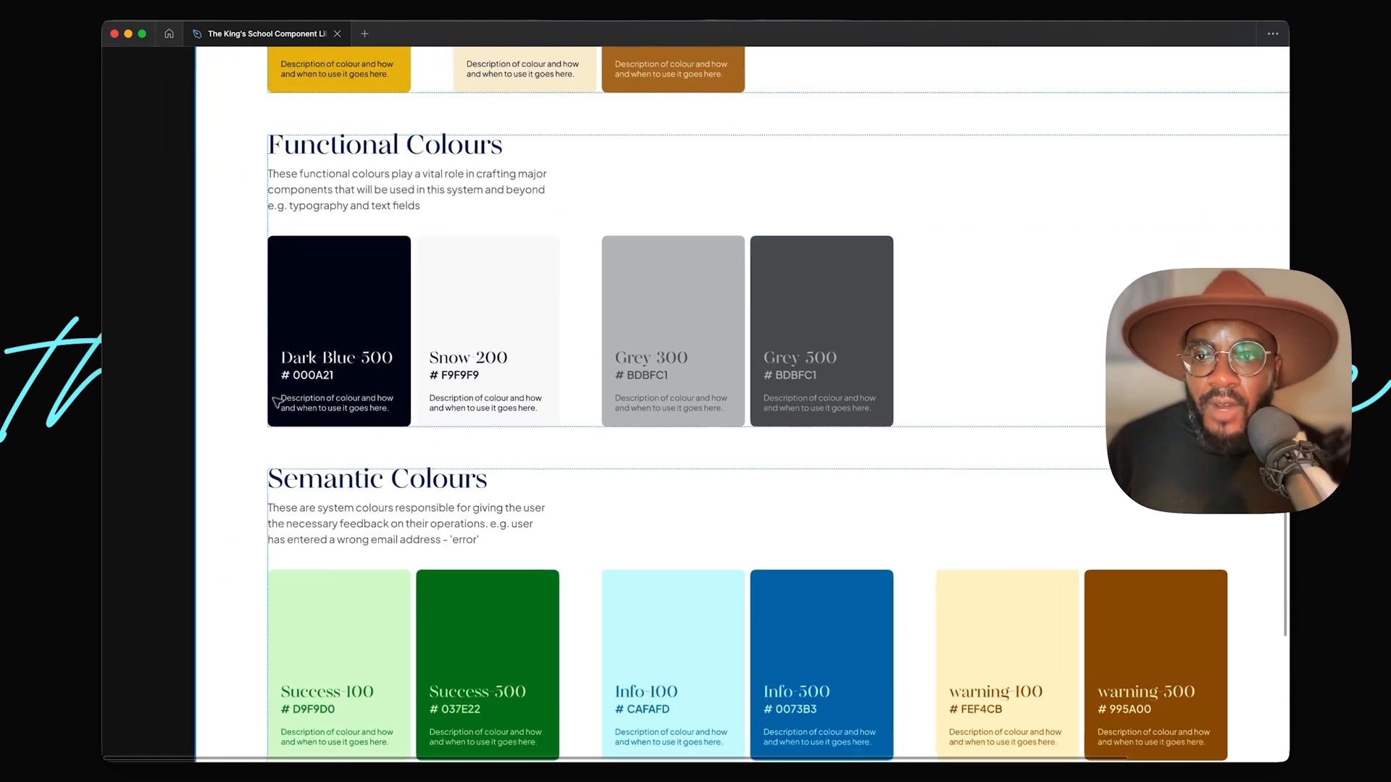
pyautogui.scroll(-3, 434, 406)
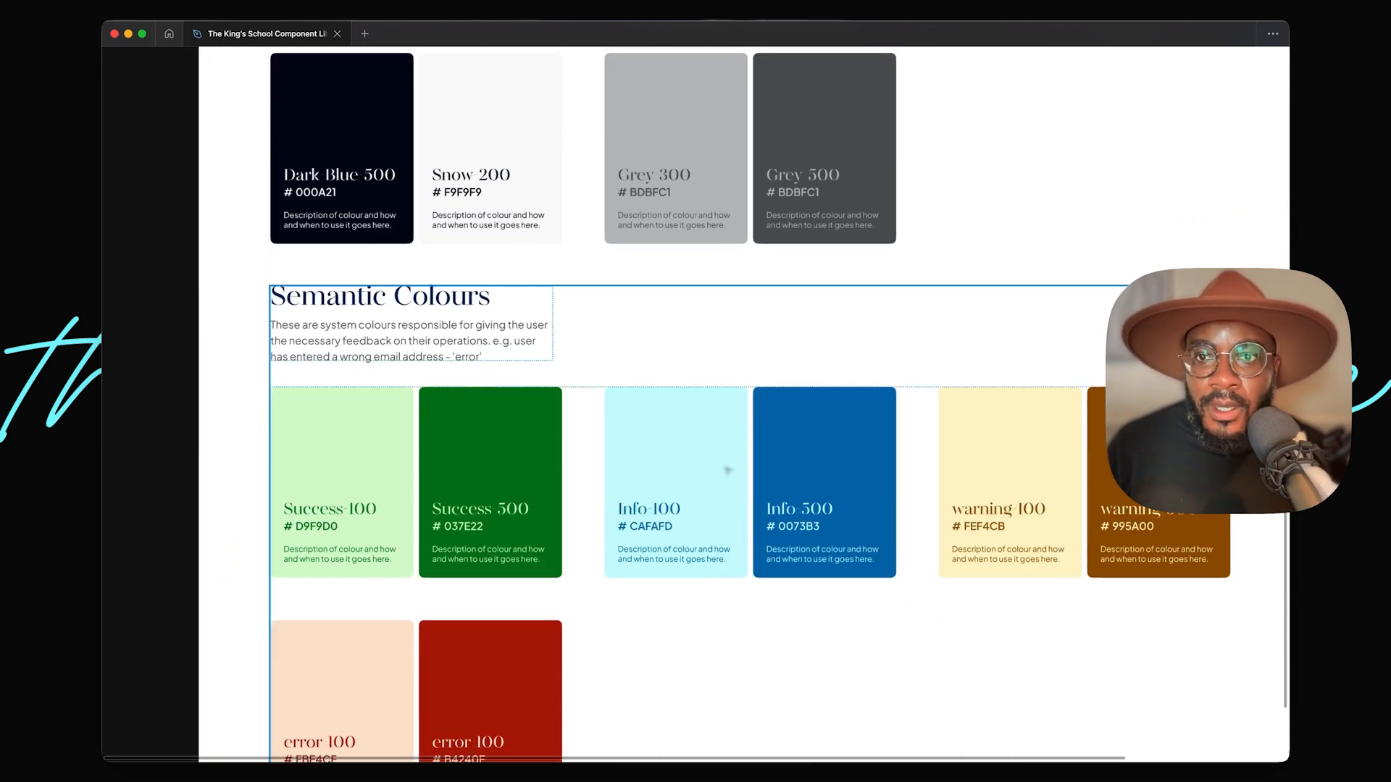
pyautogui.scroll(1, 728, 471)
pyautogui.scroll(9, 404, 416)
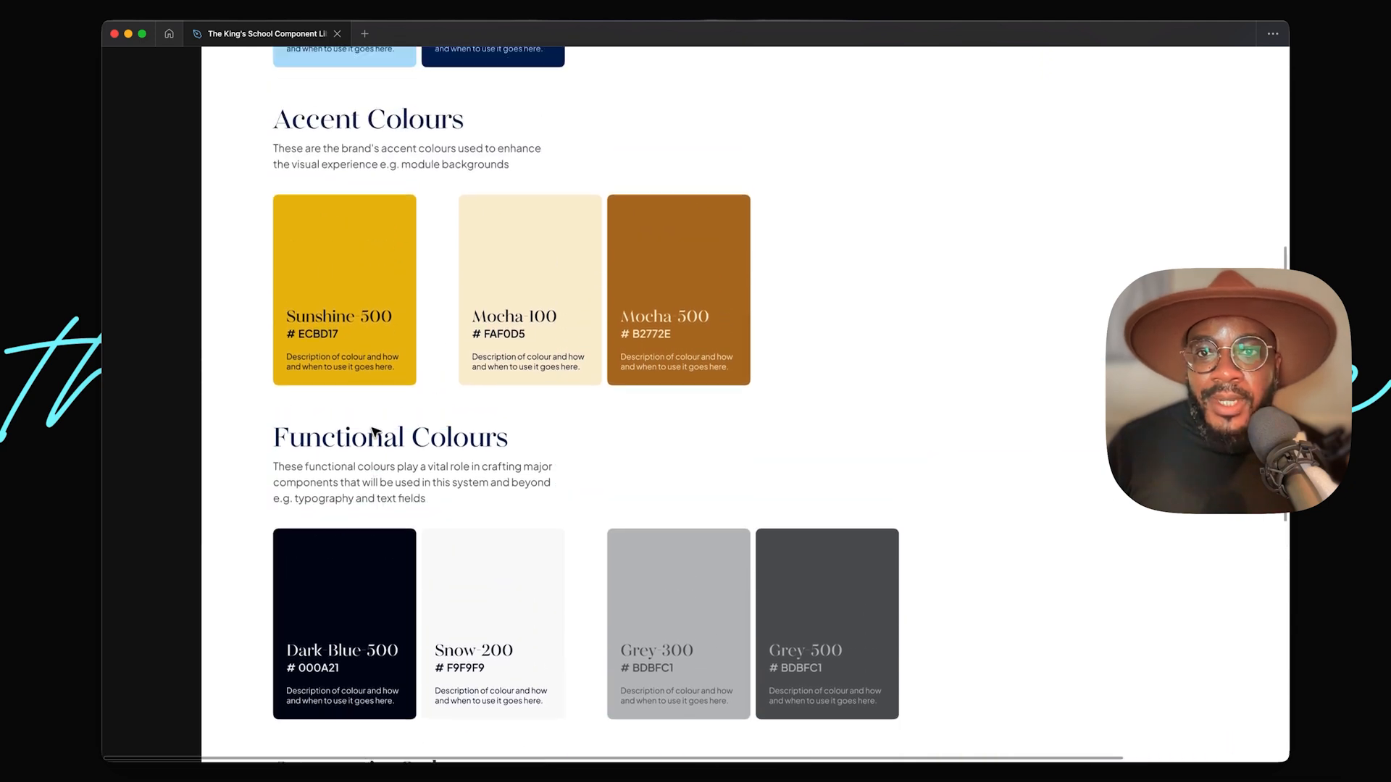
pyautogui.scroll(4, 478, 406)
pyautogui.hscroll(1, 478, 405)
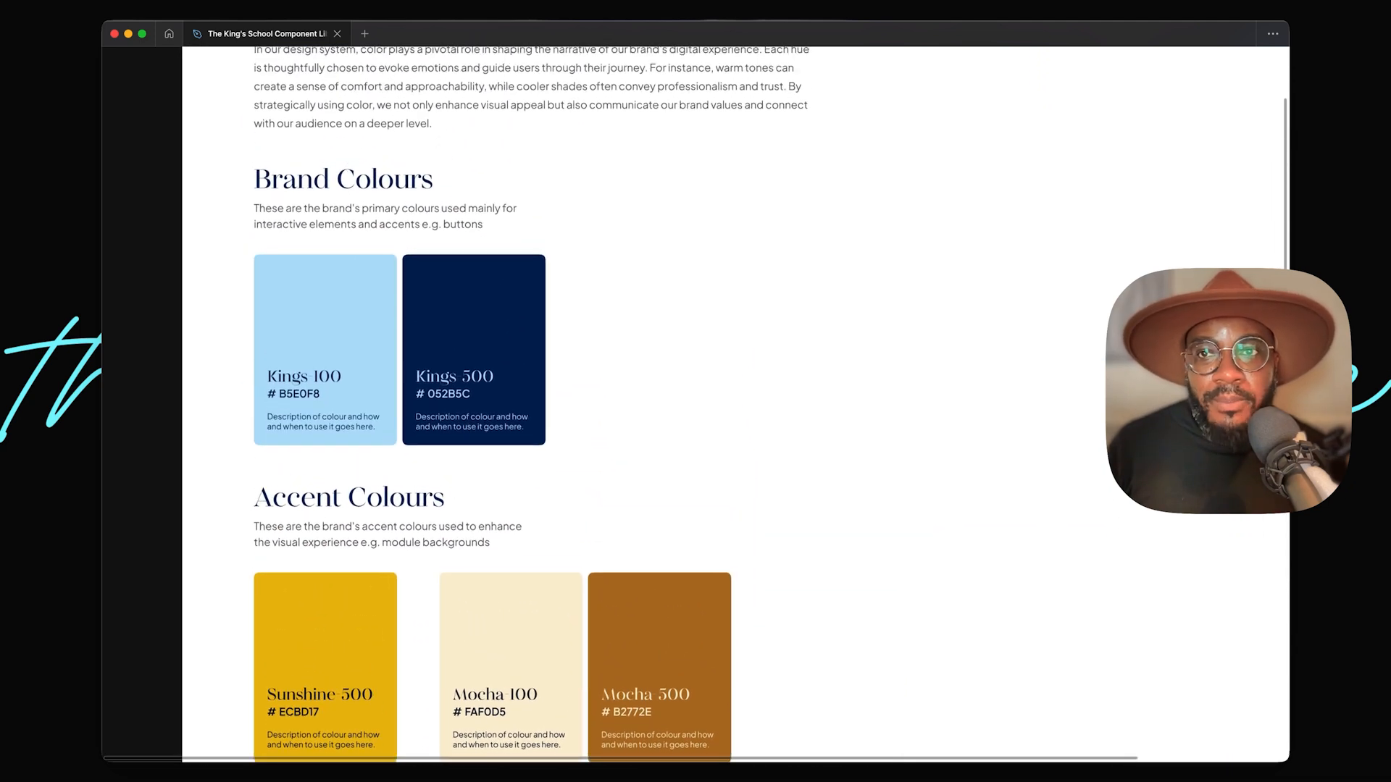
pyautogui.scroll(1, 478, 406)
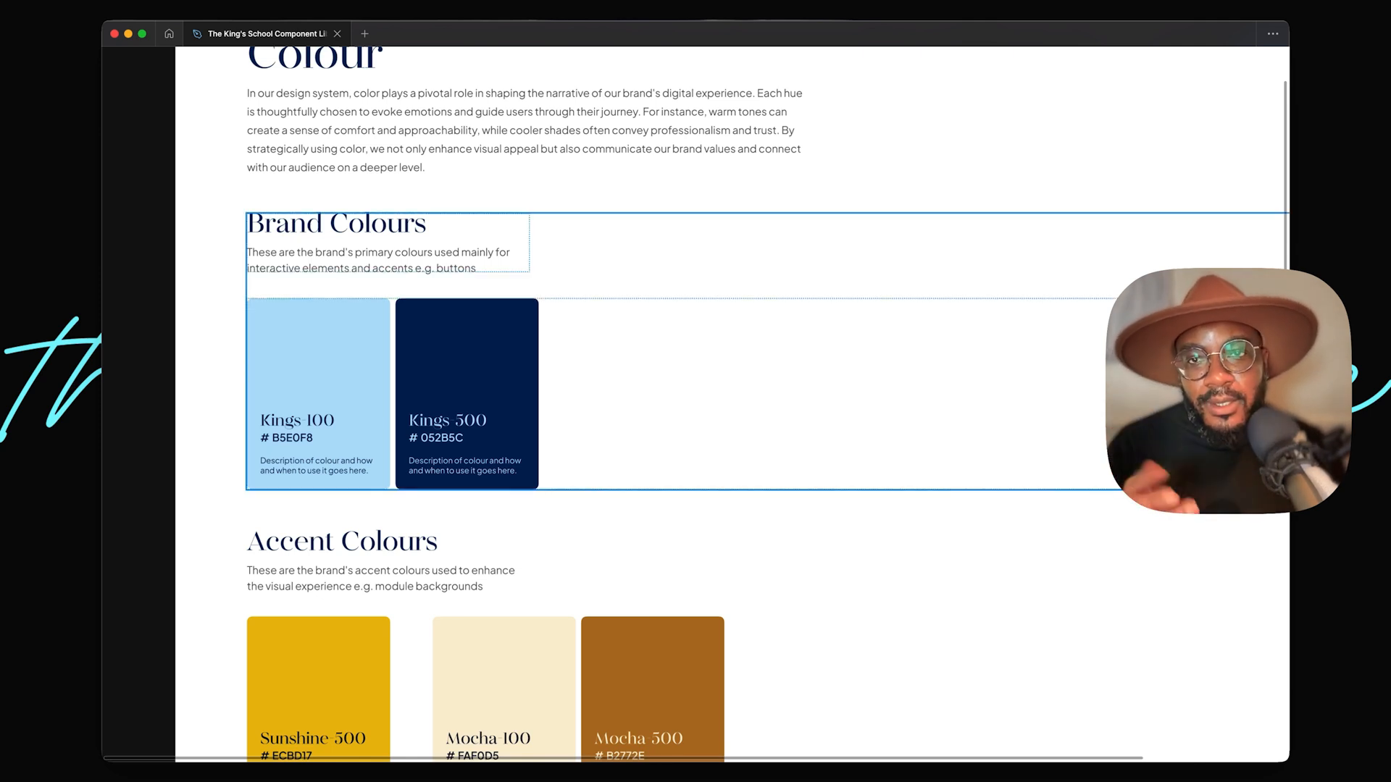
# Examine the Accent Colours and take a closer look at the Functional Colours swatches.
pyautogui.scroll(-6, 375, 432)
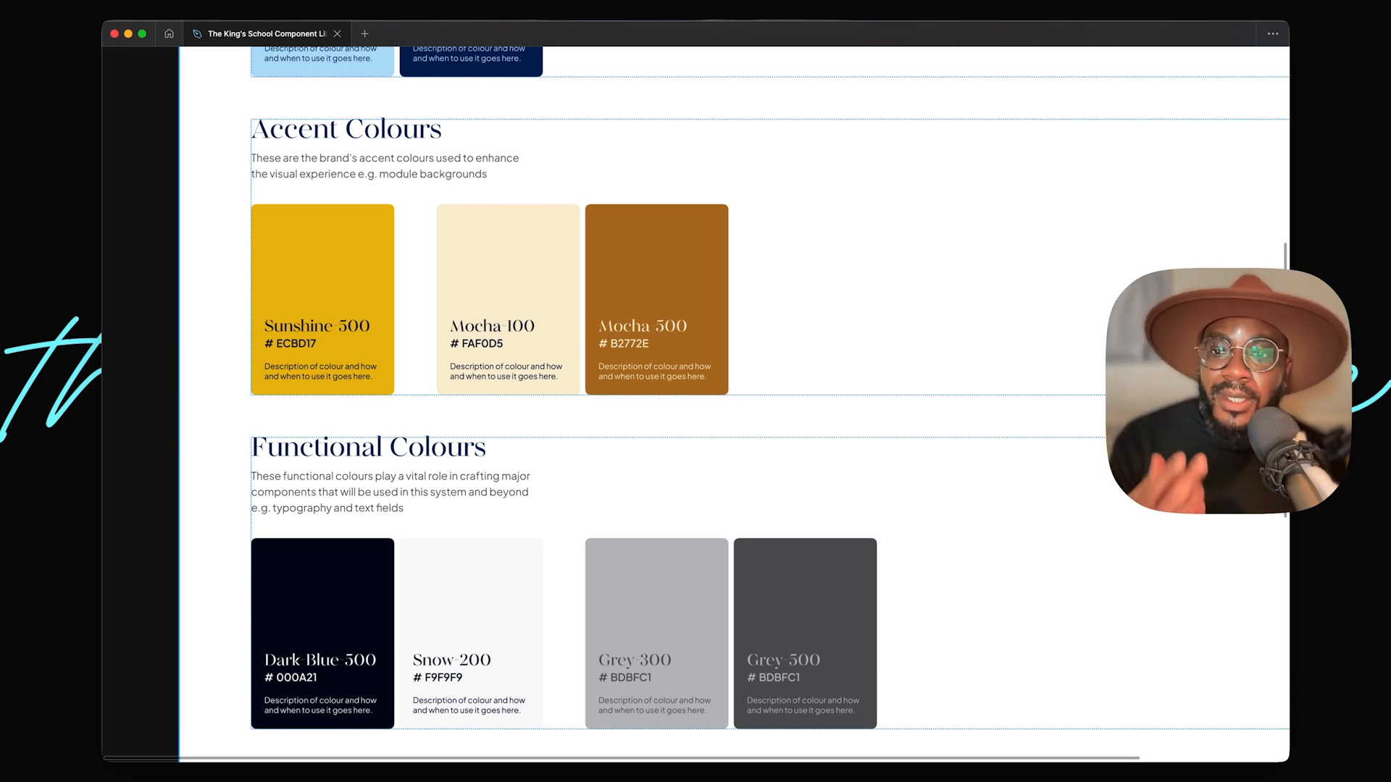
pyautogui.scroll(-2, 389, 424)
pyautogui.scroll(-2, 389, 423)
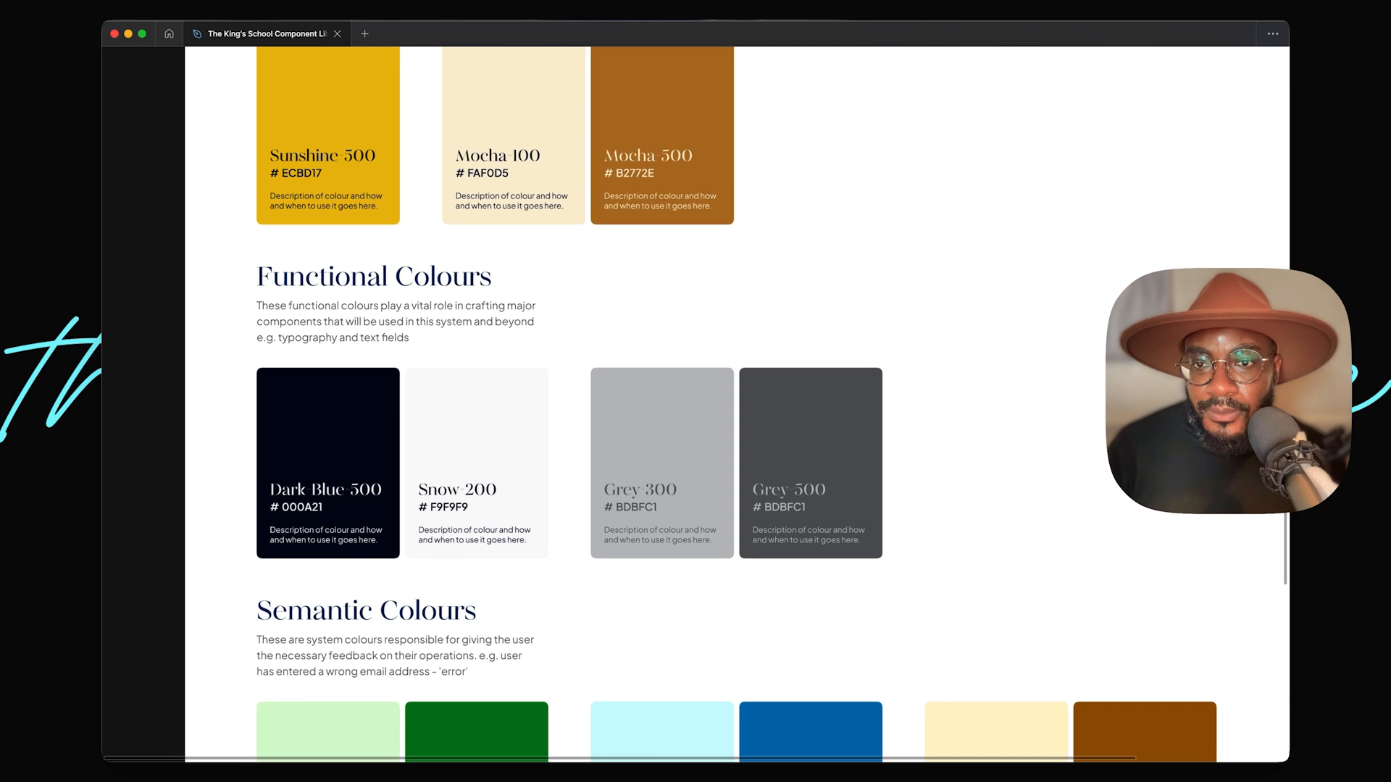
pyautogui.scroll(5, 389, 424)
pyautogui.hscroll(-3, 389, 424)
pyautogui.scroll(-1, 389, 424)
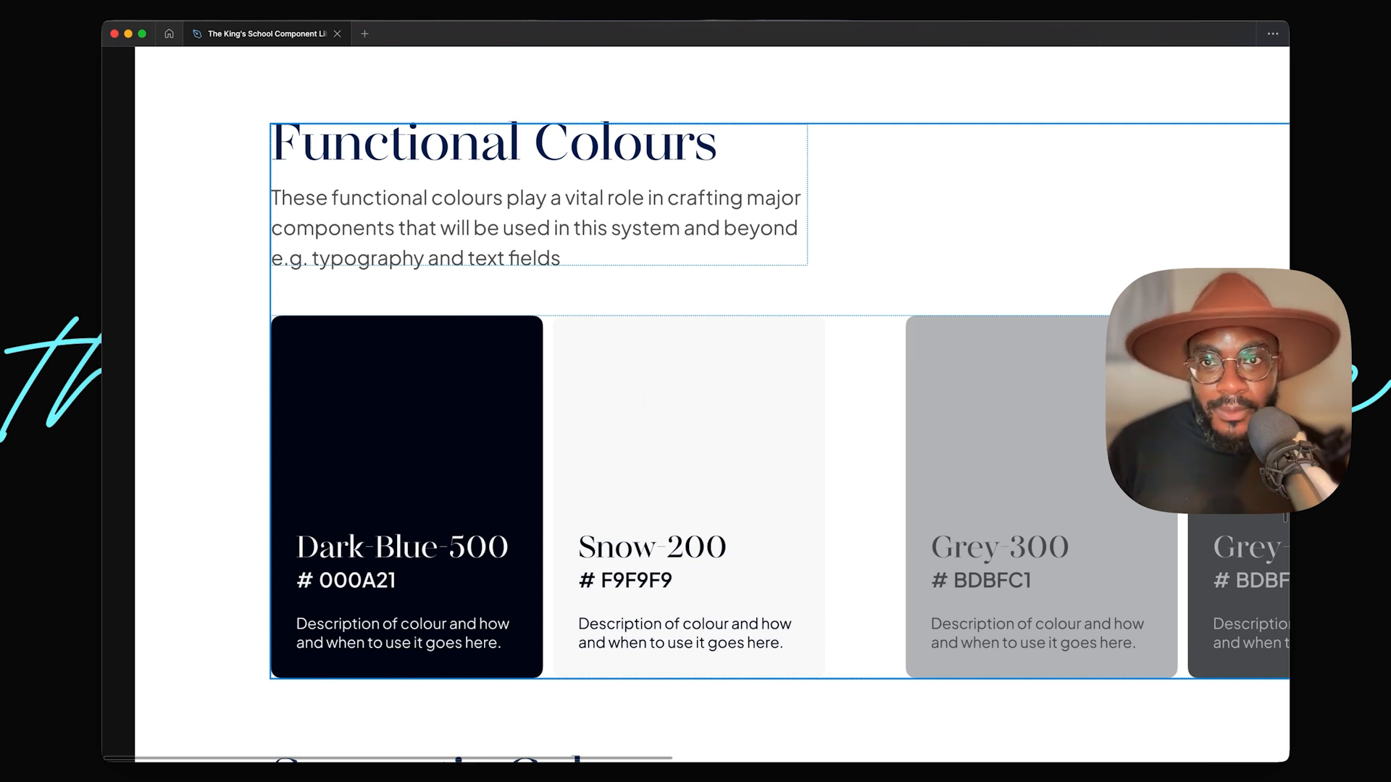
pyautogui.hscroll(-1, 643, 401)
pyautogui.click(679, 387)
pyautogui.press('Escape')
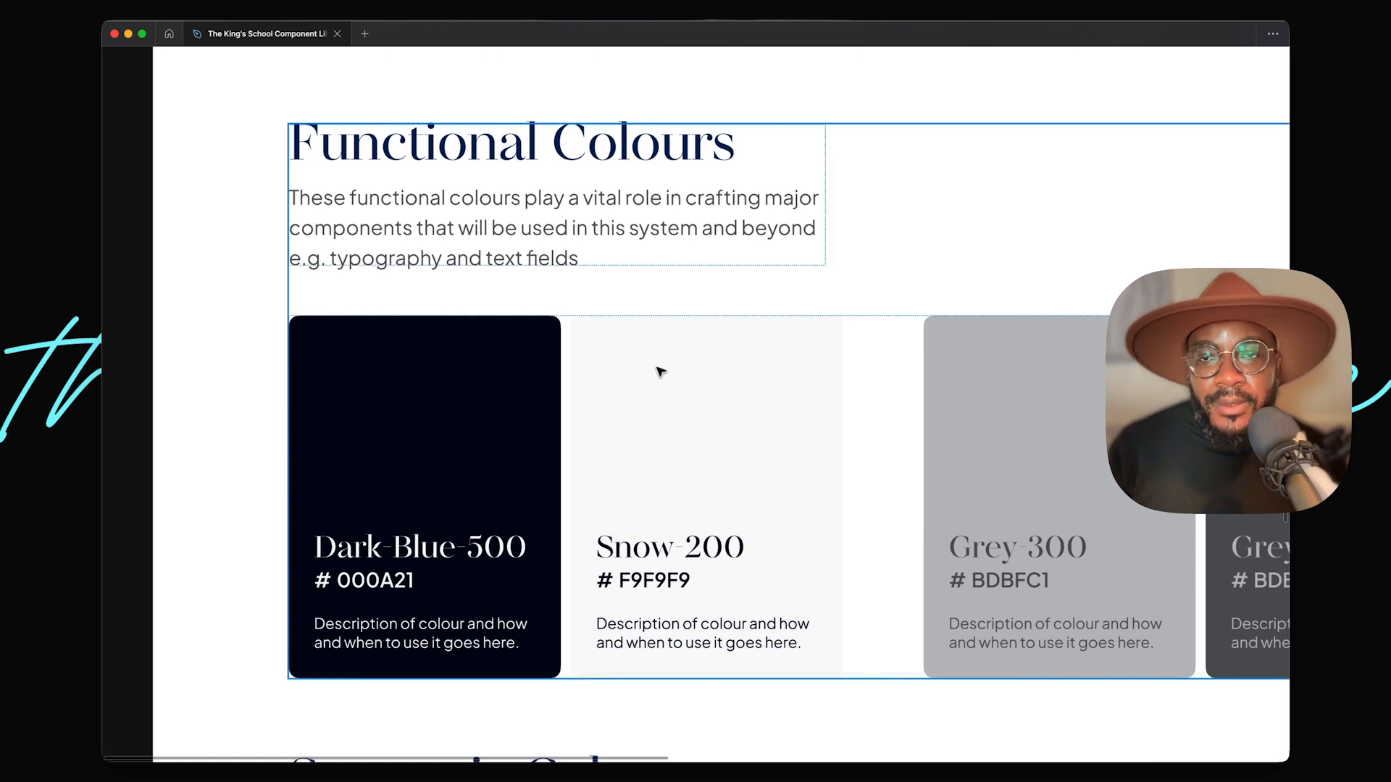
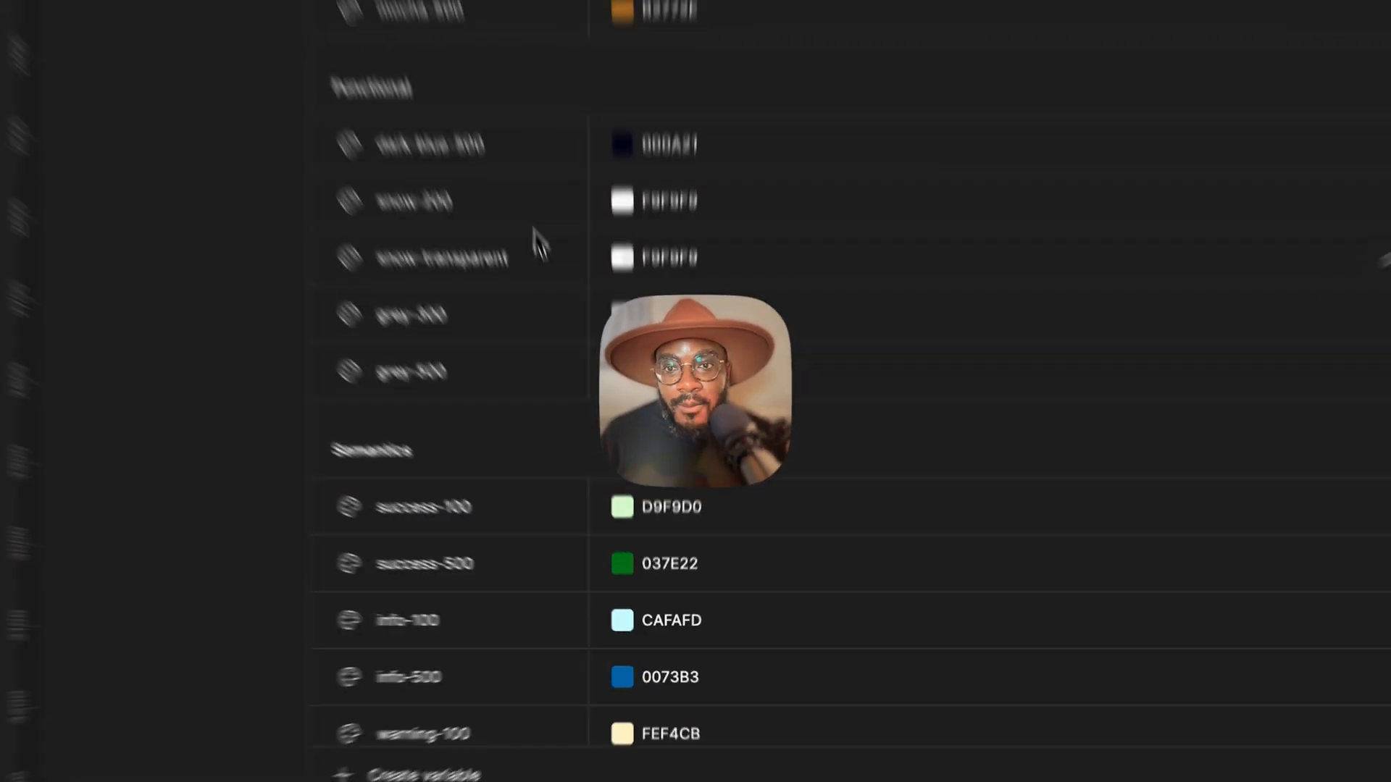
# Duplicate the snow-200 variable in the Functional group and set the copy's opacity to 0%.
pyautogui.click(608, 424)
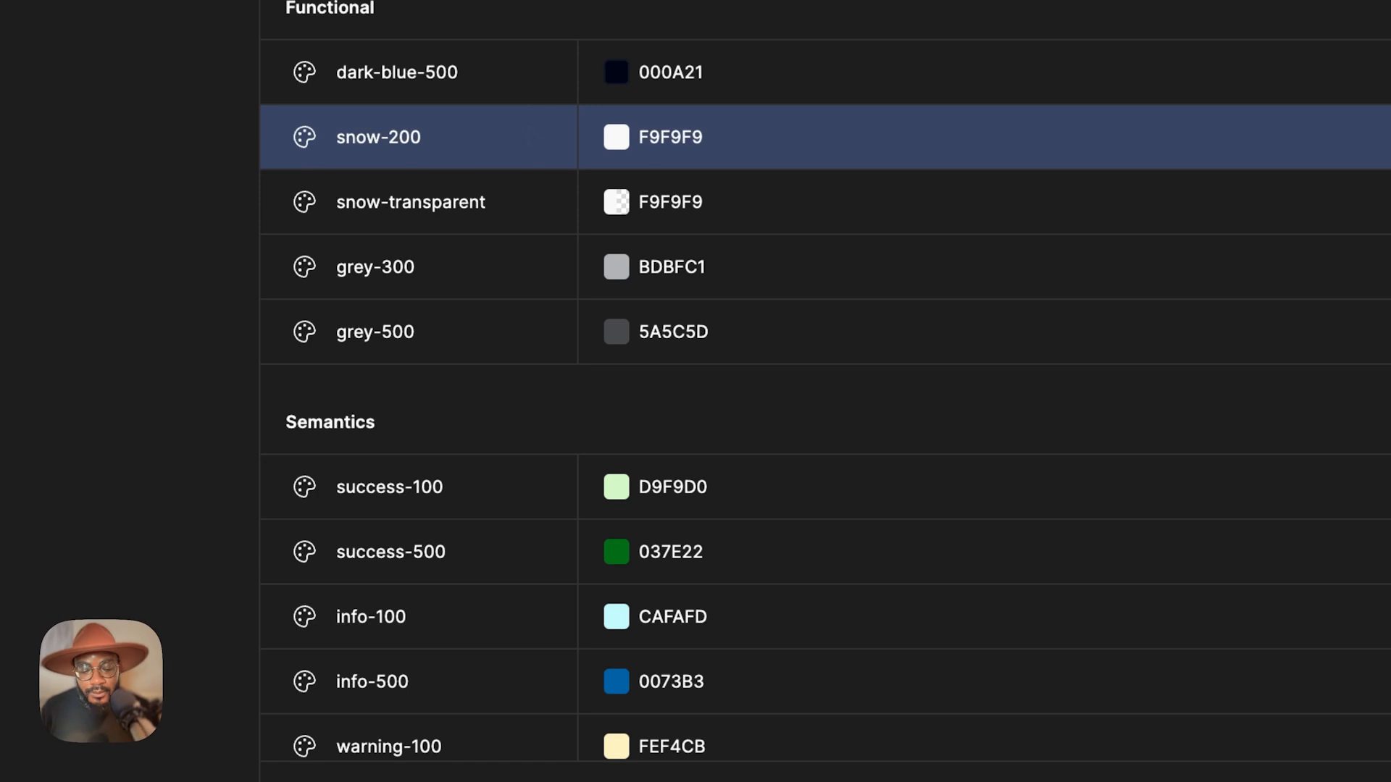
pyautogui.hotkey('shift', 'Return')
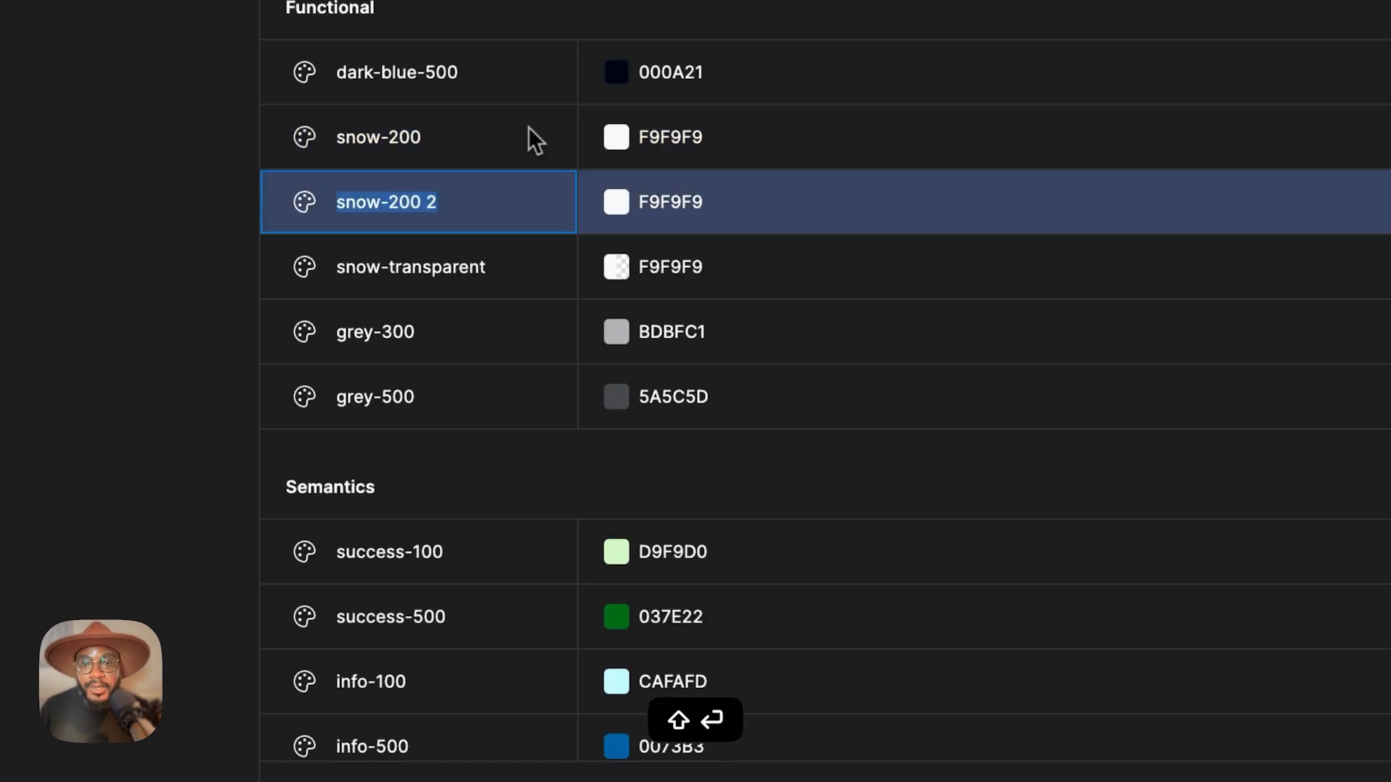
pyautogui.click(620, 202)
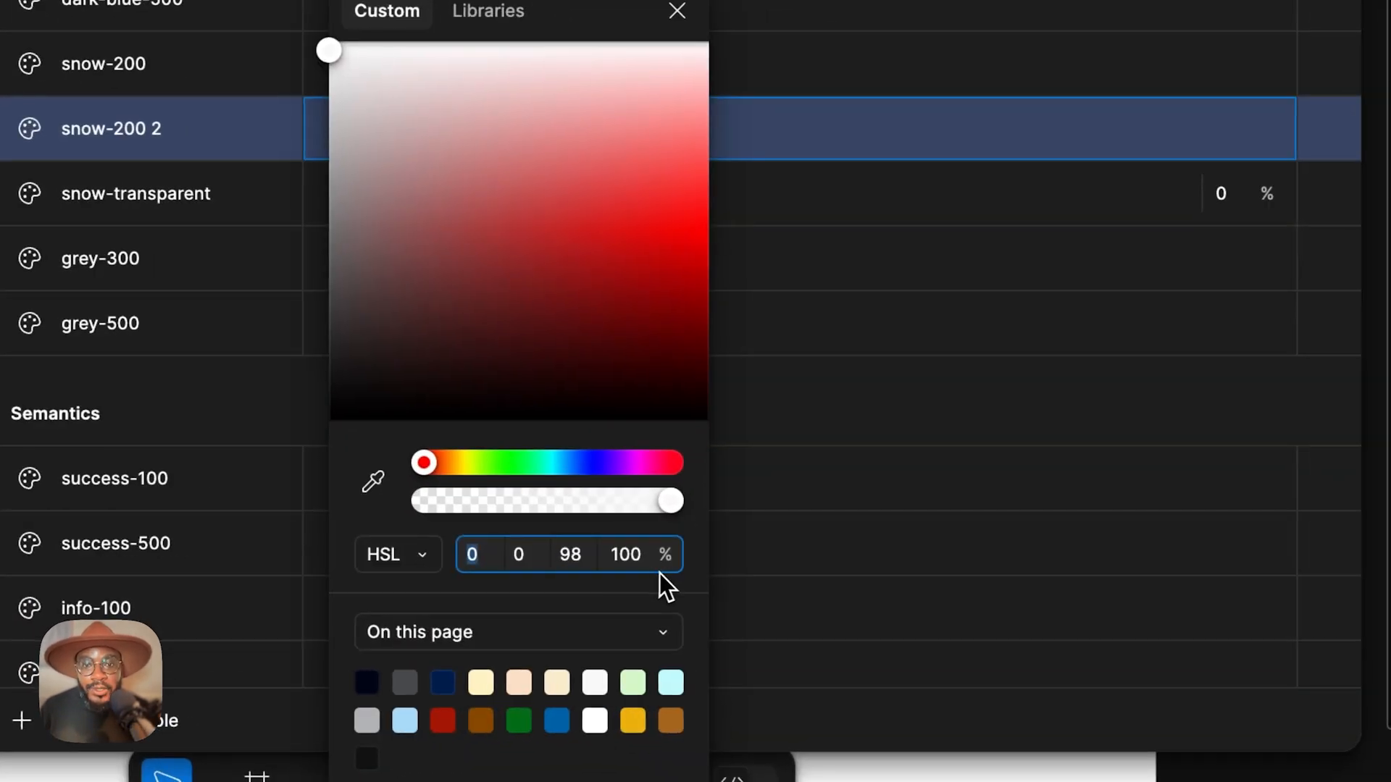
pyautogui.click(635, 556)
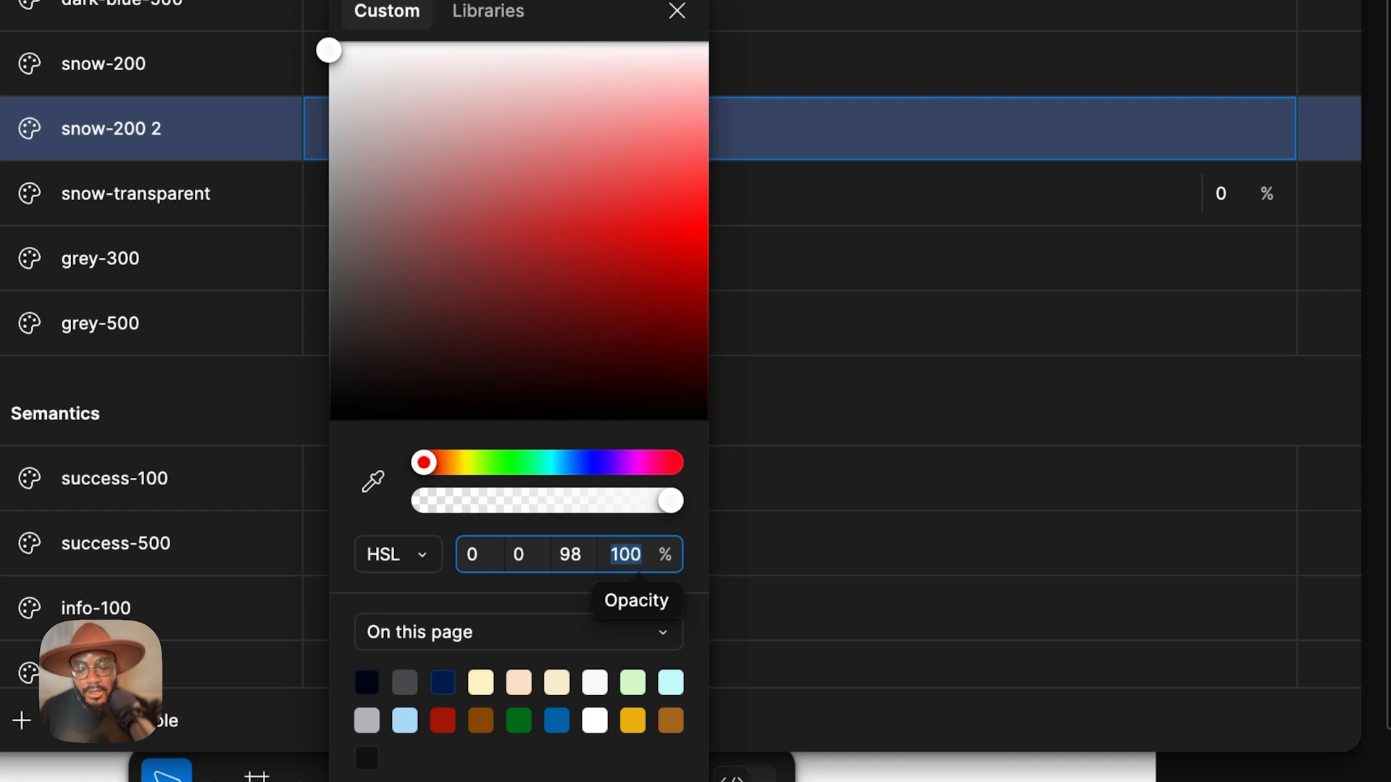
pyautogui.write('0')
pyautogui.press('Return')
pyautogui.click(970, 304)
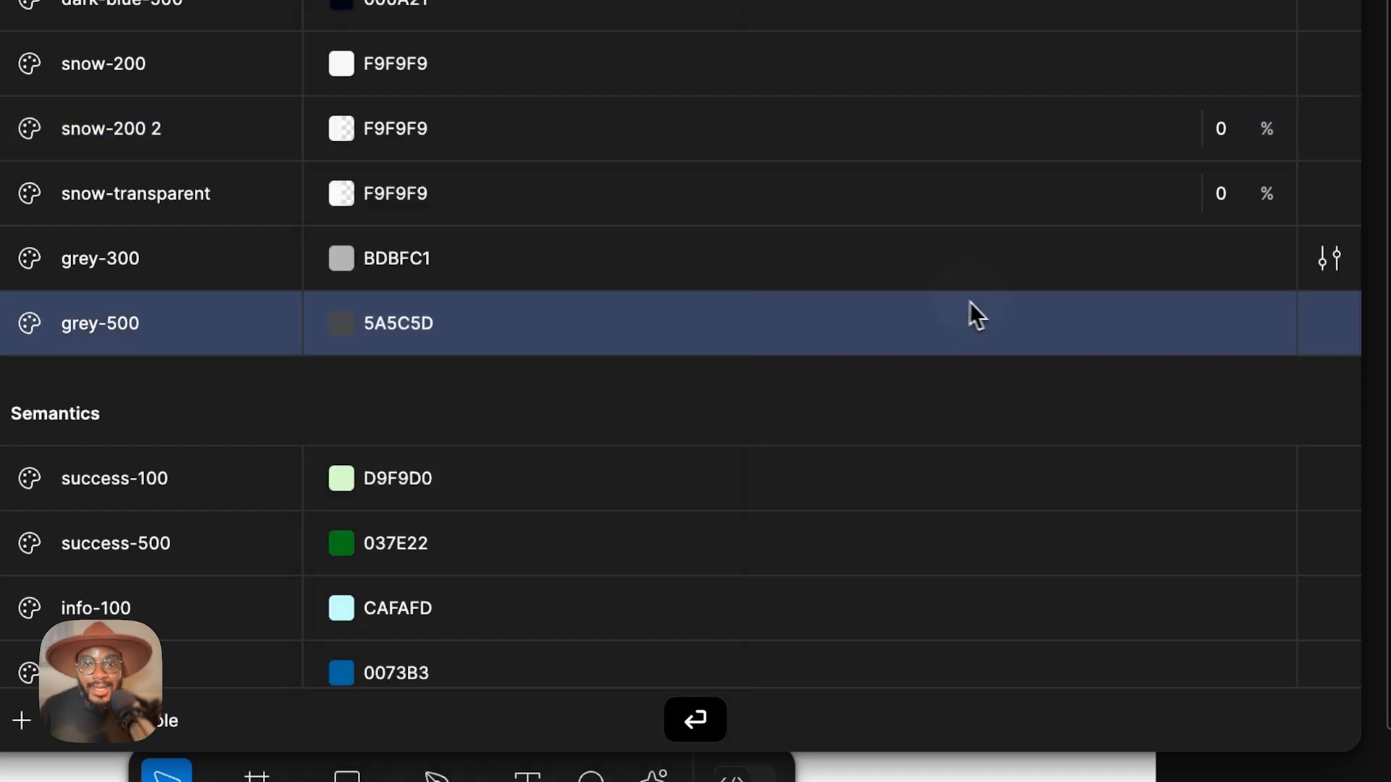
# Delete the duplicated snow-200 2 variable.
pyautogui.click(439, 129)
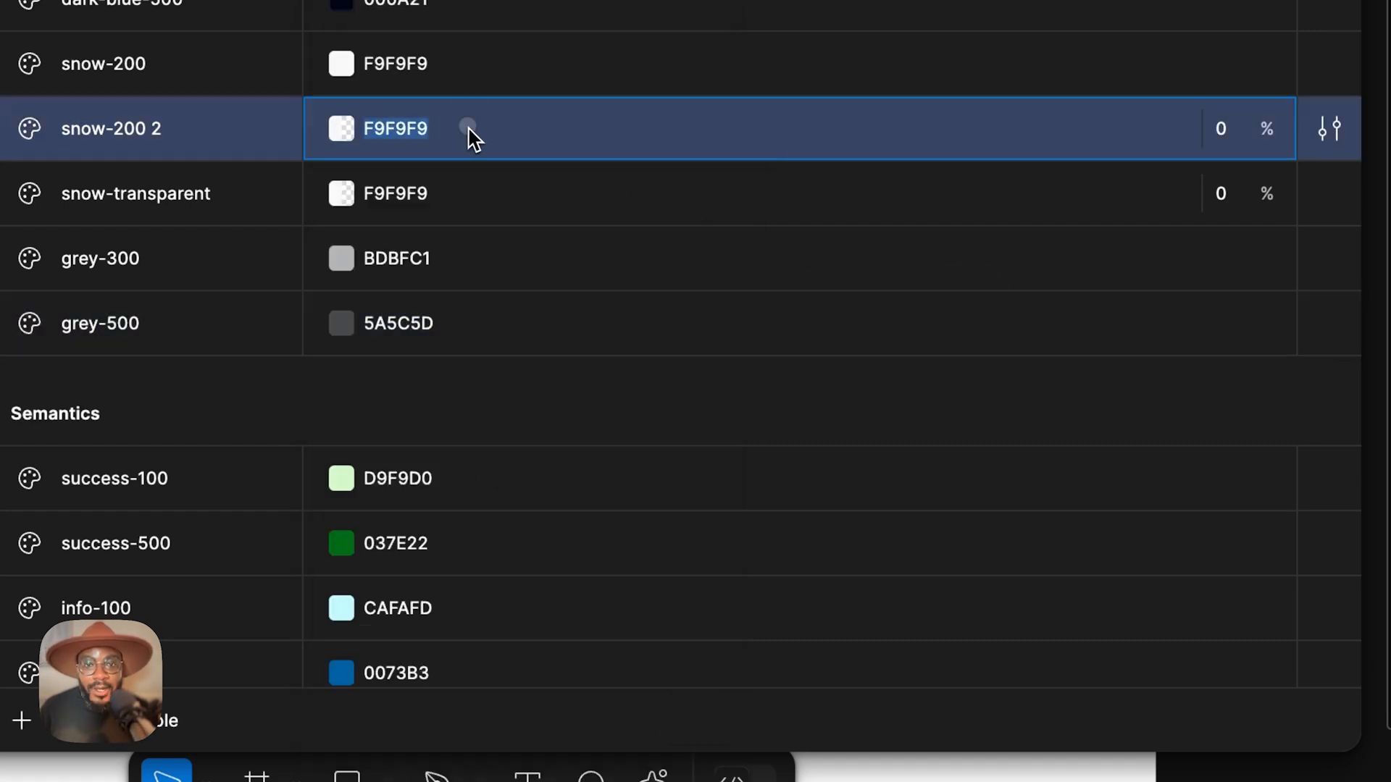
pyautogui.rightClick(470, 129)
pyautogui.click(546, 434)
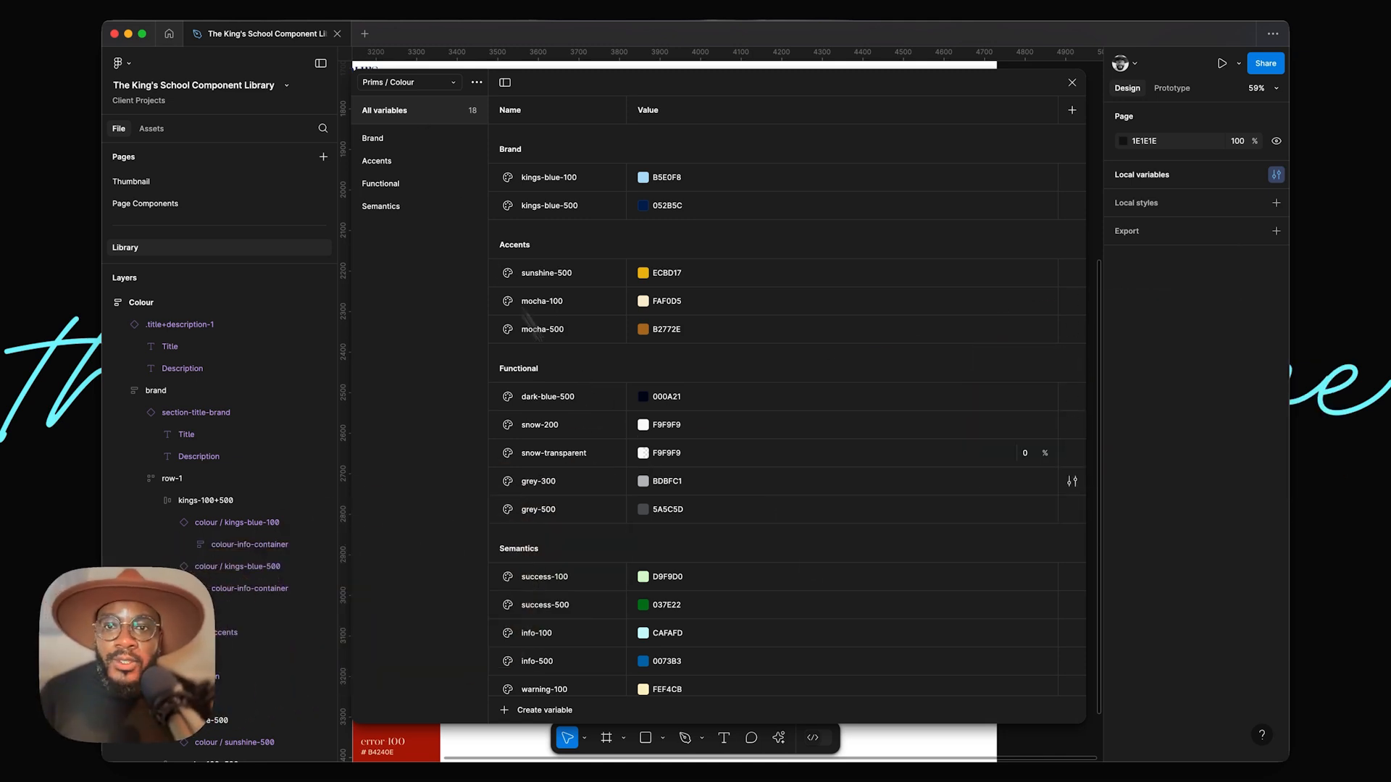
# Duplicate the snow-200 variable in the Functional group and name the copy white-100.
pyautogui.click(564, 431)
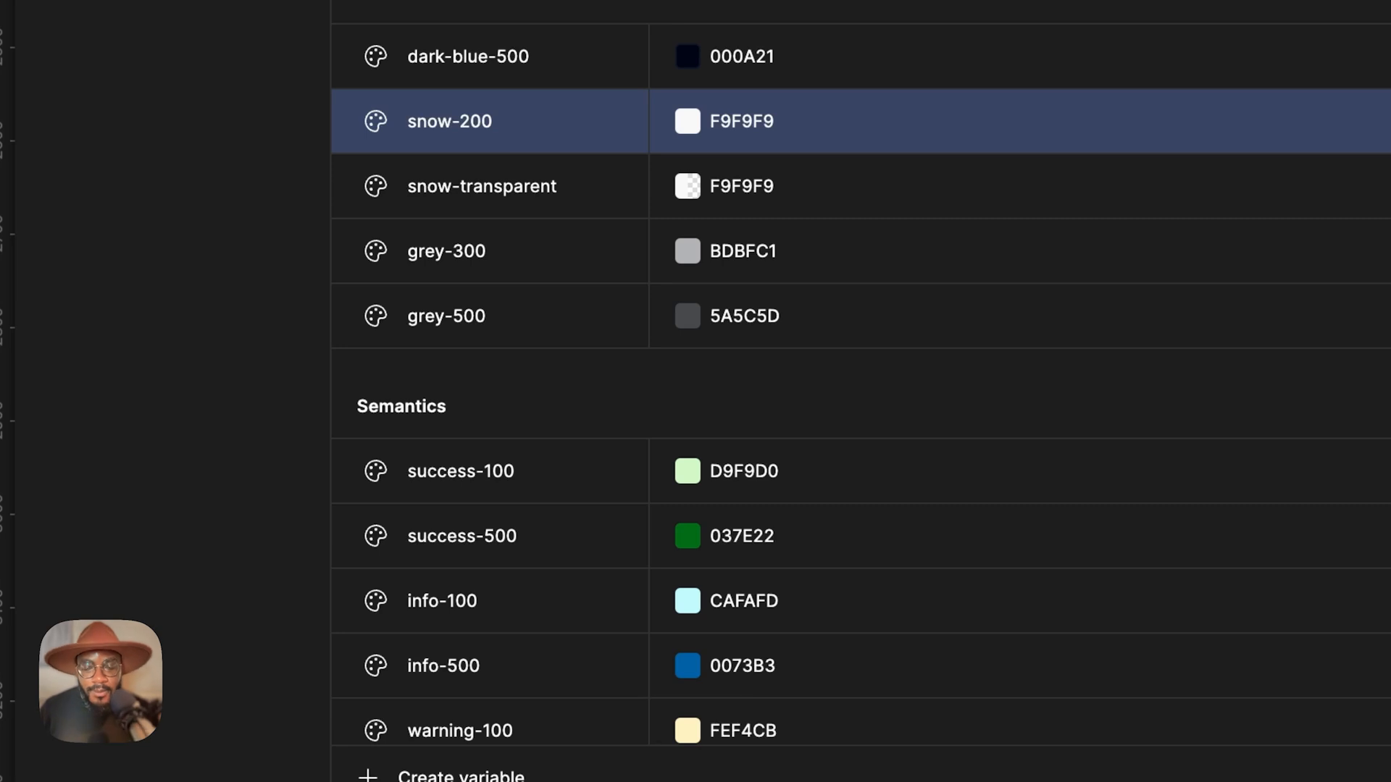
pyautogui.hotkey('shift', 'Return')
pyautogui.press('Right')
pyautogui.press('BackSpace')
pyautogui.press('BackSpace')
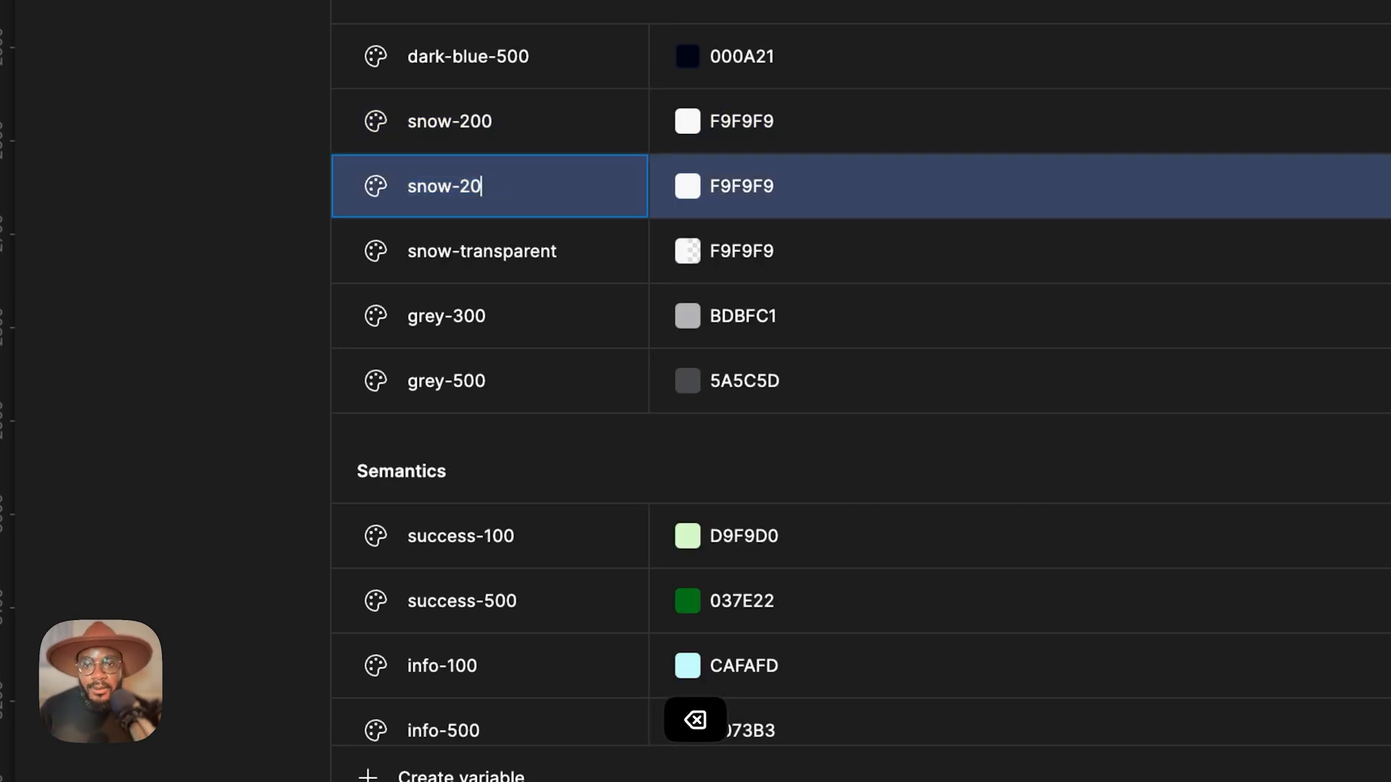
pyautogui.write('0')
pyautogui.press('BackSpace')
pyautogui.write('1')
pyautogui.press('Left')
pyautogui.press('Left')
pyautogui.hotkey('shift', 'Left')
pyautogui.hotkey('shift', 'Left')
pyautogui.hotkey('shift', 'Left')
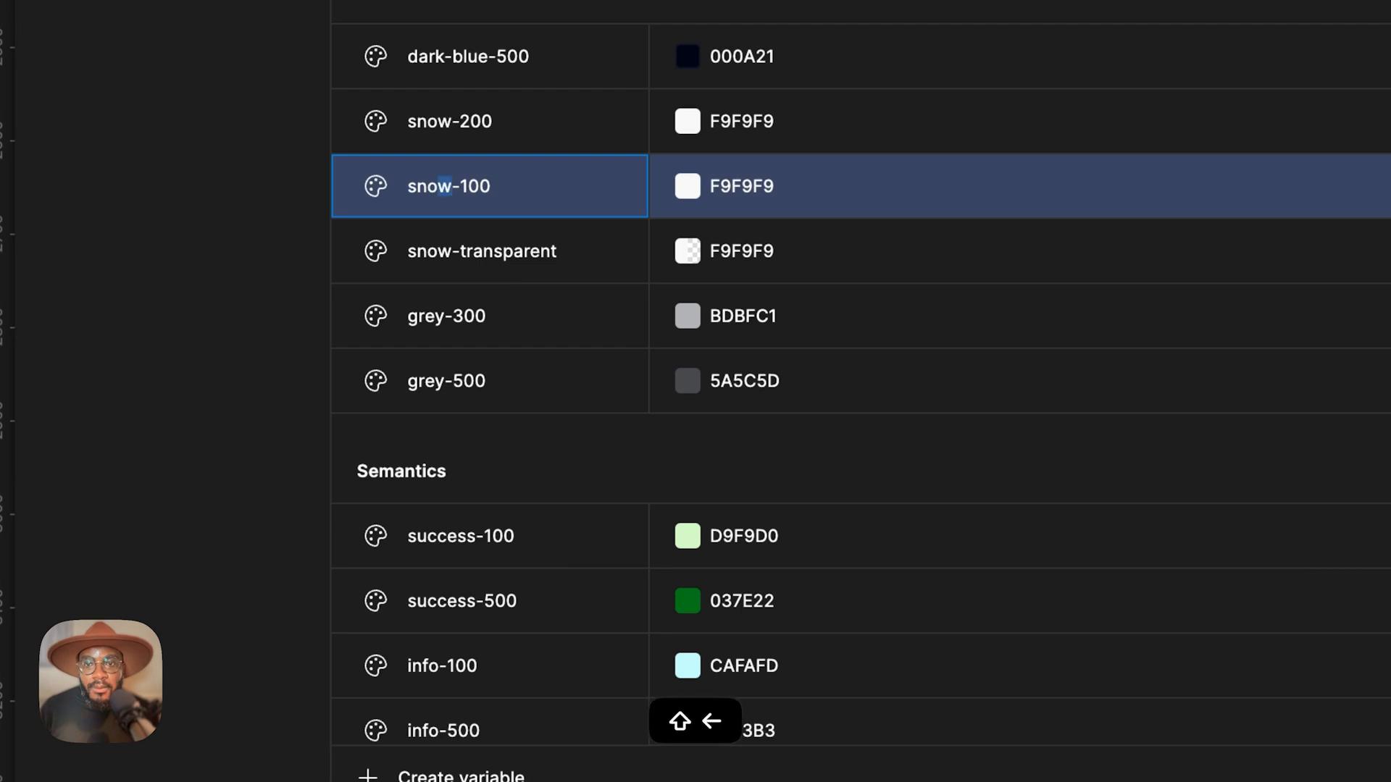
pyautogui.write('whirl')
pyautogui.press('BackSpace')
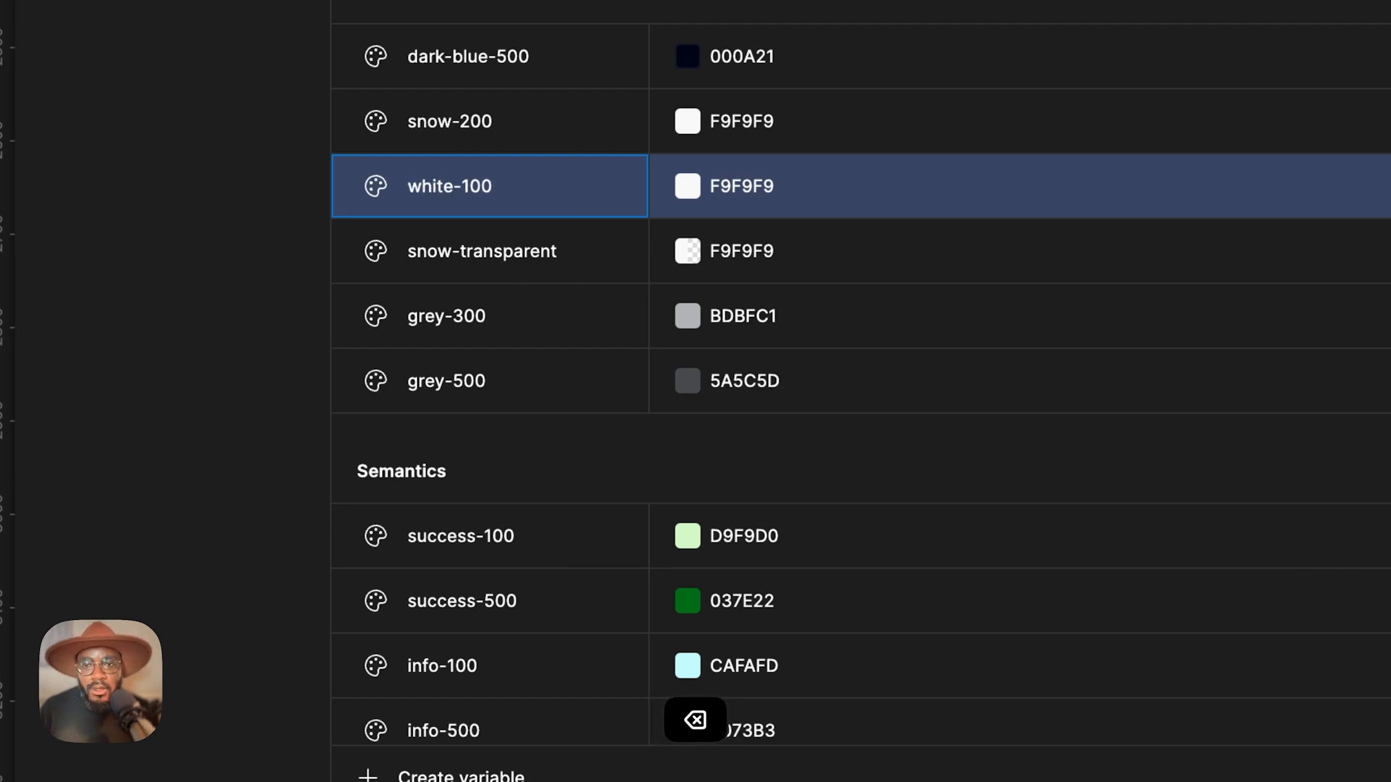
# Set the white-100 variable's colour to pure white with an HSL lightness of 100.
pyautogui.press('Return')
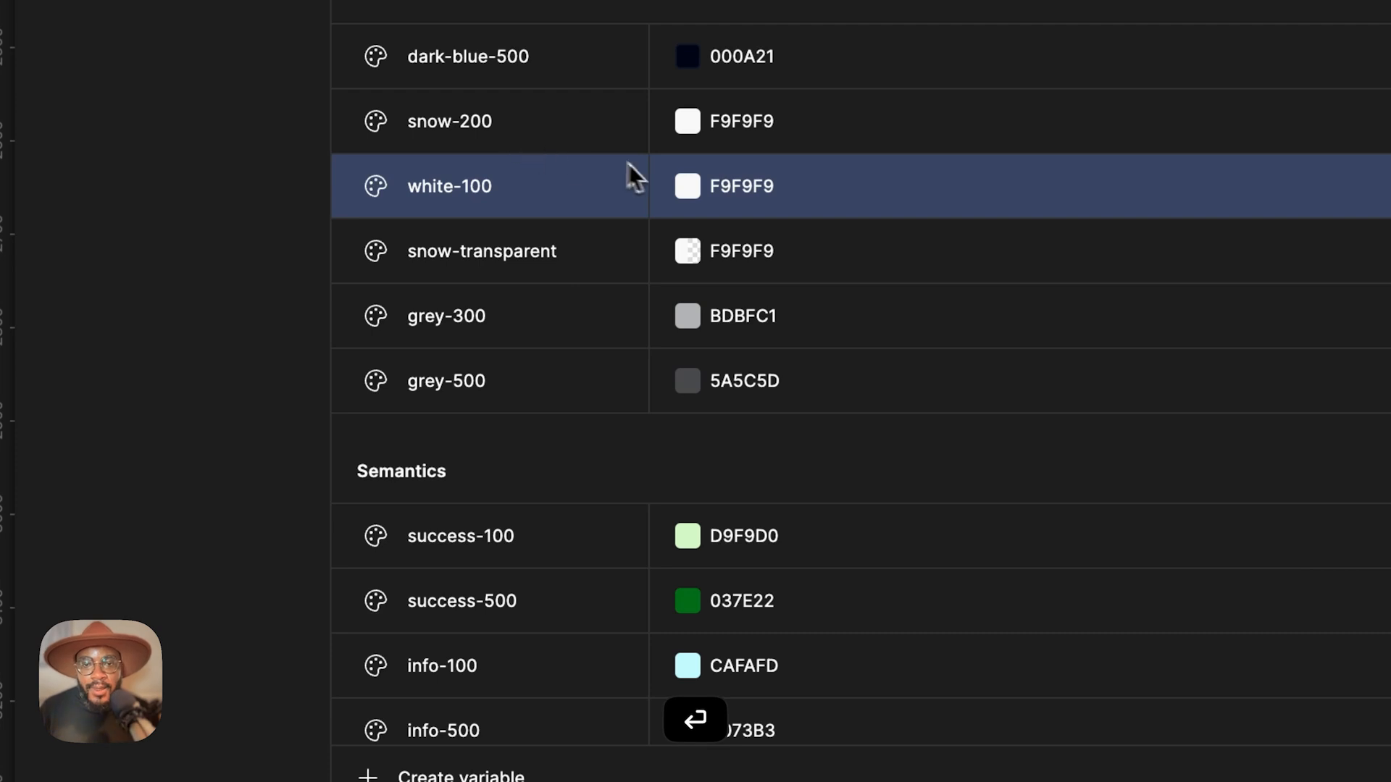
pyautogui.click(687, 190)
pyautogui.click(923, 620)
pyautogui.write('100')
pyautogui.press('Return')
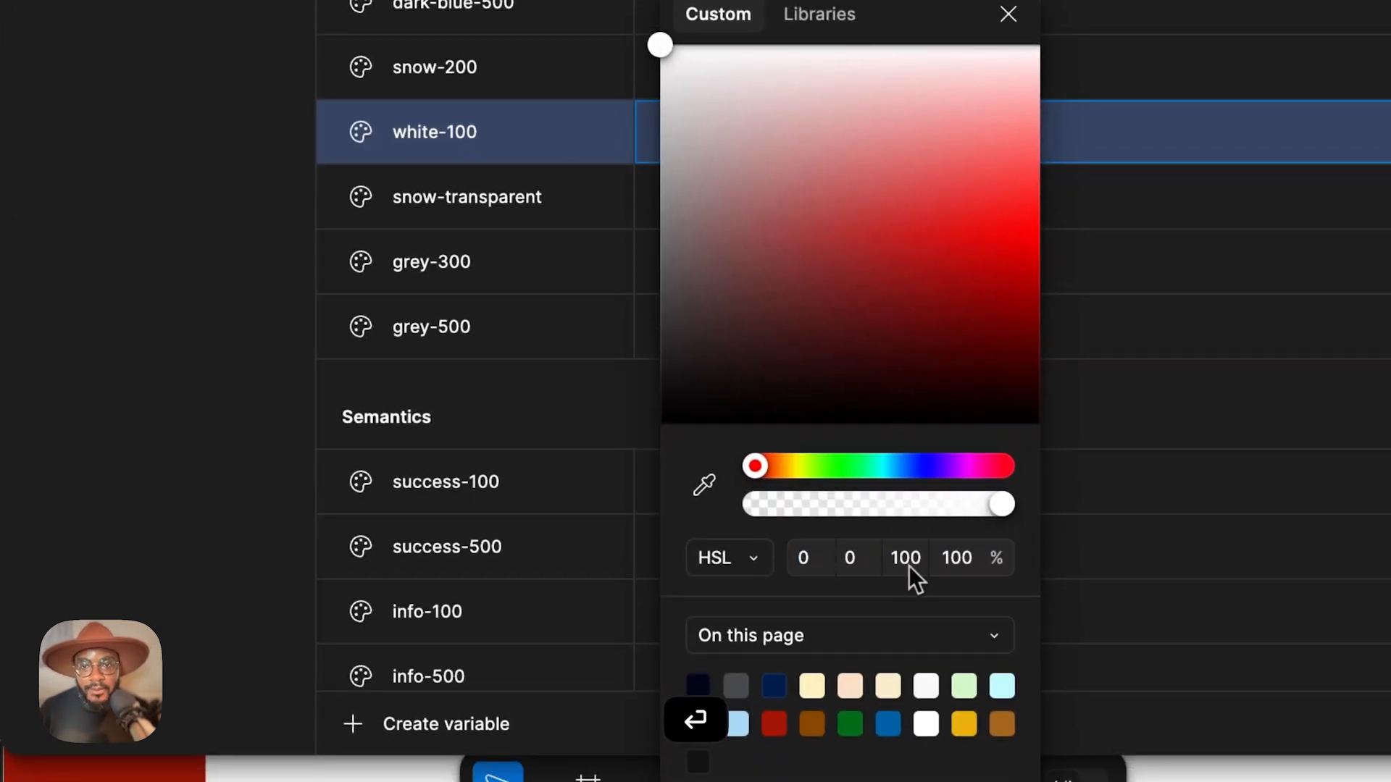
pyautogui.click(613, 266)
# Copy the hex value of the white-100 variable and close the variables window.
pyautogui.click(820, 132)
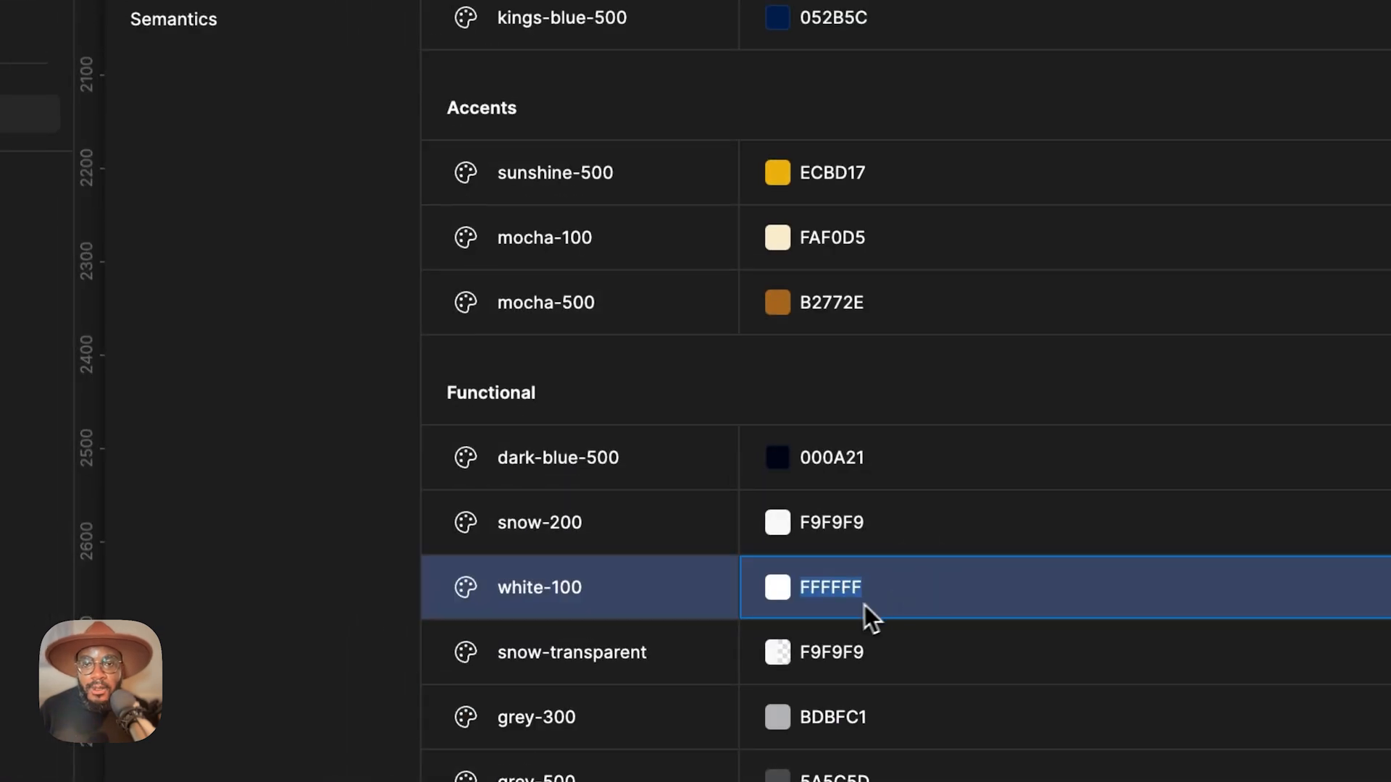
pyautogui.press('super+c')
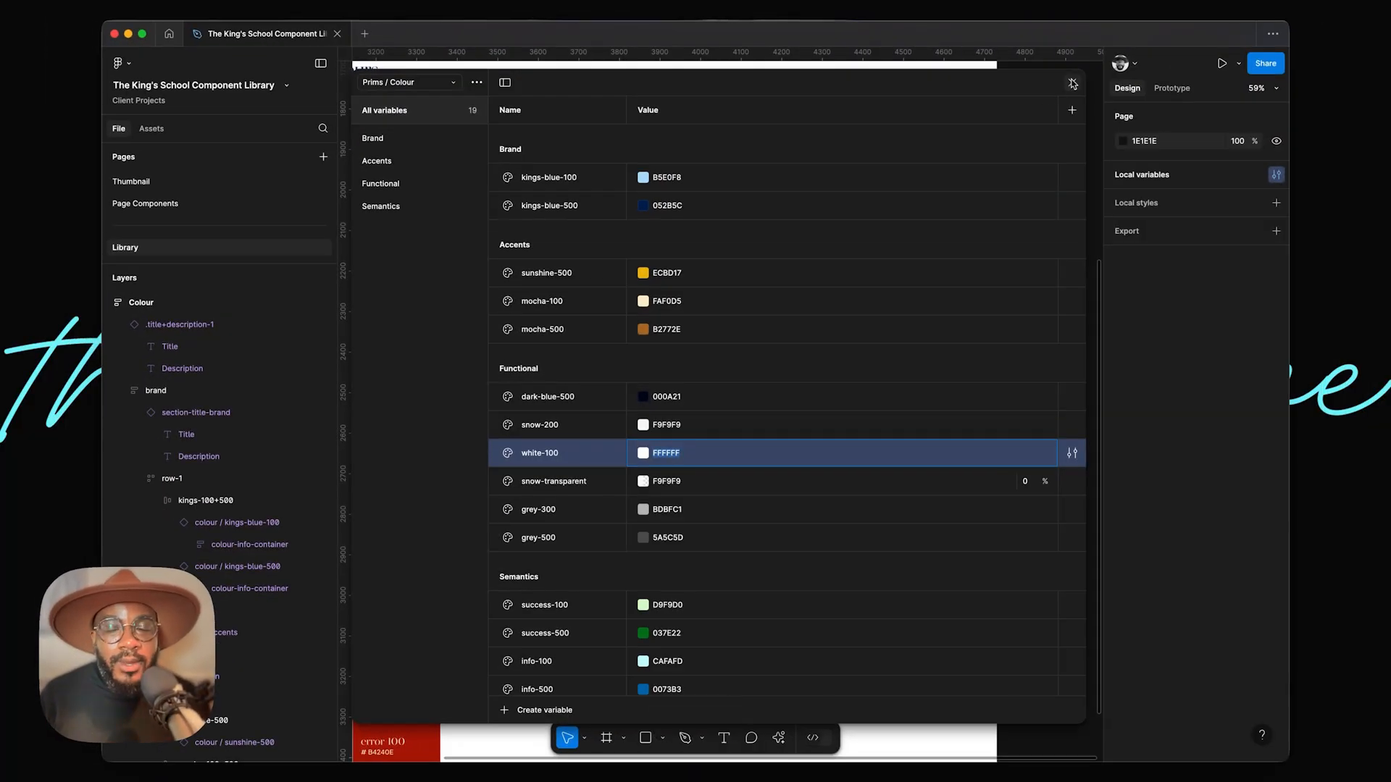
pyautogui.click(1073, 84)
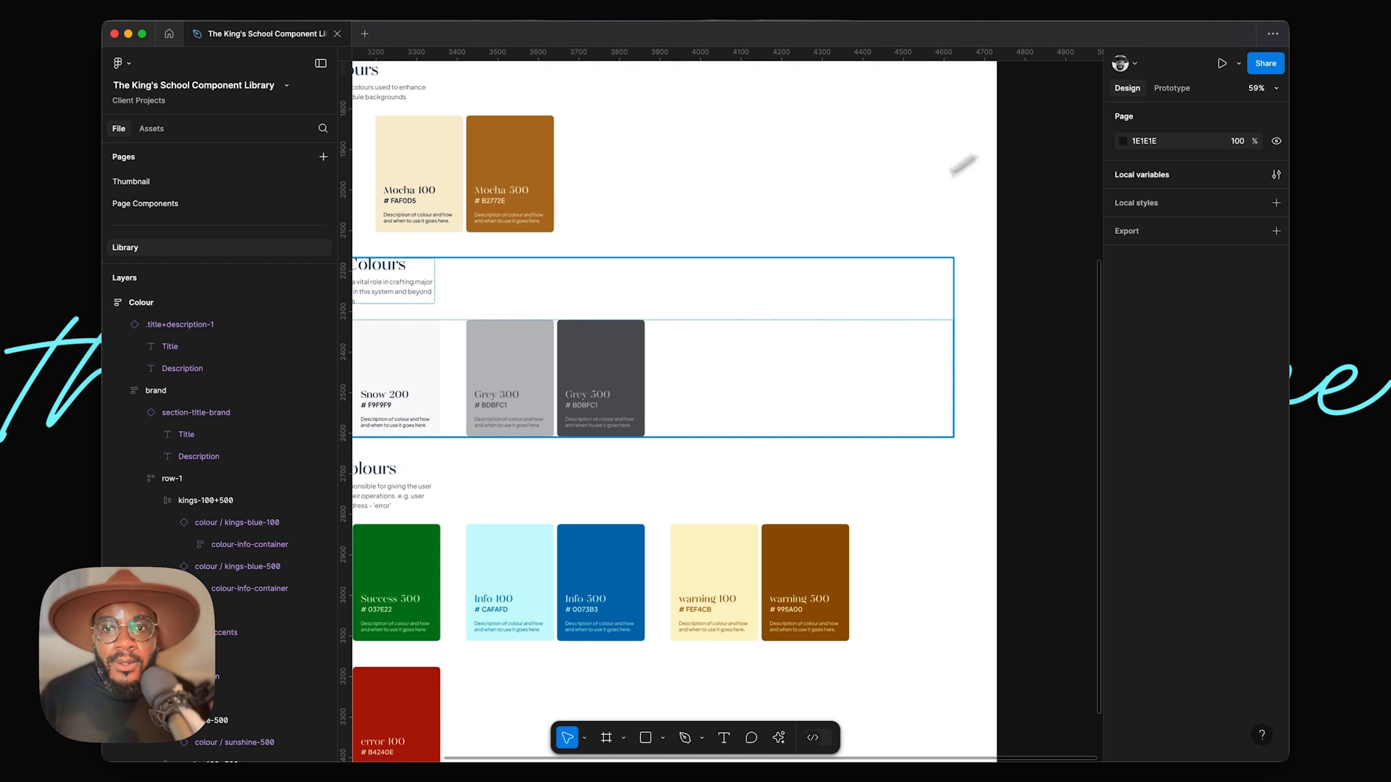
# Duplicate the frame holding the Dark-Blue-500 and Snow-200 cards under Functional Colours.
pyautogui.hscroll(-5, 725, 405)
pyautogui.hscroll(1, 618, 401)
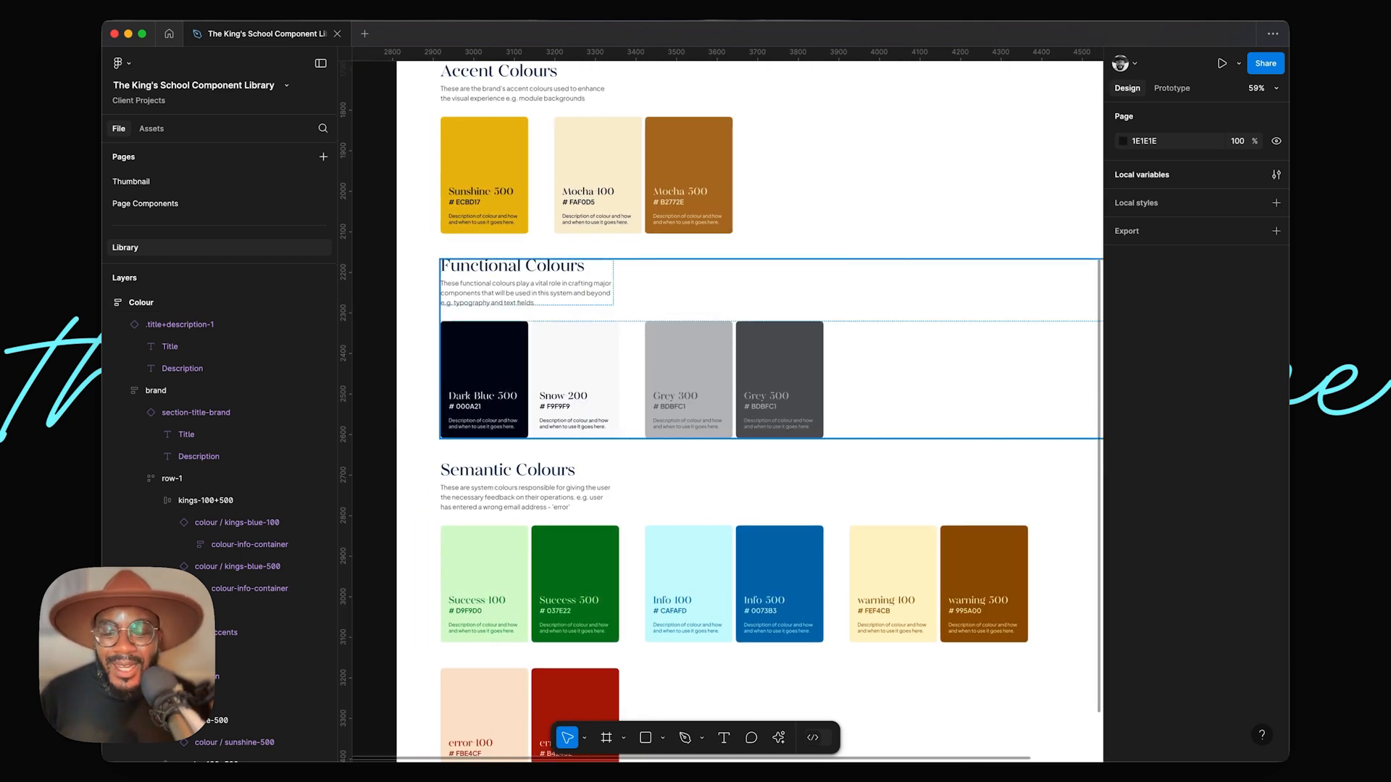
pyautogui.doubleClick(580, 377)
pyautogui.doubleClick(580, 377)
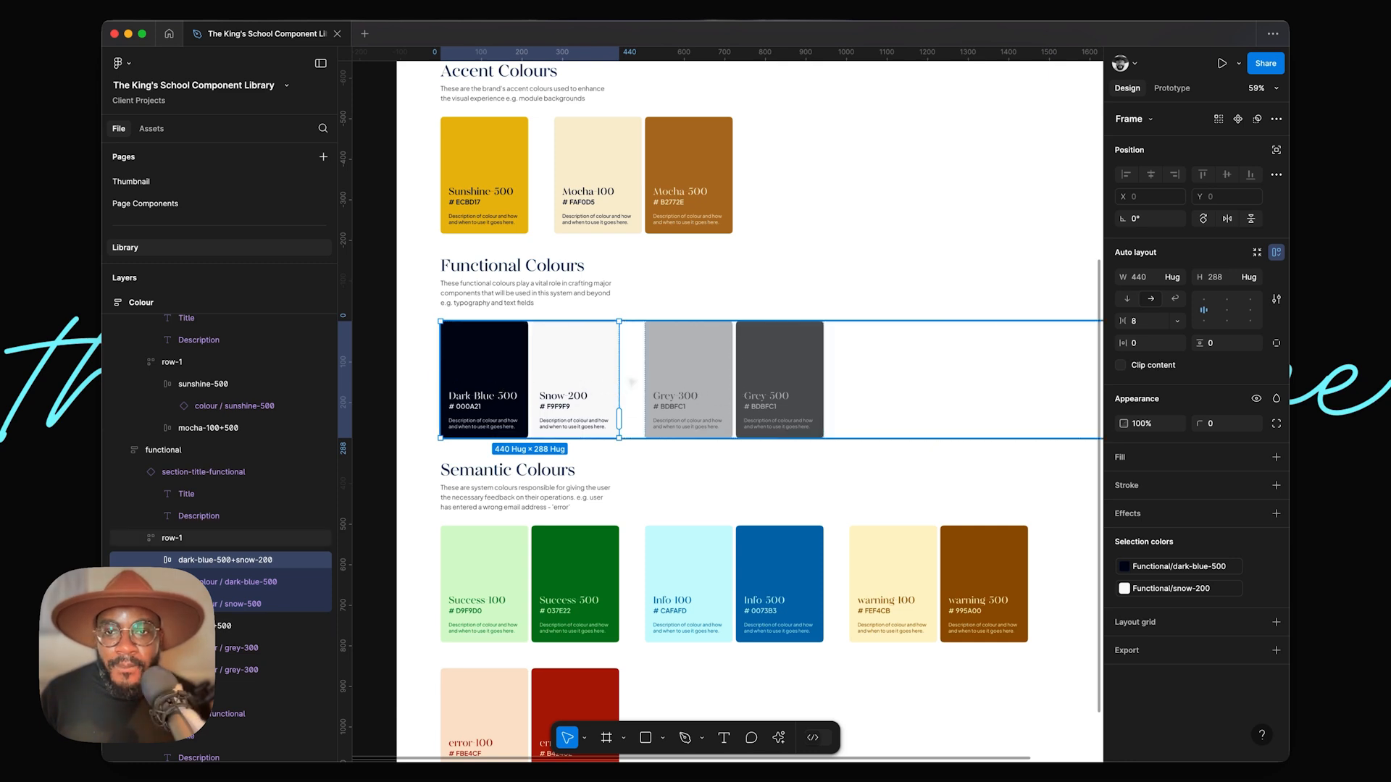
pyautogui.scroll(5, 629, 376)
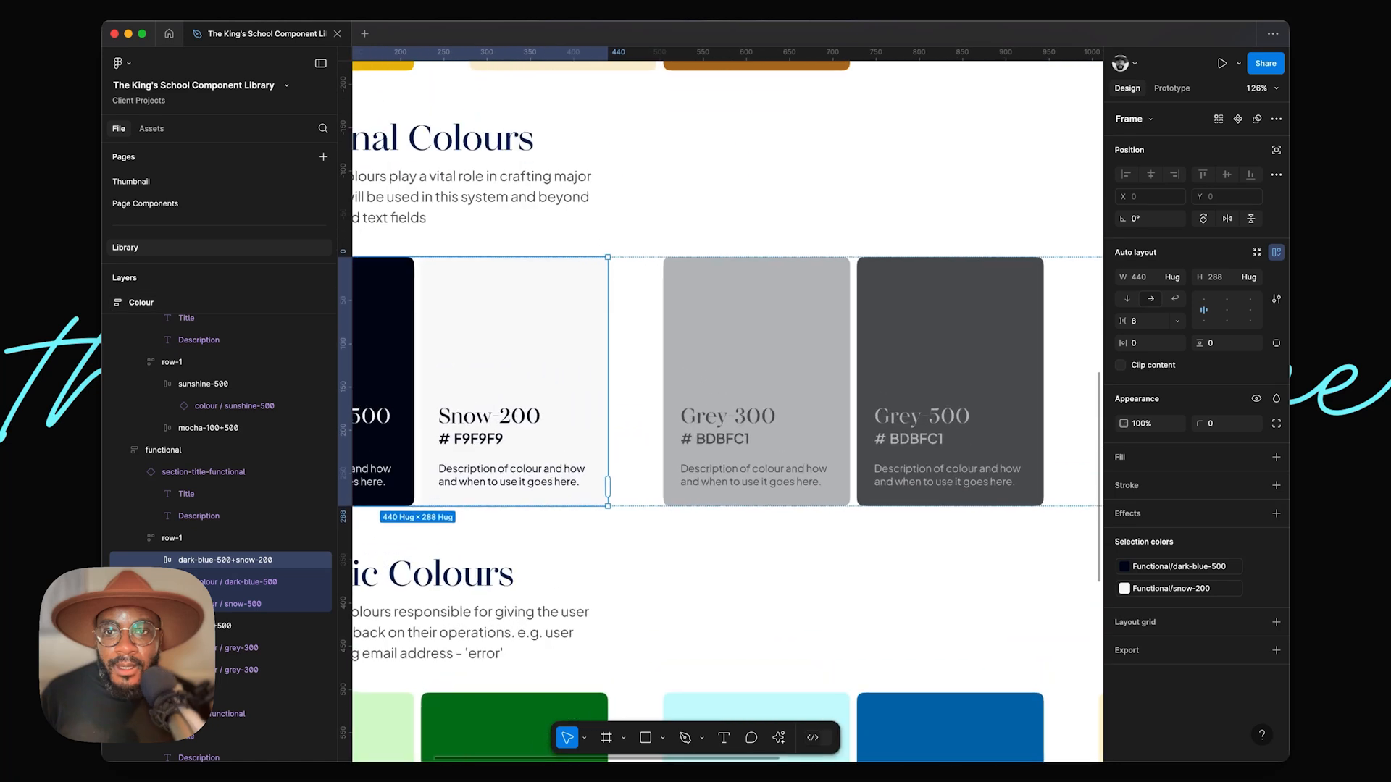
pyautogui.hscroll(-4, 632, 382)
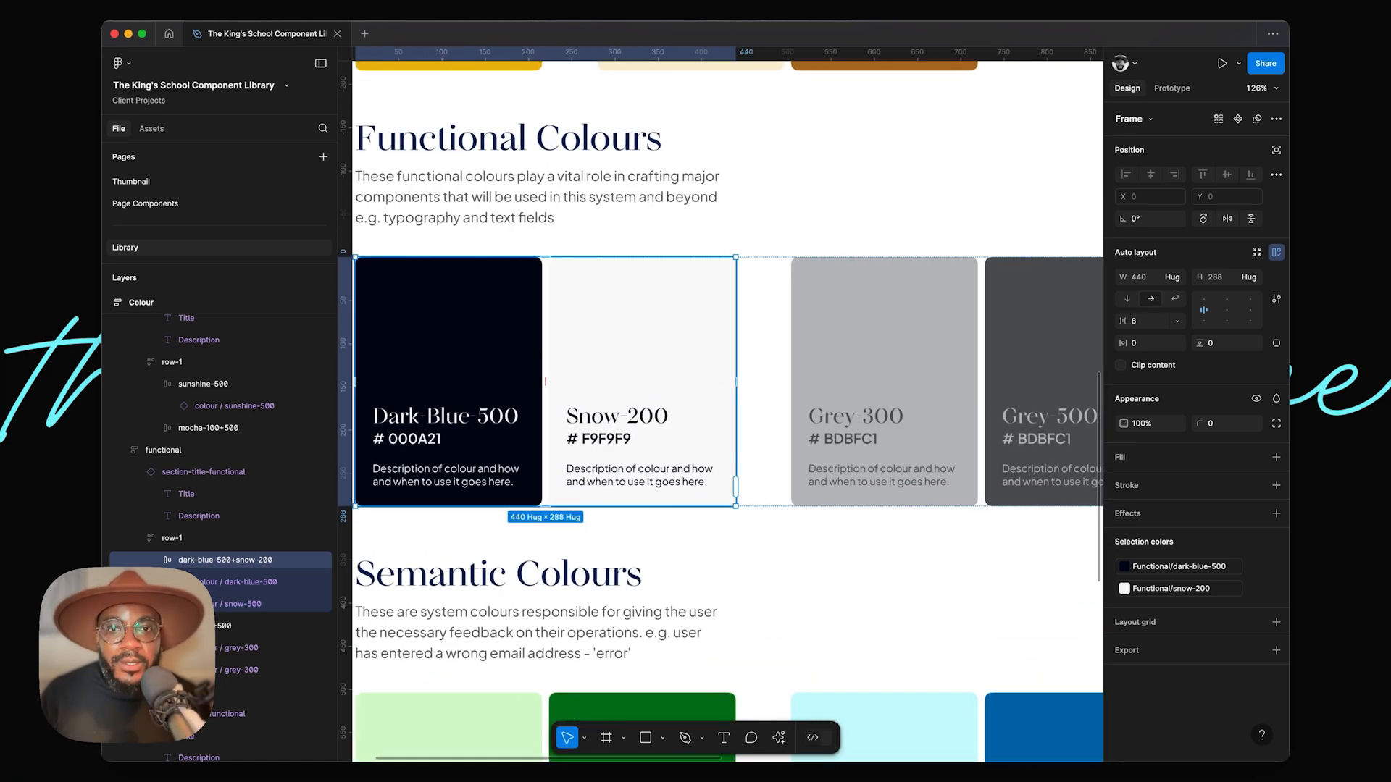
pyautogui.press('super+d')
# Delete the Dark-Blue-500 card from the duplicated frame.
pyautogui.click(922, 351)
pyautogui.scroll(-1, 931, 350)
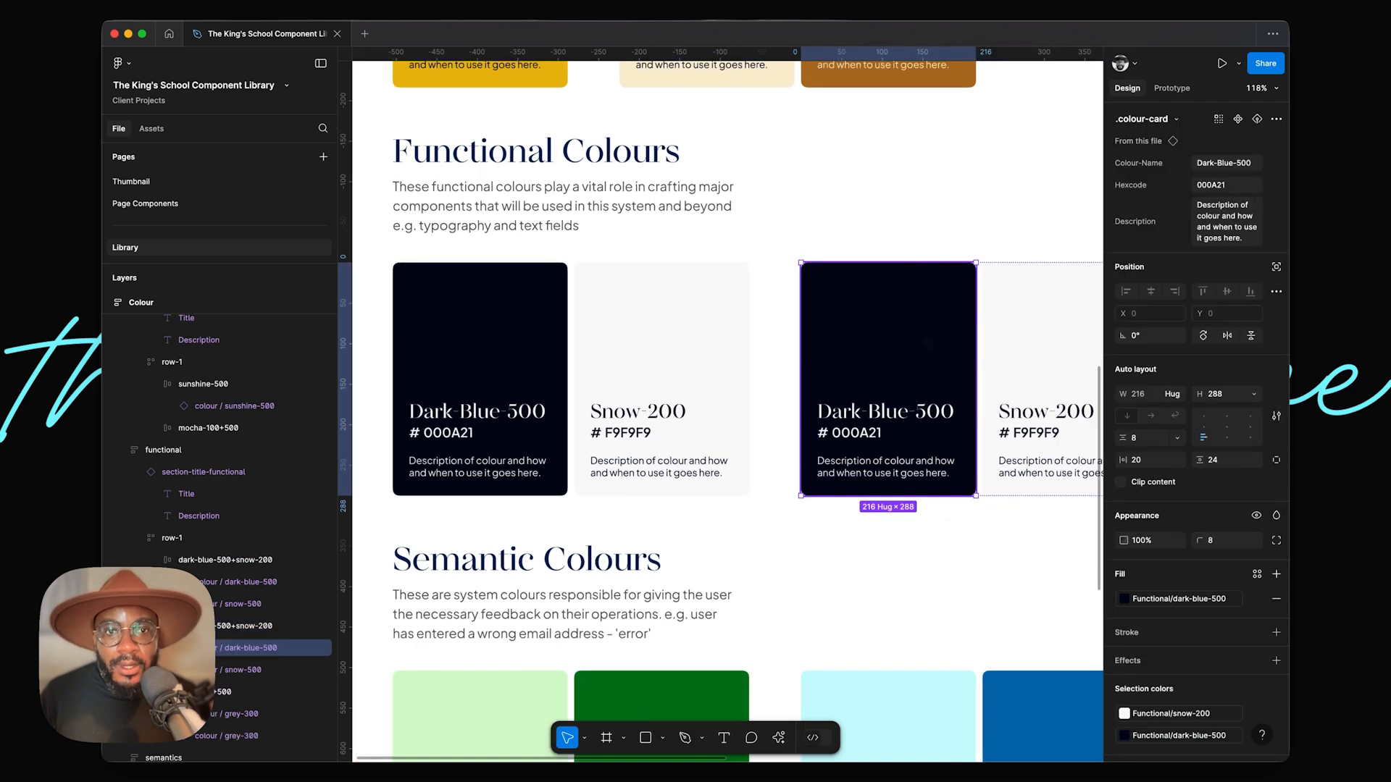
pyautogui.press('Delete')
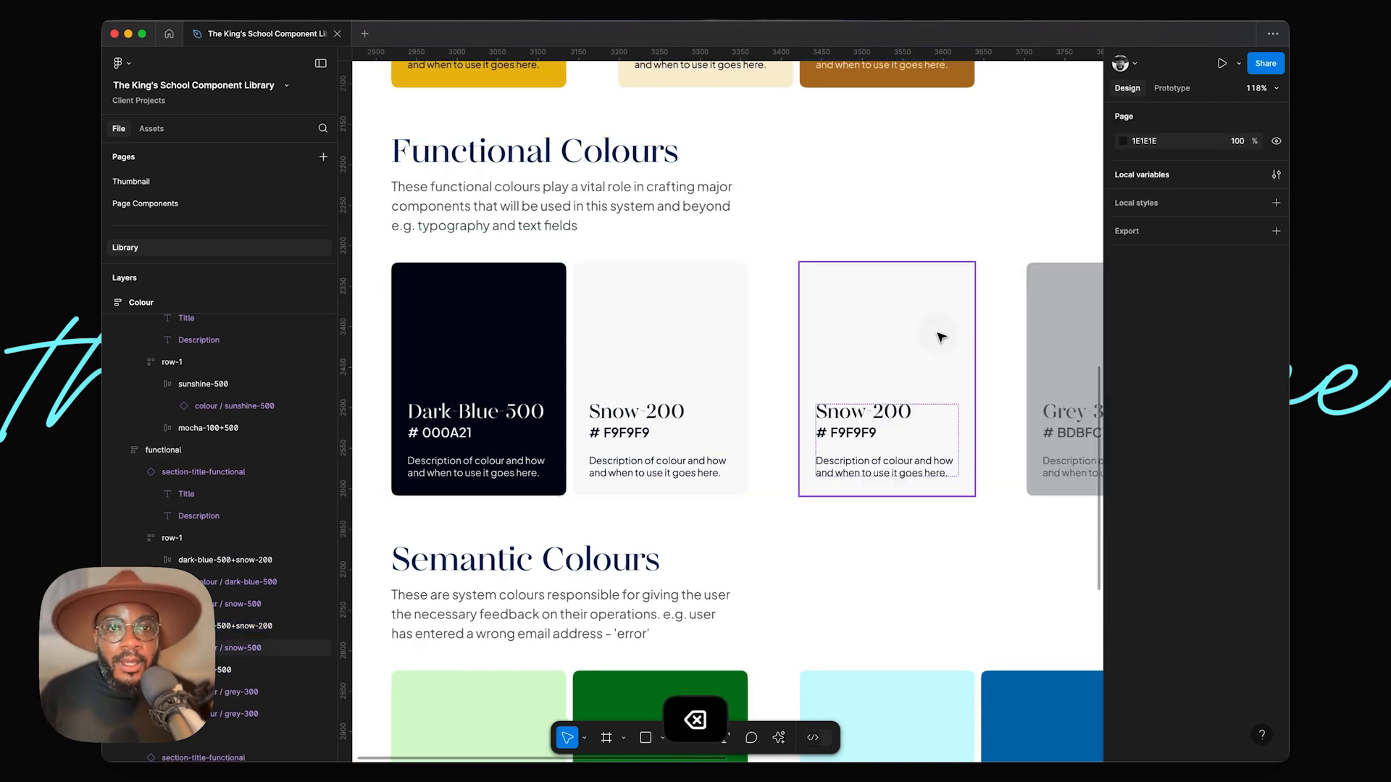
# Rename the duplicated Snow-200 card's layer as colour / white-100.
pyautogui.click(938, 333)
pyautogui.press('super+r')
pyautogui.press('Right')
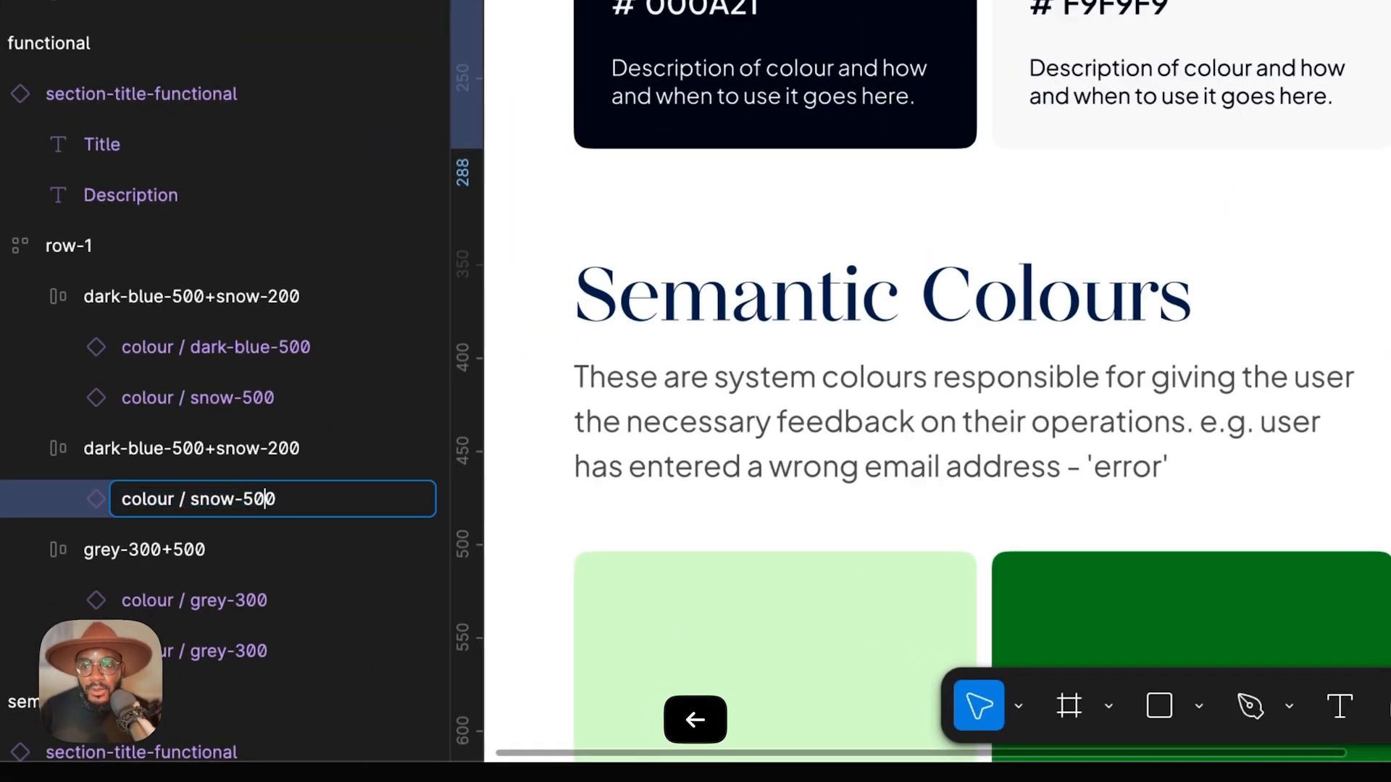
pyautogui.press('Left')
pyautogui.press('BackSpace')
pyautogui.write('1')
pyautogui.press('Left')
pyautogui.press('Left')
pyautogui.press('BackSpace')
pyautogui.press('BackSpace')
pyautogui.press('BackSpace')
pyautogui.press('BackSpace')
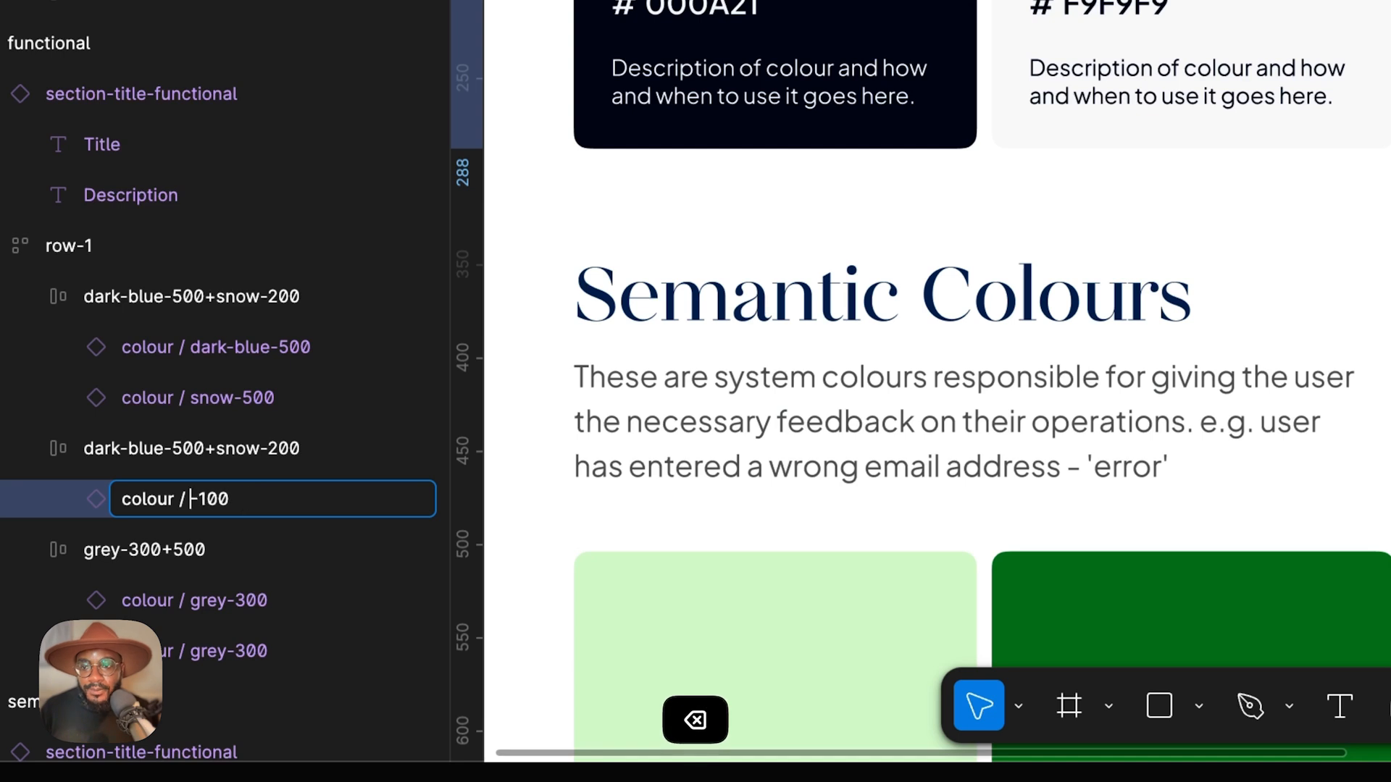
pyautogui.press('Return')
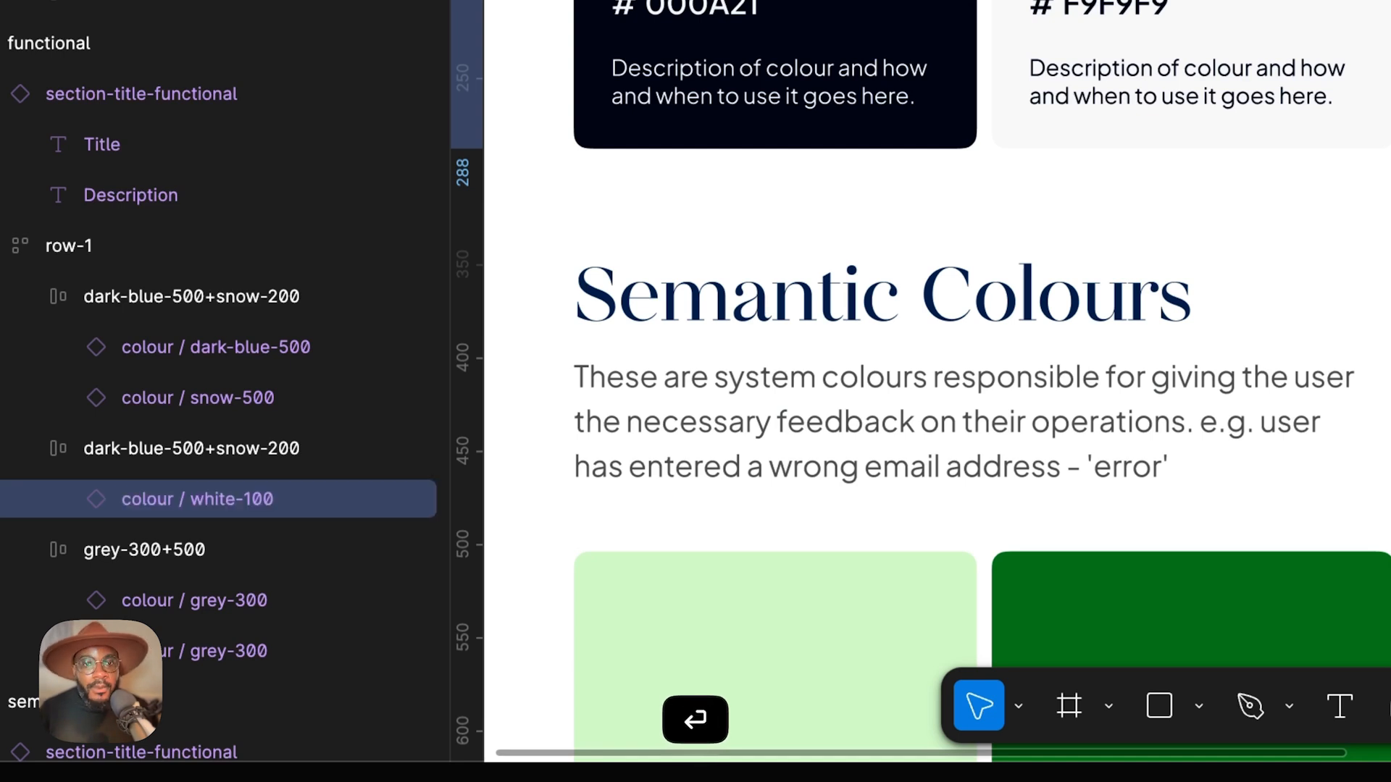
# Set the duplicated card's Hexcode property to FFFFFF and its Colour-Name property to White-100.
pyautogui.press('super+v')
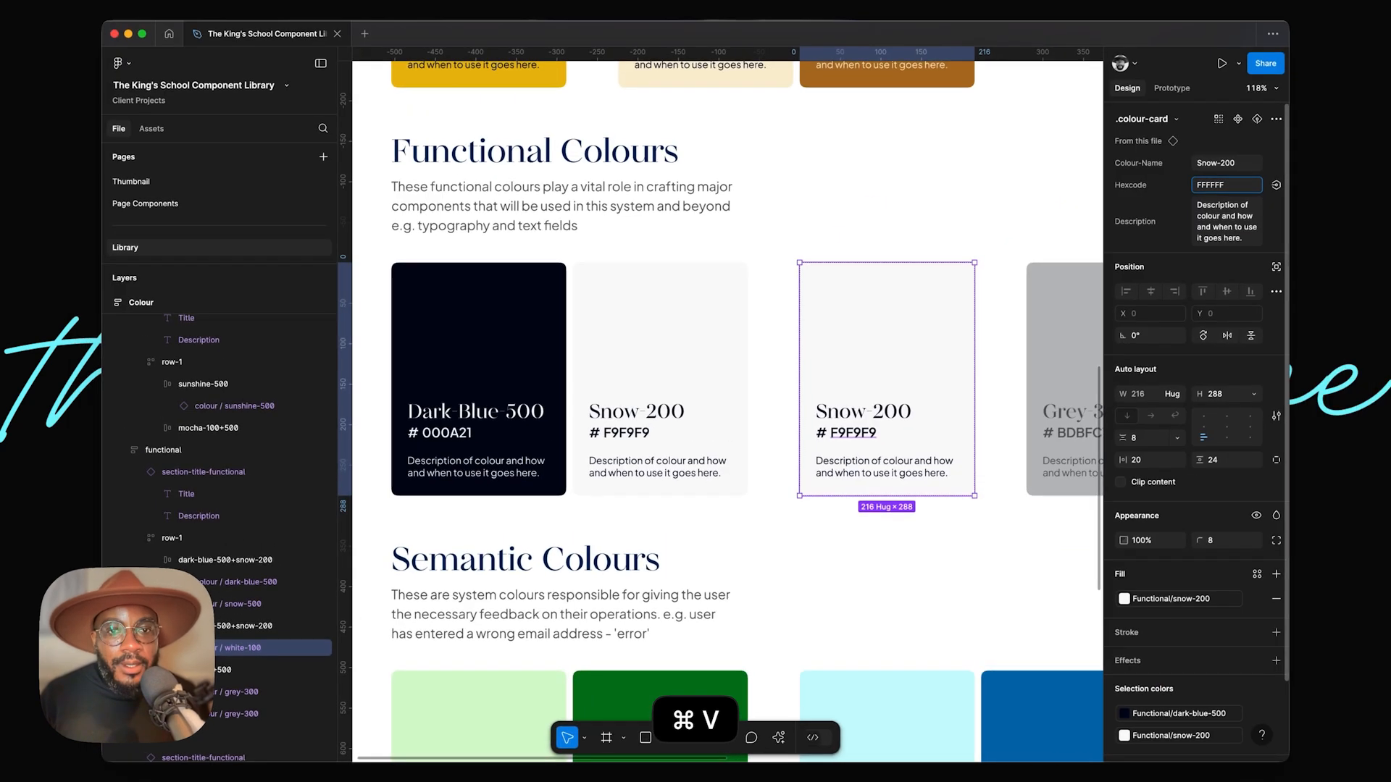
pyautogui.press('Return')
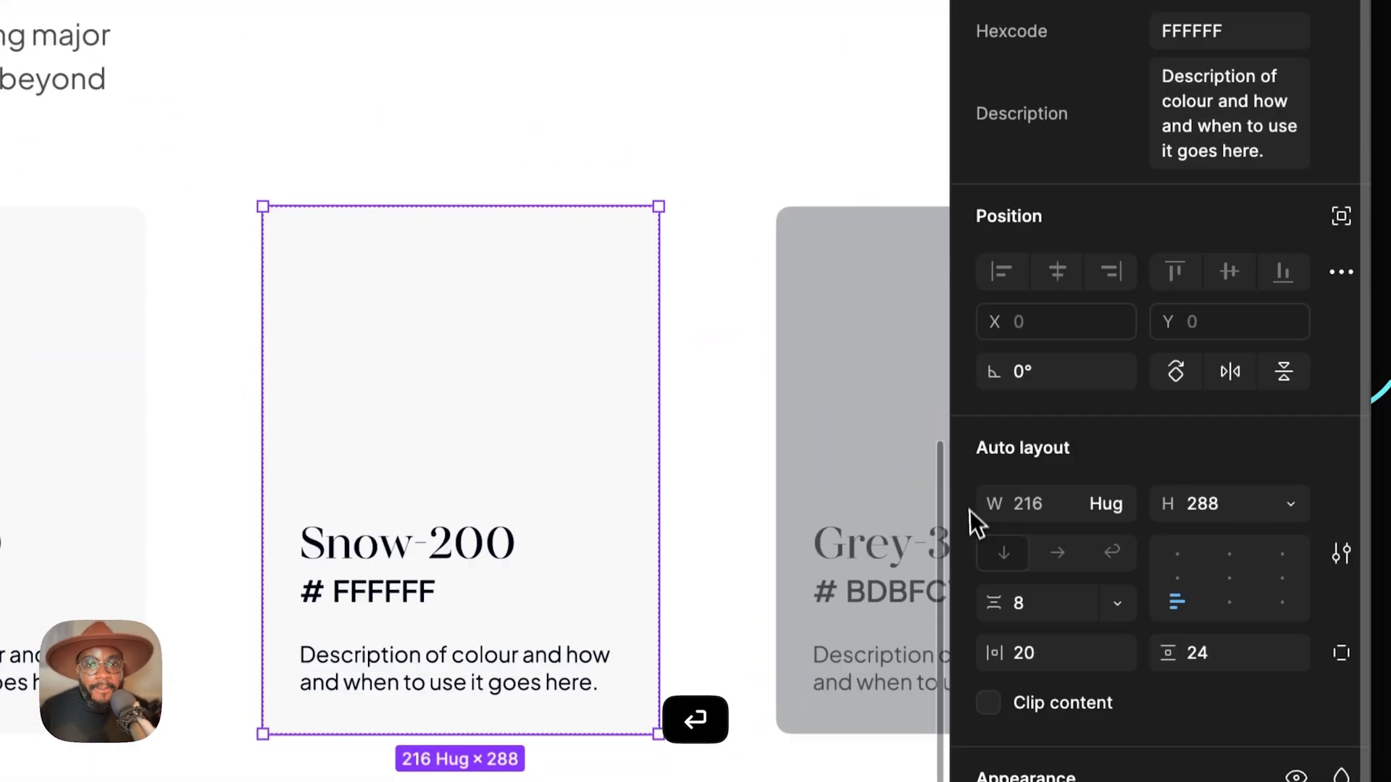
pyautogui.hscroll(5, 527, 558)
pyautogui.click(1261, 265)
pyautogui.press('Right')
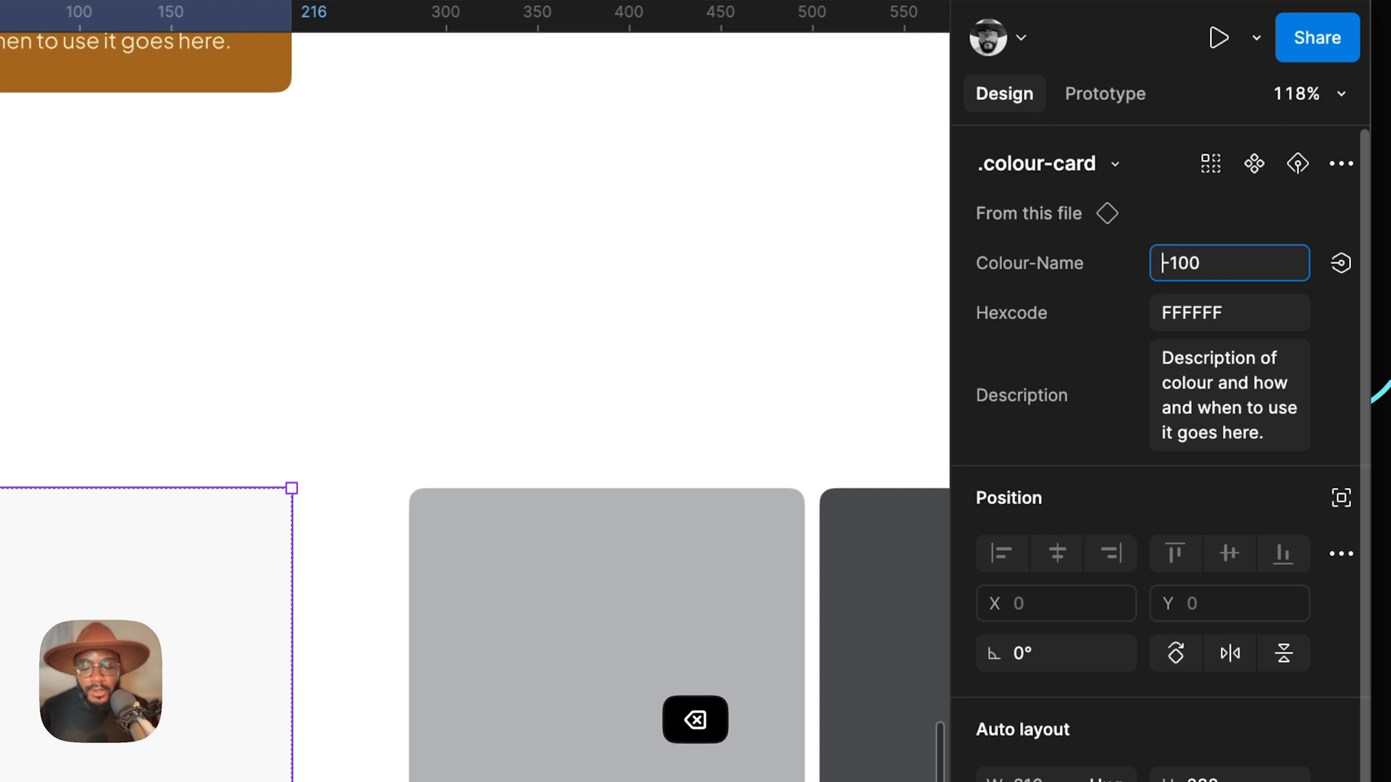
pyautogui.write('White')
pyautogui.press('Return')
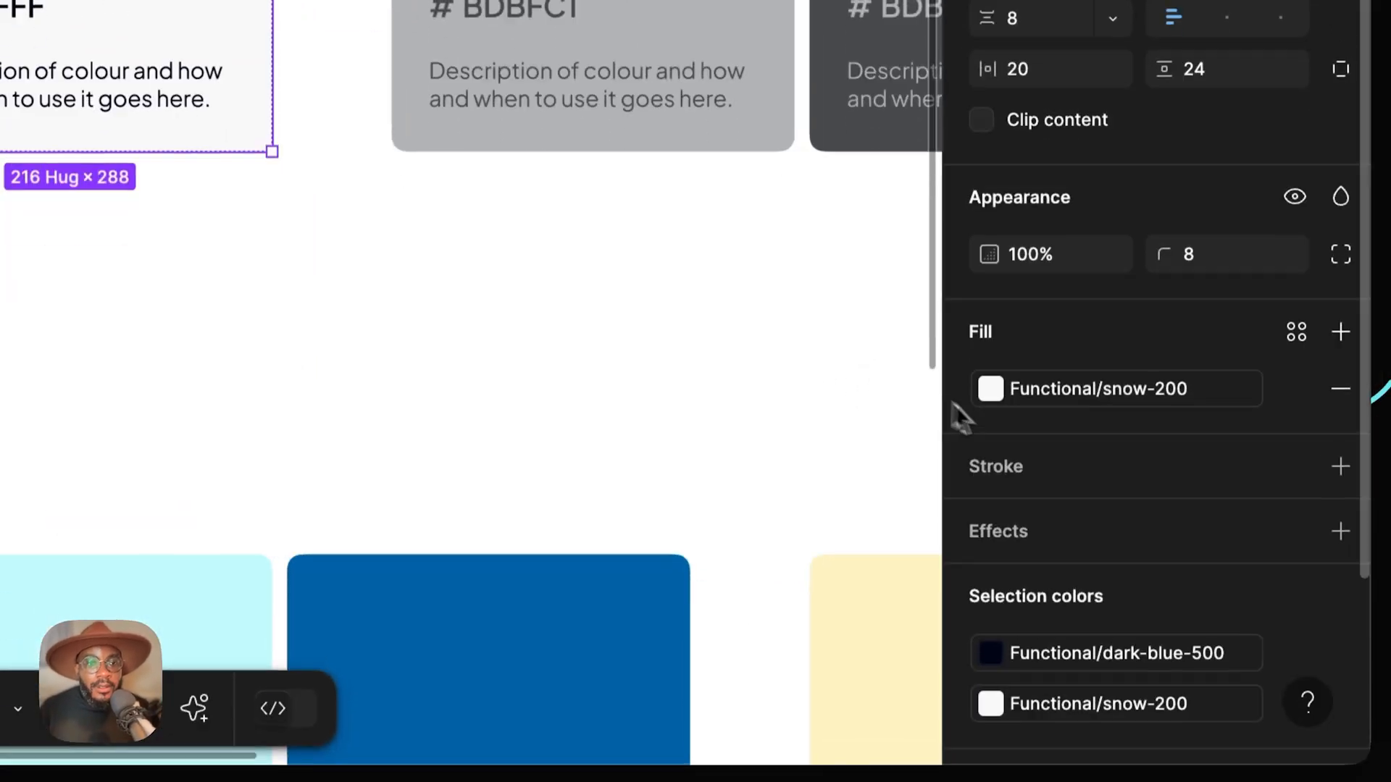
# Change the White-100 card's fill to the Functional/white-100 variable.
pyautogui.click(1125, 598)
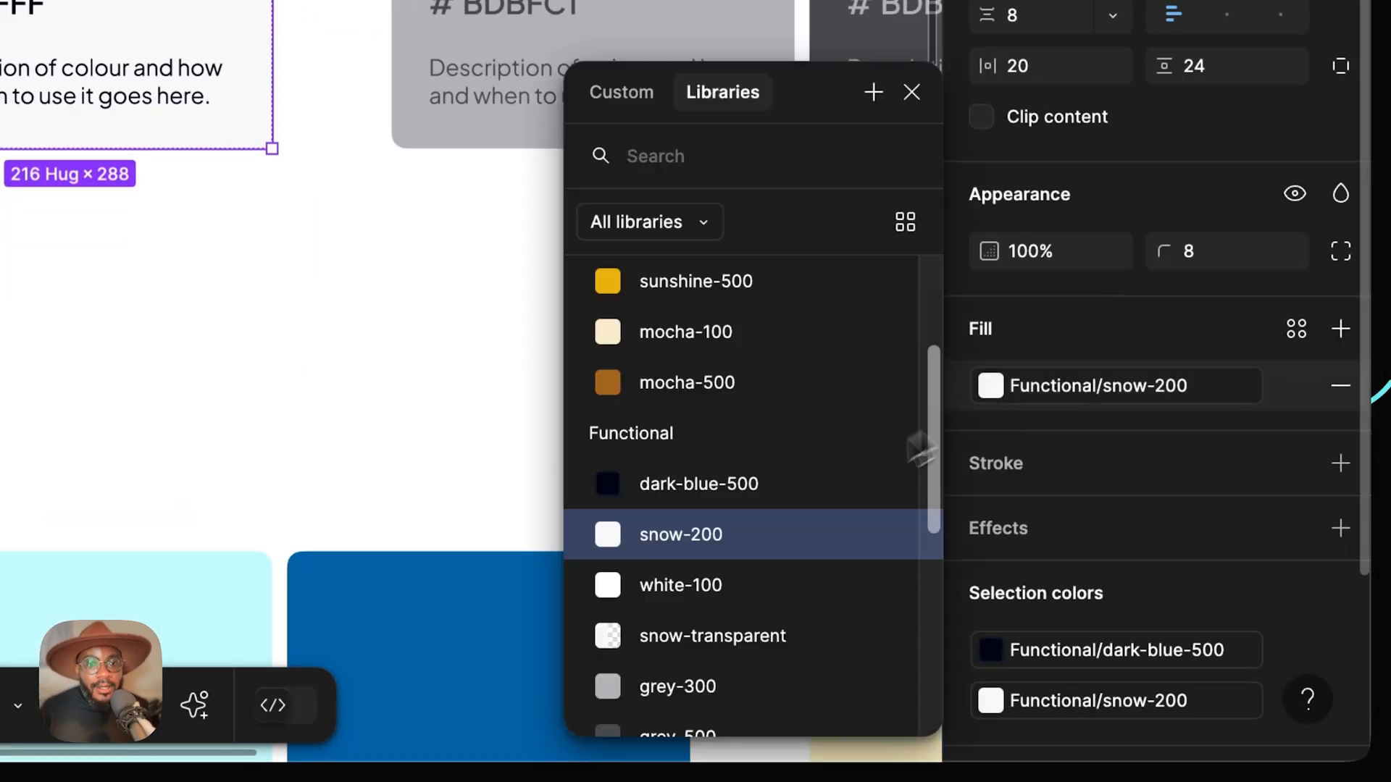
pyautogui.click(724, 587)
pyautogui.press('Escape')
pyautogui.scroll(-5, 685, 512)
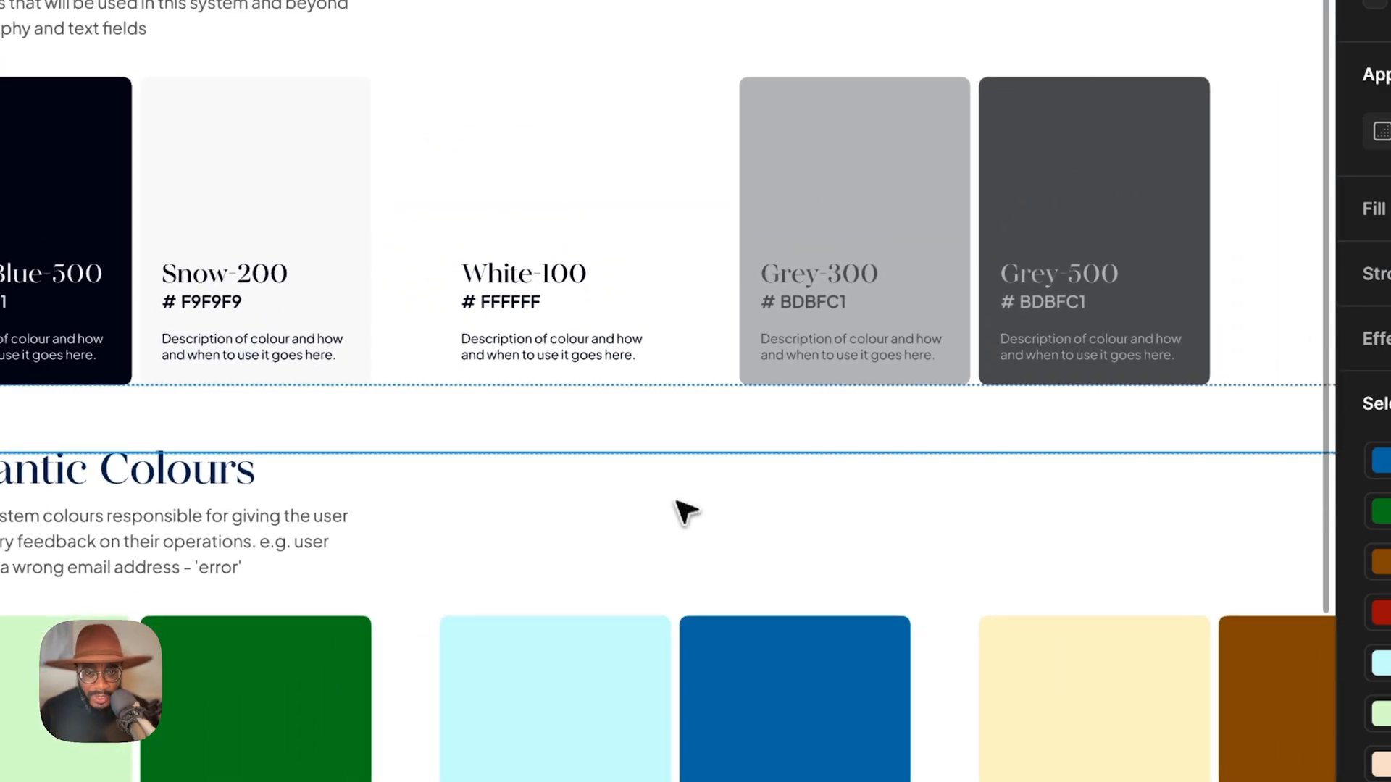
# Add a drop shadow effect to the White-100 card.
pyautogui.scroll(6, 616, 289)
pyautogui.scroll(-3, 565, 174)
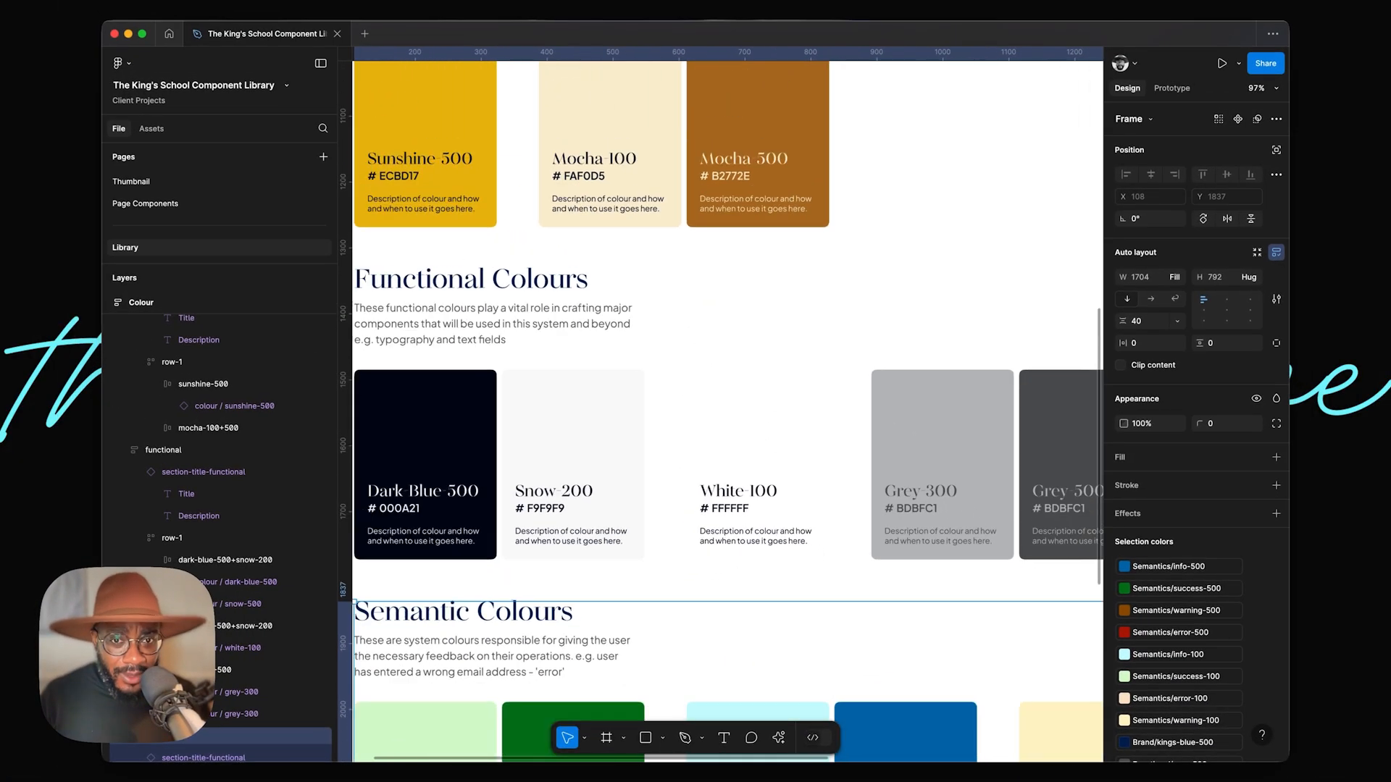
pyautogui.scroll(-1, 773, 441)
pyautogui.click(801, 438)
pyautogui.scroll(-1, 1227, 672)
pyautogui.scroll(-1, 1226, 673)
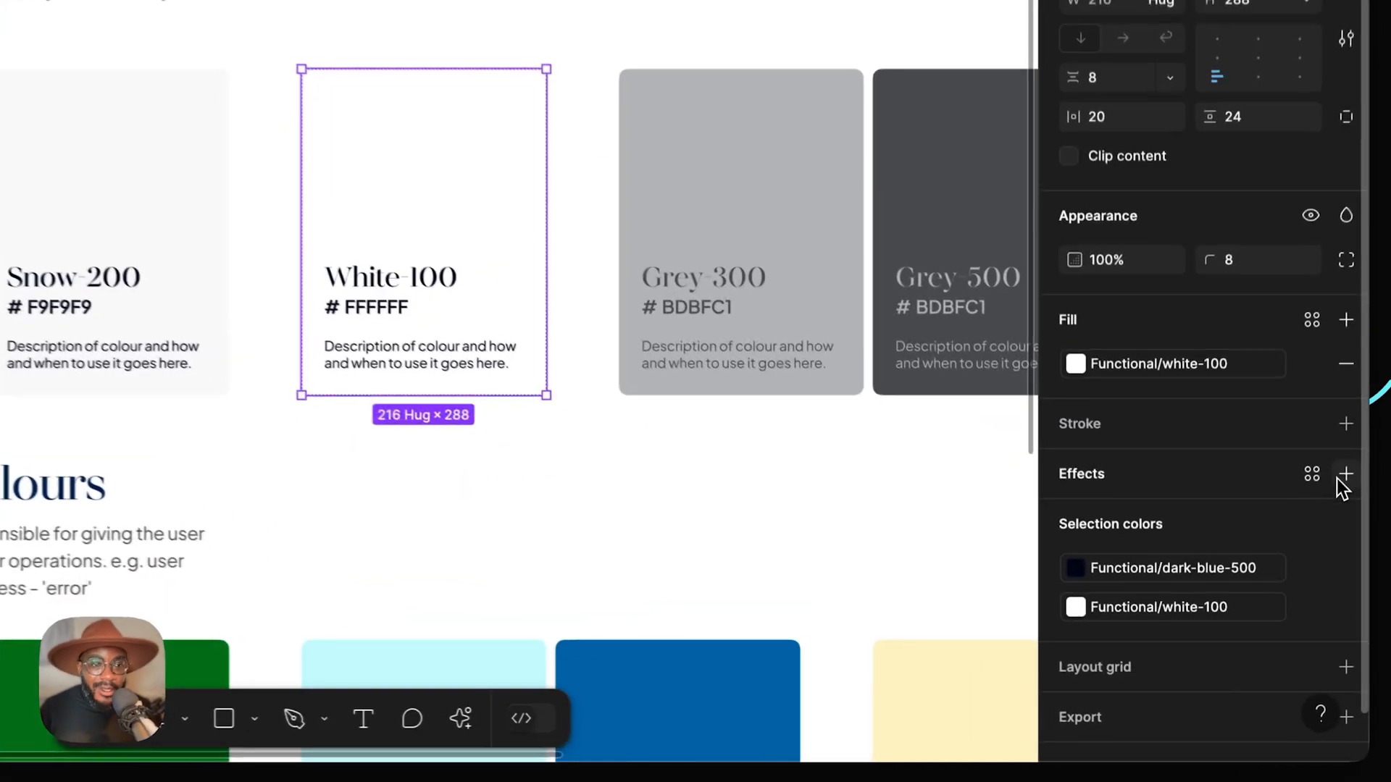
pyautogui.click(1347, 472)
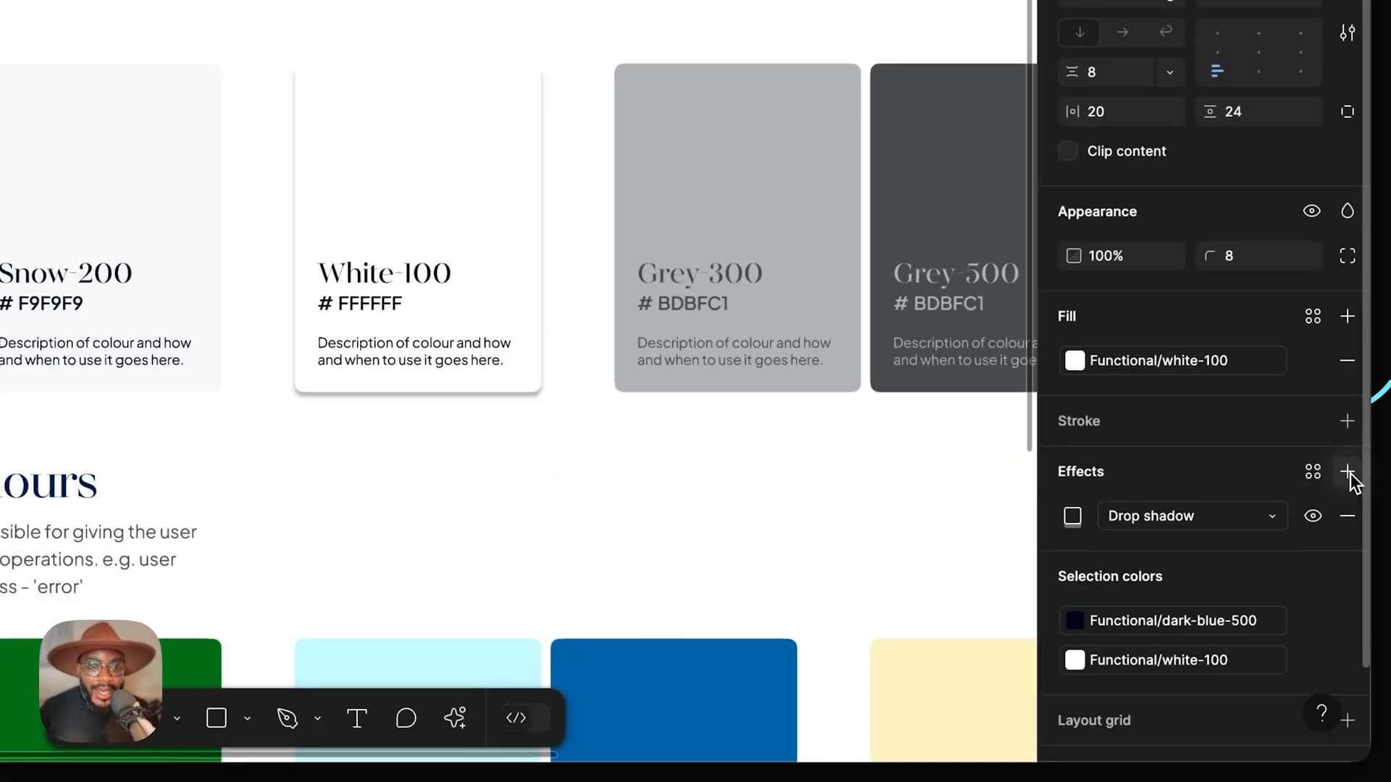
# Set the White-100 card's drop shadow to a Y position of 0 and a blur of 8.
pyautogui.click(1071, 520)
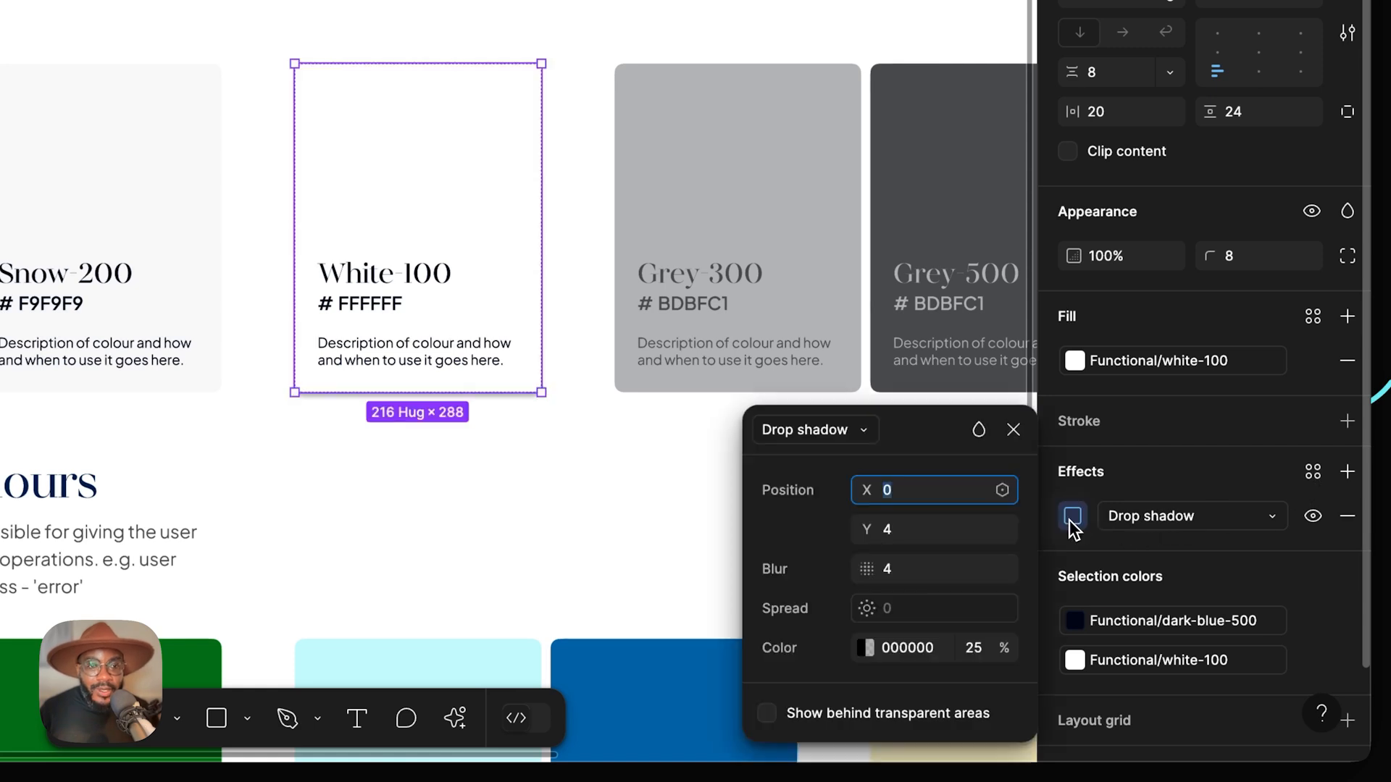
pyautogui.click(901, 533)
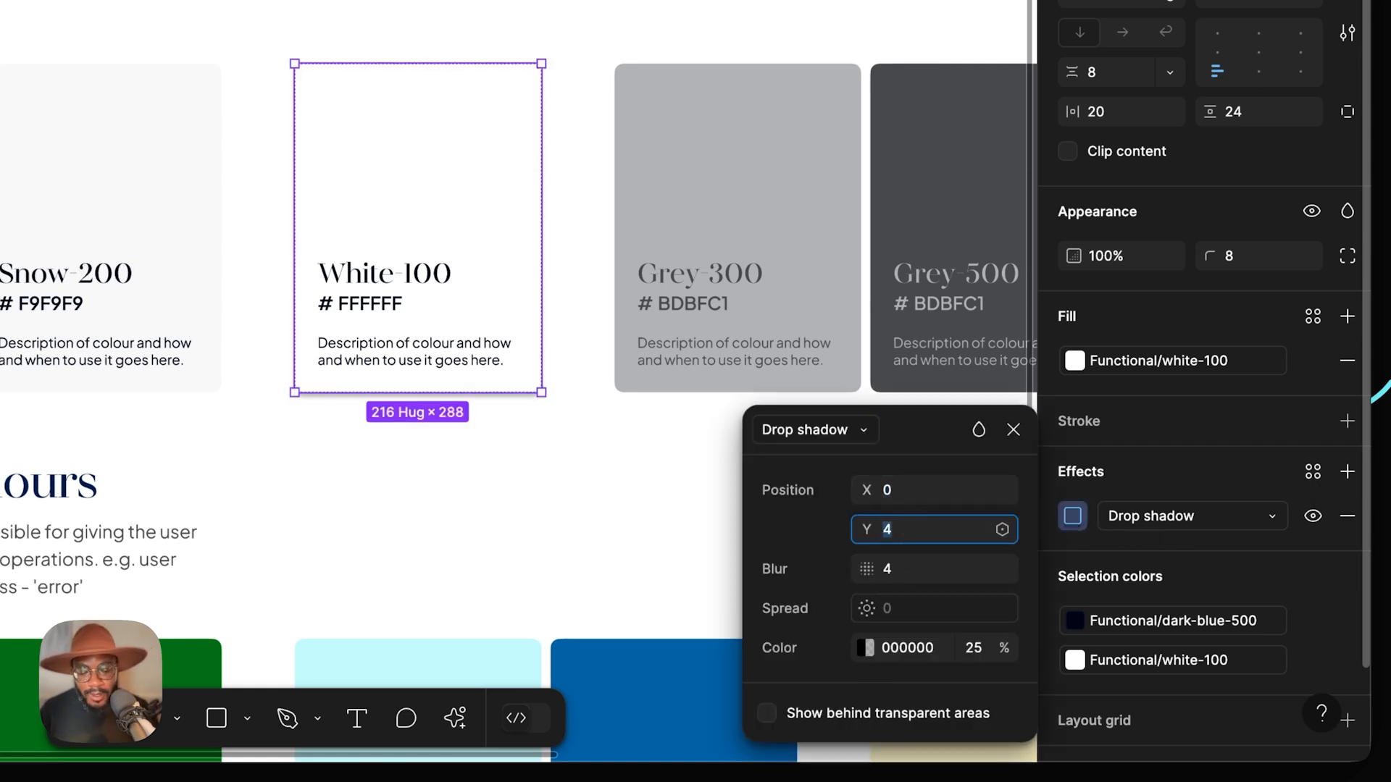
pyautogui.write('0')
pyautogui.press('Tab')
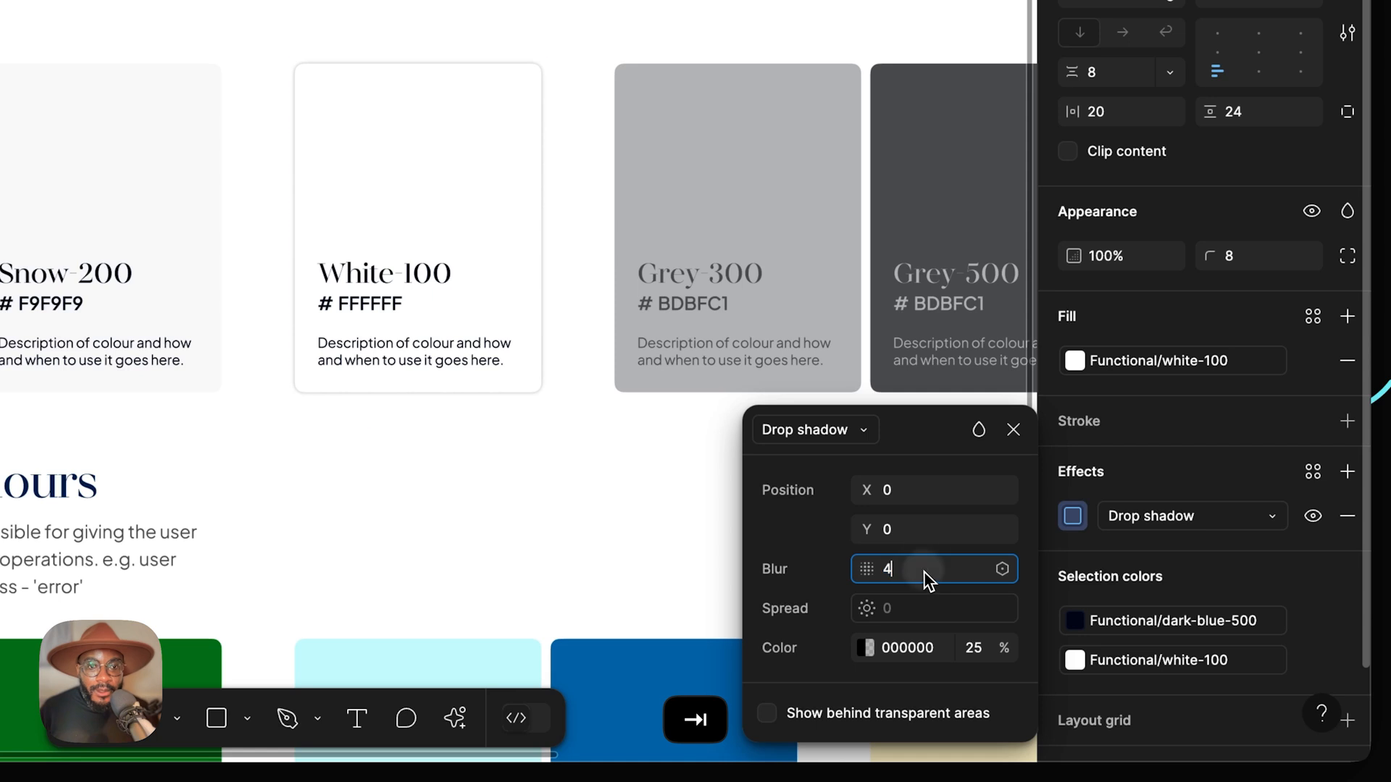
pyautogui.press('Up')
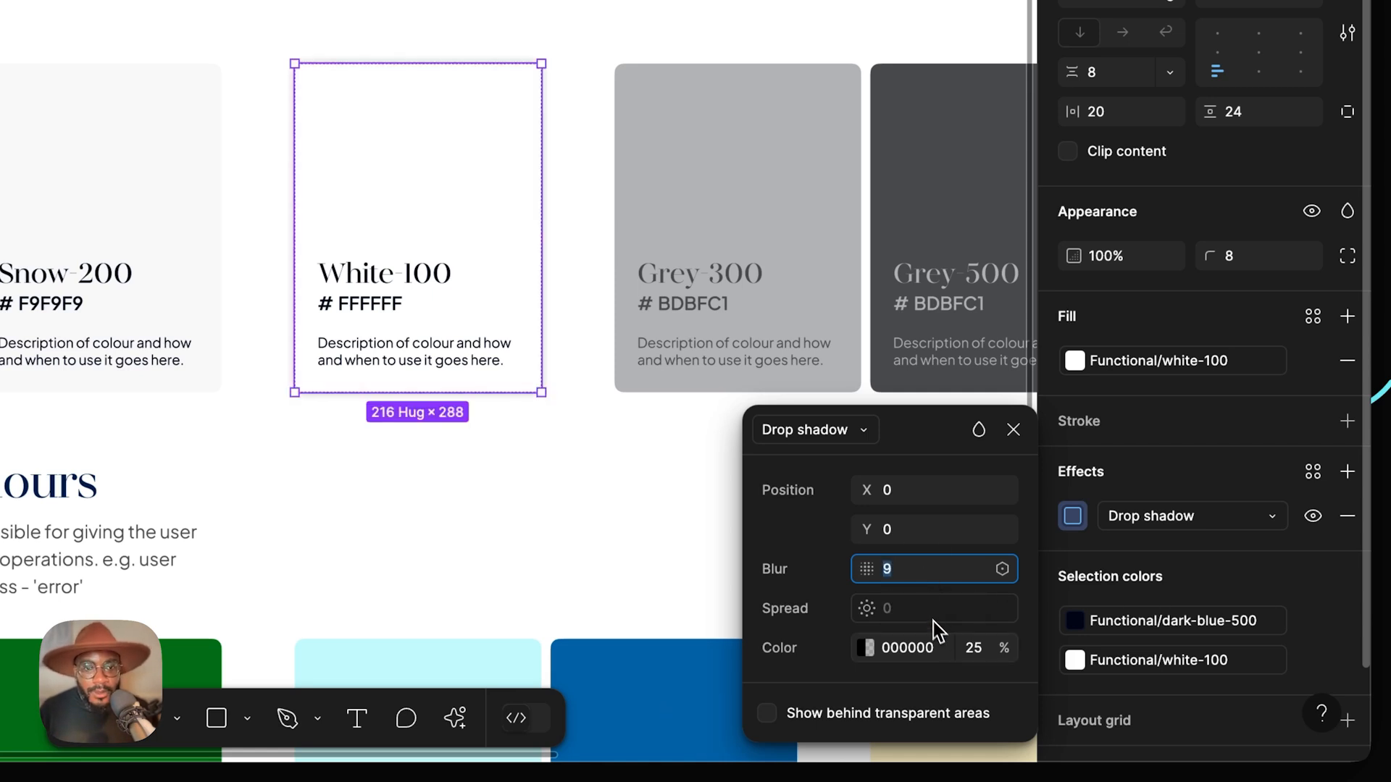
pyautogui.press('Down')
# Set the drop shadow's colour opacity to 24% on the White-100 card.
pyautogui.click(971, 648)
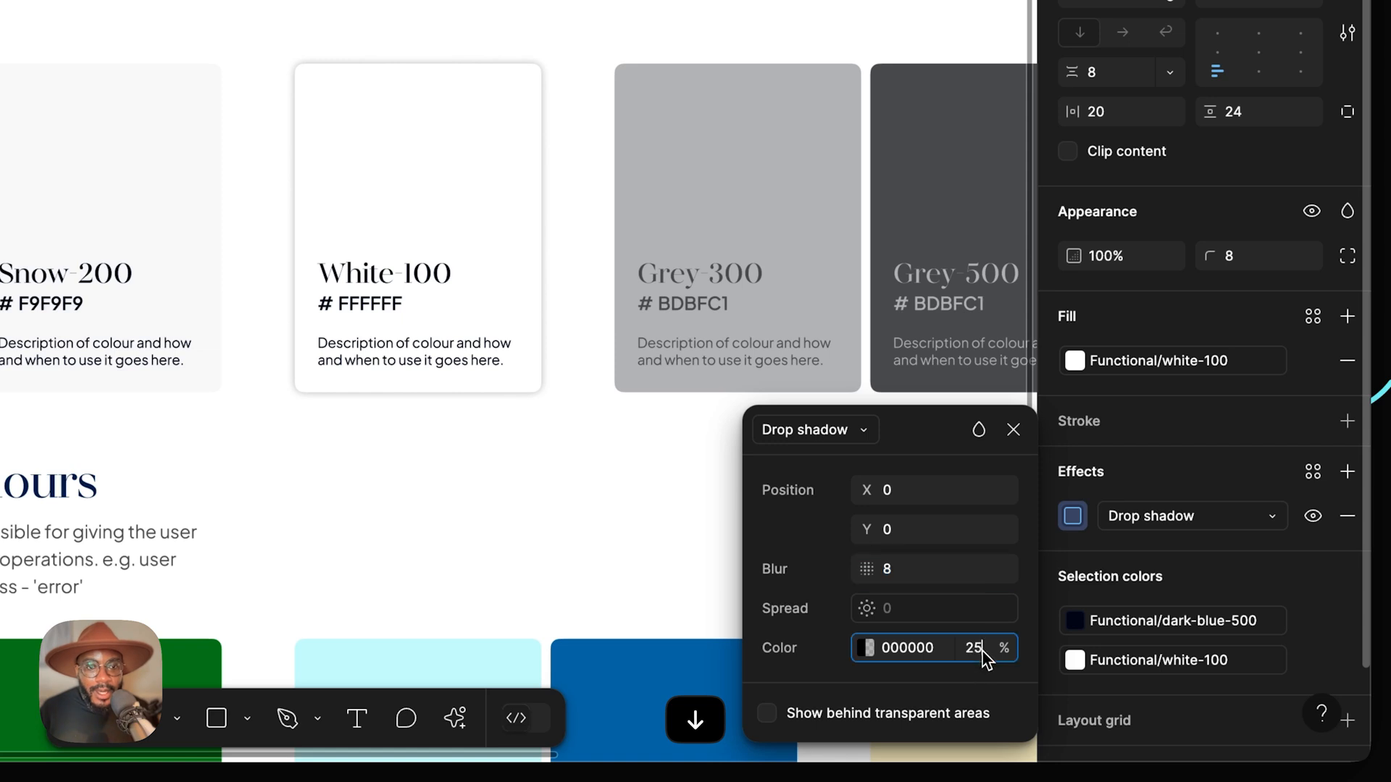
pyautogui.hotkey('shift', 'Down')
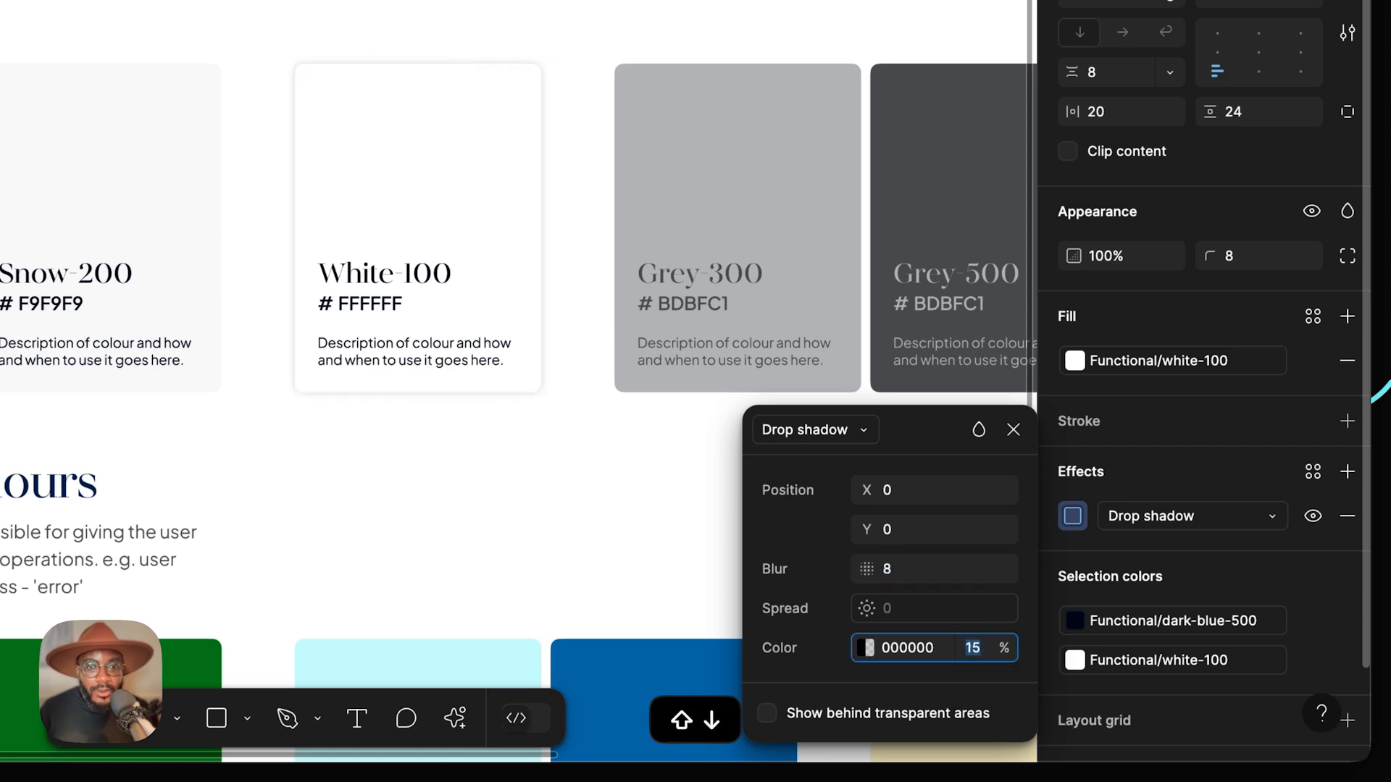
pyautogui.press('Up')
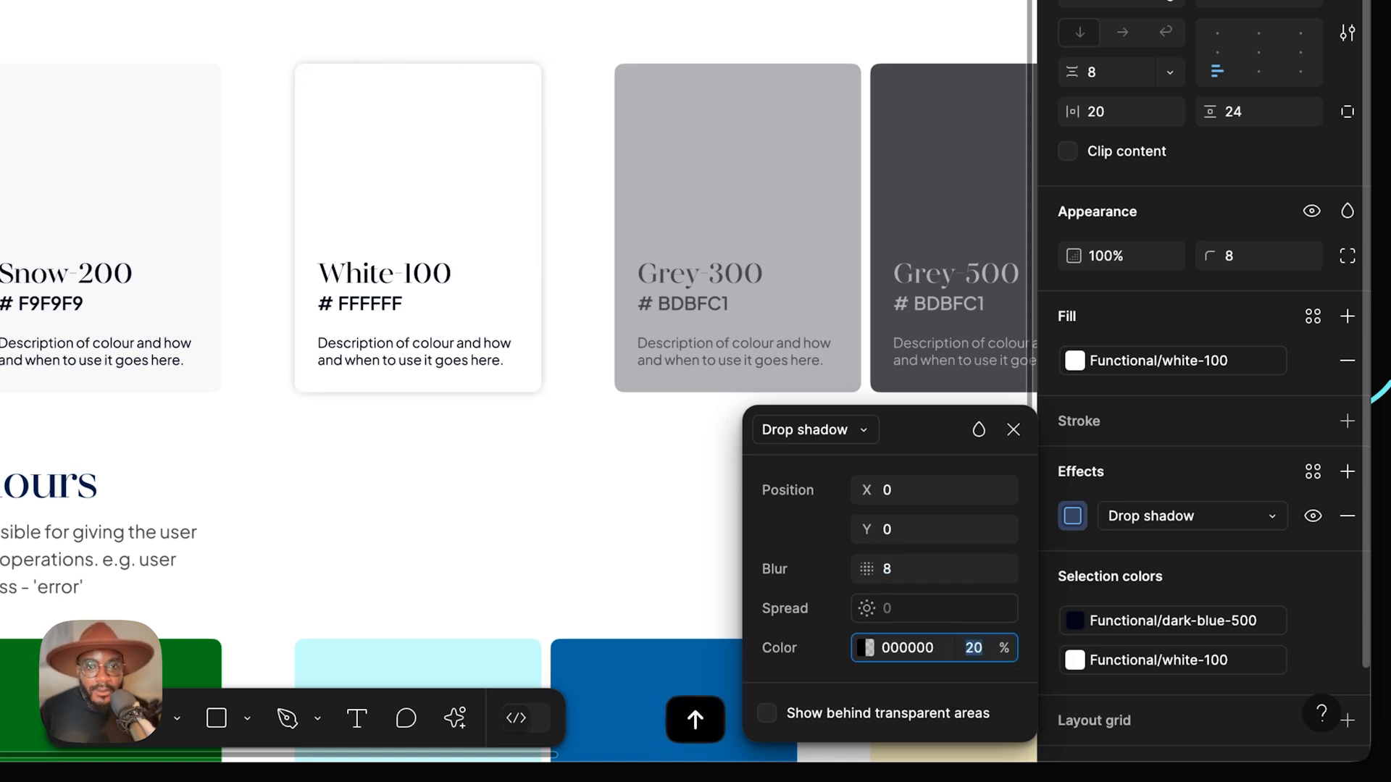
pyautogui.press('Return')
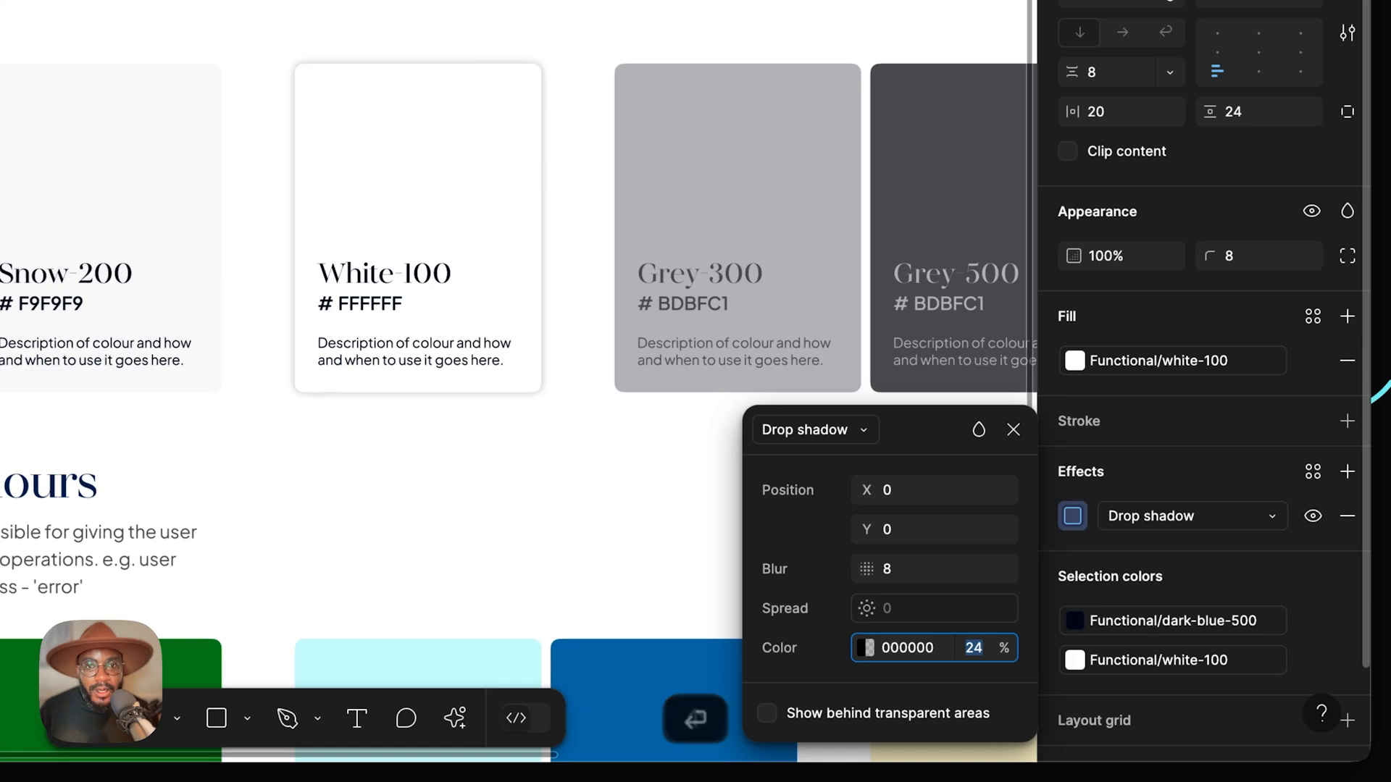
pyautogui.click(439, 573)
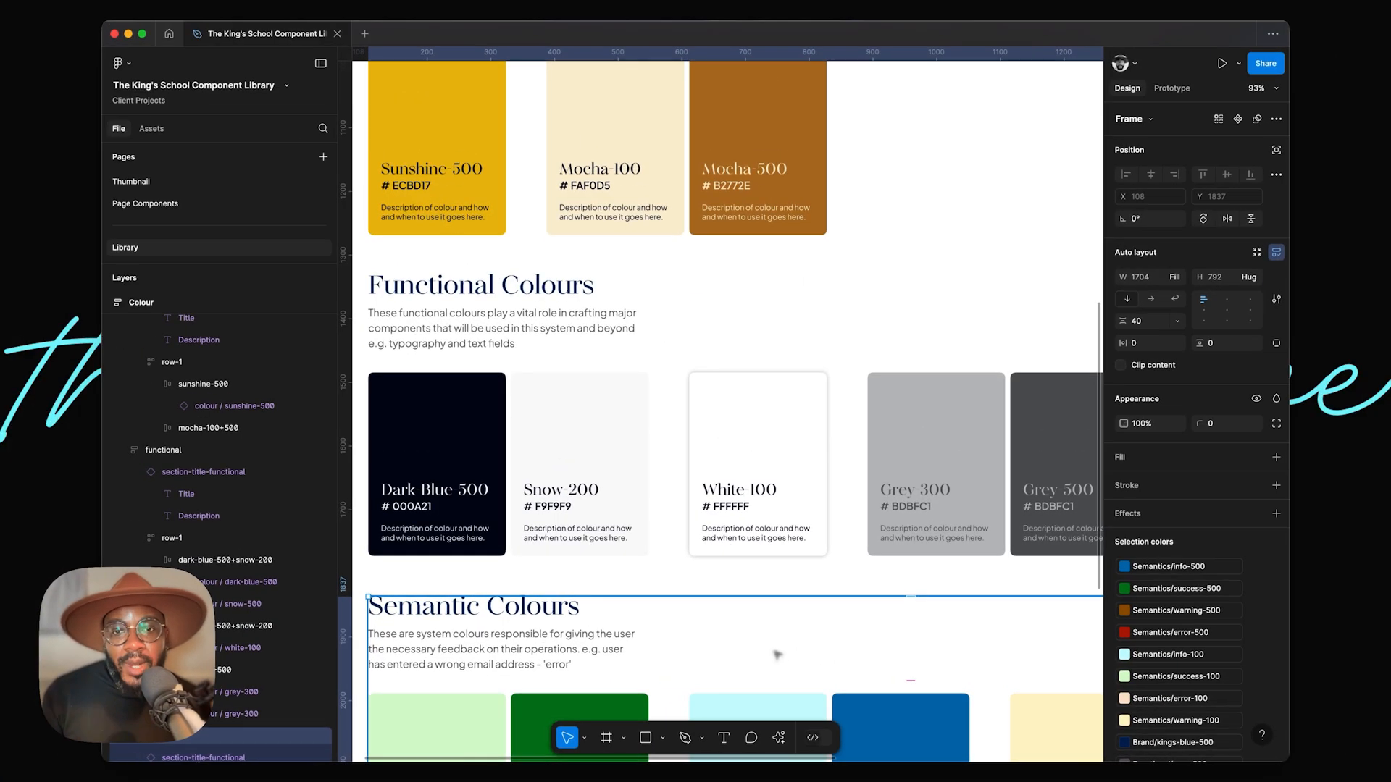
# Rename the frame that wraps the White-100 card in the Functional Colours row to white-100.
pyautogui.click(669, 390)
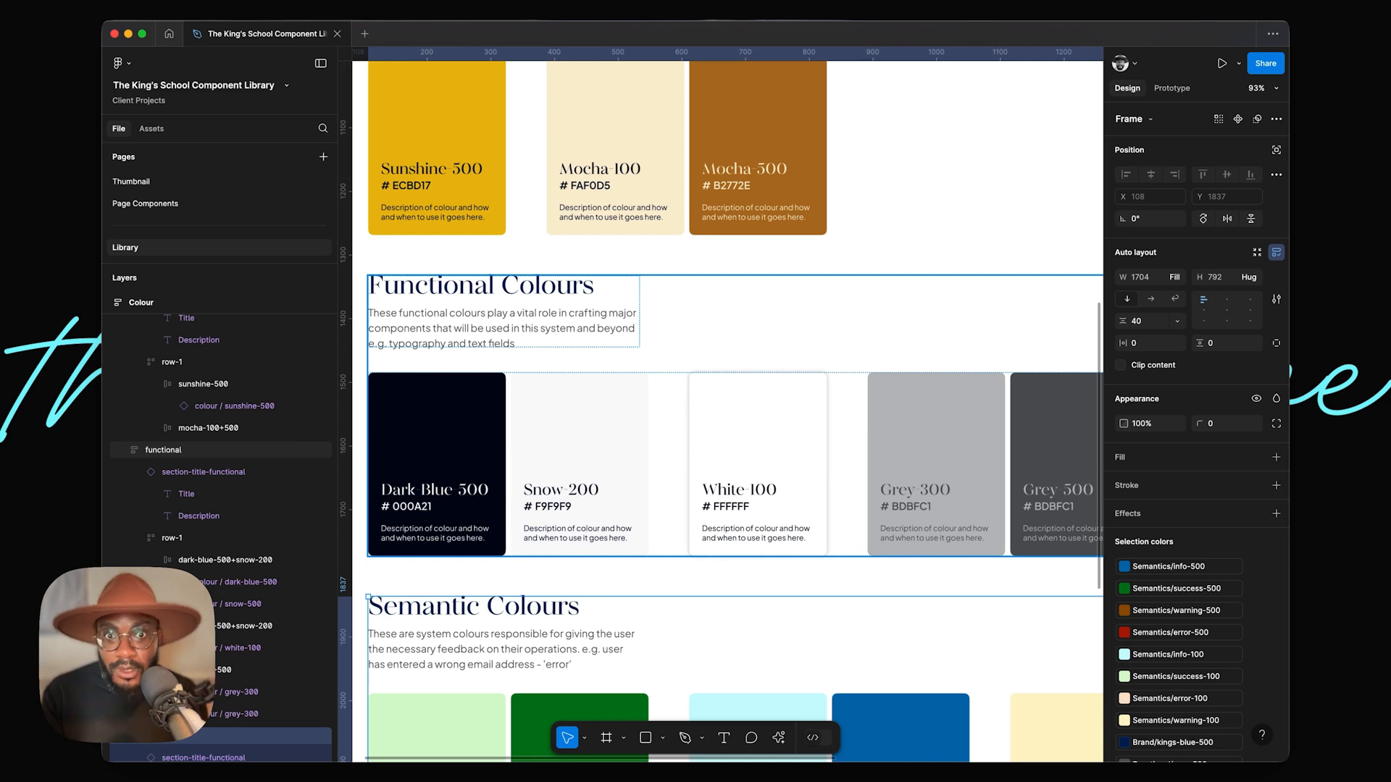
pyautogui.click(826, 420)
pyautogui.click(826, 420)
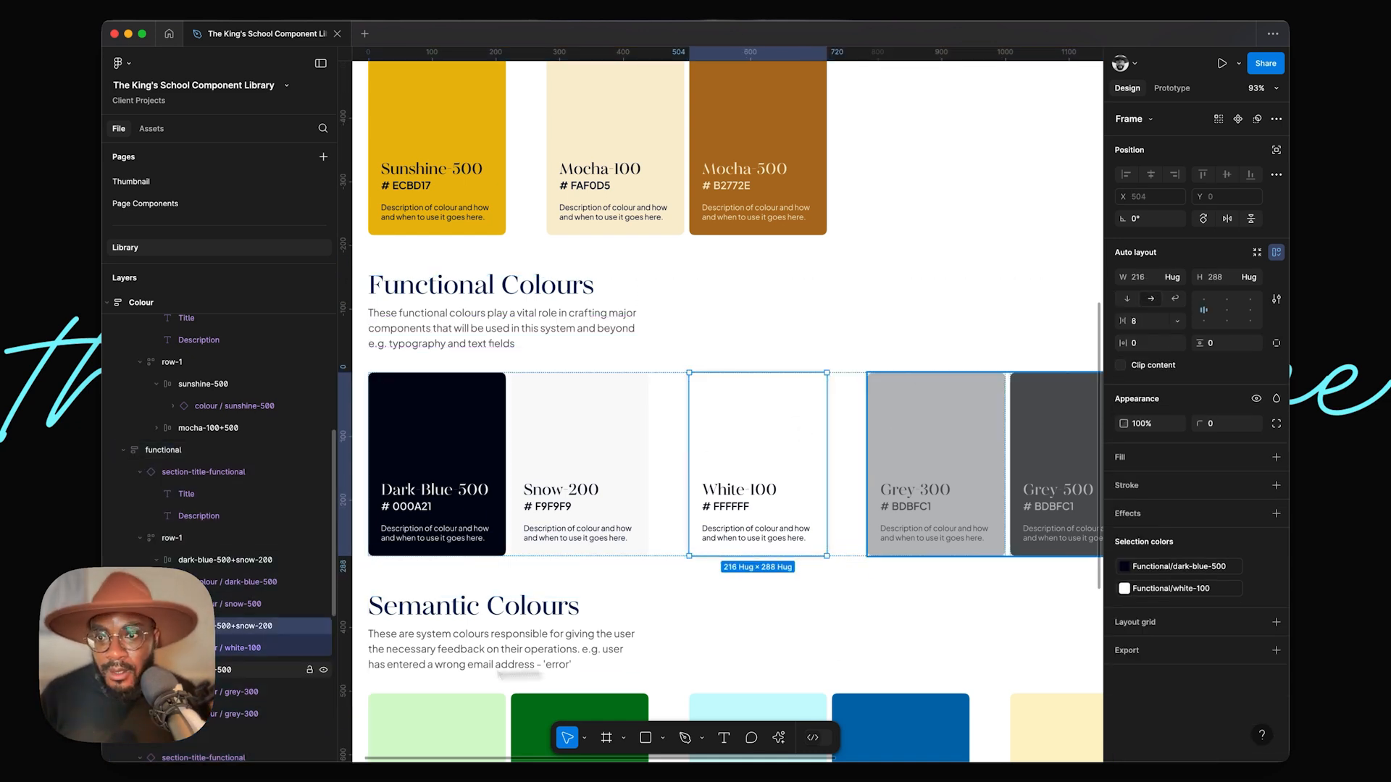
pyautogui.press('super+r')
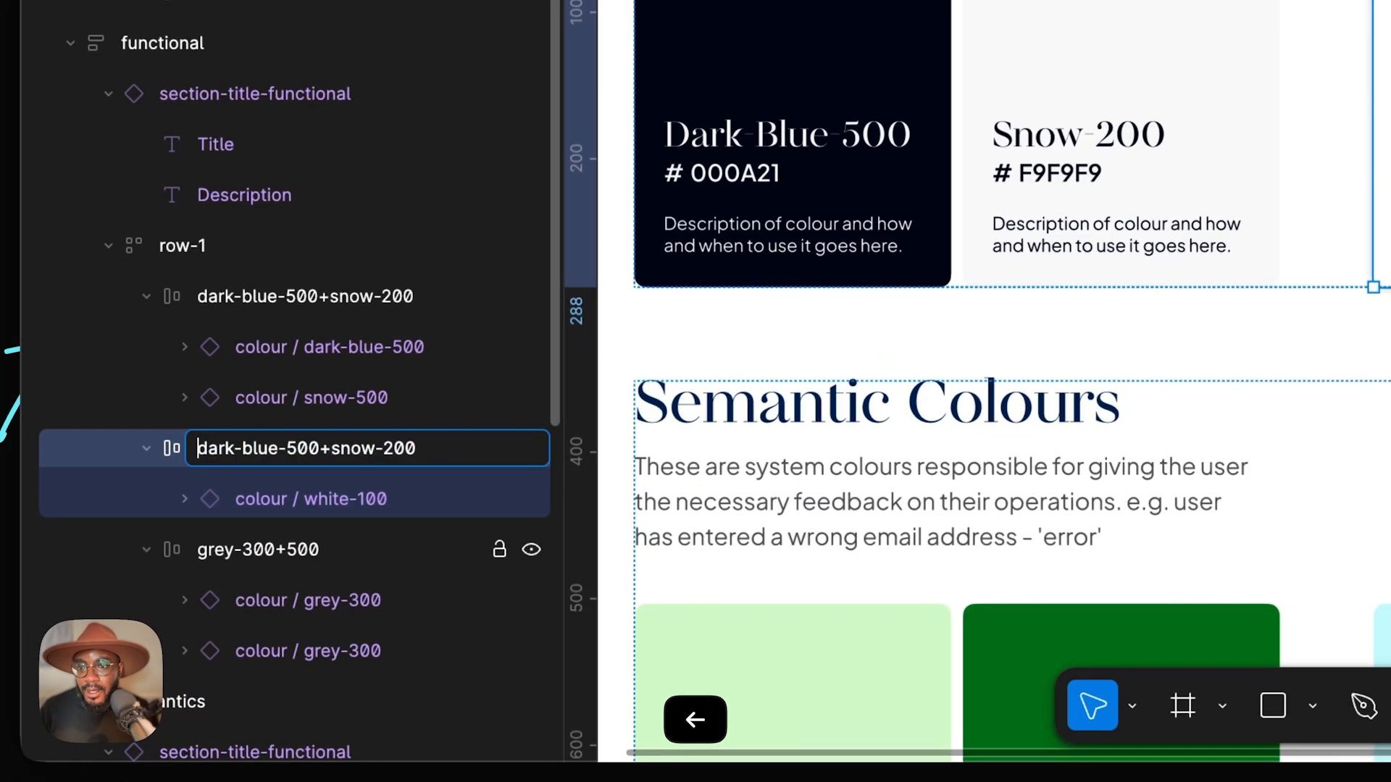
pyautogui.hotkey('shift', 'Right')
pyautogui.press('super+a')
pyautogui.write('white-')
pyautogui.write('200')
pyautogui.press('BackSpace')
pyautogui.press('BackSpace')
pyautogui.press('BackSpace')
pyautogui.write('100')
pyautogui.press('Return')
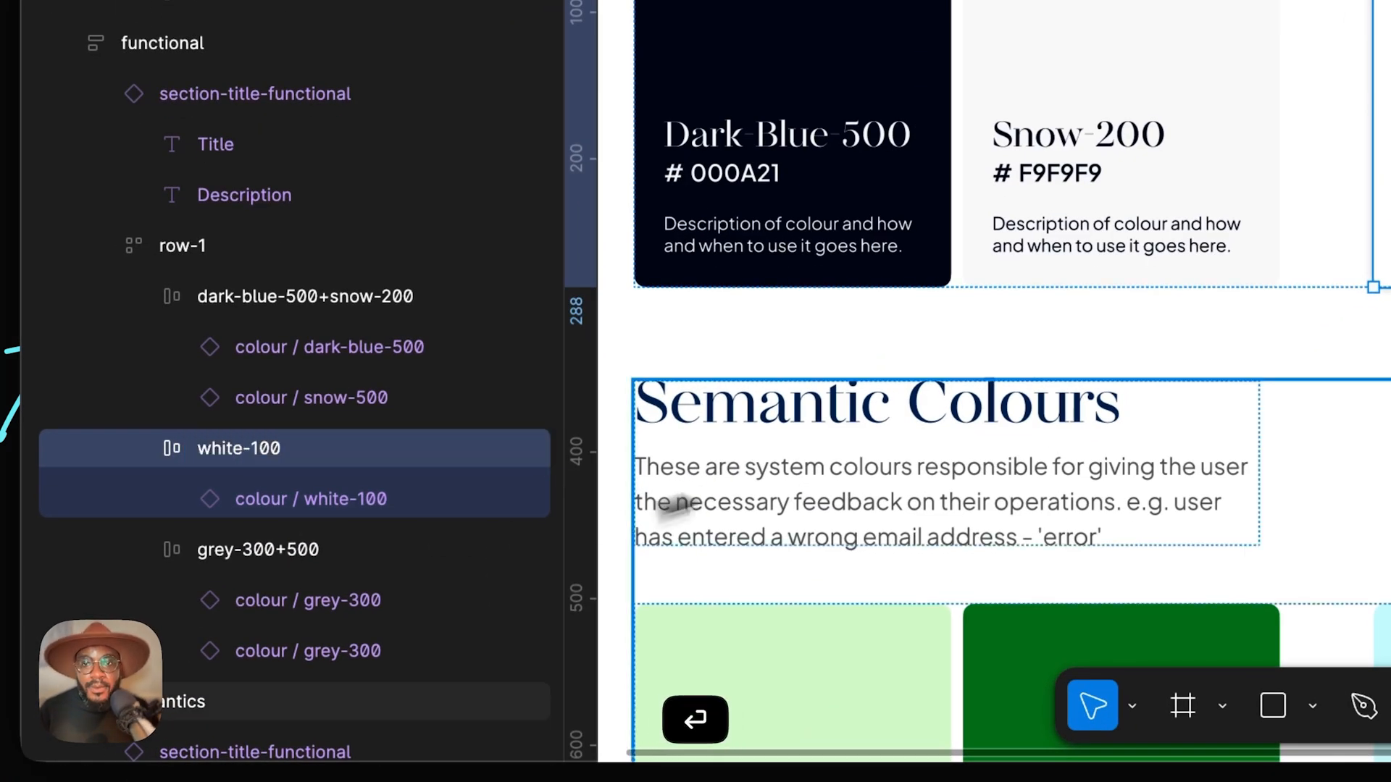
# Review the swatch cards across the Semantic, Functional, Accent and Brand Colours sections of the colour page.
pyautogui.scroll(-5, 801, 497)
pyautogui.scroll(-3, 716, 582)
pyautogui.hscroll(2, 716, 582)
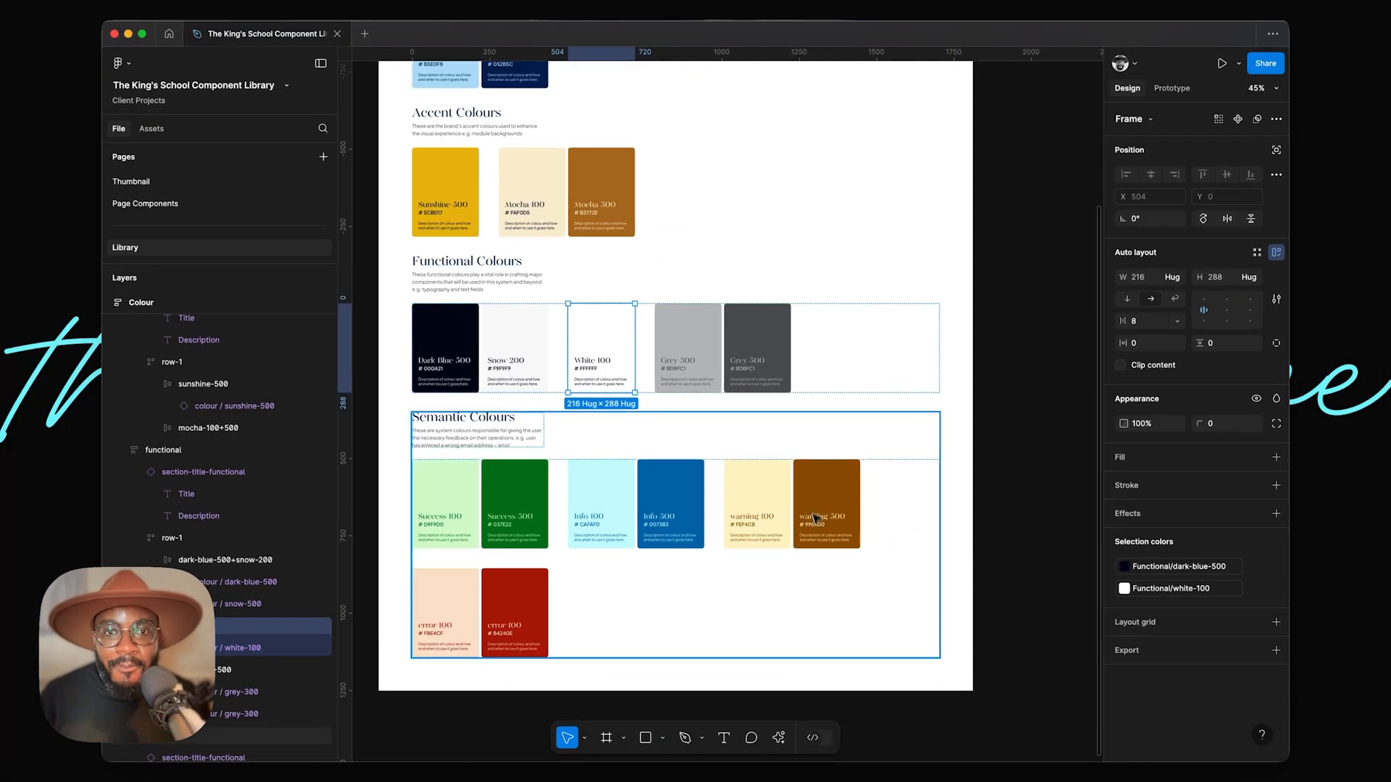
pyautogui.scroll(-2, 813, 506)
pyautogui.hscroll(-3, 813, 507)
pyautogui.hscroll(2, 839, 478)
pyautogui.scroll(2, 749, 494)
pyautogui.click(1065, 403)
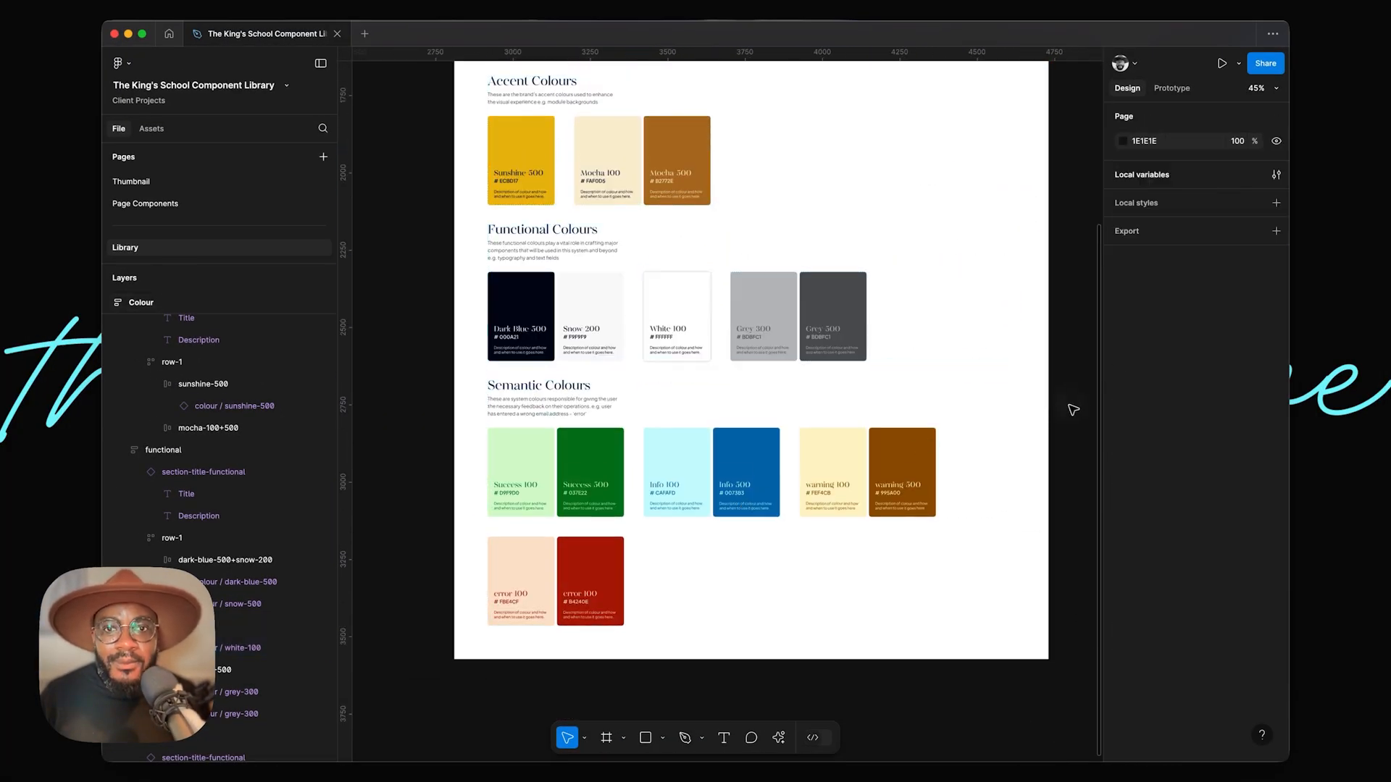
pyautogui.scroll(3, 1065, 403)
pyautogui.hscroll(2, 1065, 404)
pyautogui.scroll(3, 1033, 416)
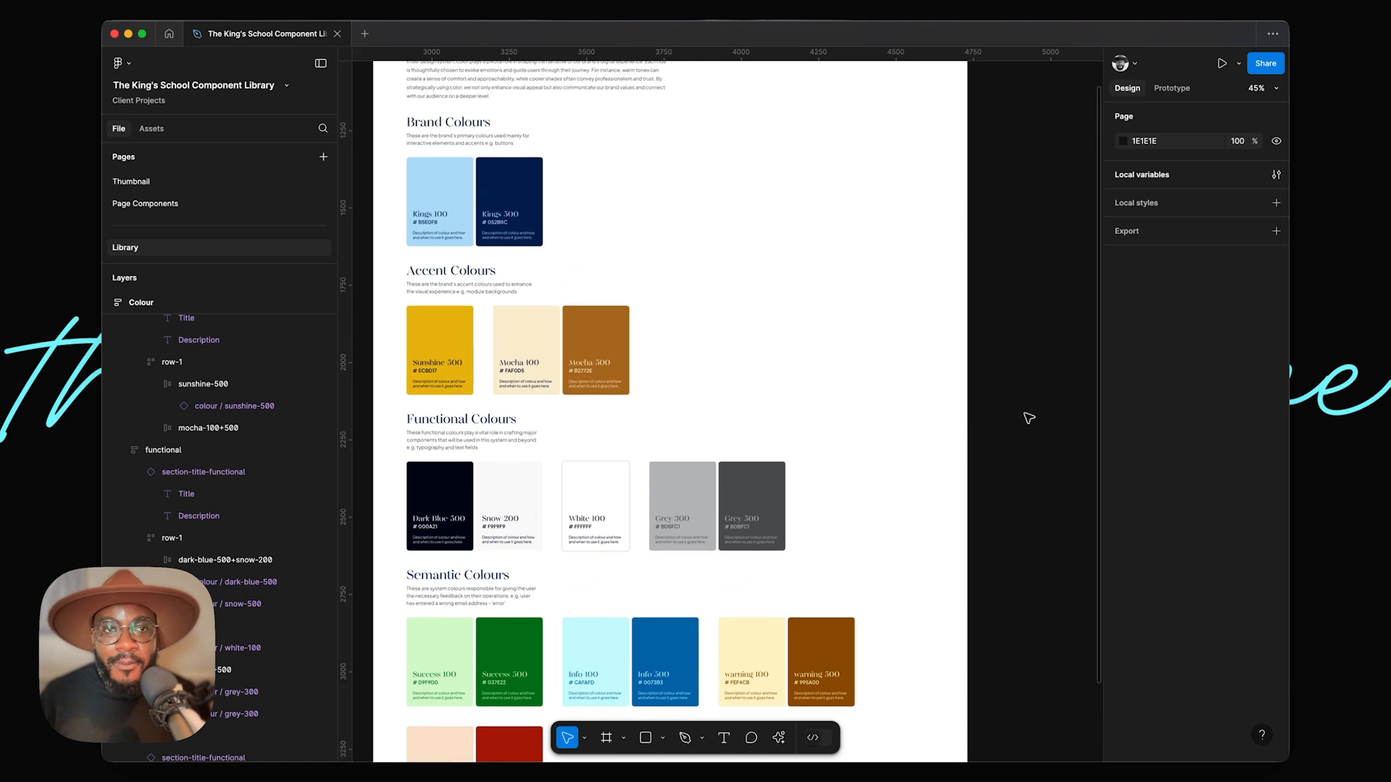
# Open the local variables, move their window clear of the page heading, and select the Colour frame.
pyautogui.click(1276, 176)
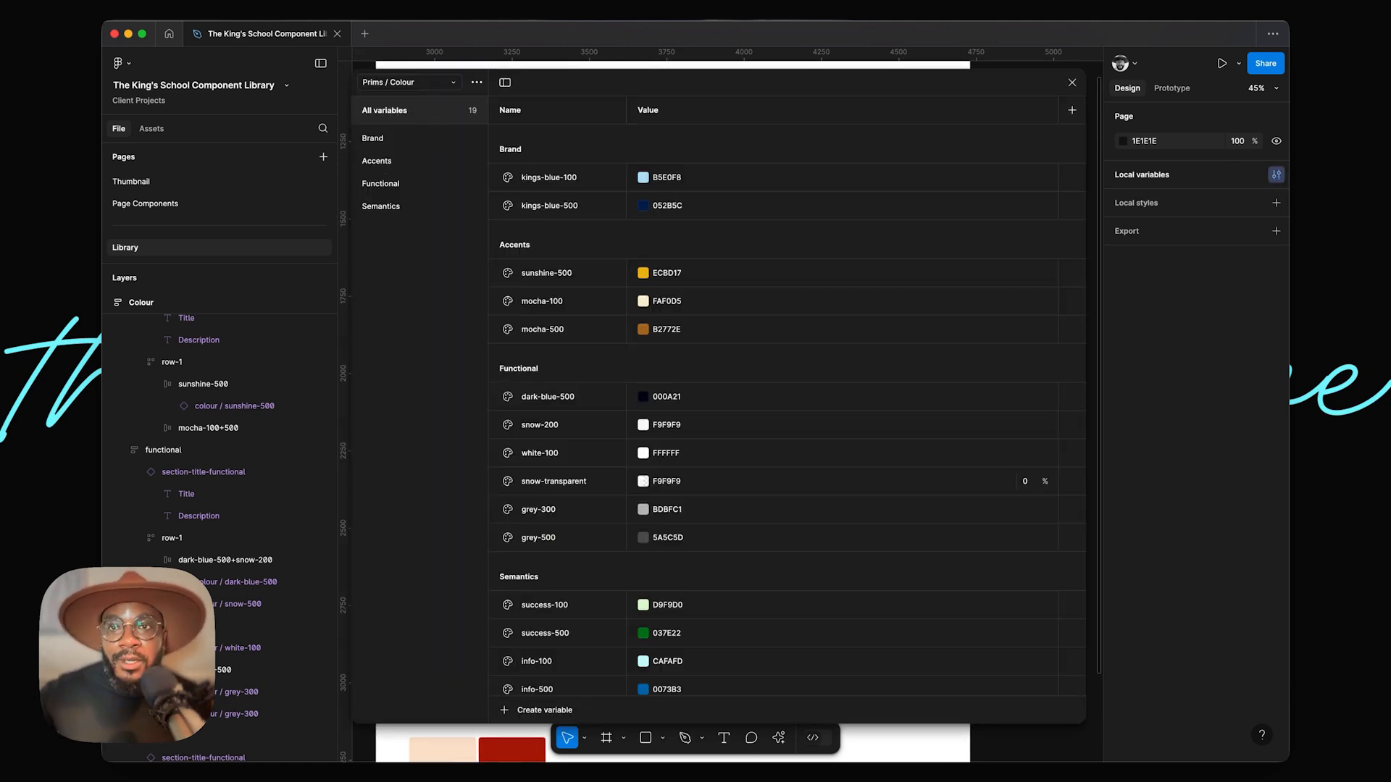
pyautogui.moveTo(684, 84); pyautogui.dragTo(592, 460)
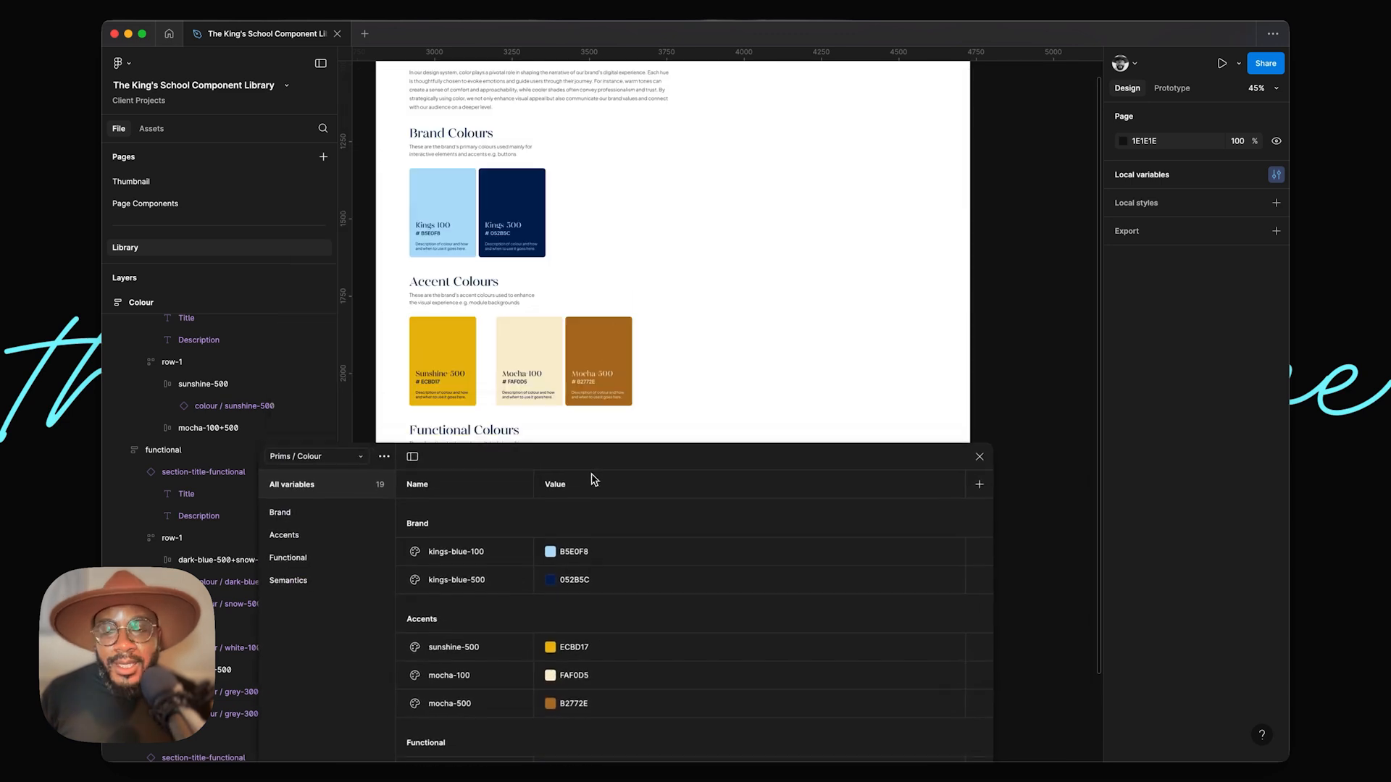
pyautogui.scroll(5, 574, 263)
pyautogui.hscroll(-1, 574, 263)
pyautogui.scroll(3, 574, 263)
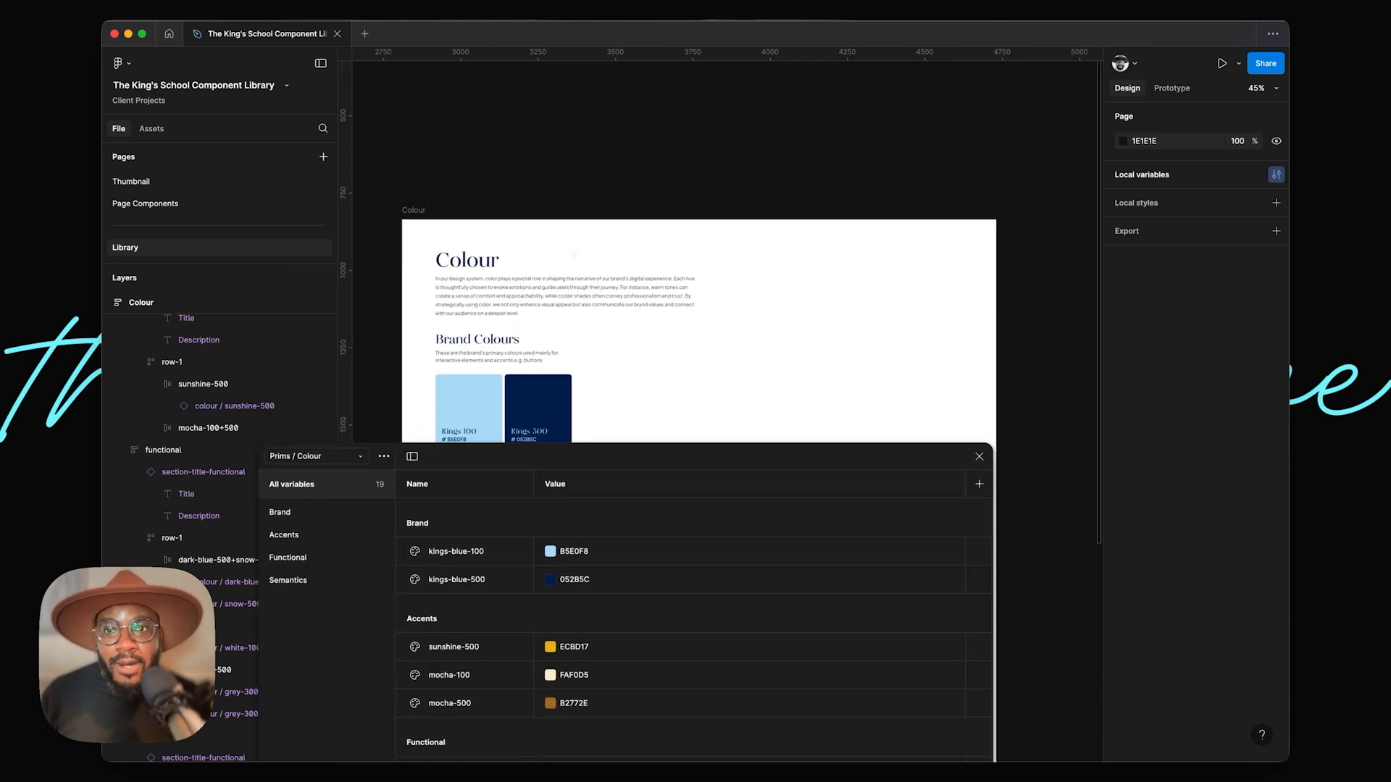
pyautogui.click(423, 213)
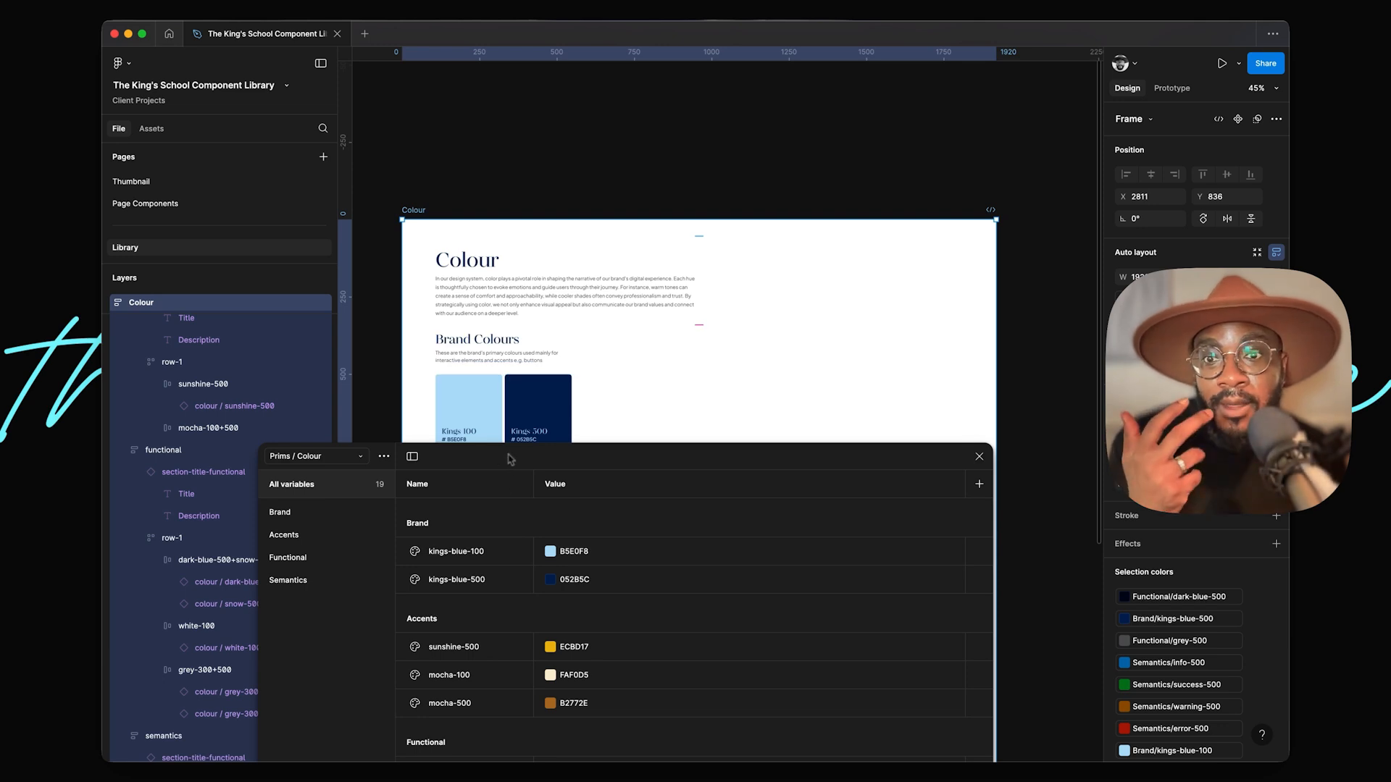
# In the Colour collection, create a colour variable named page-background inside a Page Background group.
pyautogui.moveTo(496, 333); pyautogui.dragTo(488, 155)
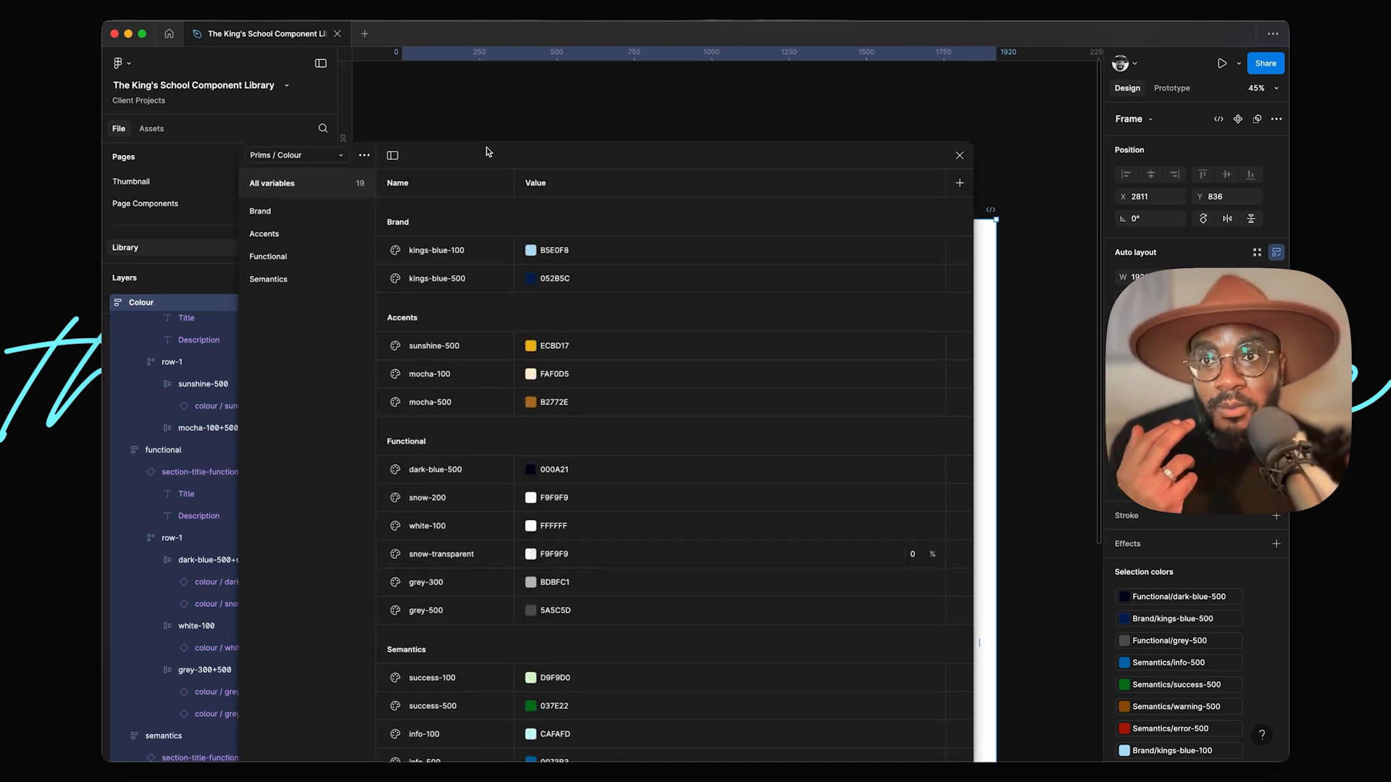
pyautogui.click(343, 161)
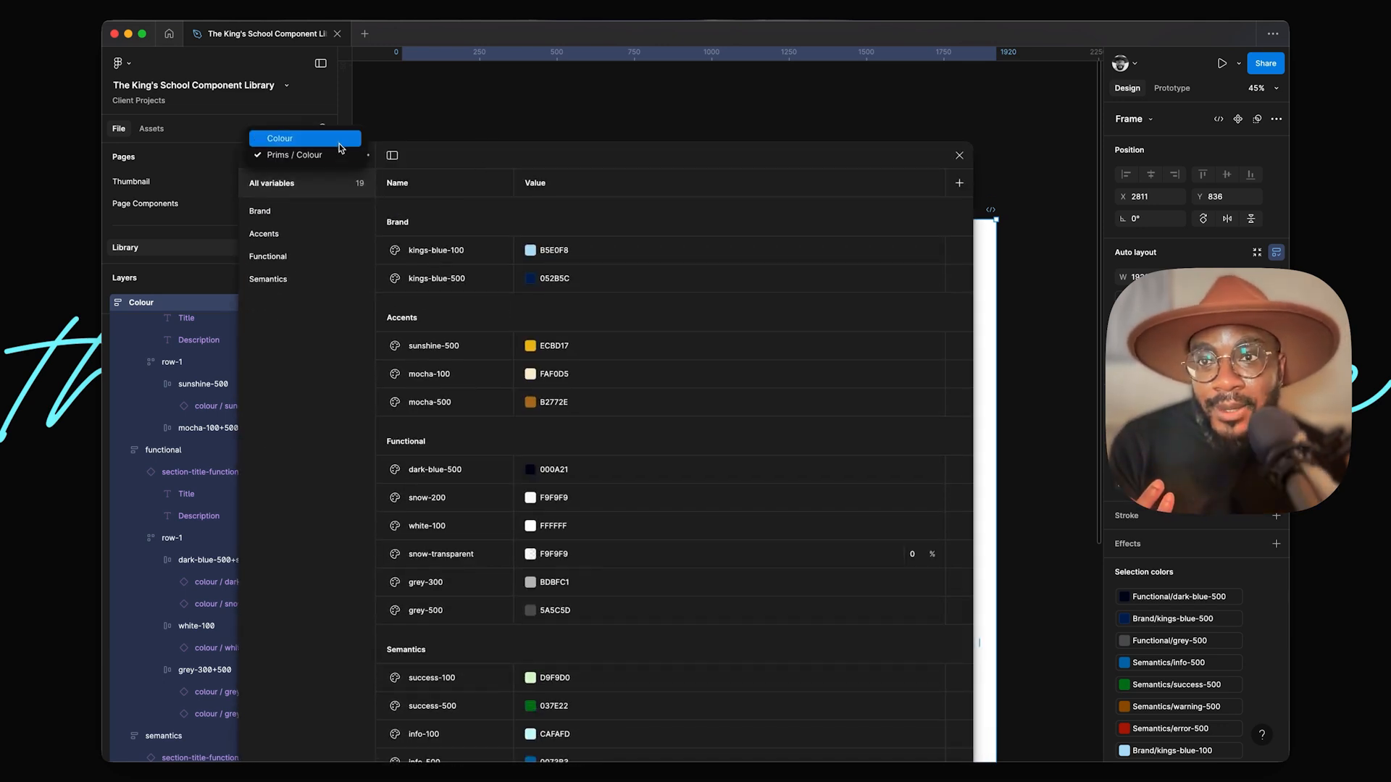
pyautogui.click(341, 135)
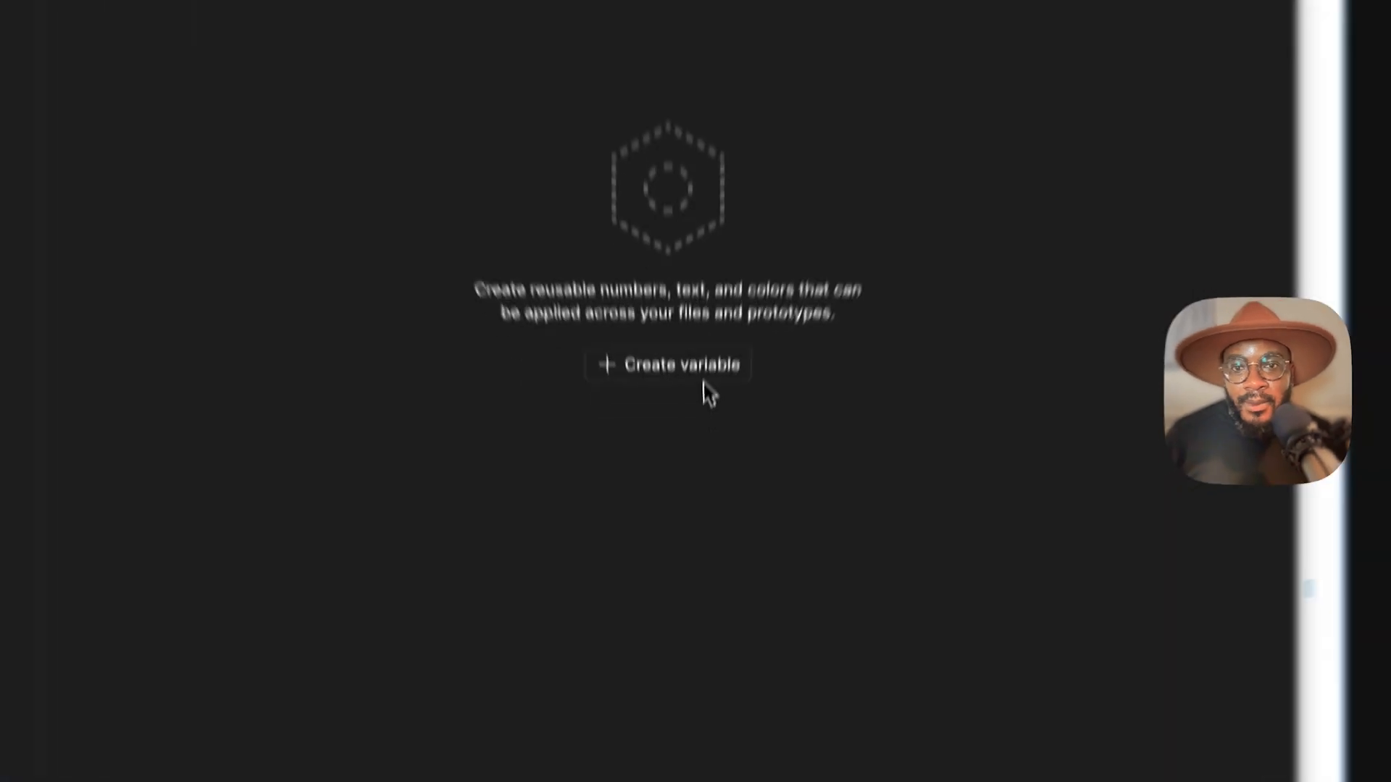
pyautogui.click(691, 537)
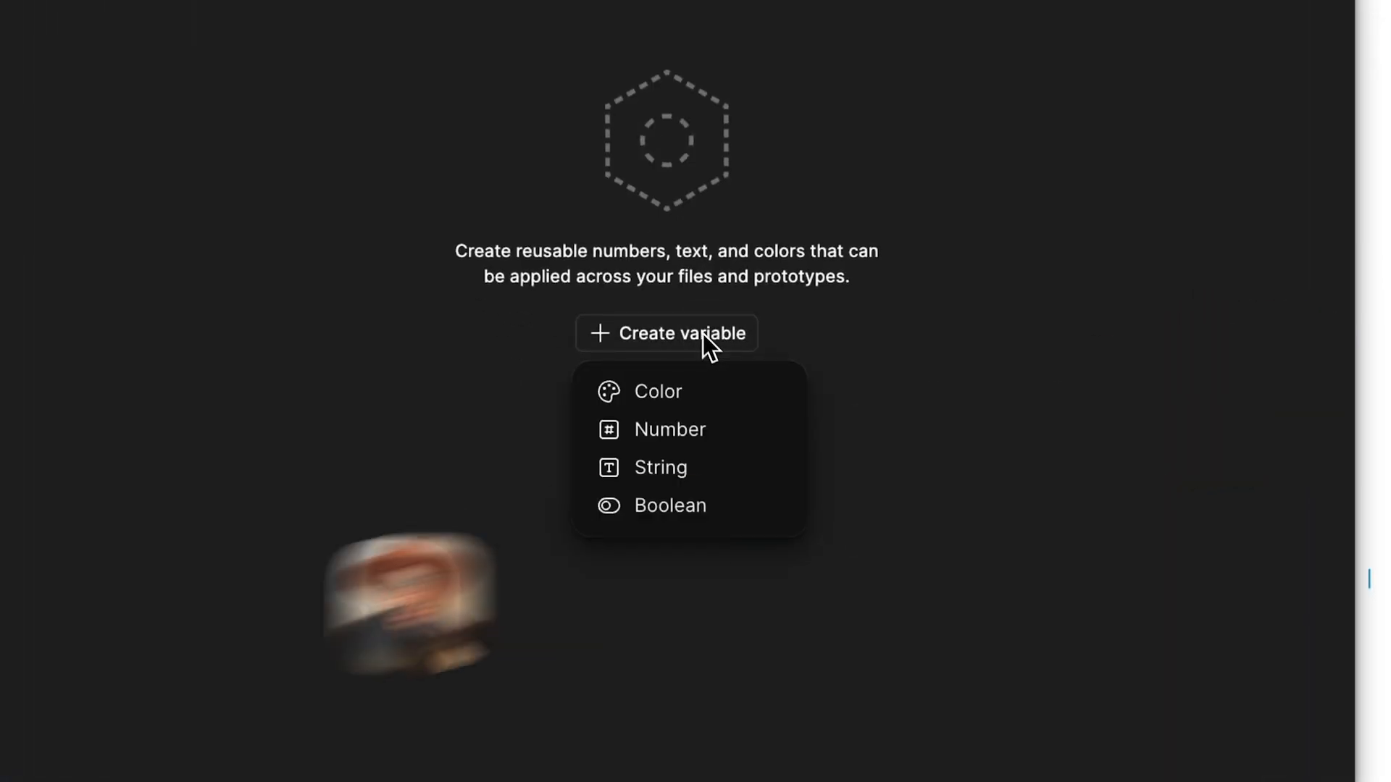
pyautogui.click(701, 402)
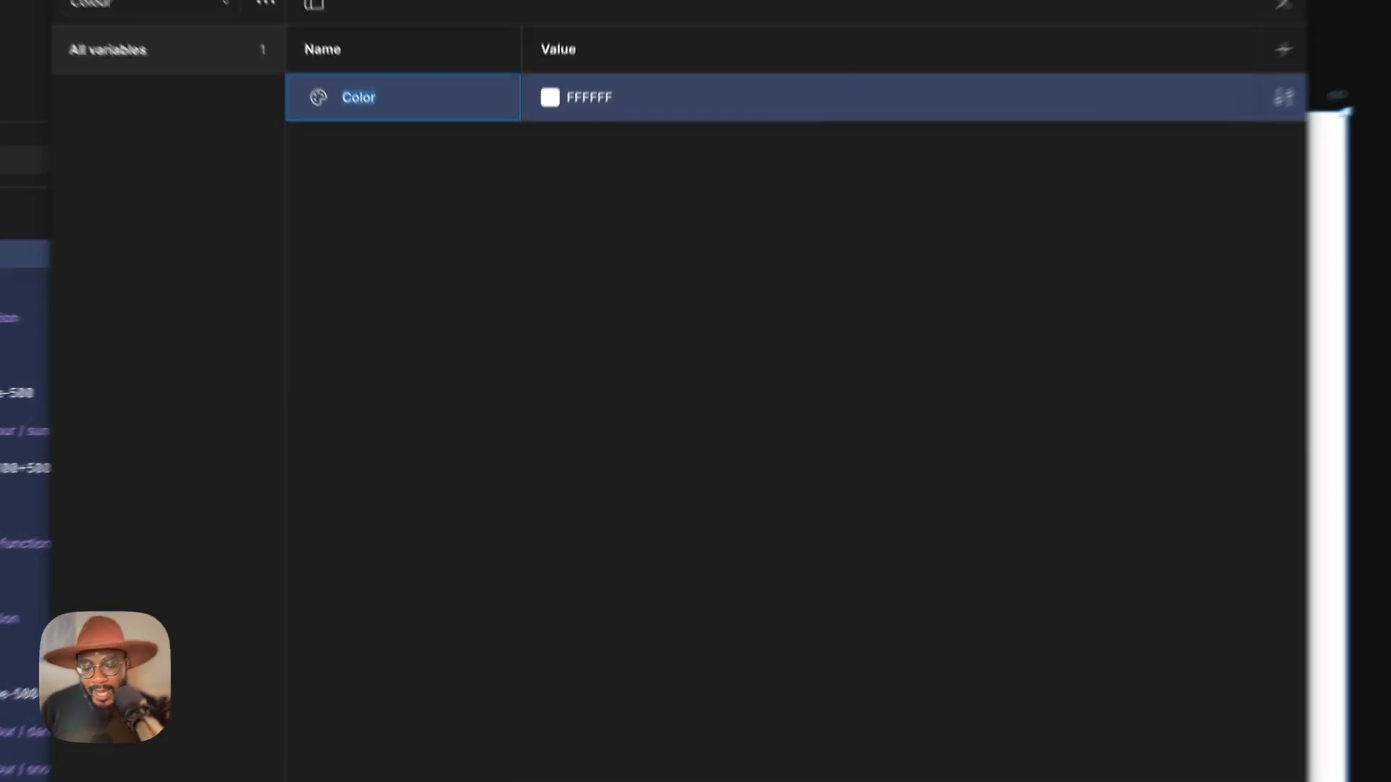
pyautogui.write('Page ')
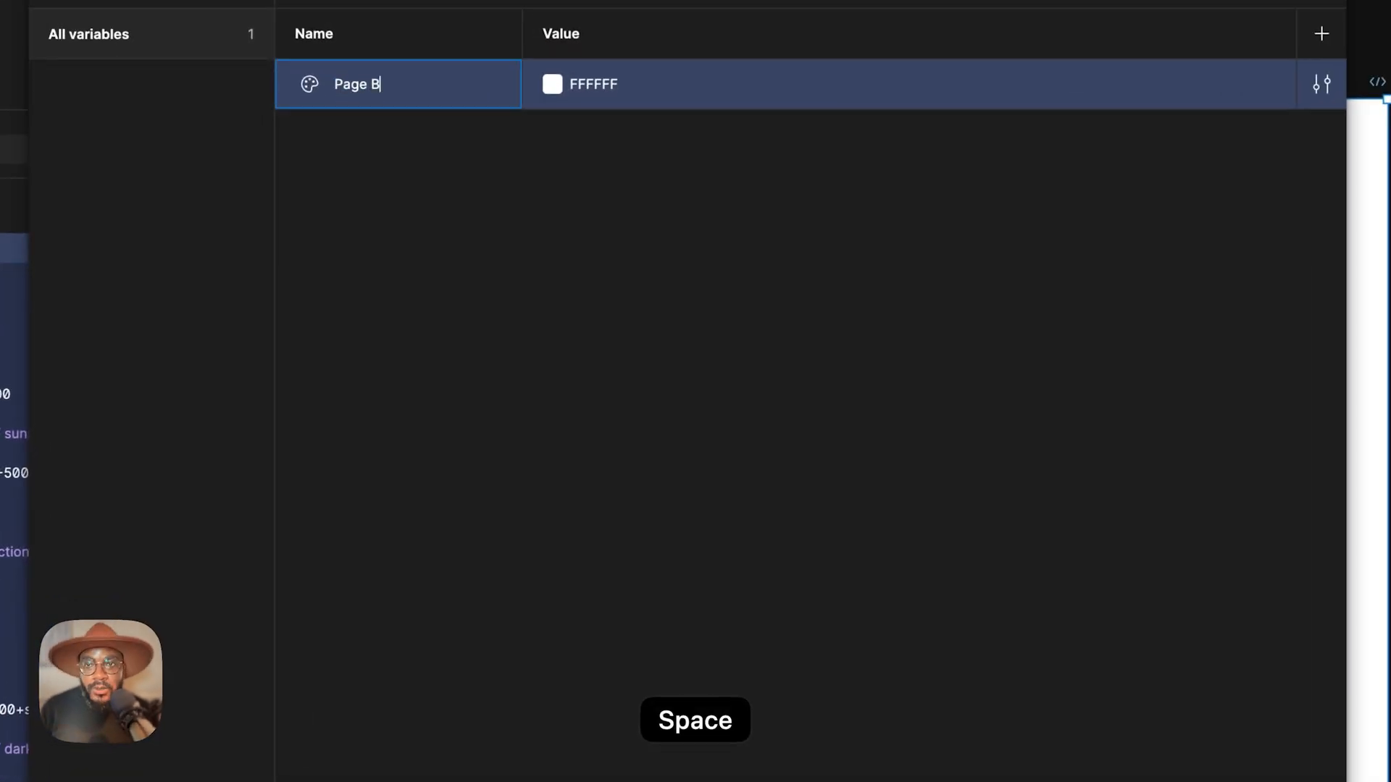
pyautogui.write('Background')
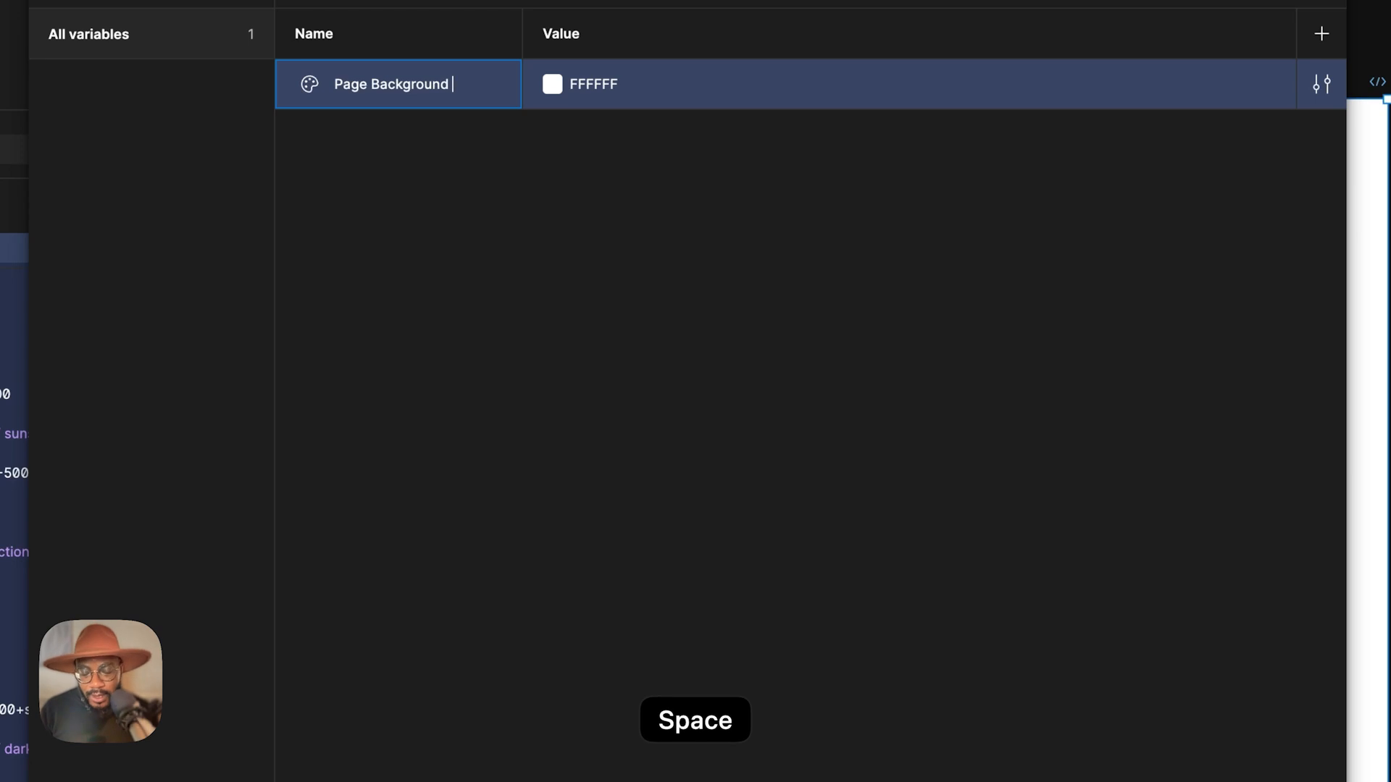
pyautogui.write(' /')
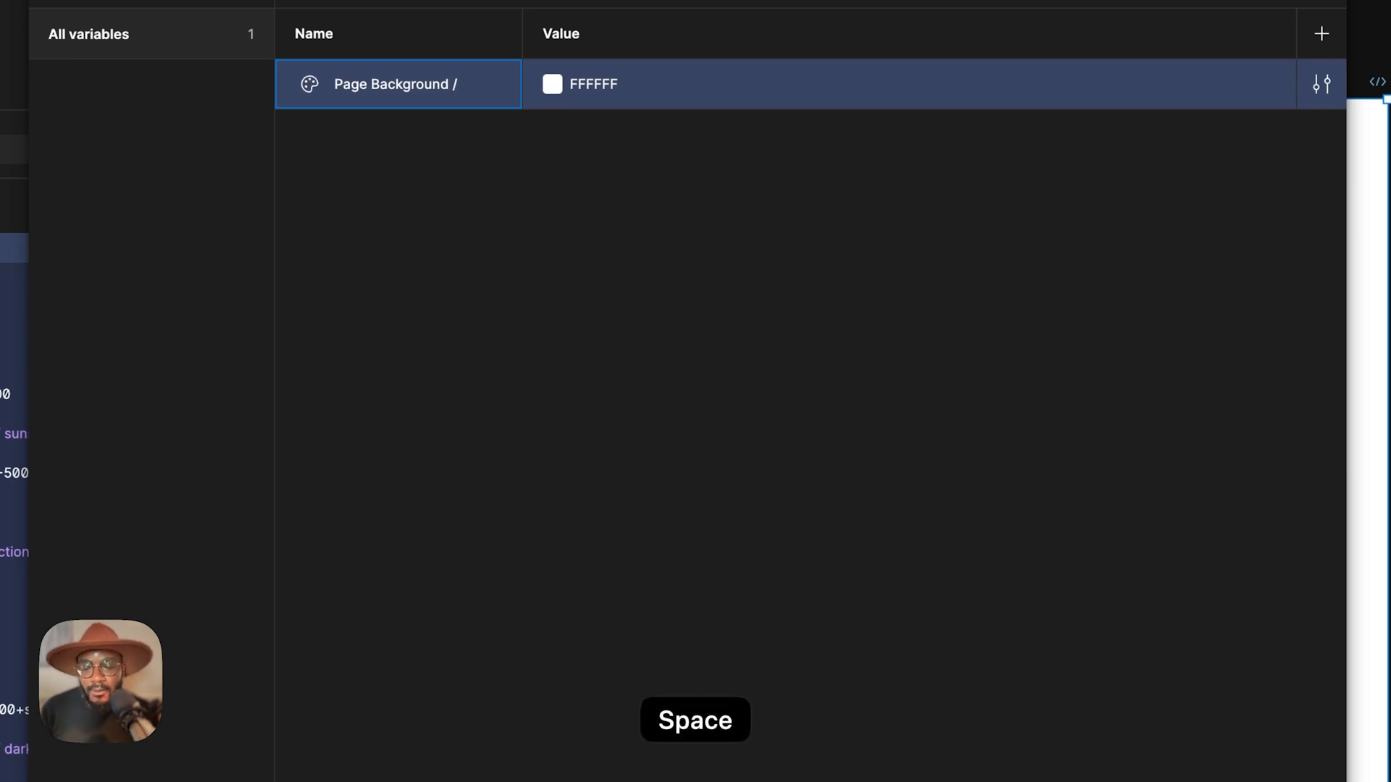
pyautogui.write(' page-backgrou')
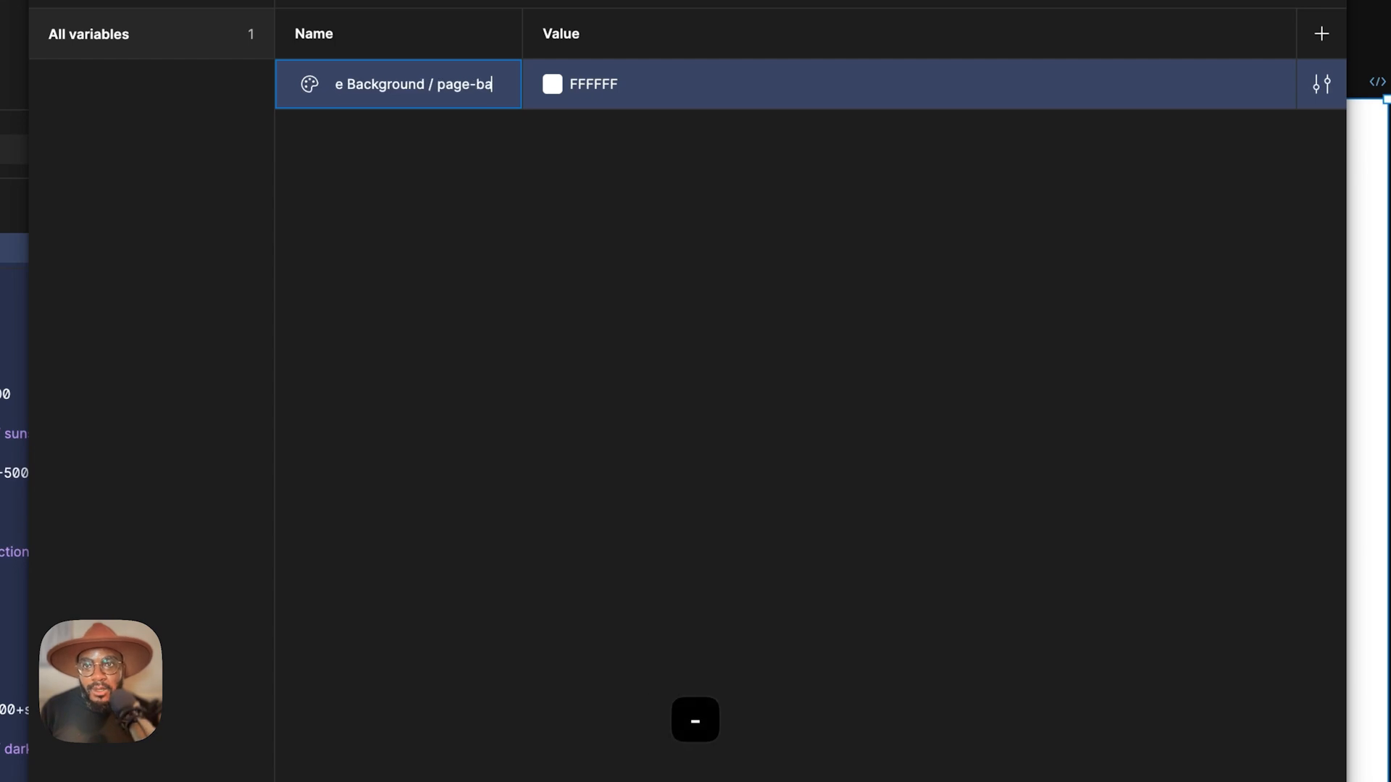
pyautogui.write('nd')
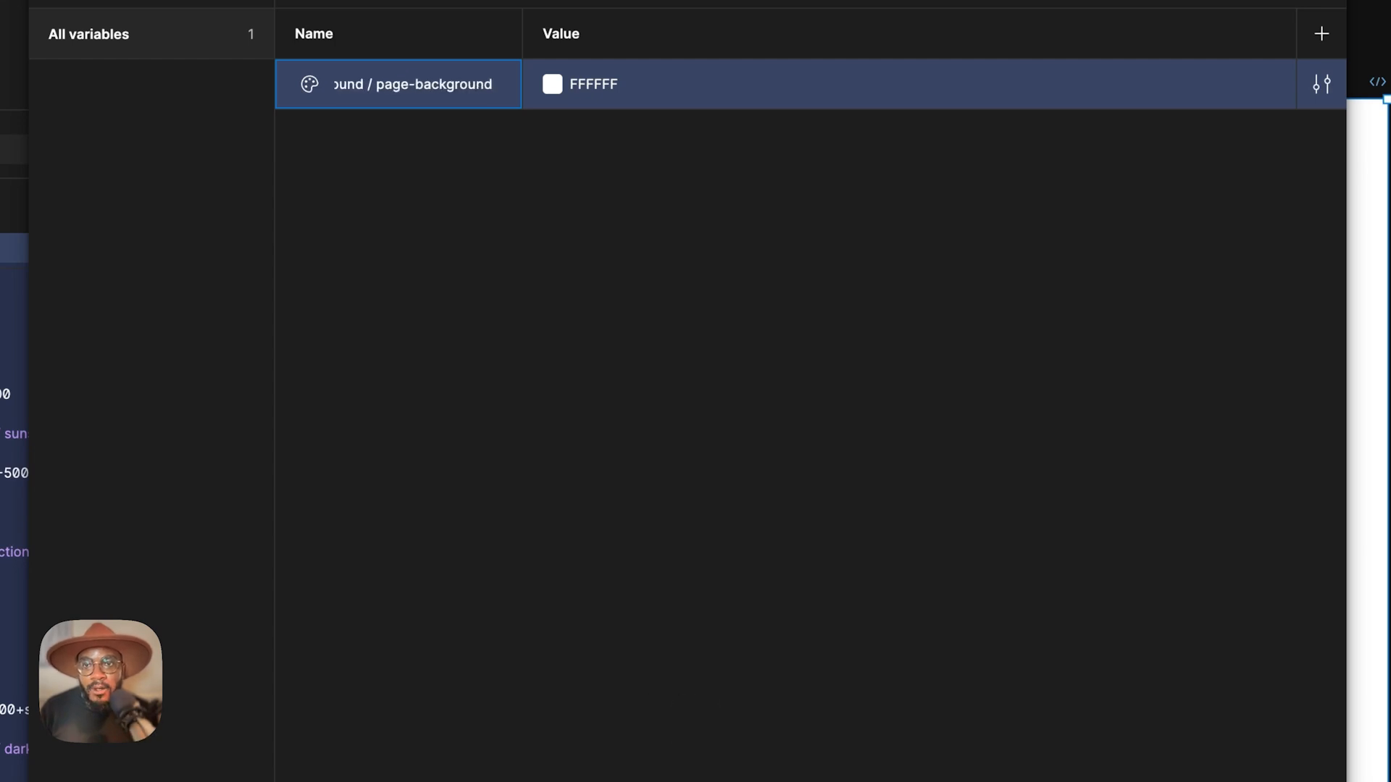
pyautogui.press('Return')
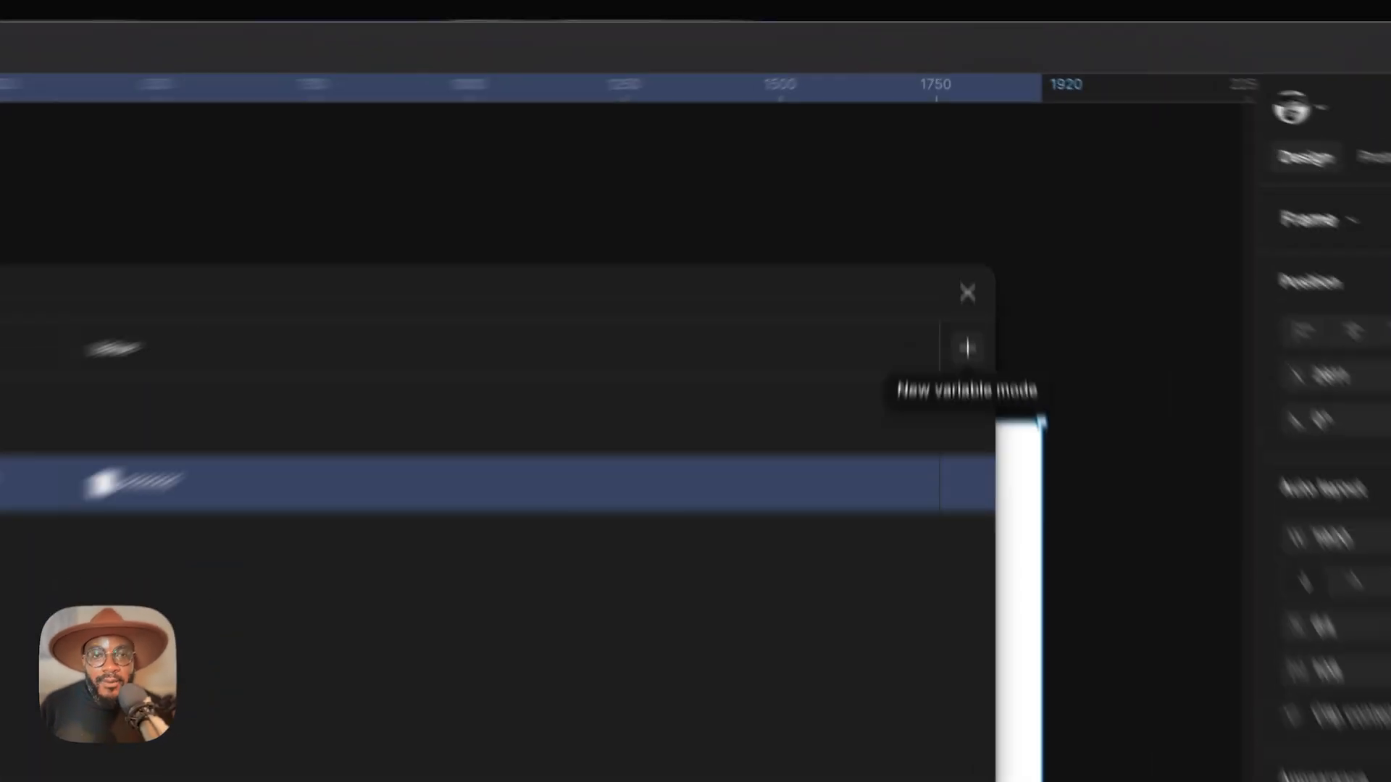
# Add a second mode to the Colour collection and name the two modes Light and Dark.
pyautogui.click(960, 185)
pyautogui.press('Return')
pyautogui.doubleClick(448, 398)
pyautogui.write('Light')
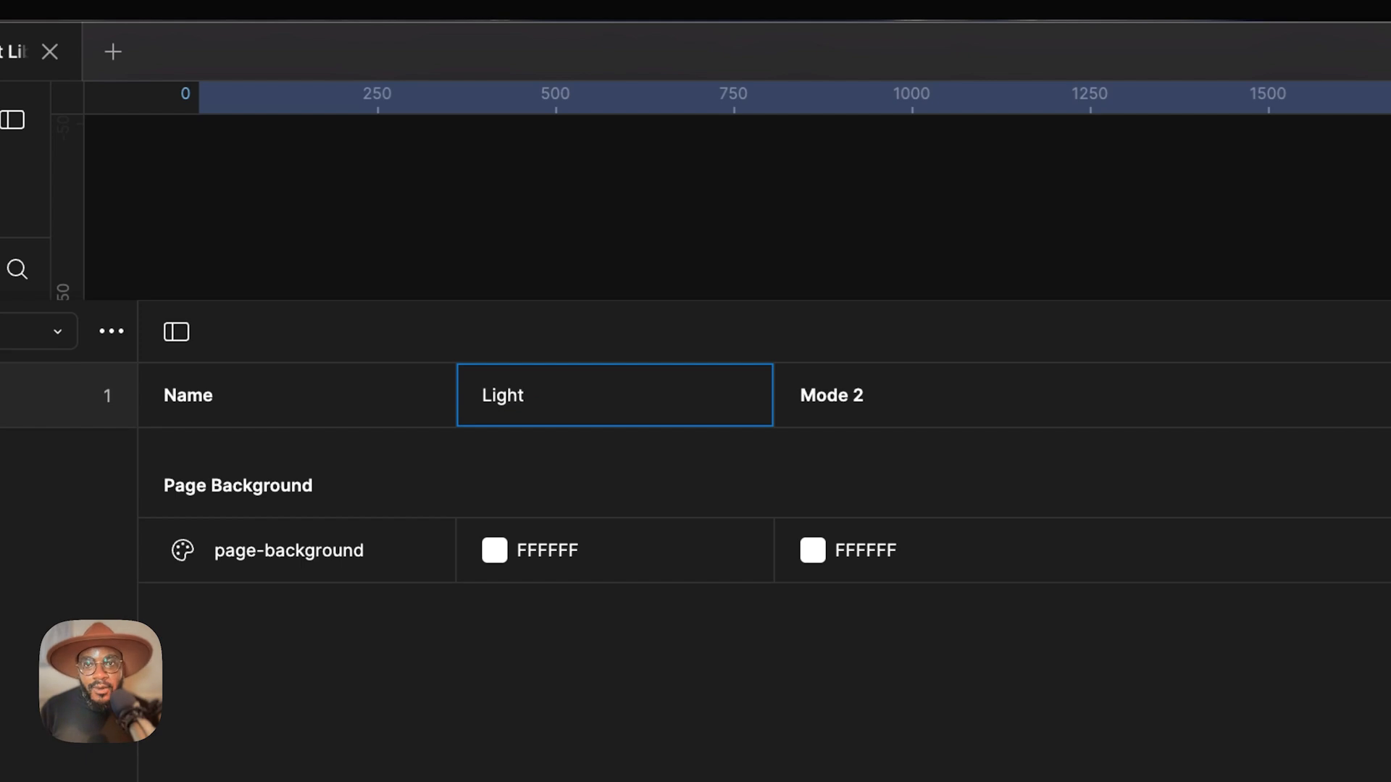
pyautogui.press('Return')
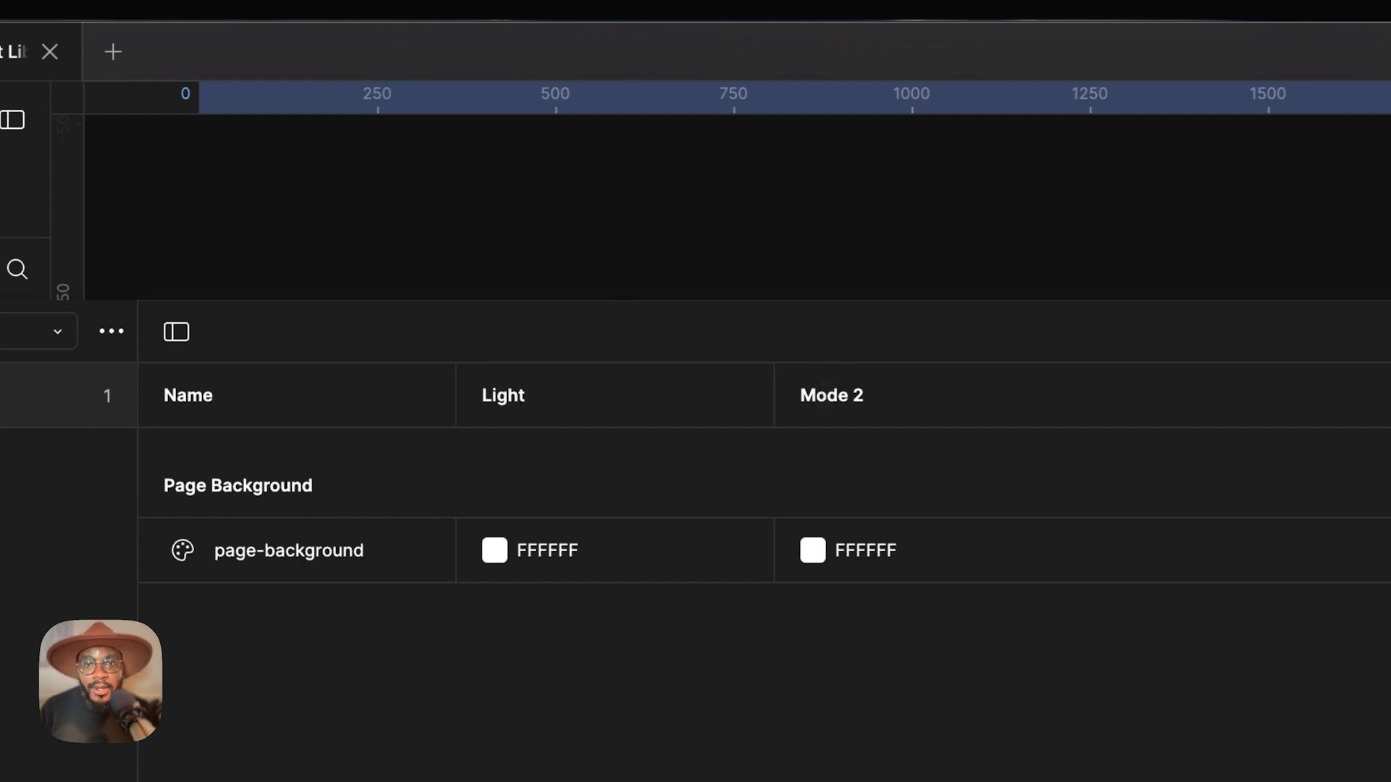
pyautogui.doubleClick(825, 396)
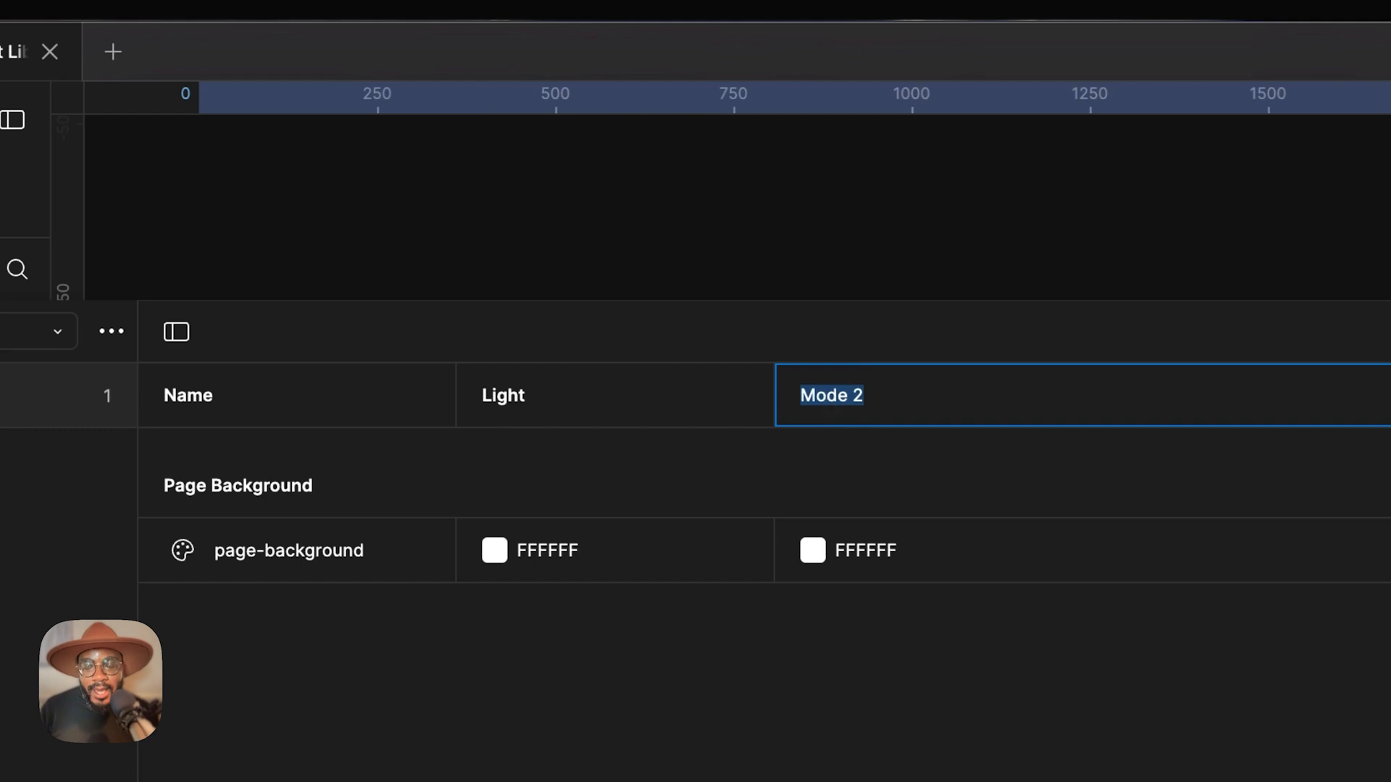
pyautogui.write('Dark')
pyautogui.press('Return')
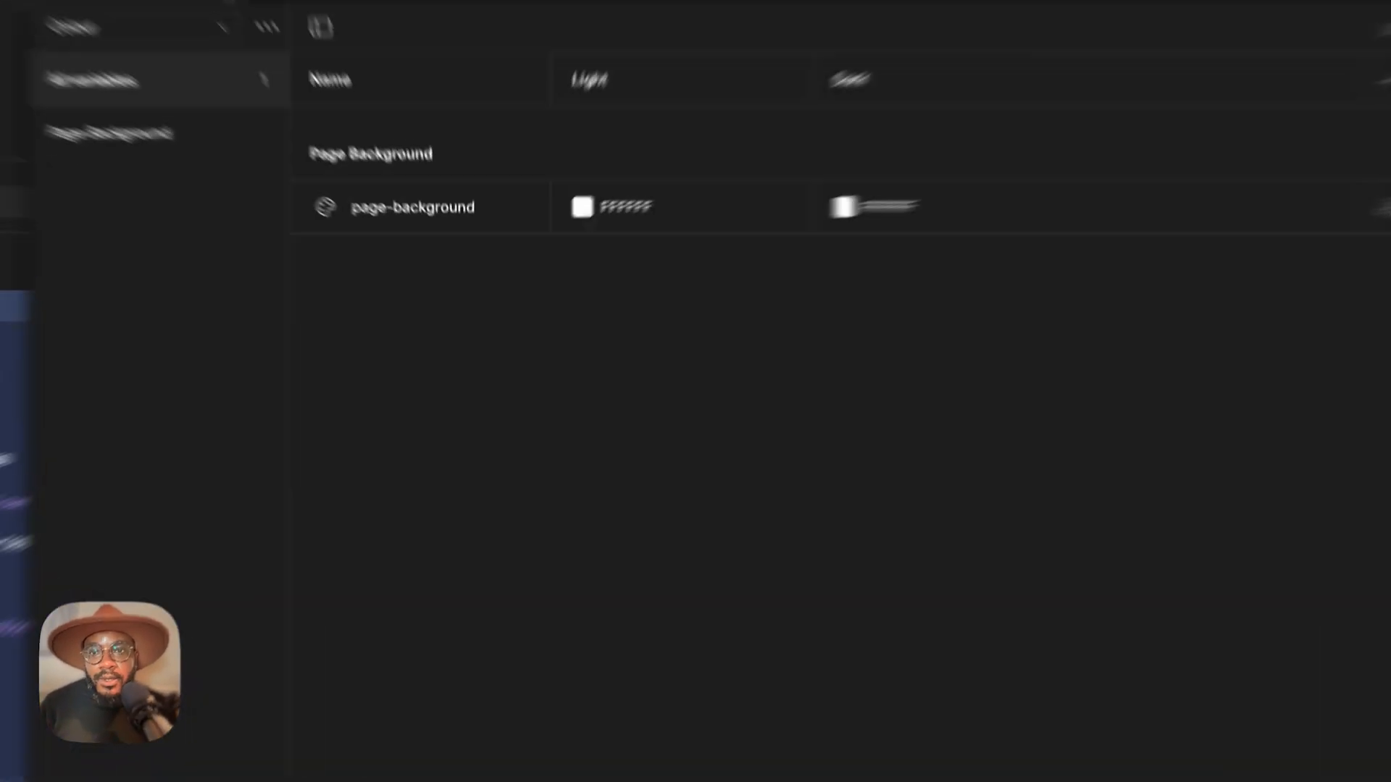
# Link the Light value of page-background to the Functional/white-100 primitive colour.
pyautogui.click(531, 258)
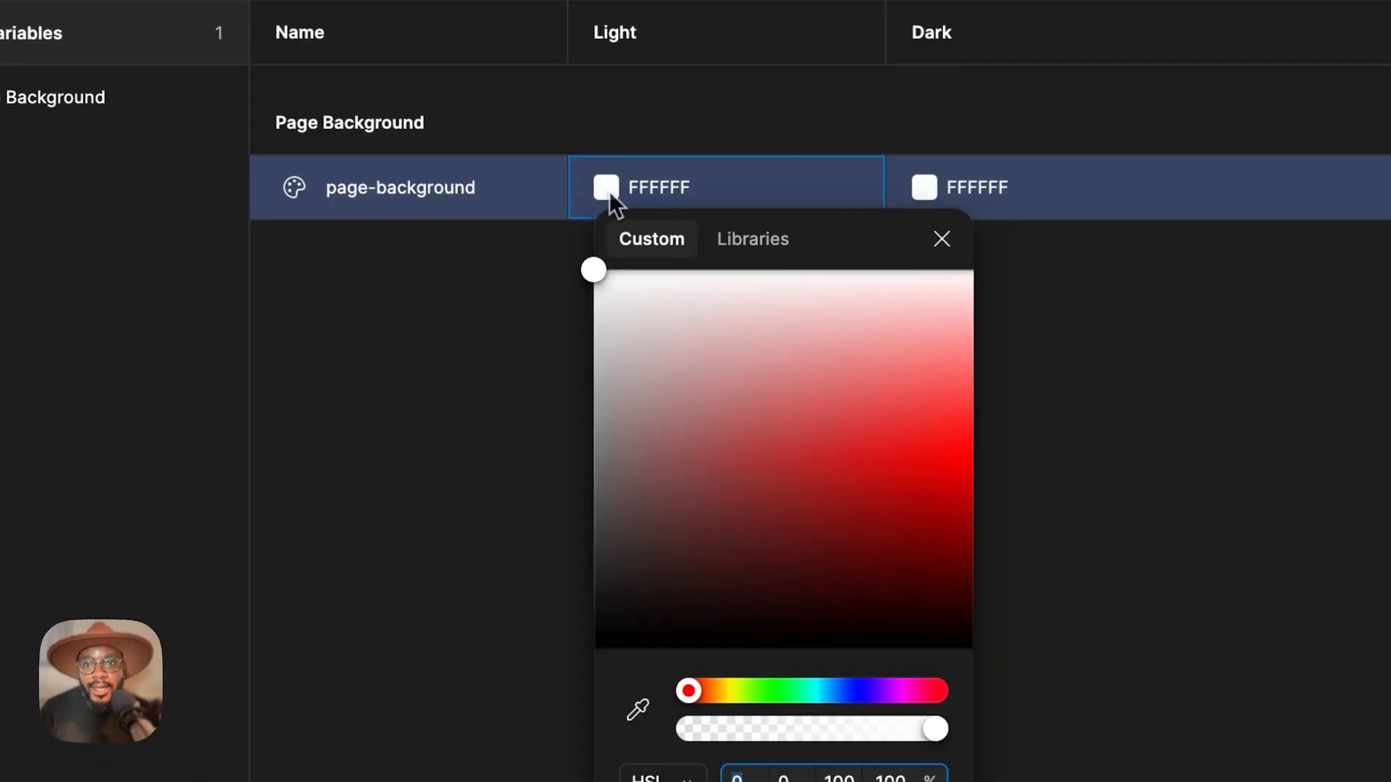
pyautogui.click(608, 273)
pyautogui.scroll(-10, 801, 637)
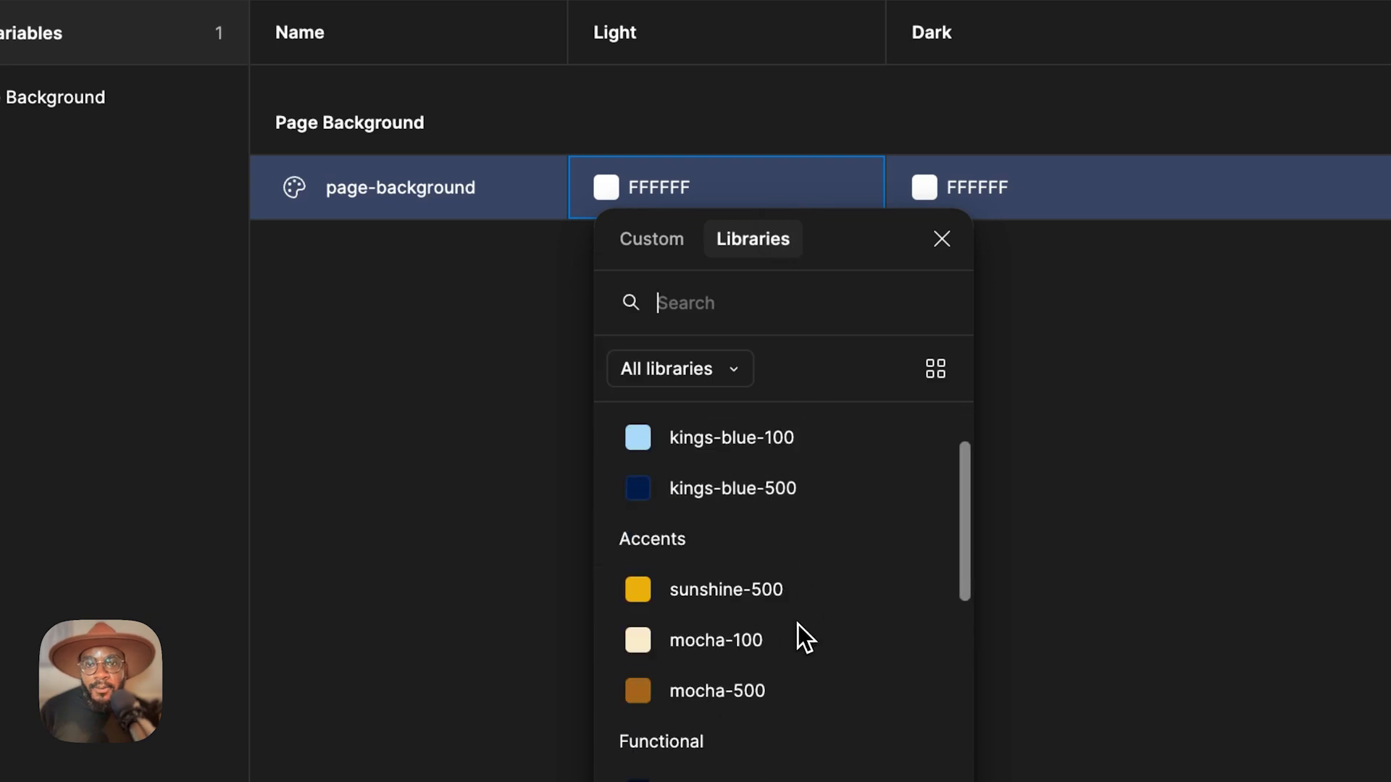
pyautogui.scroll(-3, 797, 630)
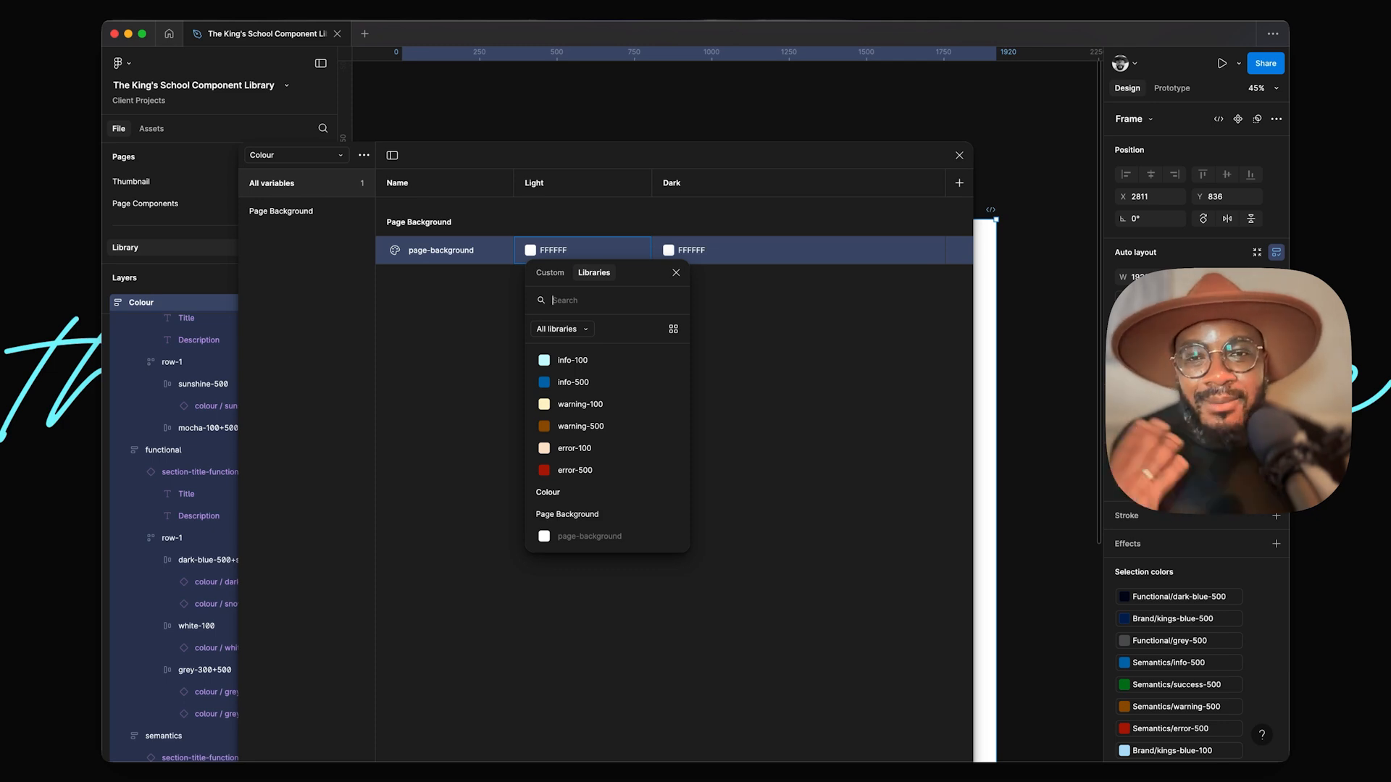
pyautogui.scroll(5, 614, 445)
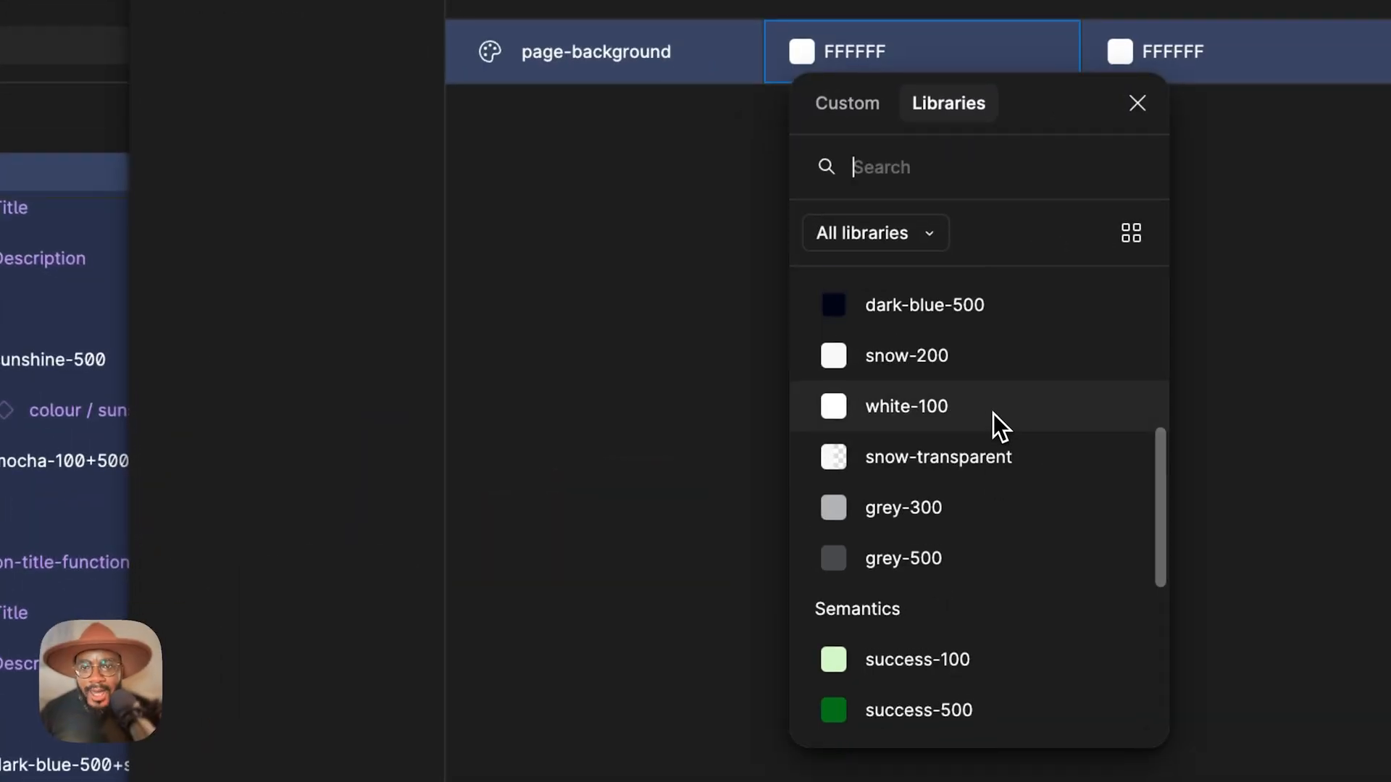
pyautogui.click(964, 416)
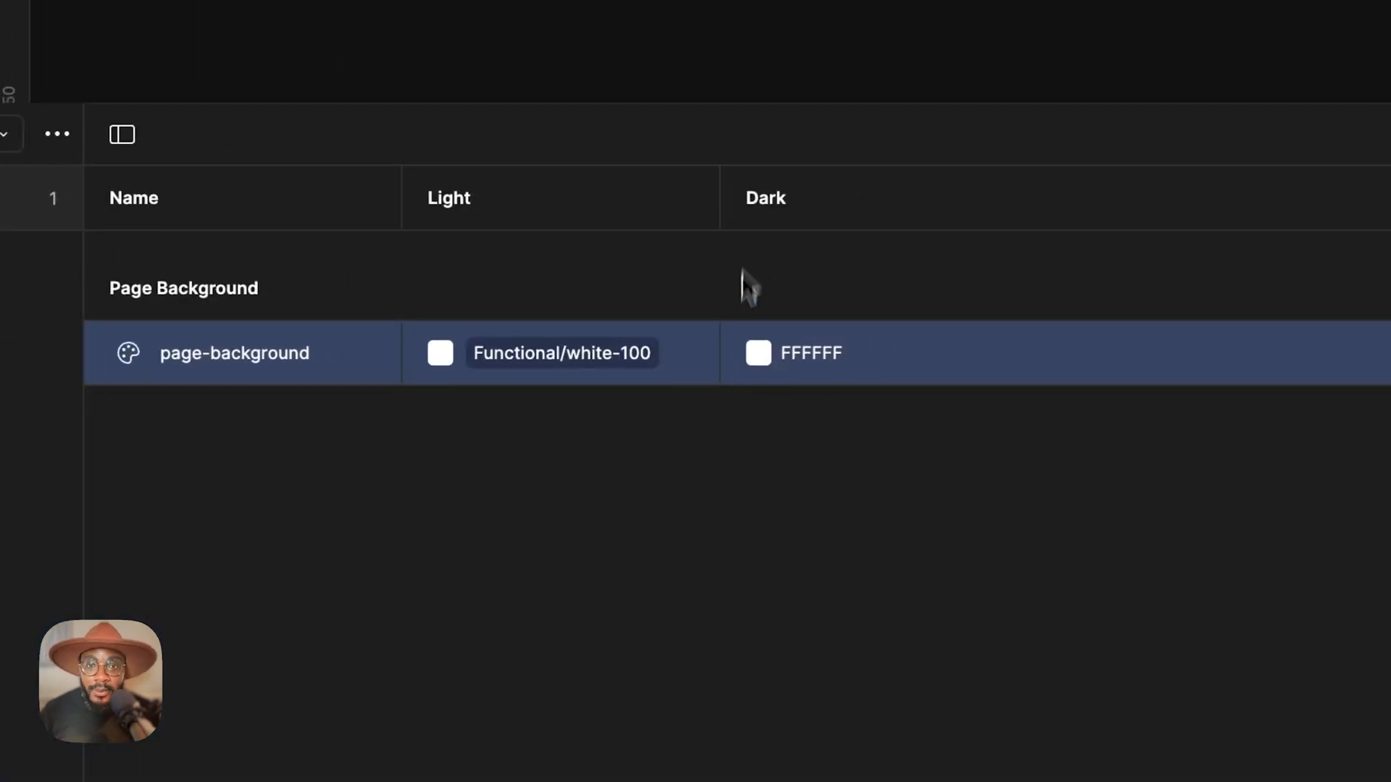
# Link the Dark value of page-background to the Functional/dark-blue-500 primitive colour.
pyautogui.click(757, 362)
pyautogui.click(896, 413)
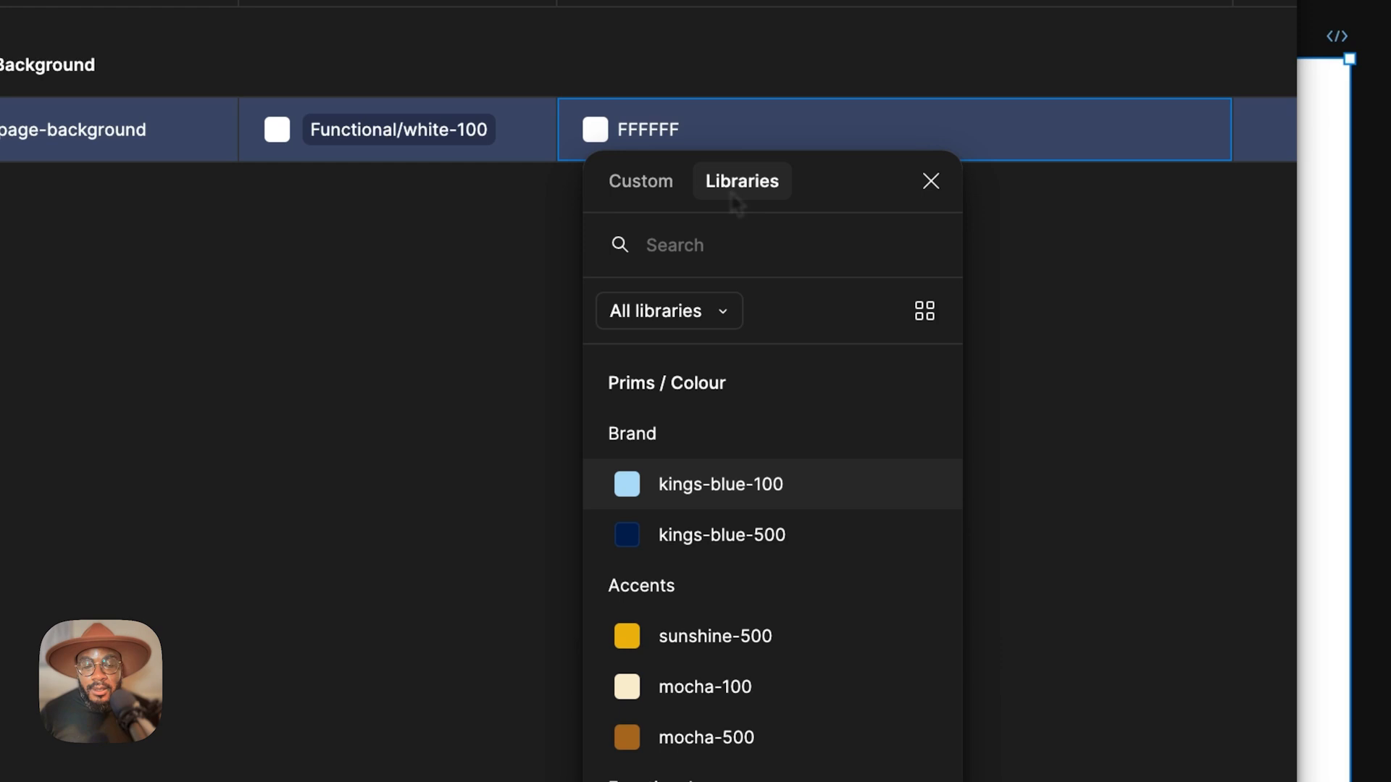
pyautogui.scroll(-6, 746, 611)
pyautogui.scroll(1, 746, 611)
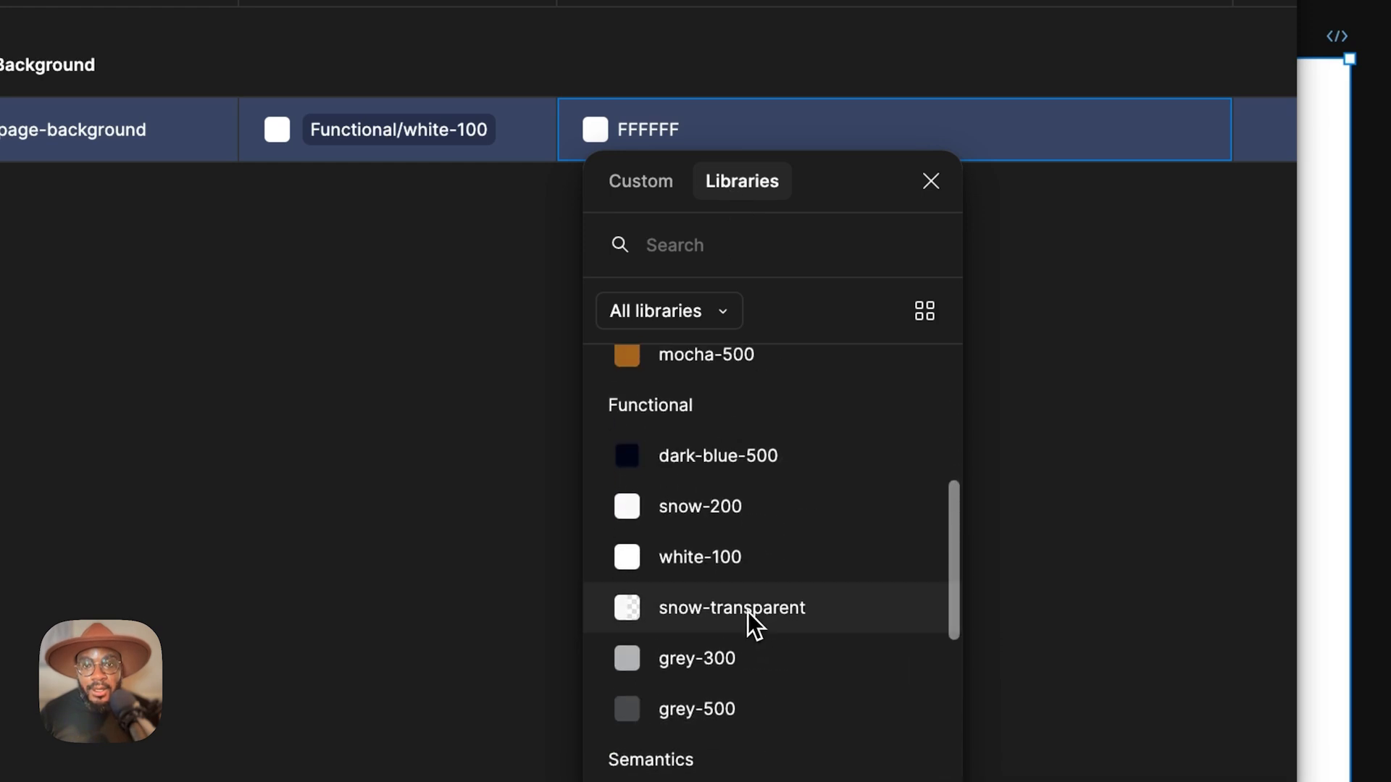
pyautogui.click(708, 457)
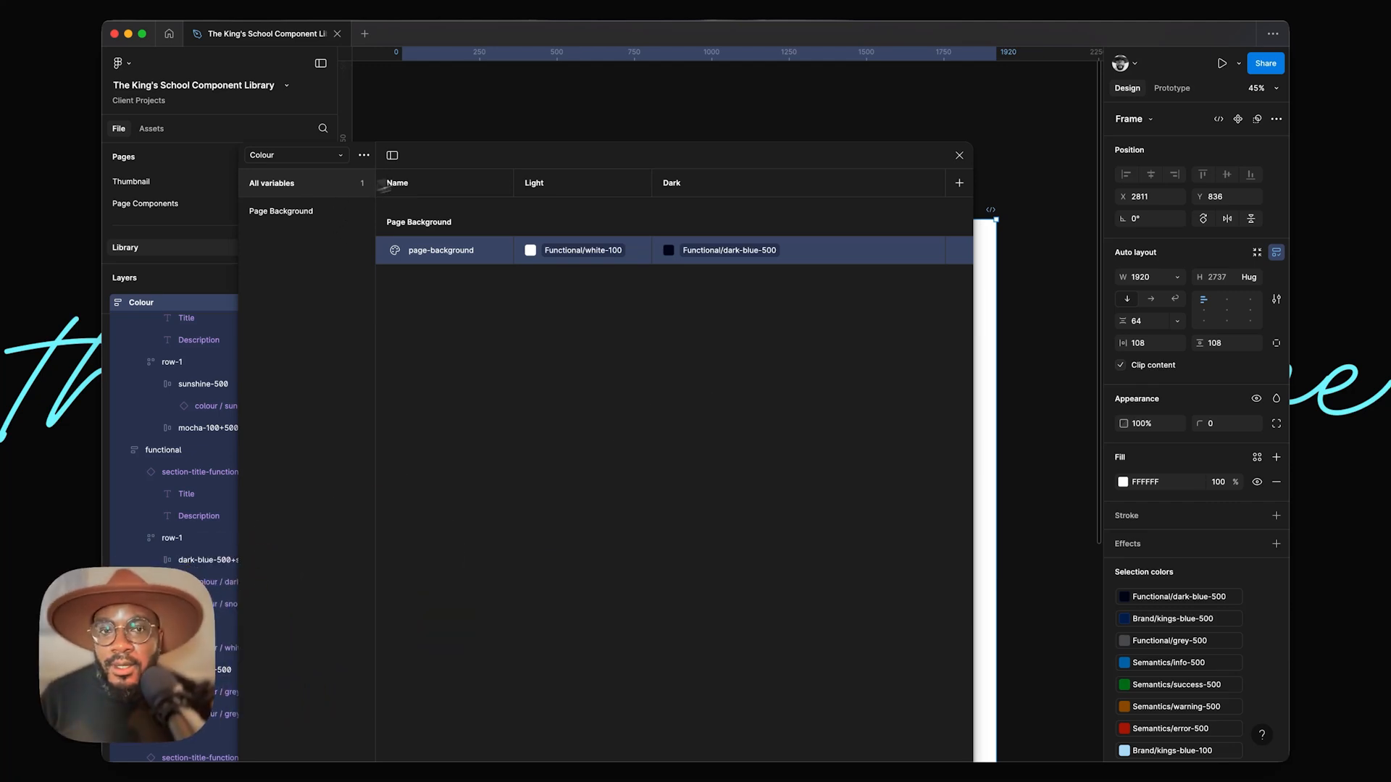
pyautogui.moveTo(606, 151); pyautogui.dragTo(568, 38)
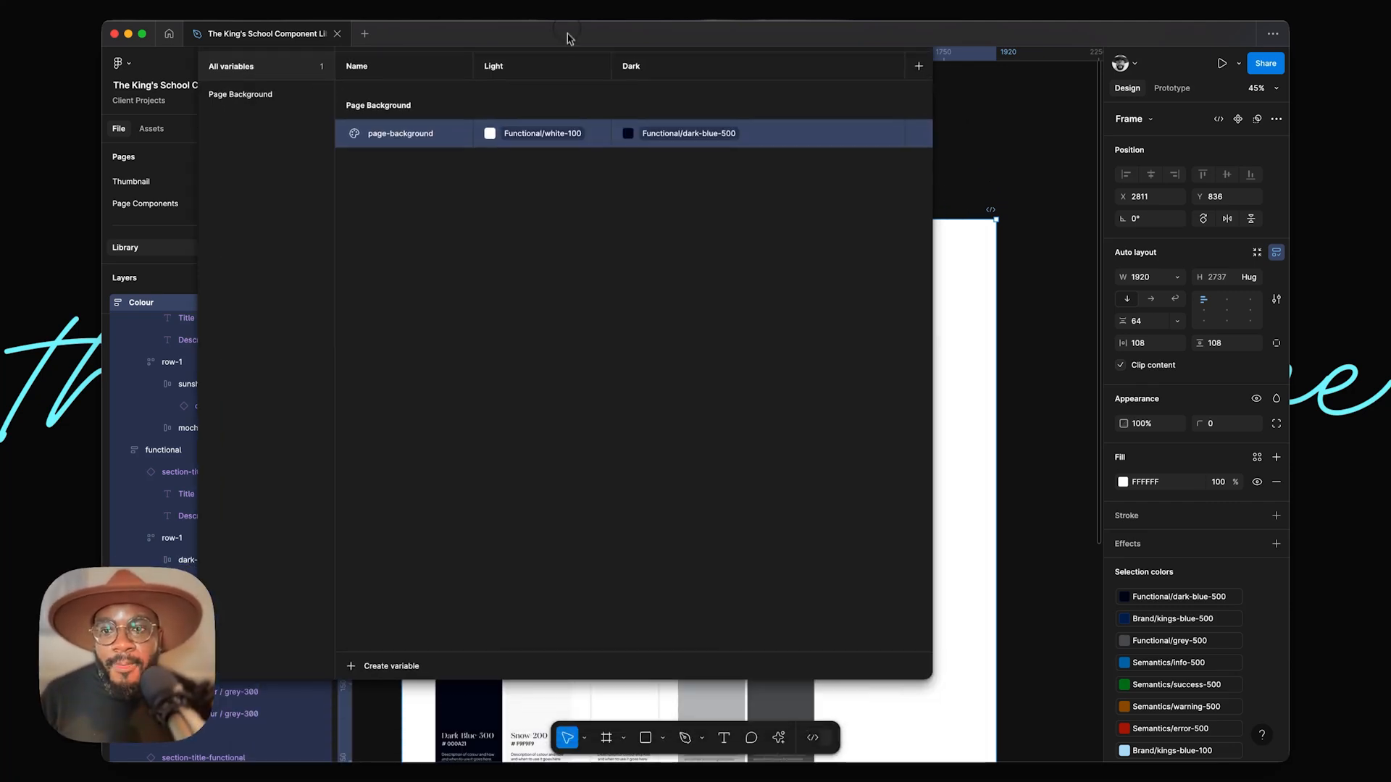
# Create a colour variable named title-text inside a Text group in the Colour collection.
pyautogui.click(398, 664)
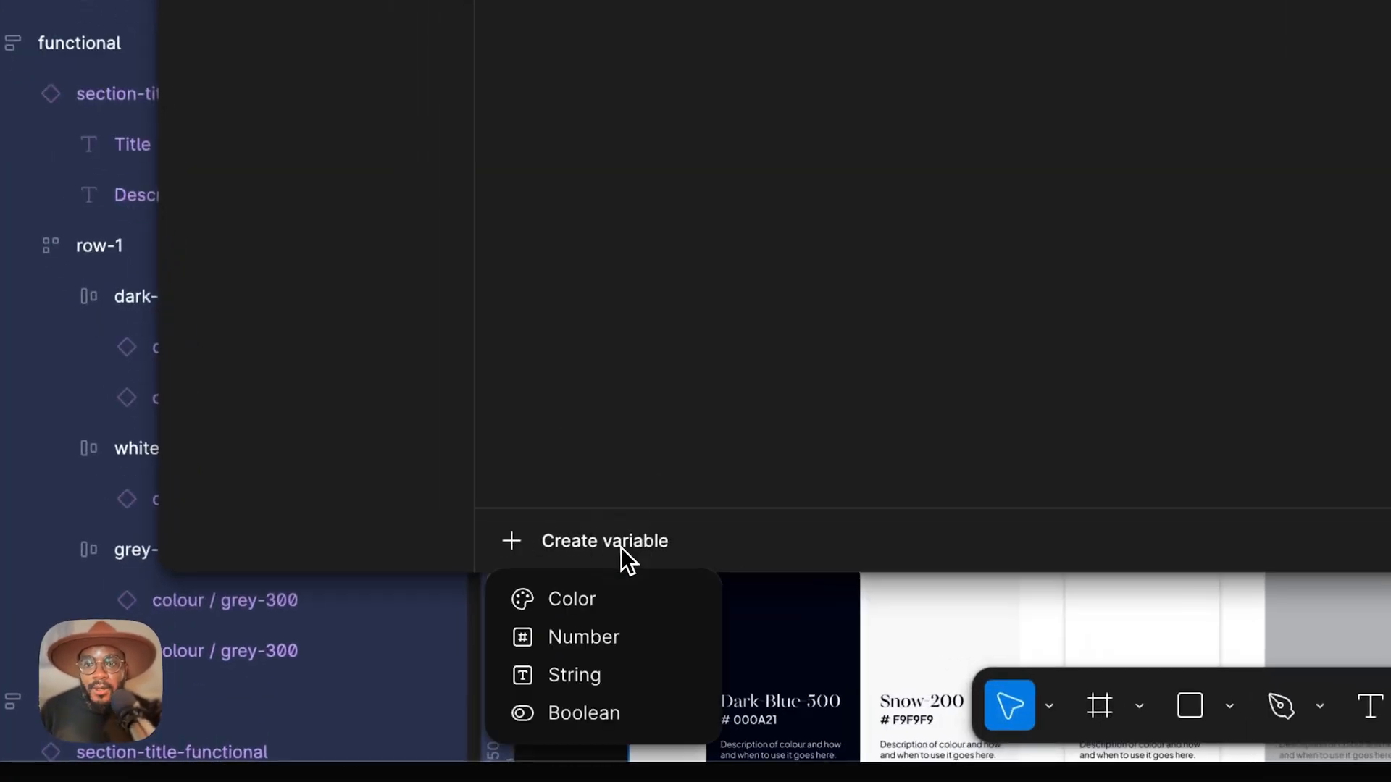
pyautogui.click(631, 600)
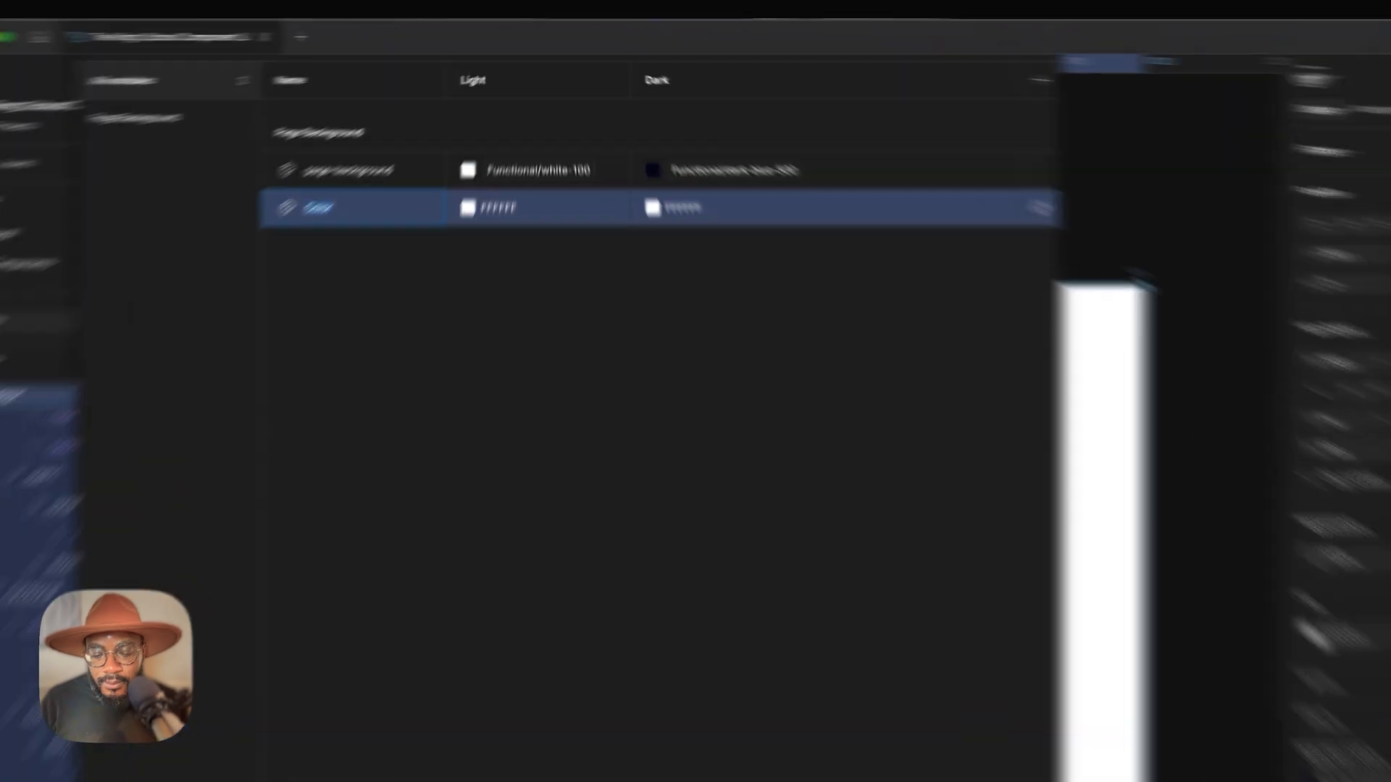
pyautogui.write('Tex')
pyautogui.press('BackSpace')
pyautogui.write('xt /')
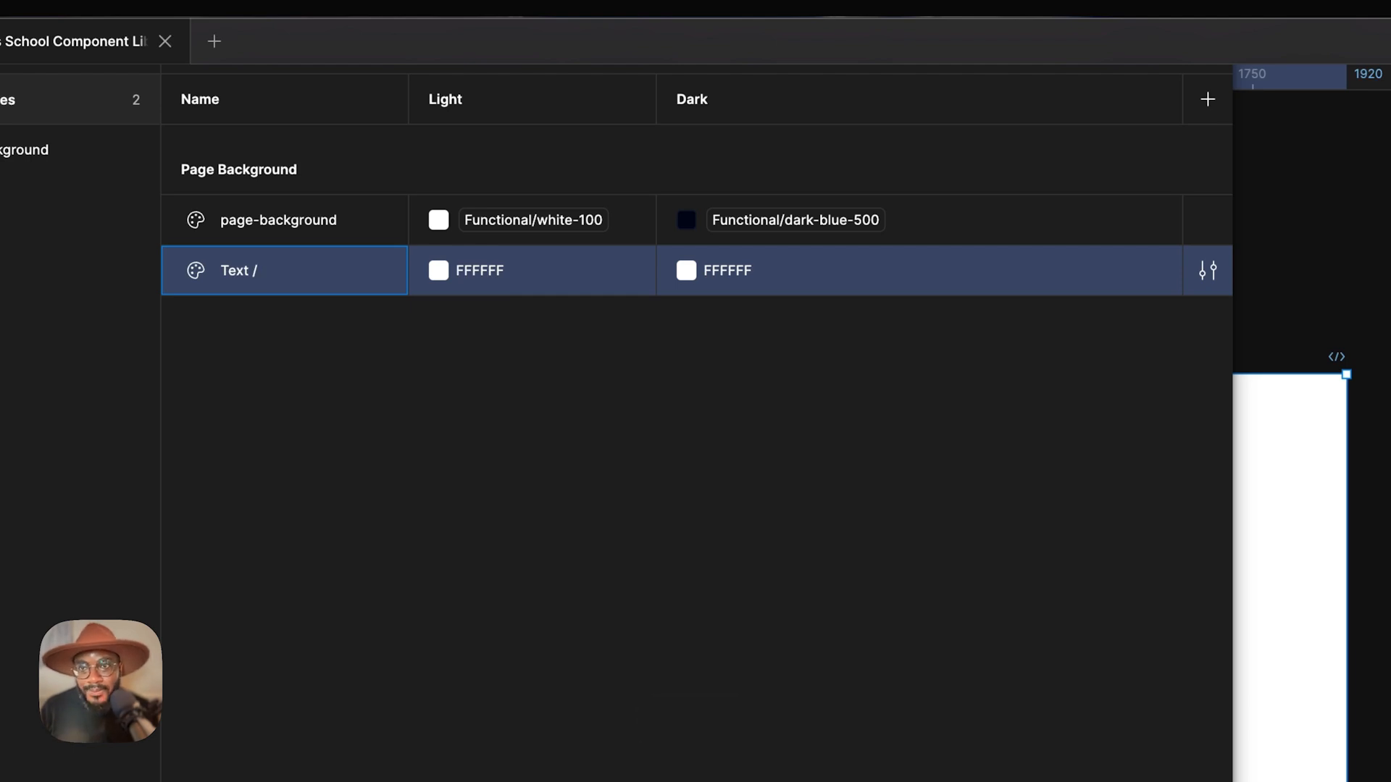
pyautogui.write(' title-text')
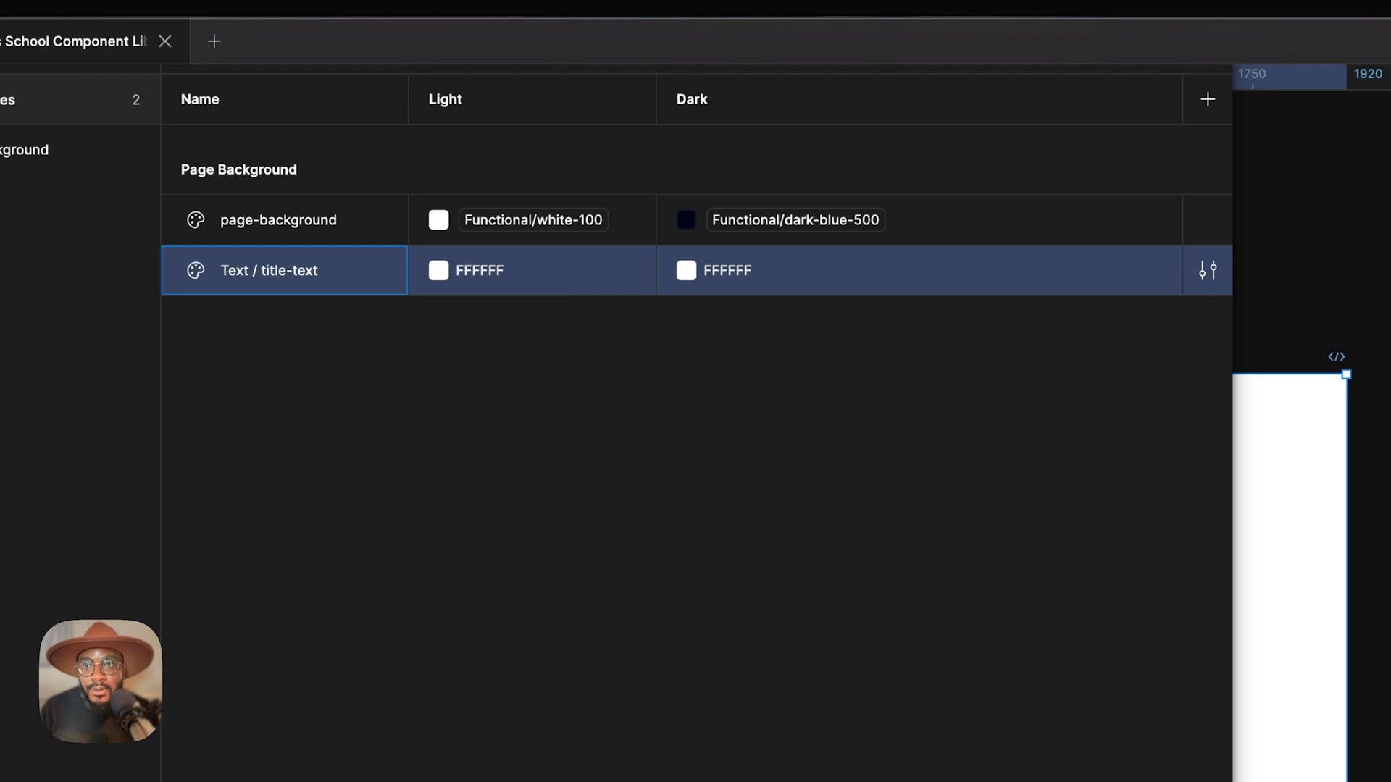
pyautogui.press('Return')
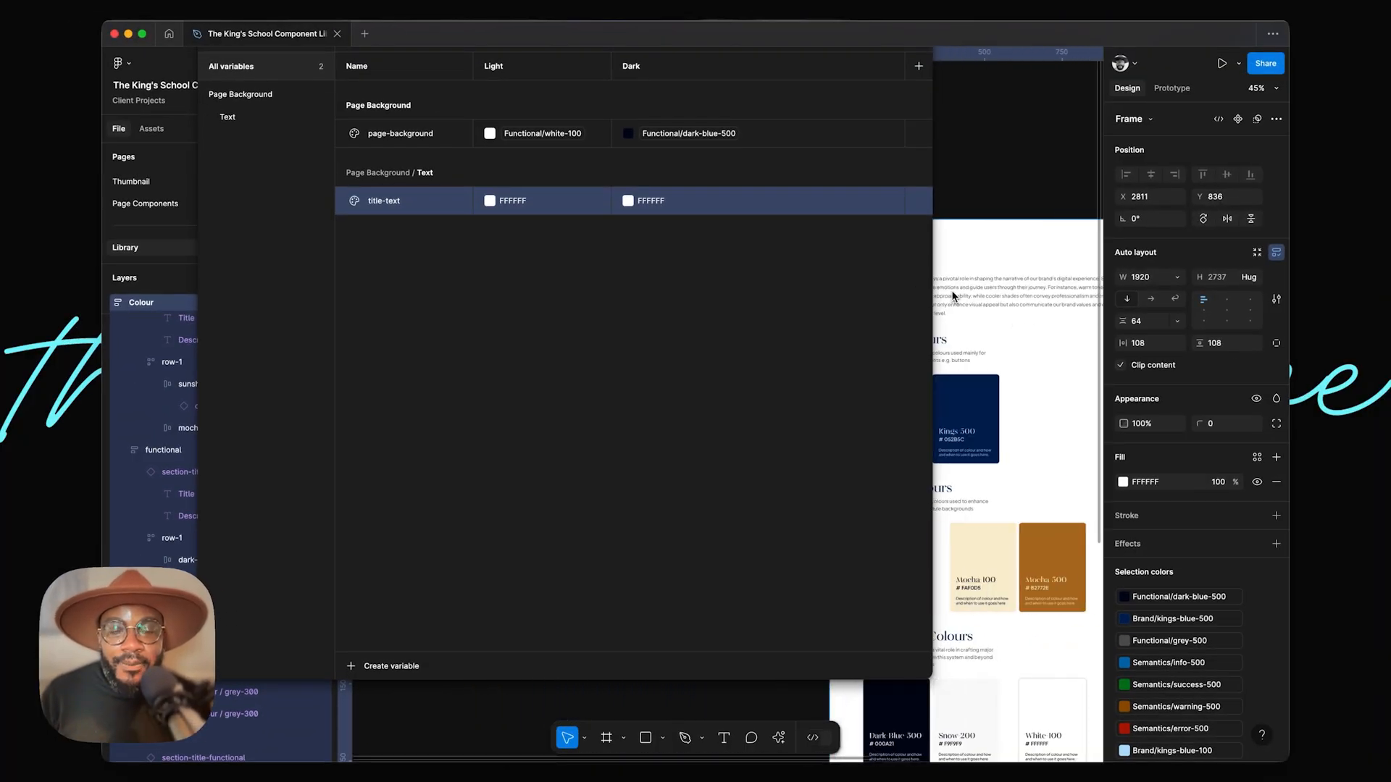
# Check which fill variables the Colour heading and its description paragraph use on the canvas.
pyautogui.doubleClick(726, 63)
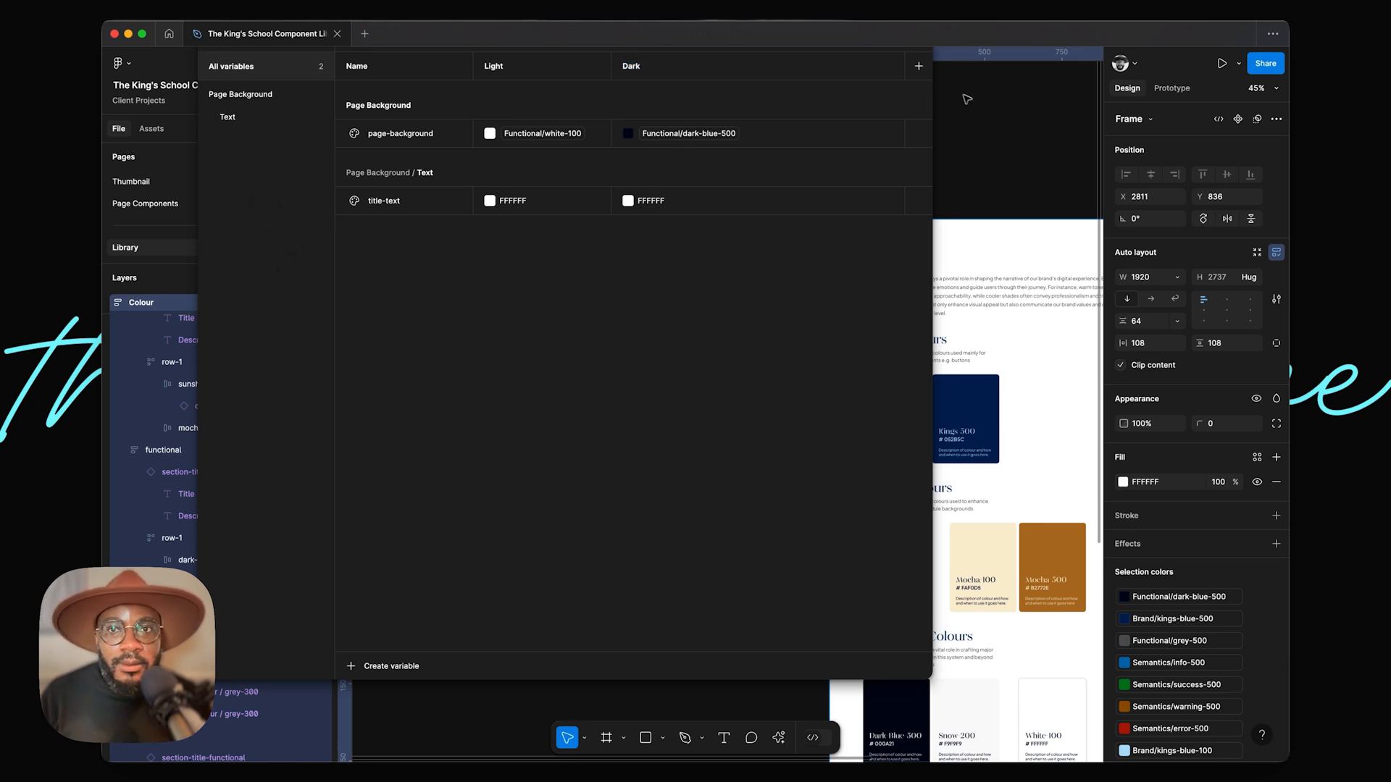
pyautogui.press('Escape')
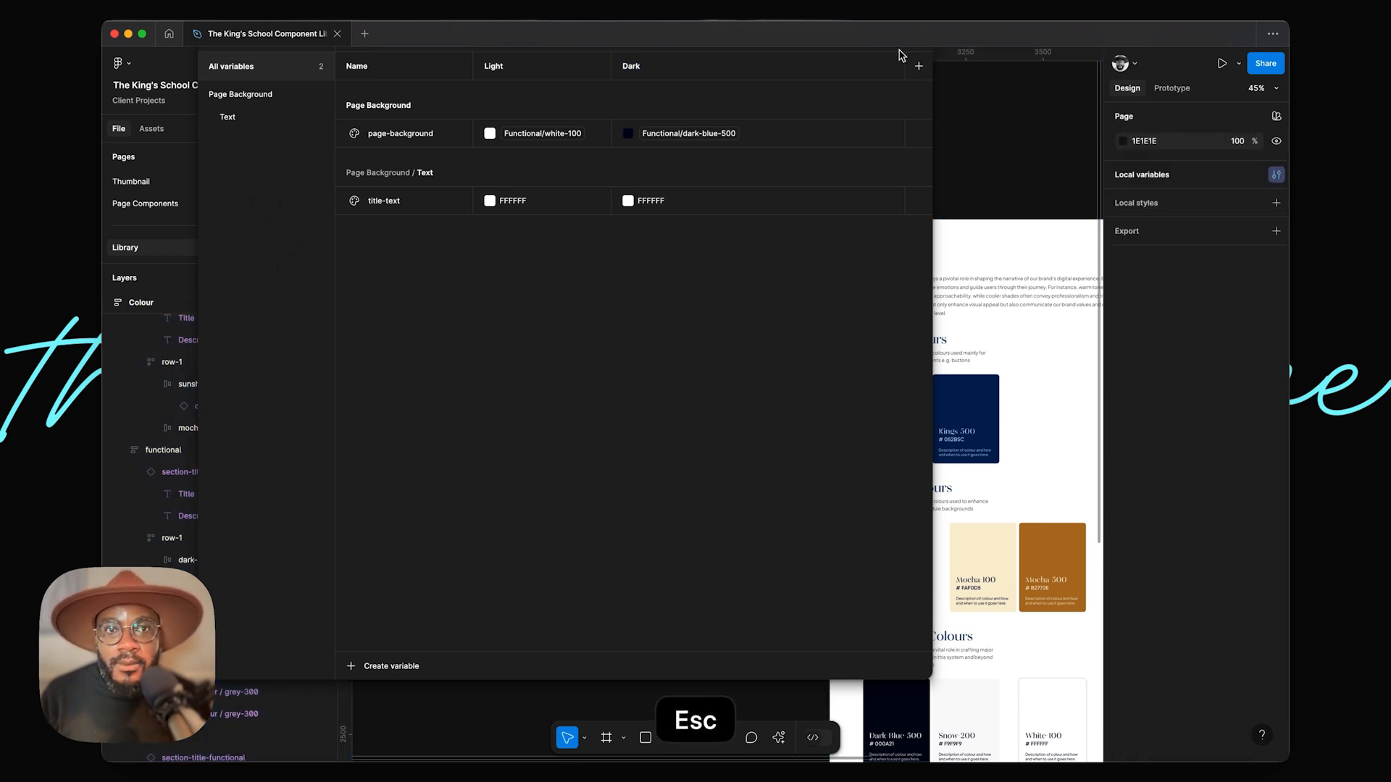
pyautogui.moveTo(897, 51); pyautogui.dragTo(732, 195)
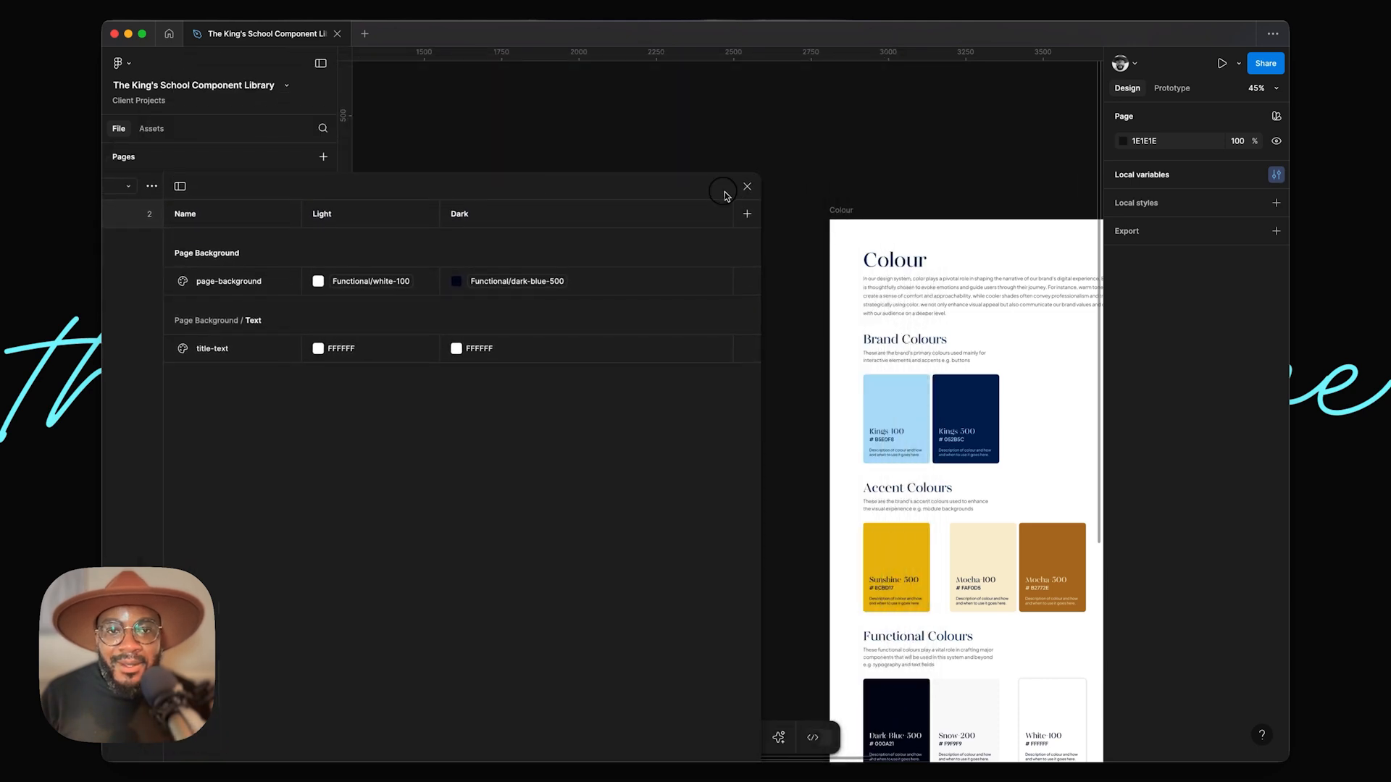
pyautogui.scroll(5, 1008, 266)
pyautogui.hscroll(-3, 1009, 267)
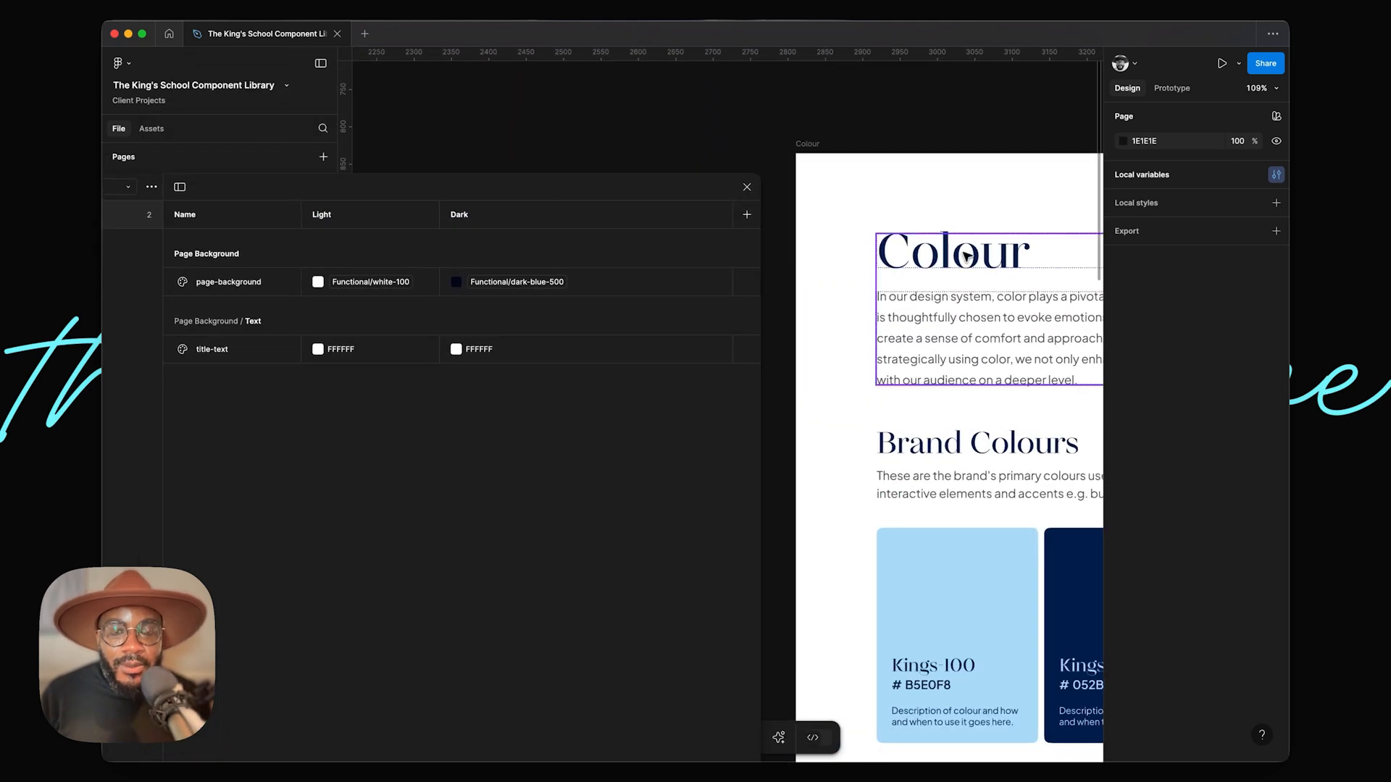
pyautogui.doubleClick(958, 260)
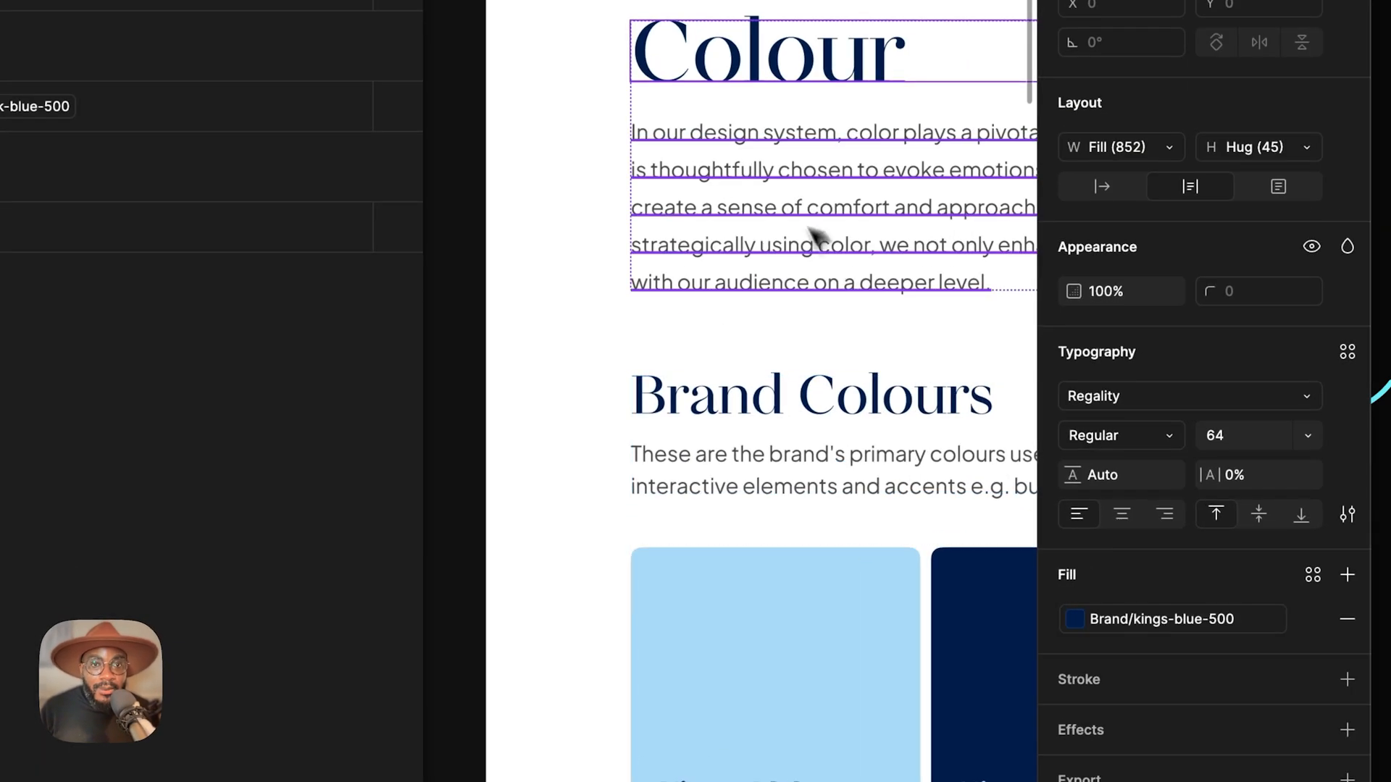
pyautogui.click(812, 235)
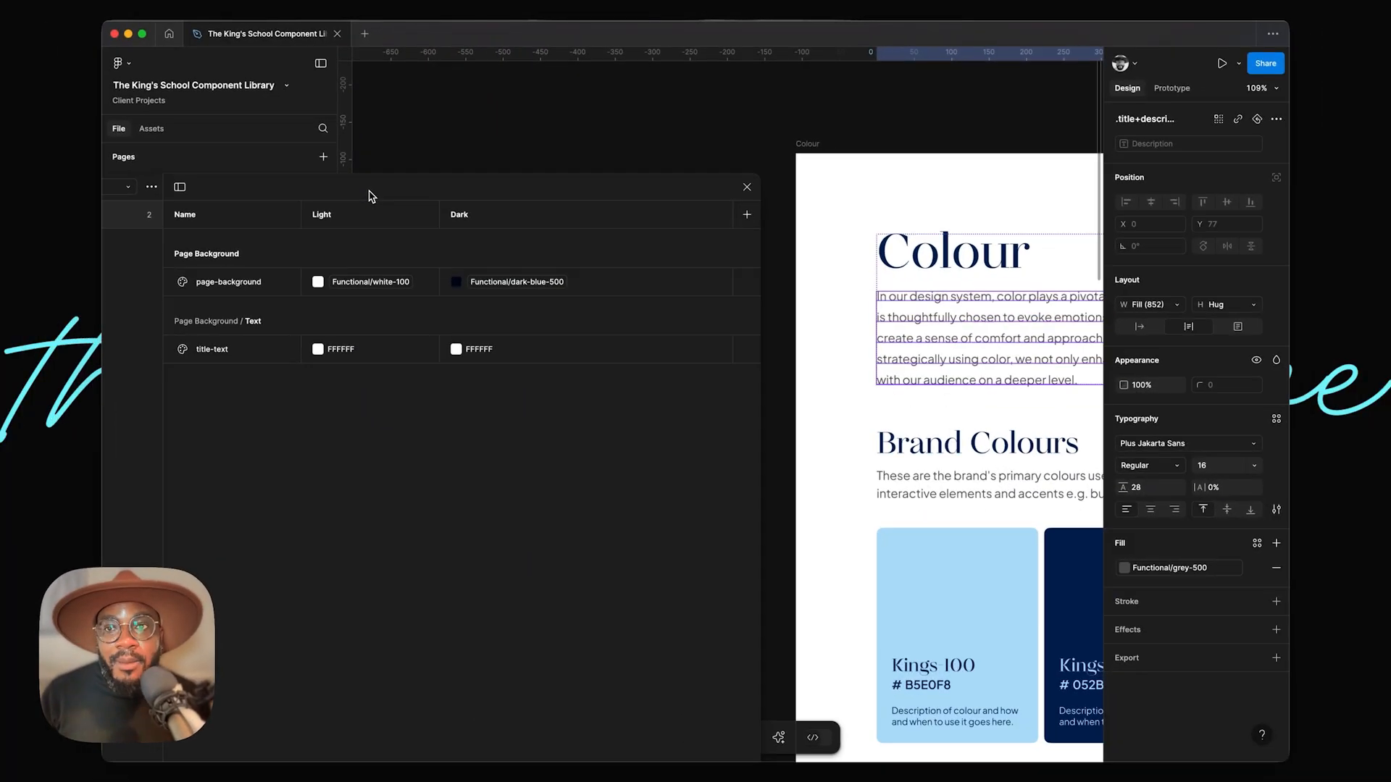
pyautogui.moveTo(371, 224); pyautogui.dragTo(505, 118)
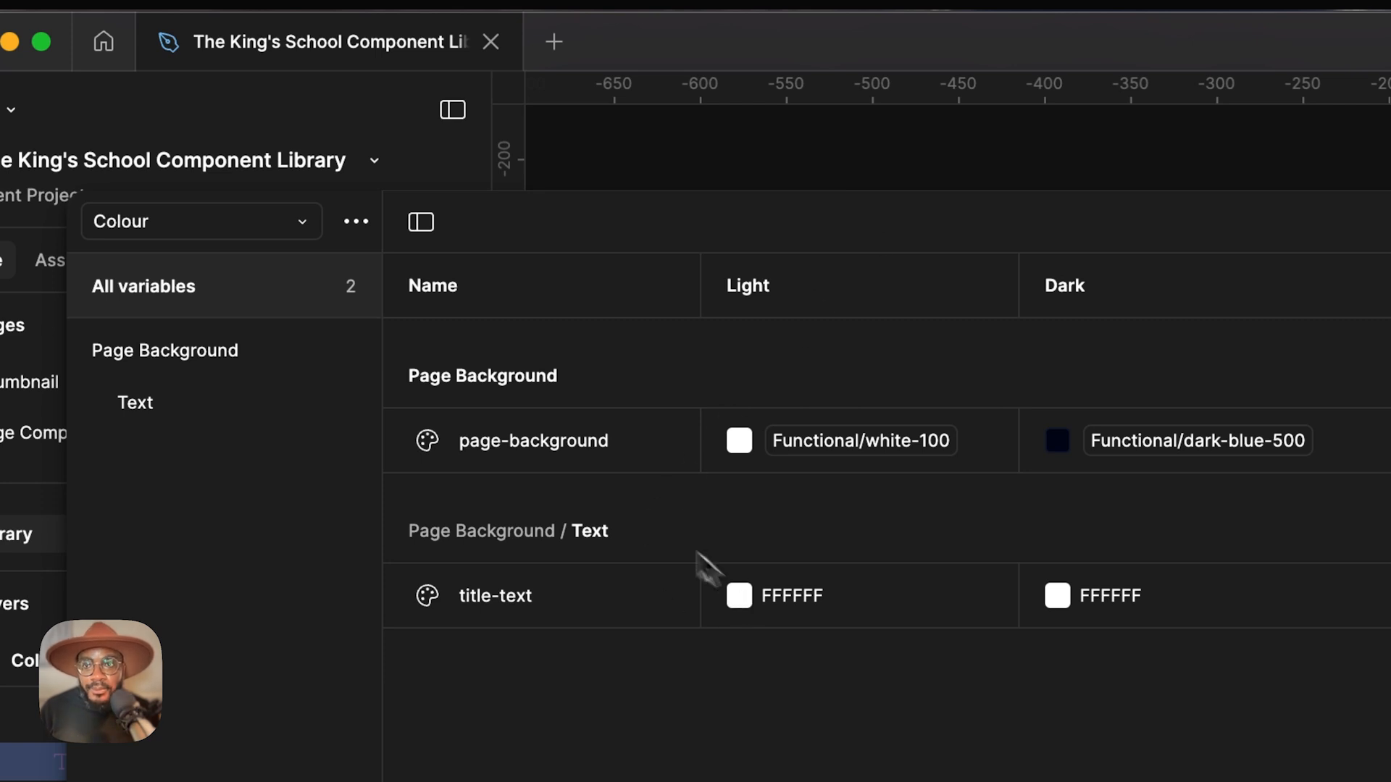
# Link title-text to the primitive Brand/kings-blue-500 in Light mode and Brand/kings-blue-100 in Dark mode.
pyautogui.click(739, 595)
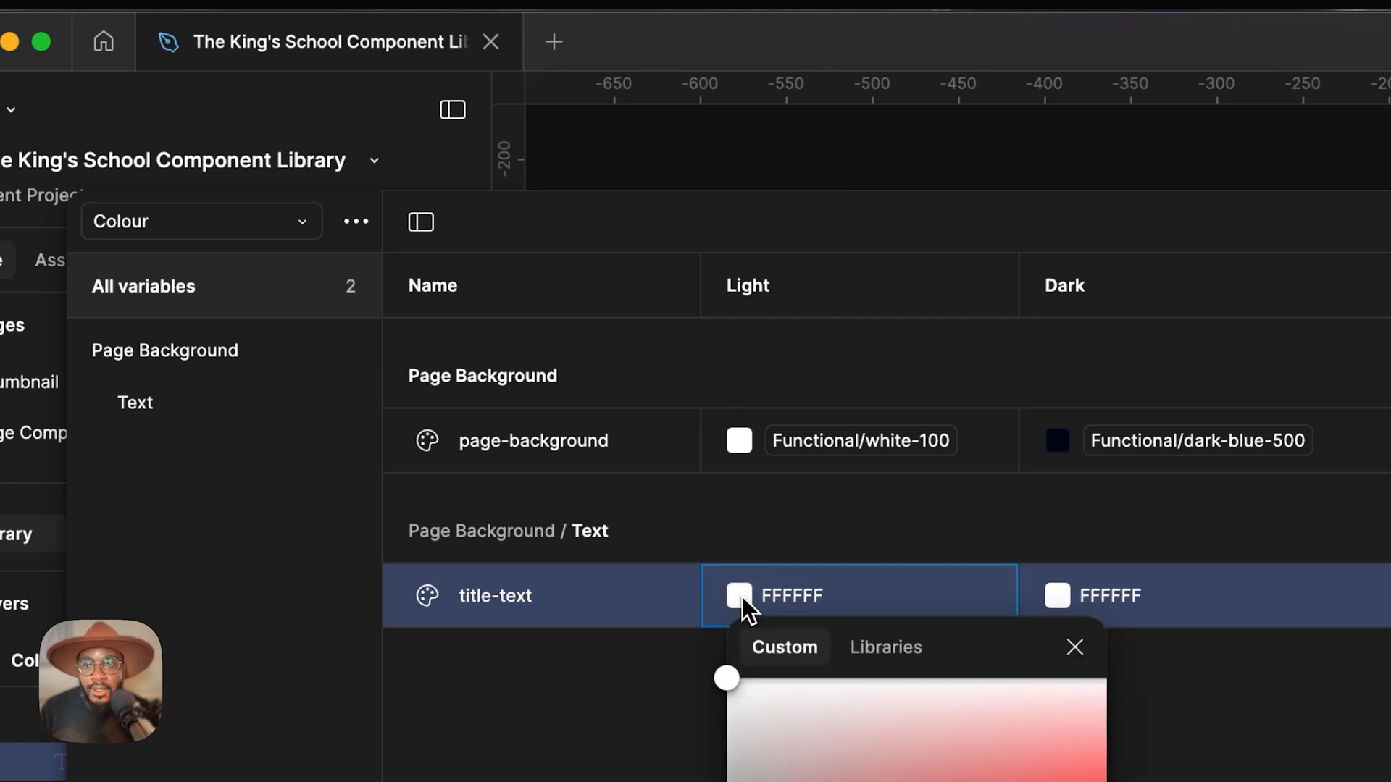
pyautogui.click(860, 638)
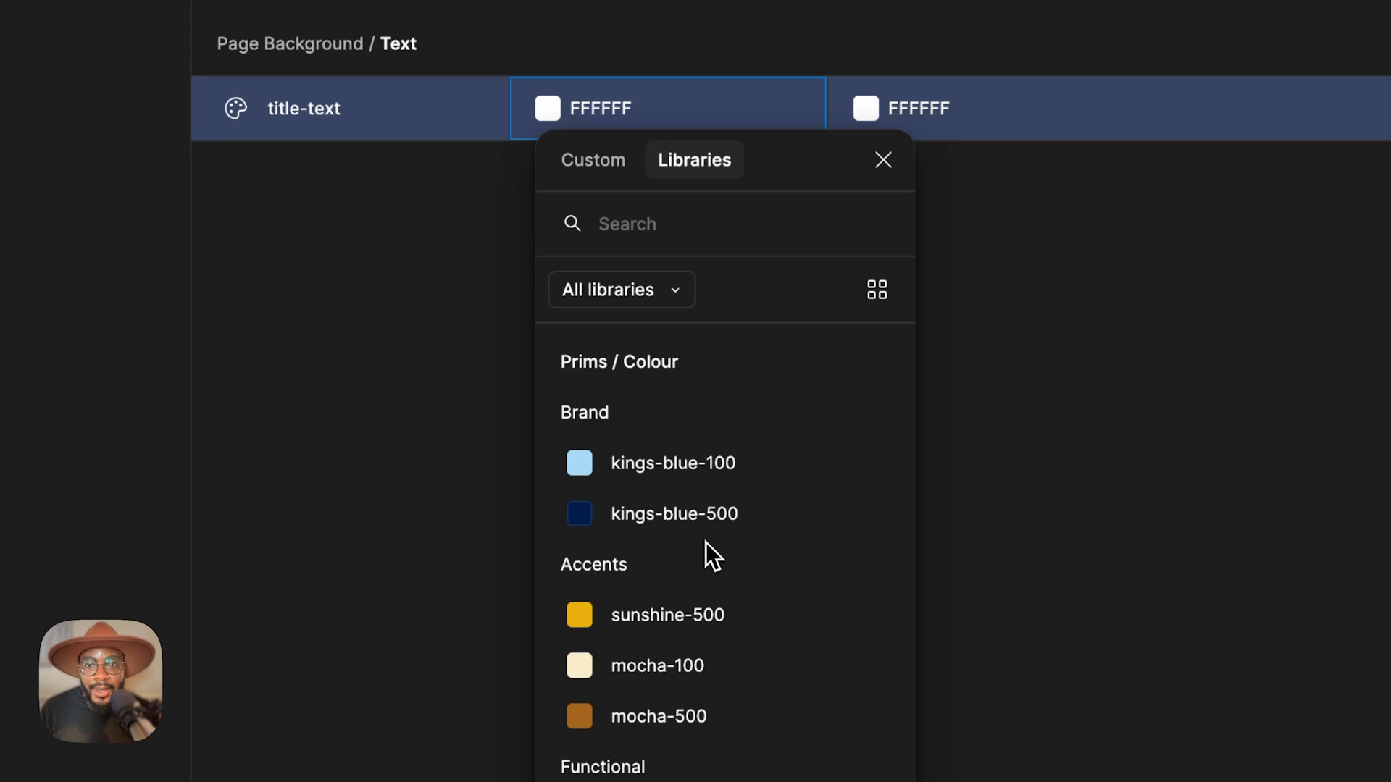
pyautogui.click(706, 516)
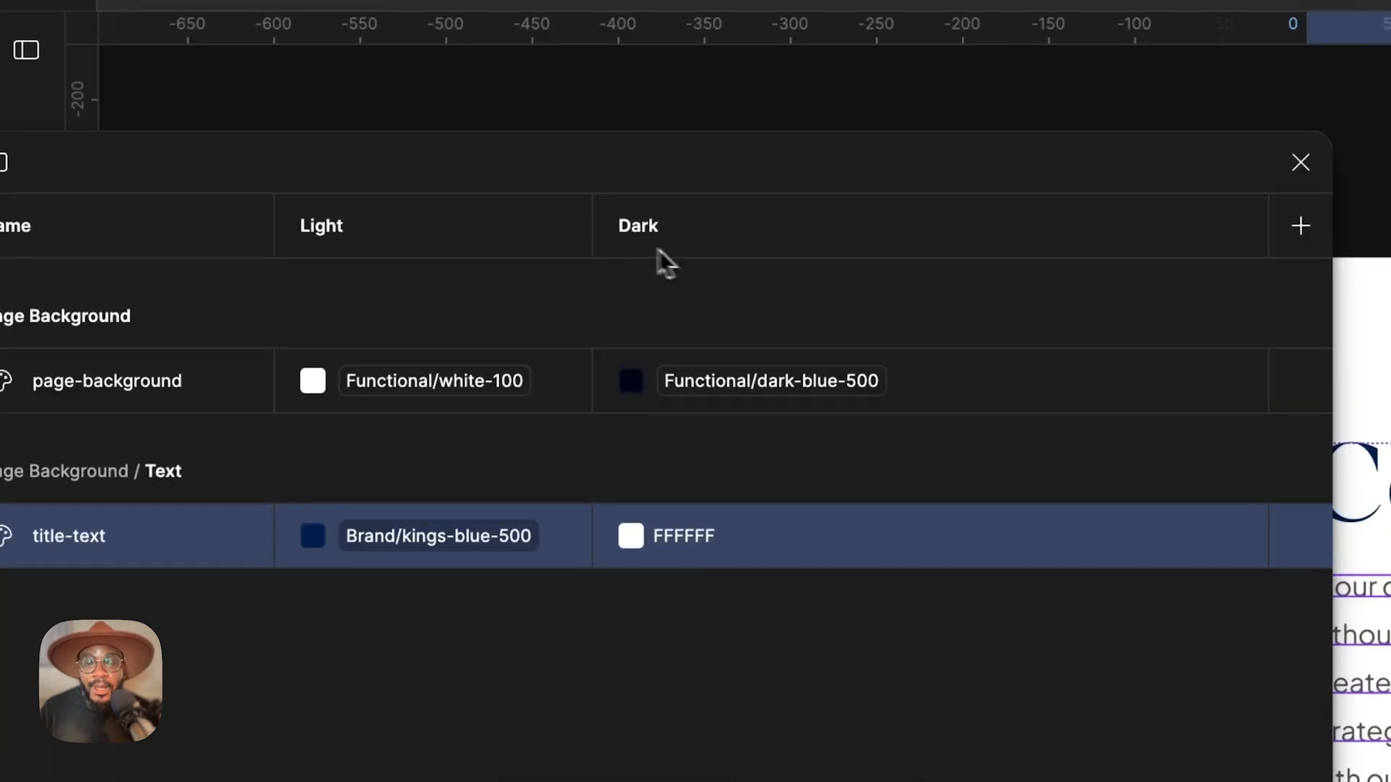
pyautogui.click(623, 532)
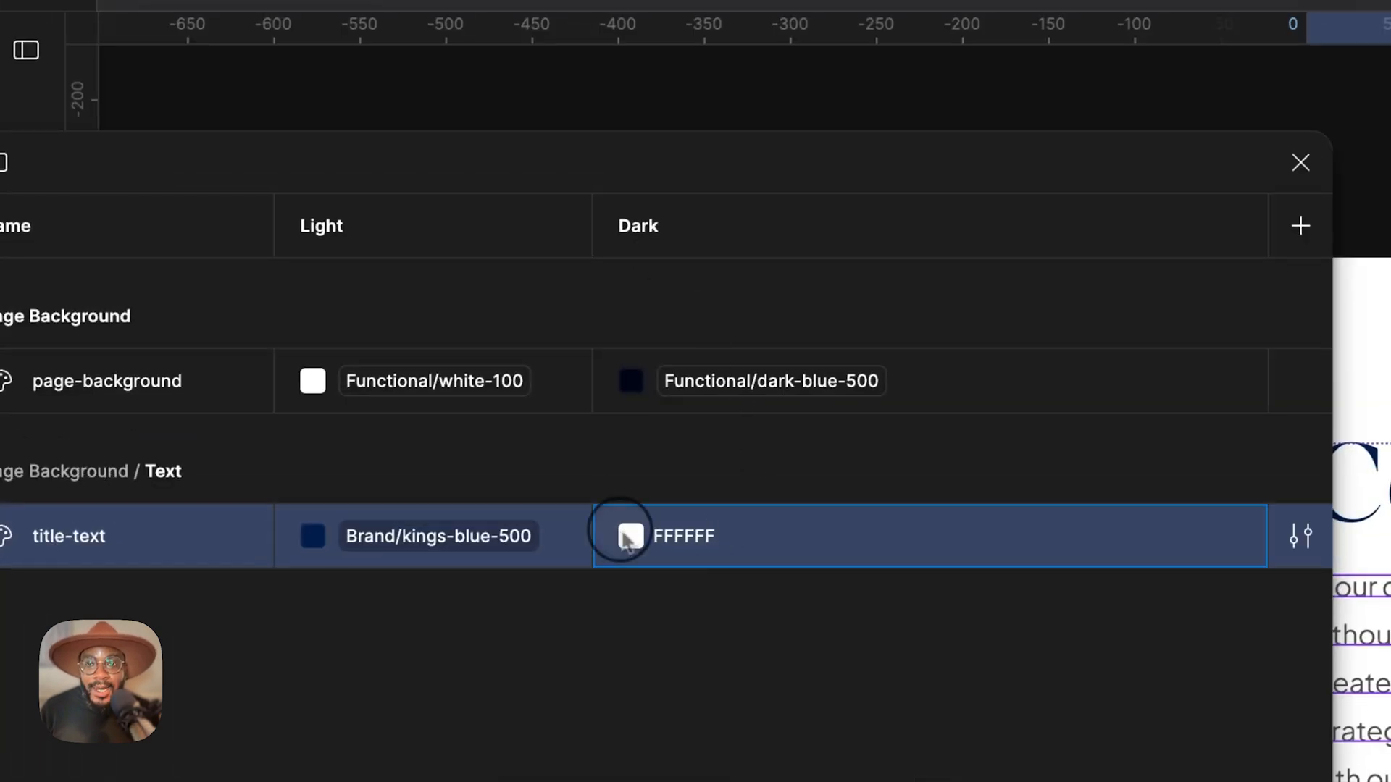
pyautogui.click(766, 587)
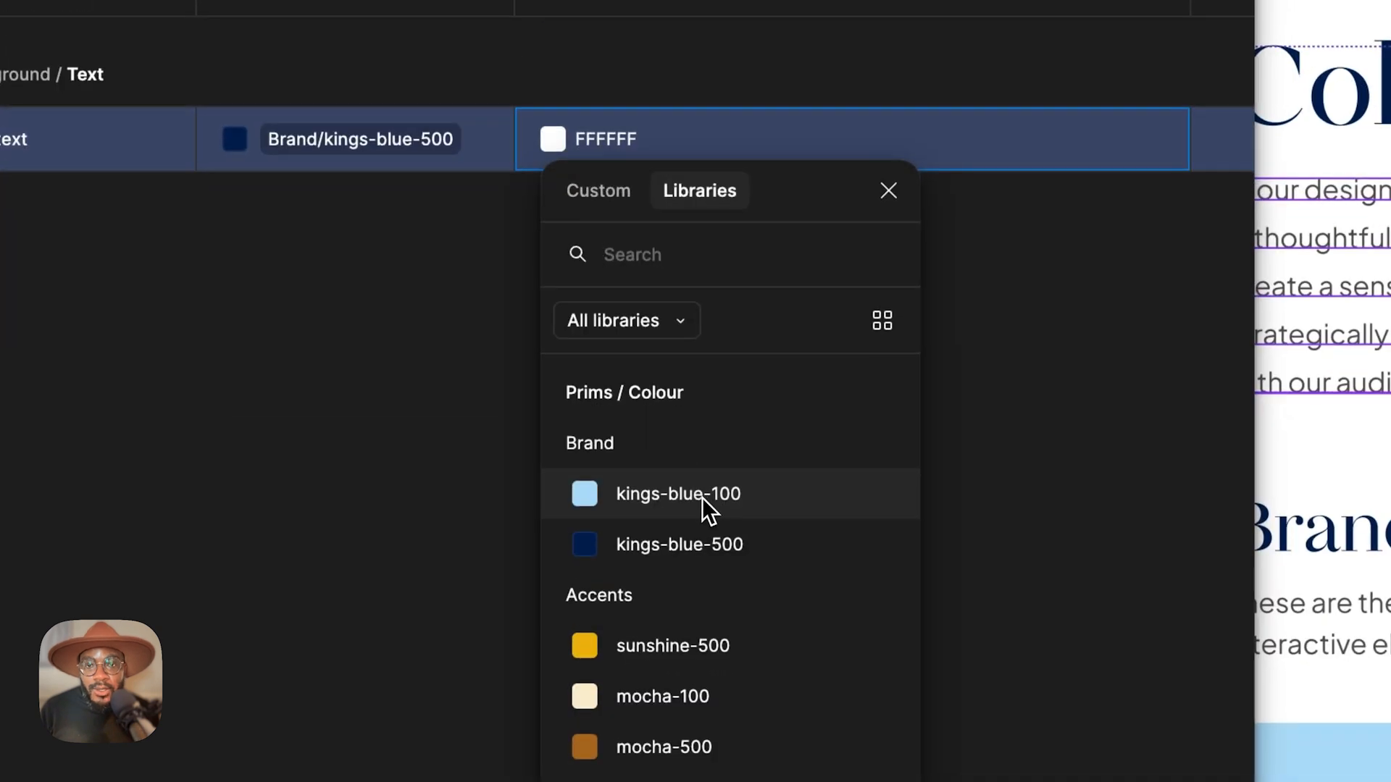
pyautogui.click(702, 498)
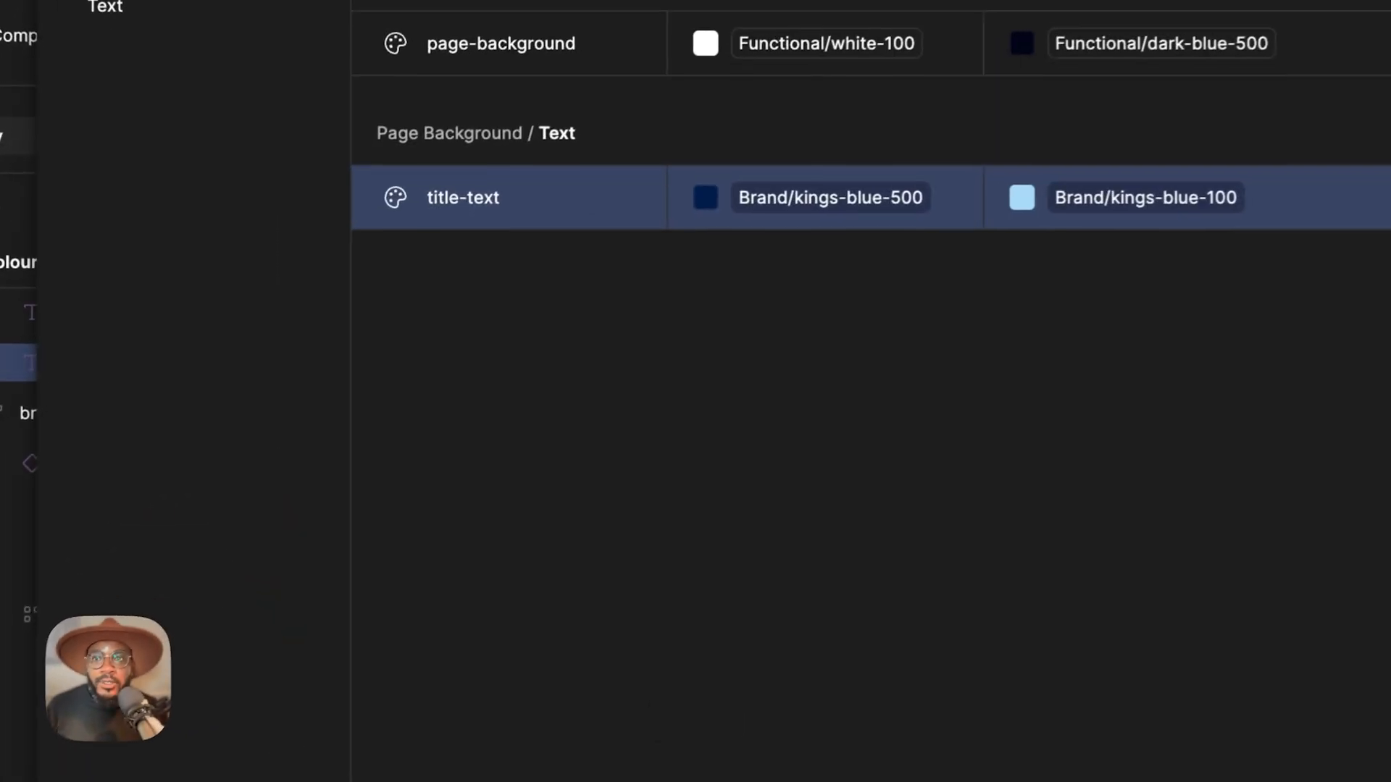
# Duplicate the title-text variable and name the copy body-text.
pyautogui.hotkey('shift', 'Return')
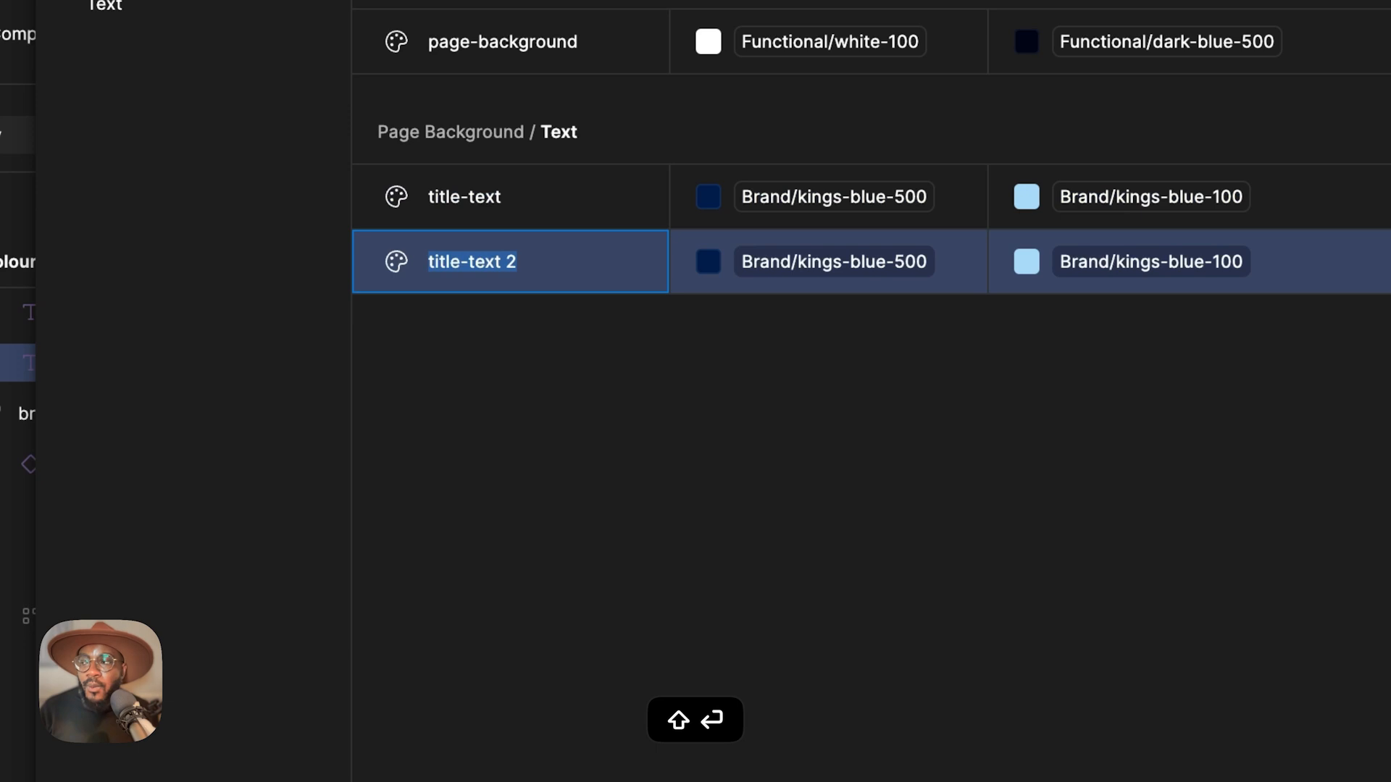
pyautogui.press('Right')
pyautogui.press('BackSpace')
pyautogui.press('BackSpace')
pyautogui.press('Left')
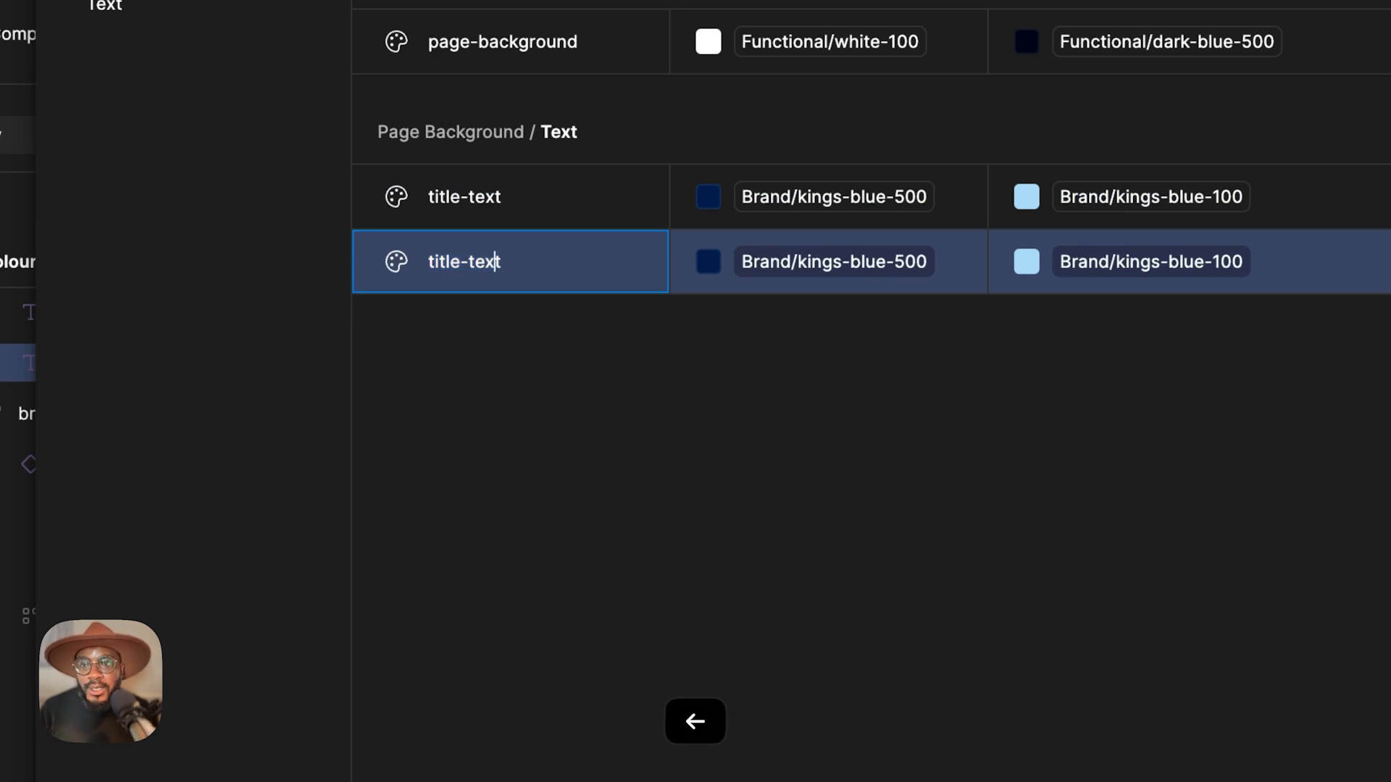
pyautogui.press('Left')
pyautogui.press('Left')
pyautogui.press('BackSpace')
pyautogui.write('boduy')
pyautogui.press('BackSpace')
pyautogui.press('BackSpace')
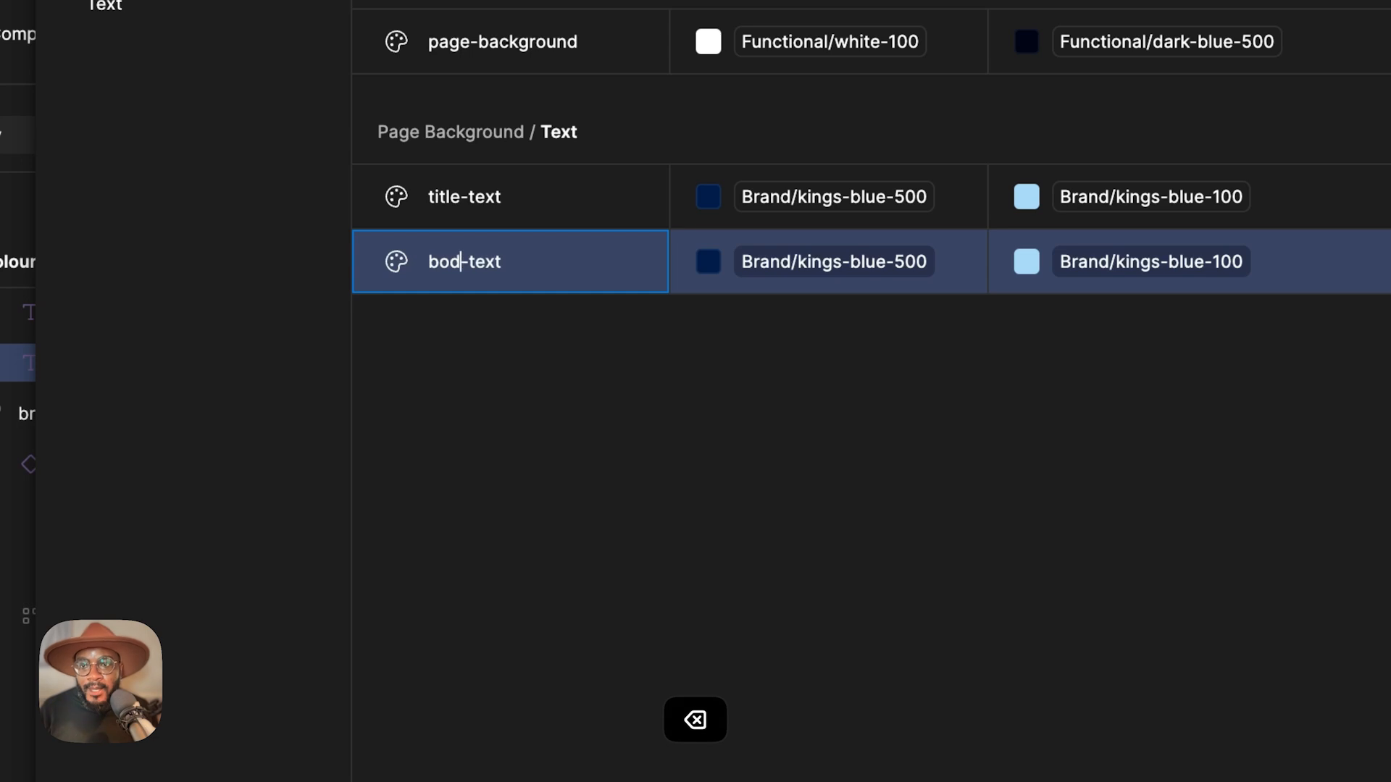
pyautogui.write('y')
pyautogui.press('Return')
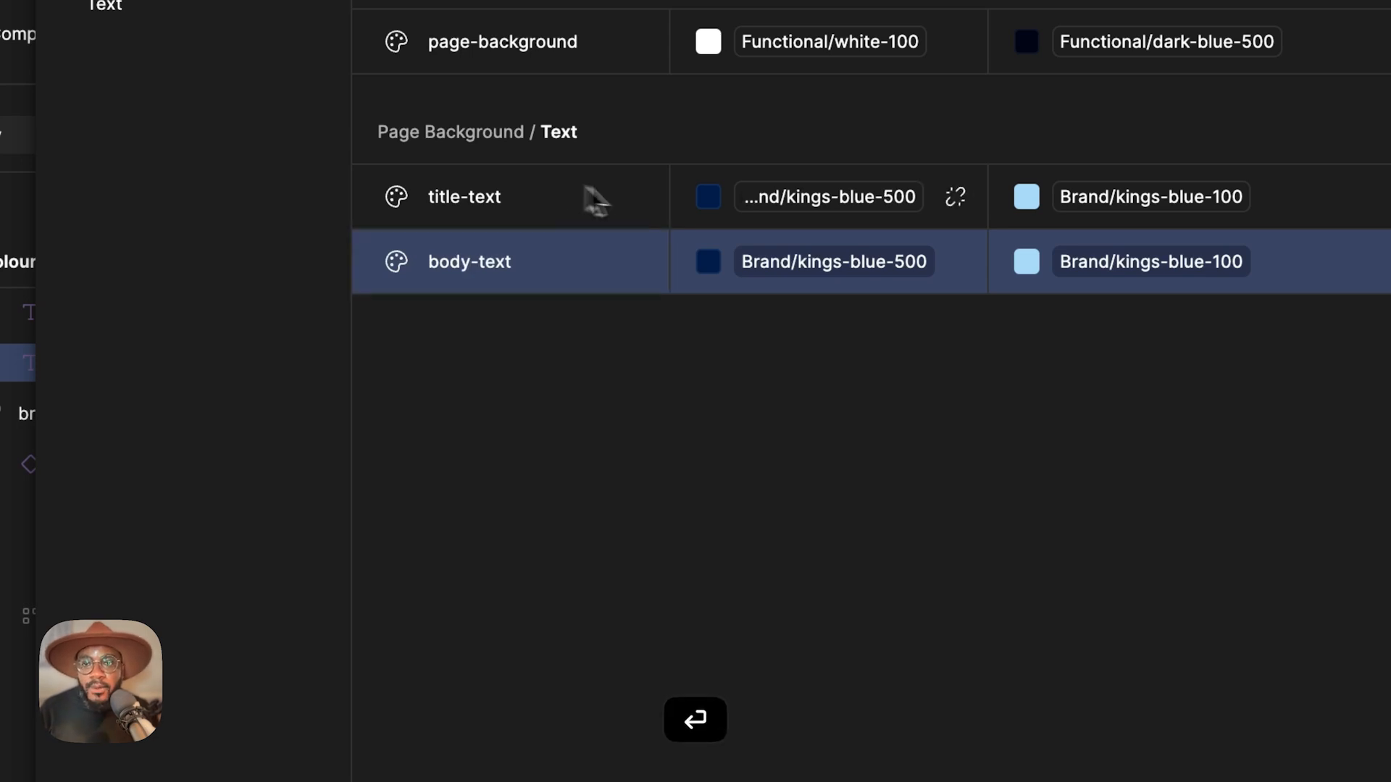
# Link the Light value of body-text to the Functional/grey-500 primitive colour.
pyautogui.click(815, 265)
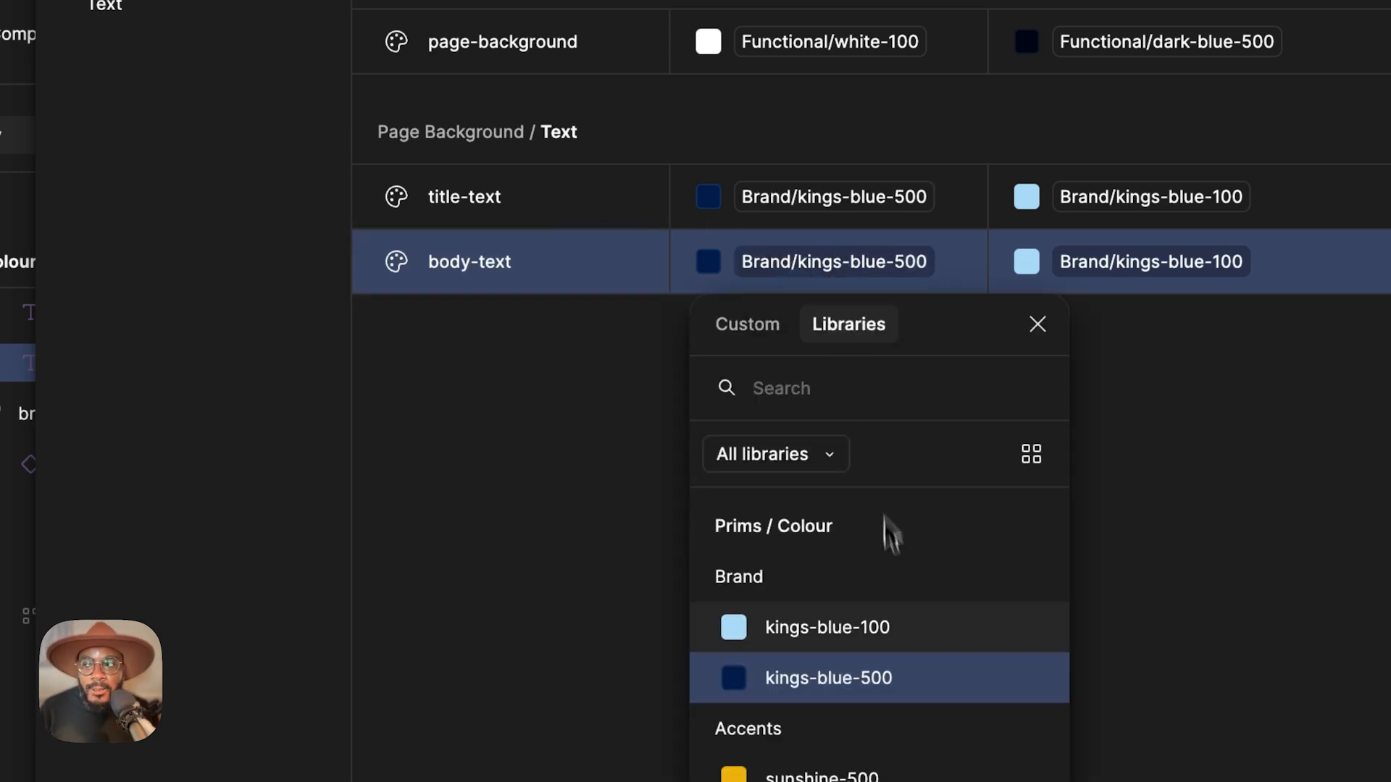
pyautogui.scroll(-10, 891, 656)
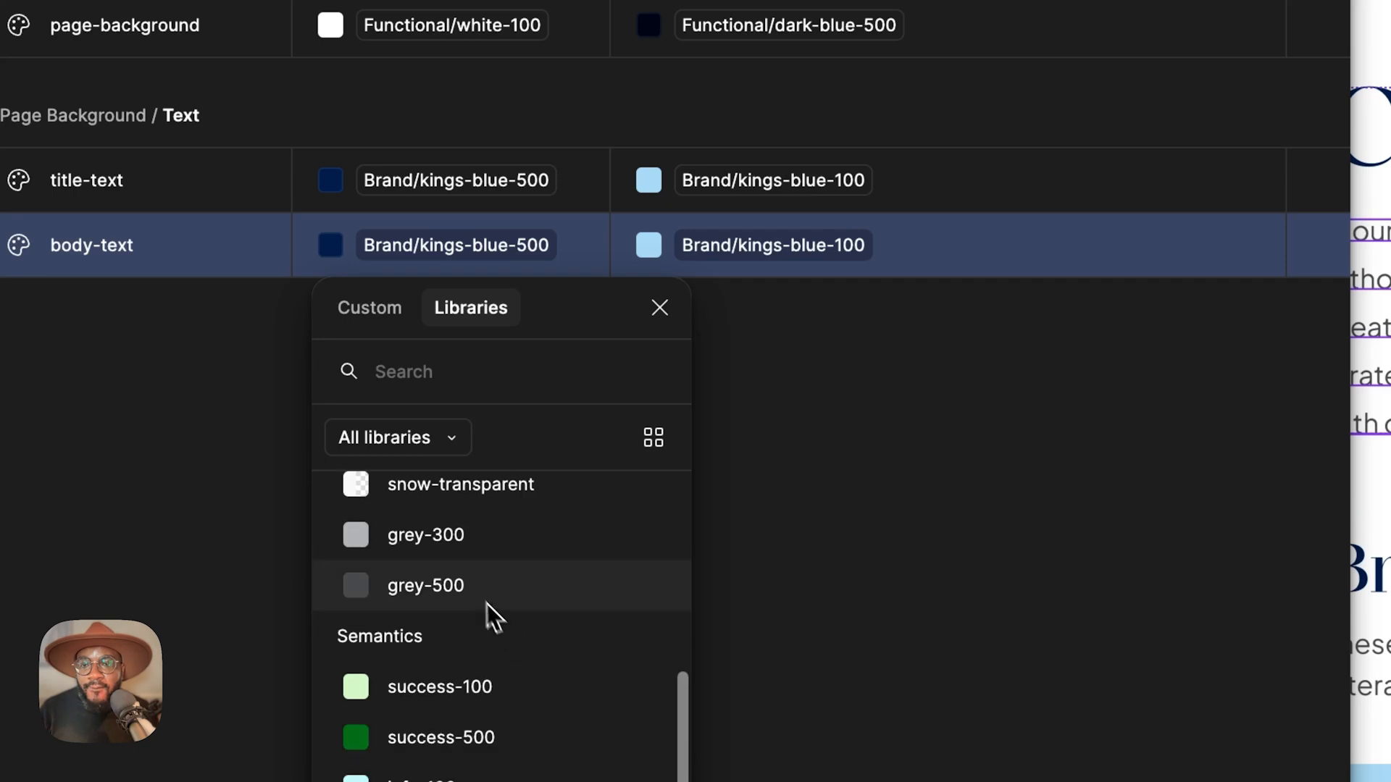
pyautogui.click(470, 588)
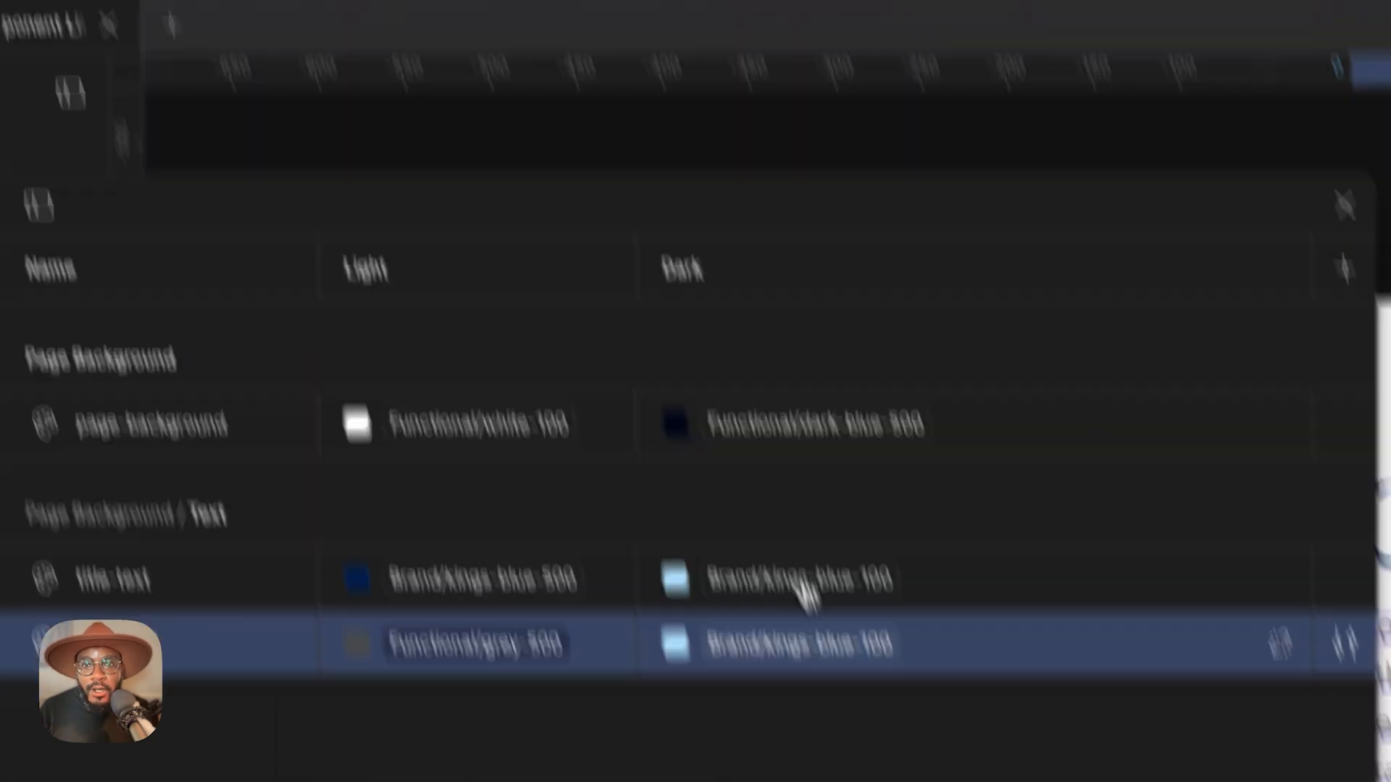
# Link the Dark value of body-text to the Functional/grey-300 primitive colour.
pyautogui.click(789, 245)
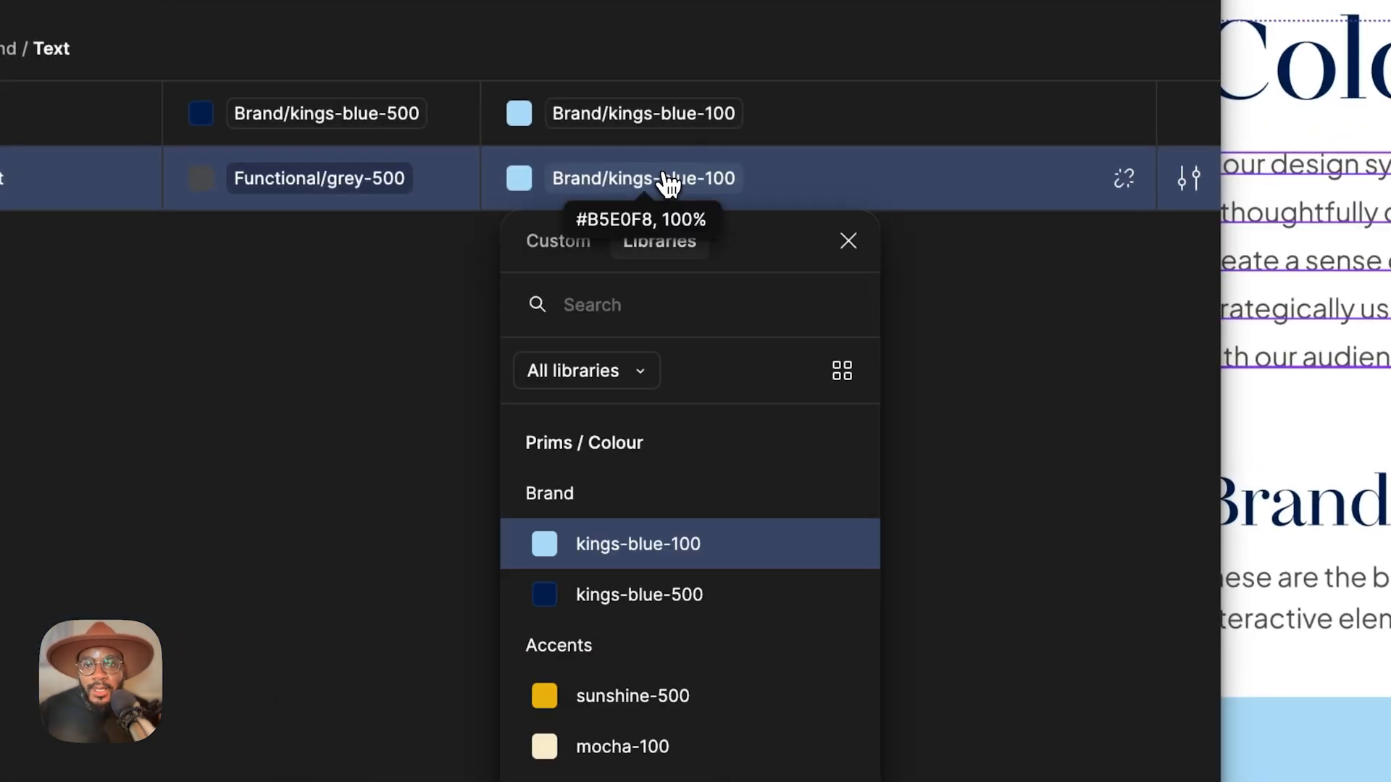
pyautogui.scroll(-5, 681, 362)
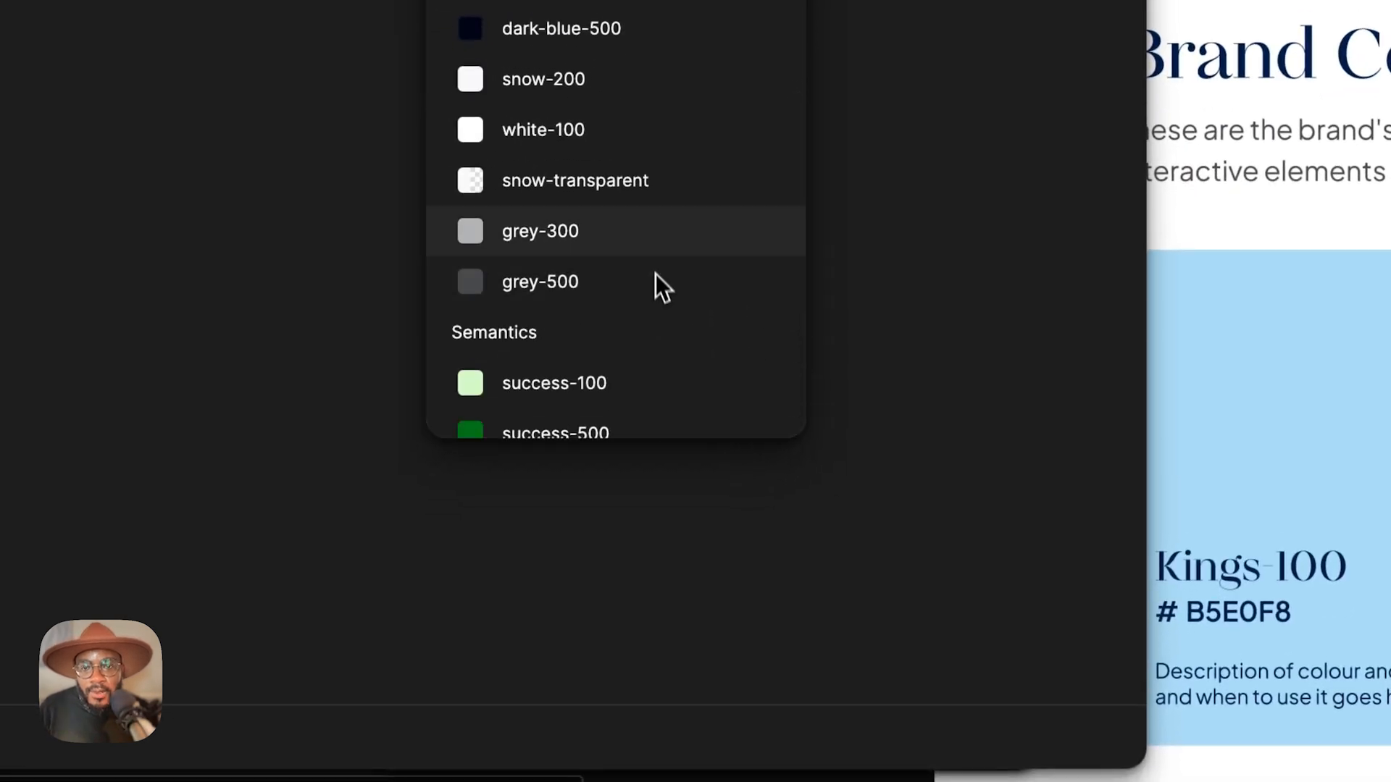
pyautogui.click(645, 233)
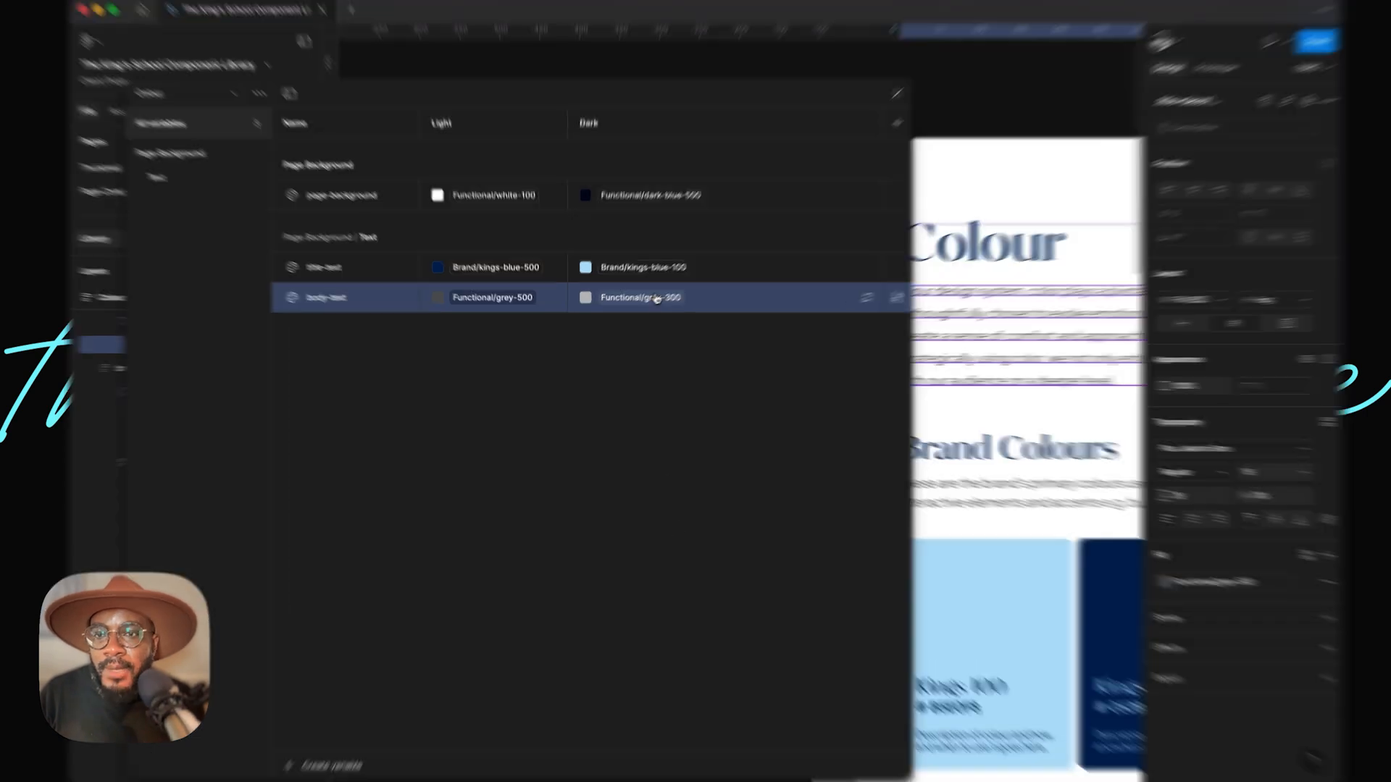
# Link the Dark value of body-text to the Functional/snow-200 primitive colour and close the variables window.
pyautogui.click(645, 303)
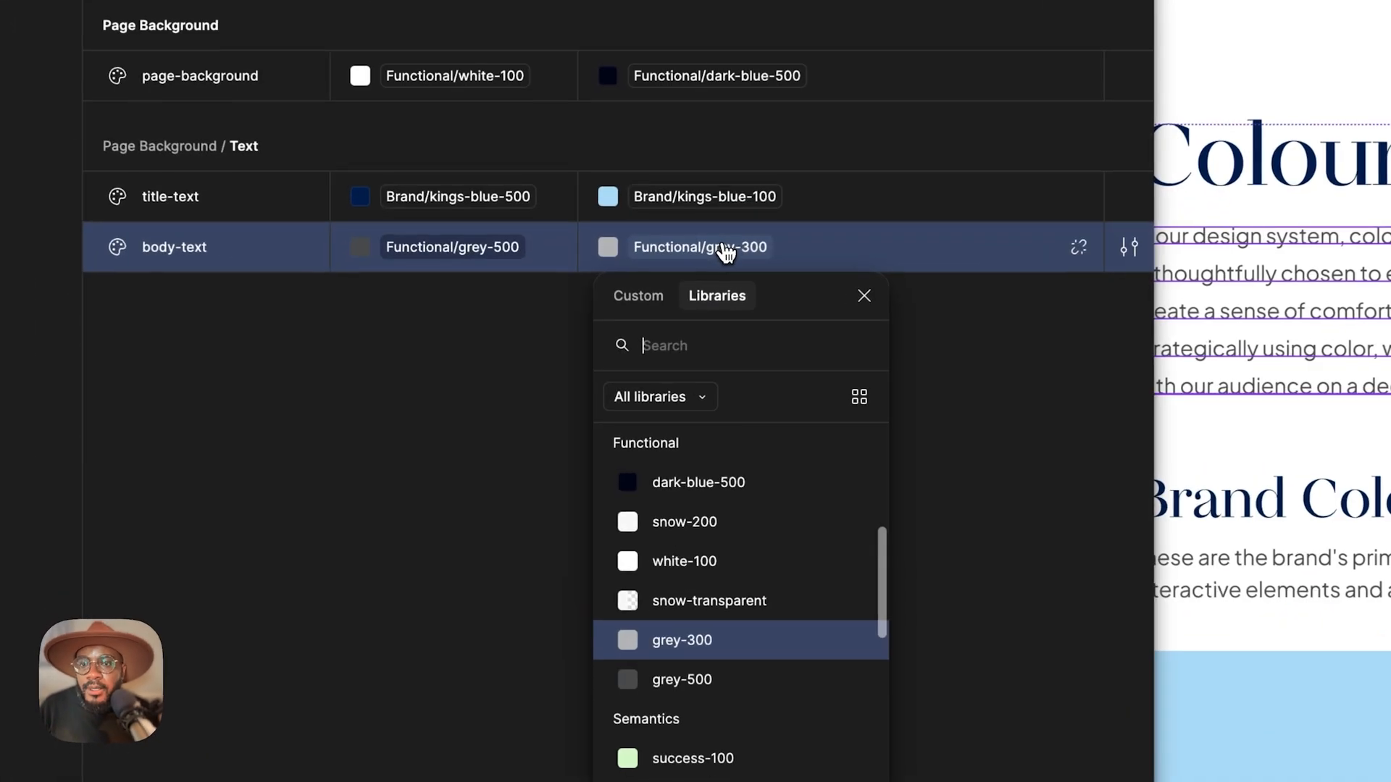
pyautogui.click(719, 537)
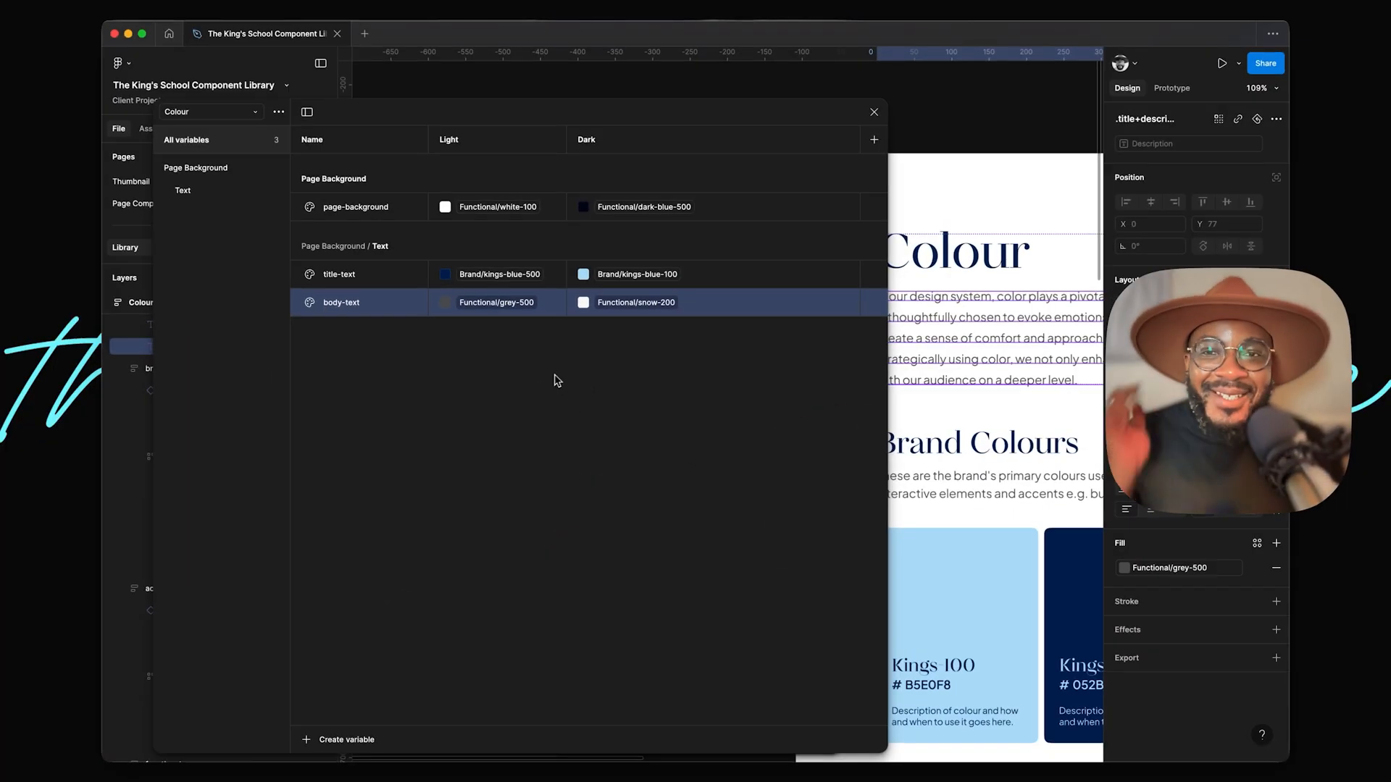
pyautogui.scroll(-3, 527, 313)
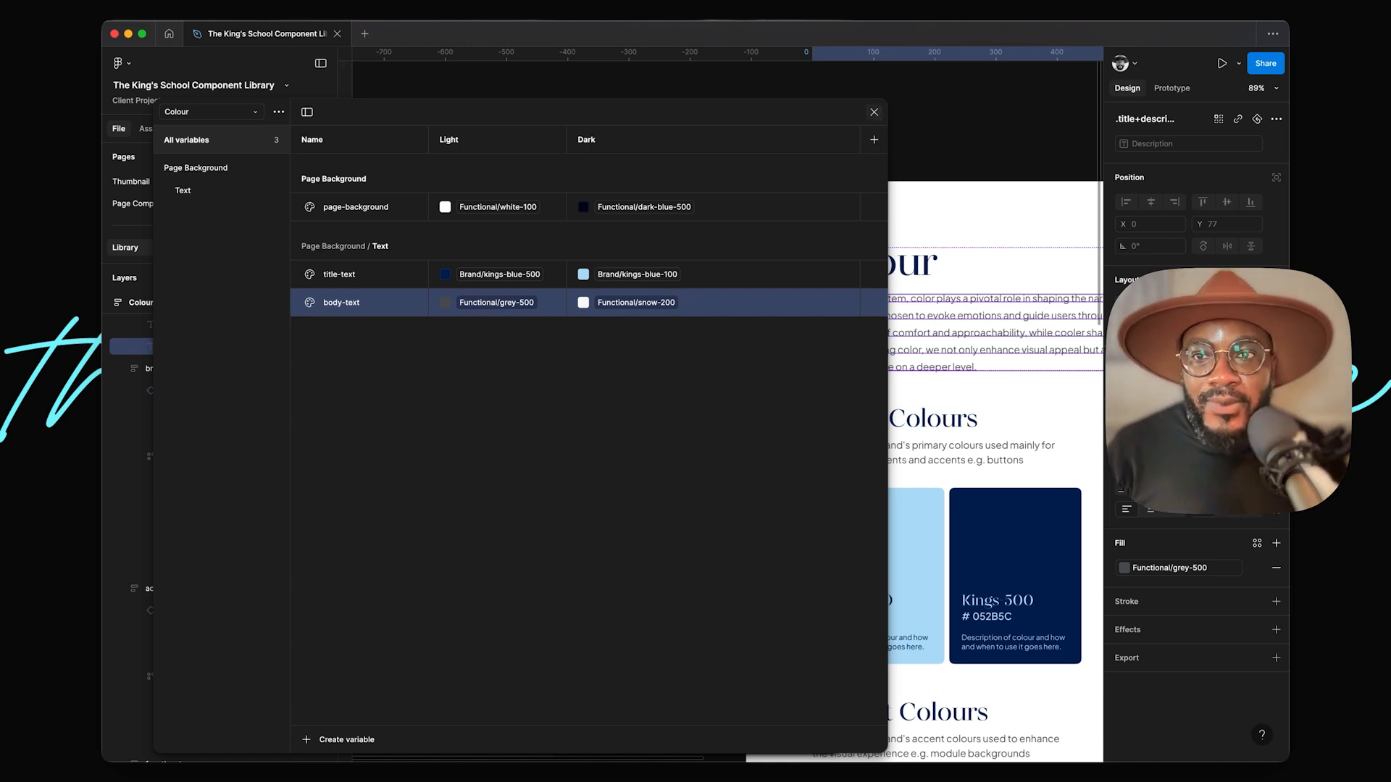
pyautogui.click(874, 111)
pyautogui.scroll(-5, 860, 152)
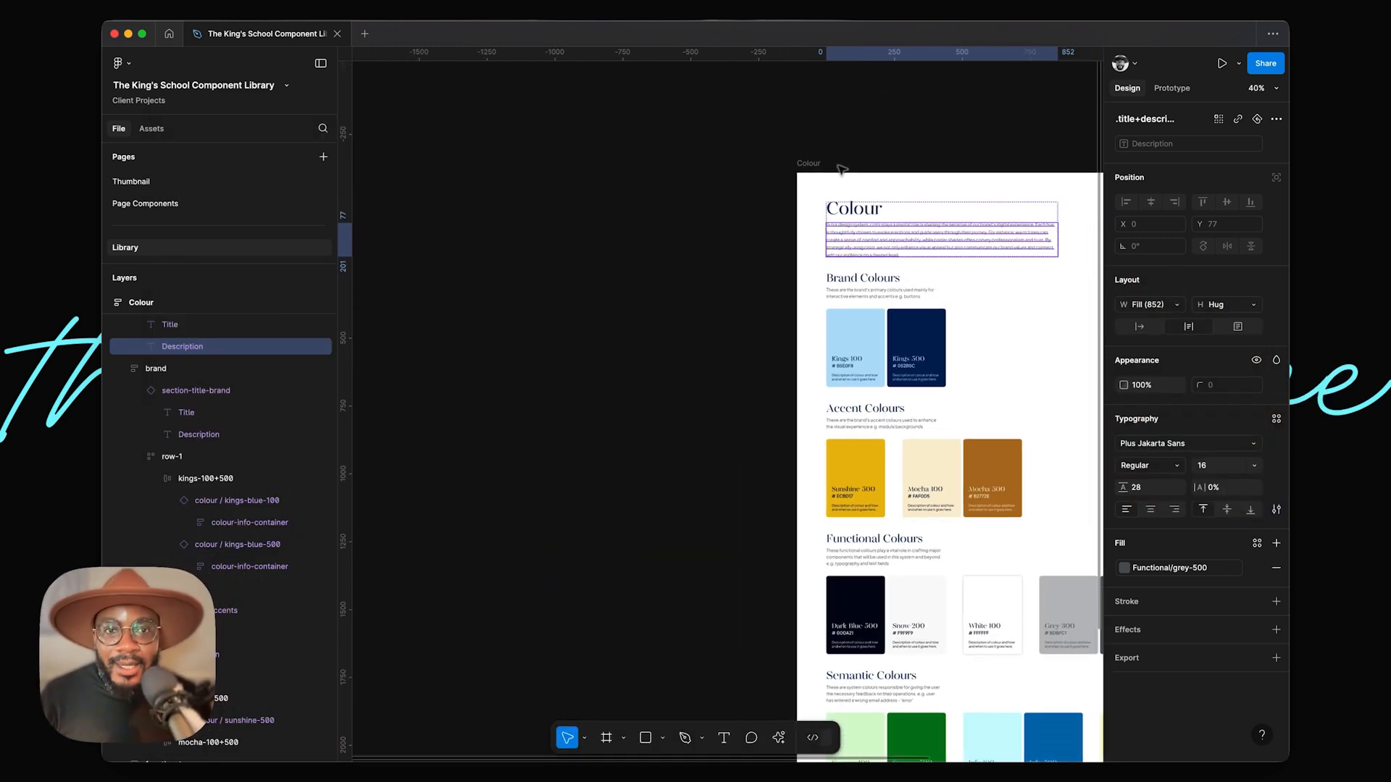
# Create a 1920 × 1080 frame on the canvas using the Slide 16:9 preset.
pyautogui.click(792, 178)
pyautogui.hscroll(-3, 763, 149)
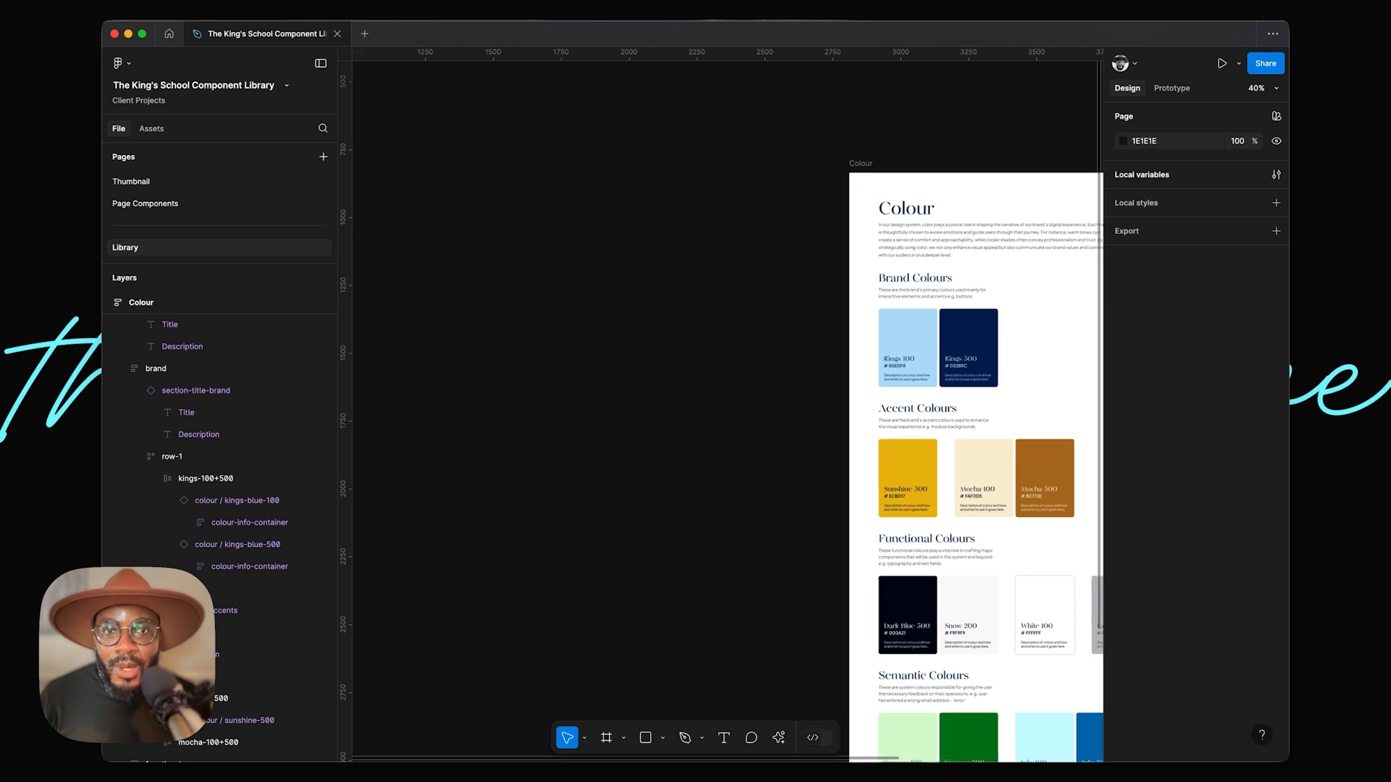
pyautogui.scroll(-1, 764, 149)
pyautogui.scroll(-3, 765, 150)
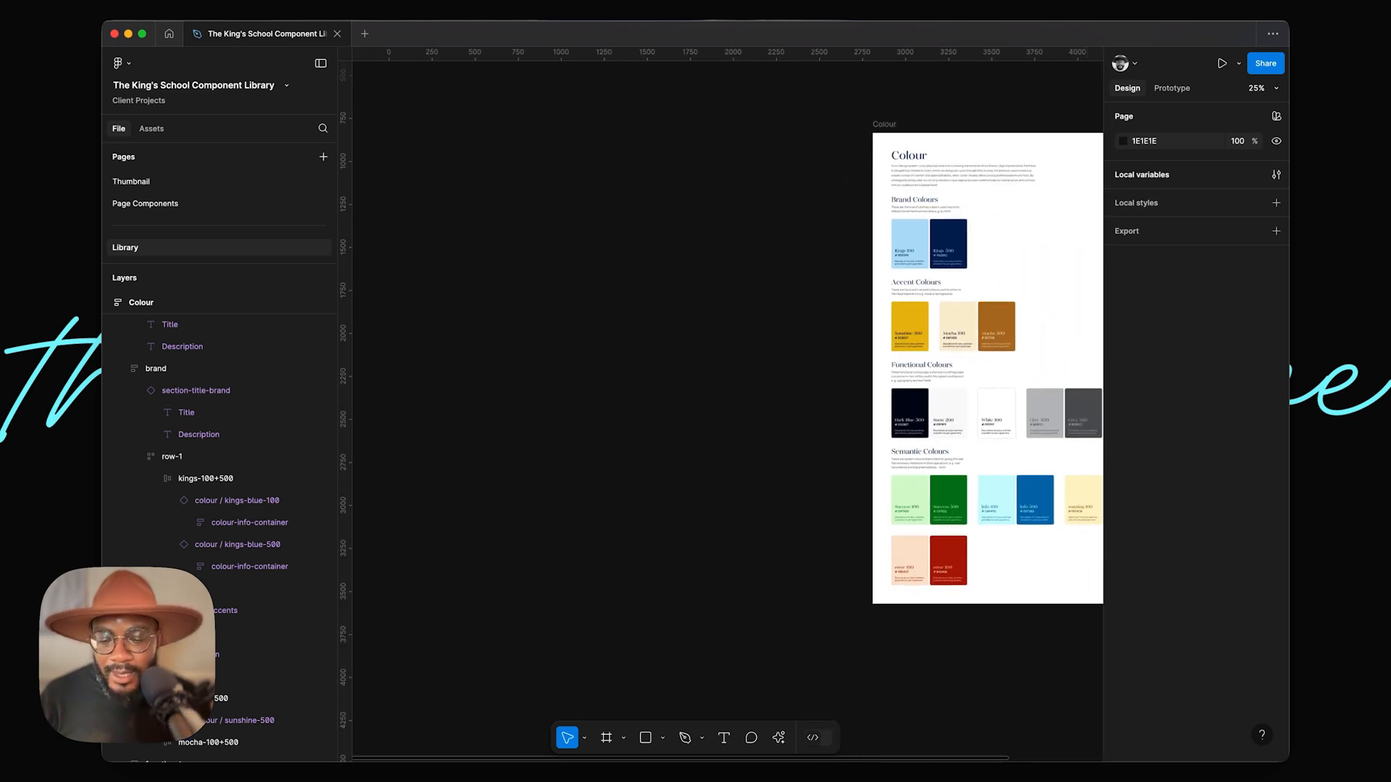
pyautogui.press('f')
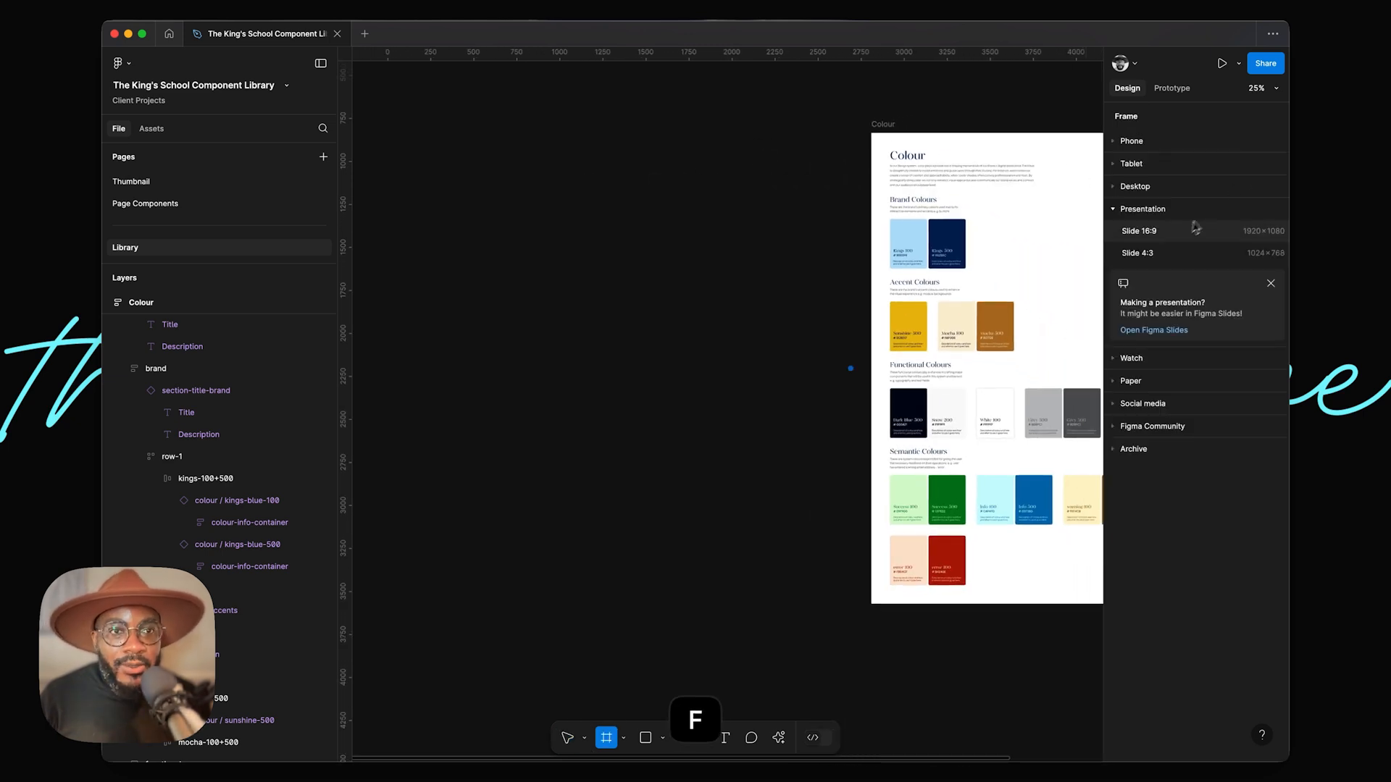
pyautogui.click(1169, 232)
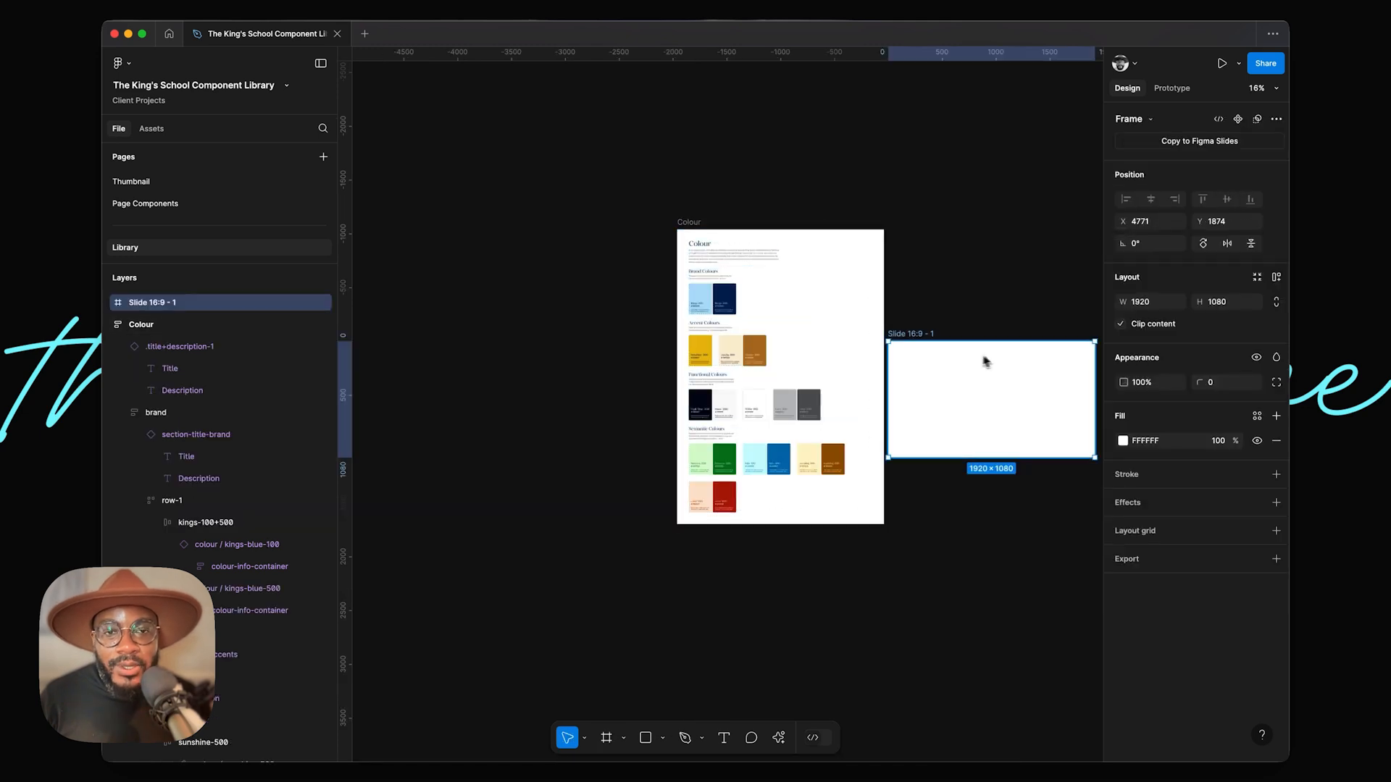
# Move the new slide frame to the empty canvas left of the Colour frame and narrow it to about 735 wide.
pyautogui.moveTo(932, 338); pyautogui.dragTo(430, 226)
pyautogui.scroll(3, 497, 217)
pyautogui.hscroll(-4, 500, 217)
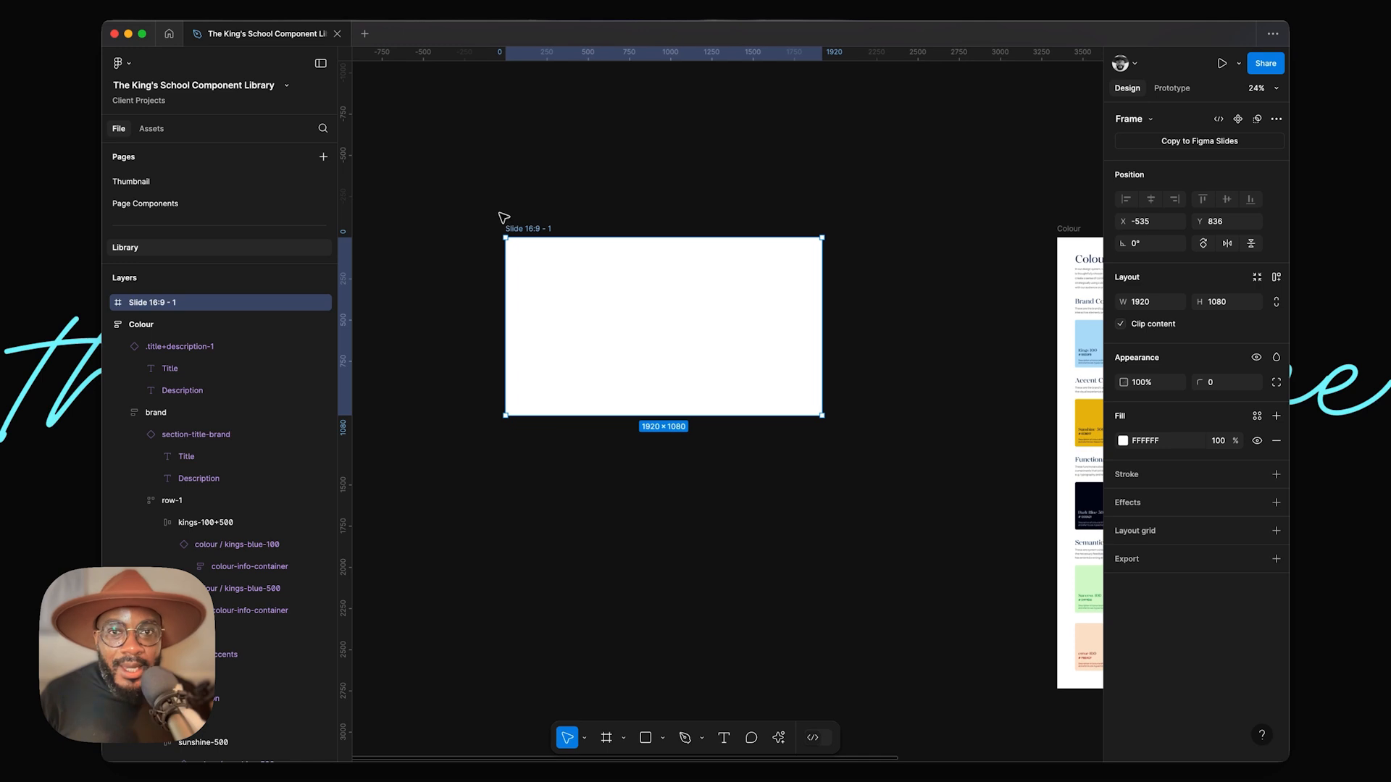
pyautogui.moveTo(821, 304); pyautogui.dragTo(630, 304)
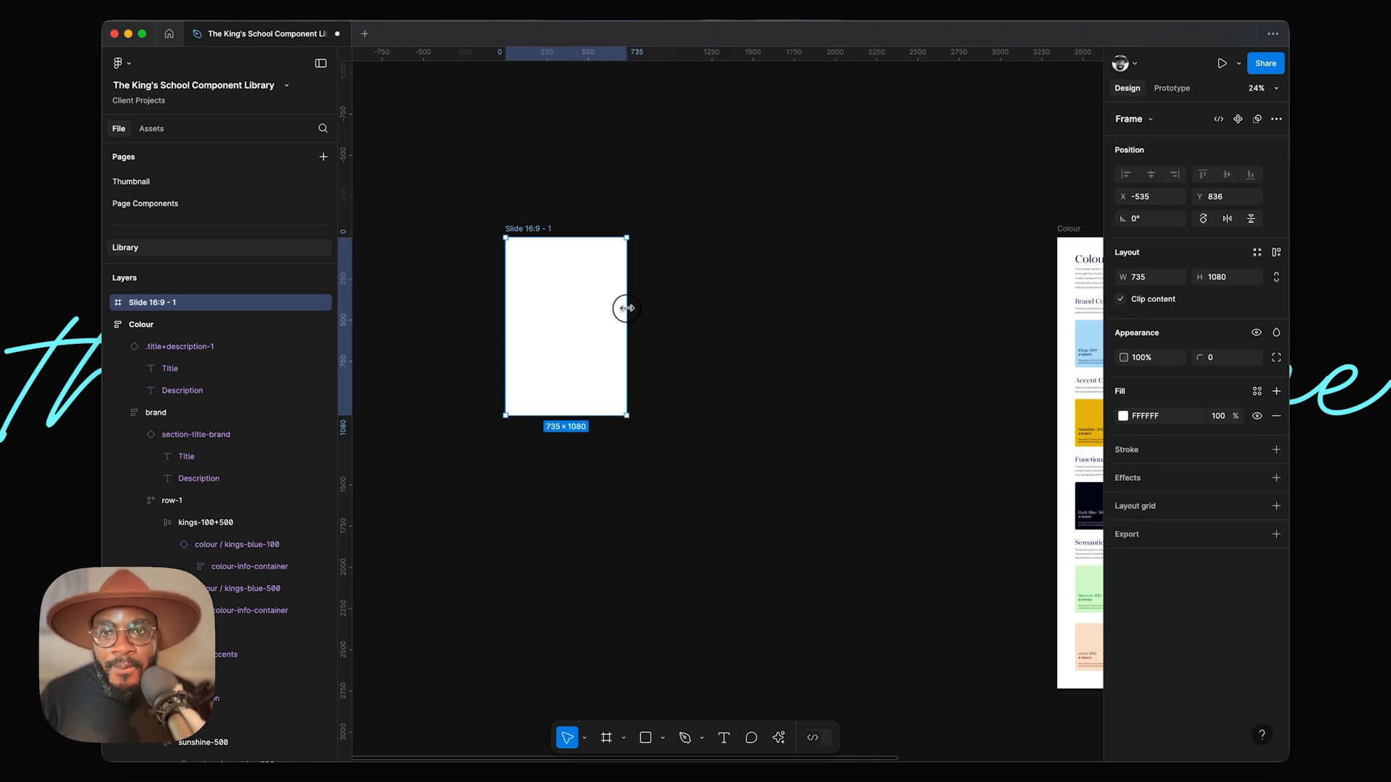
# Rename the slide frame as Light.
pyautogui.scroll(1, 624, 301)
pyautogui.scroll(2, 624, 301)
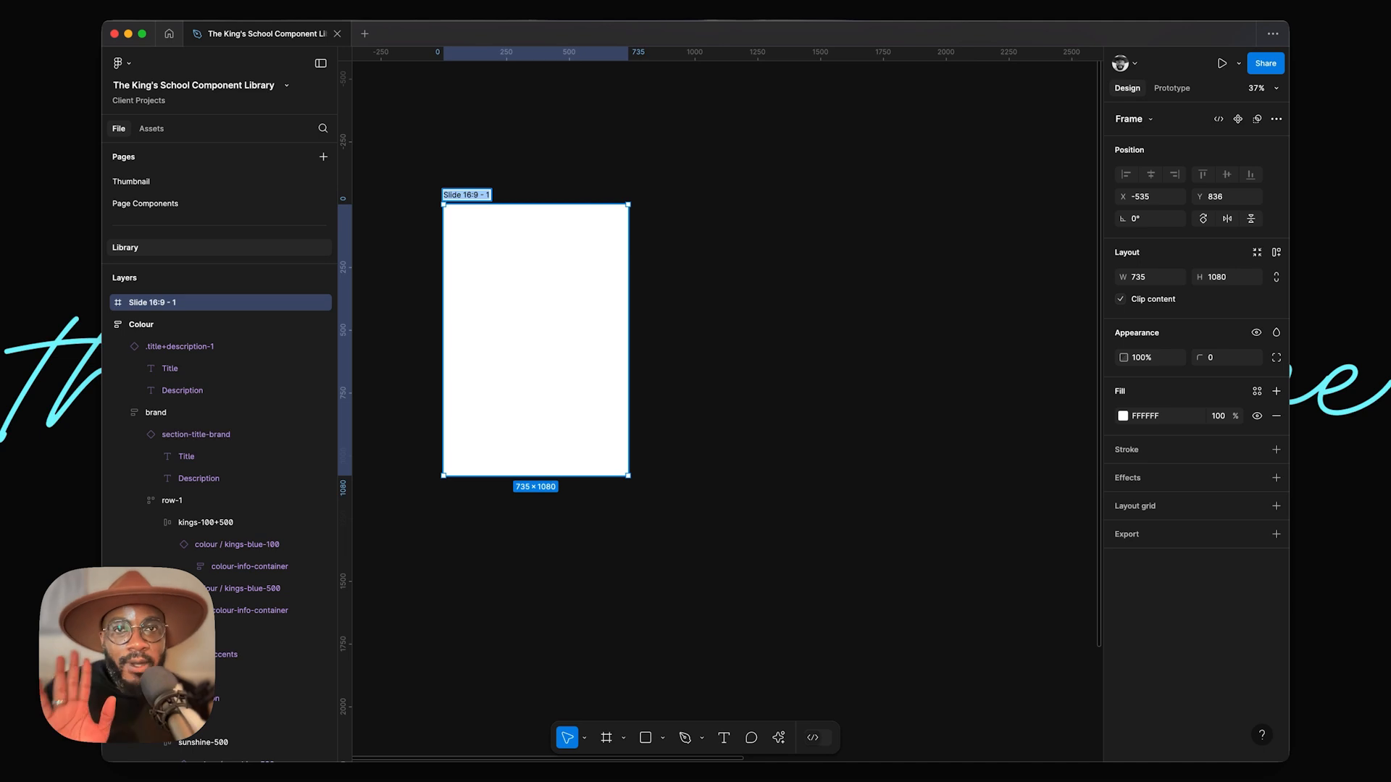
pyautogui.scroll(5, 475, 196)
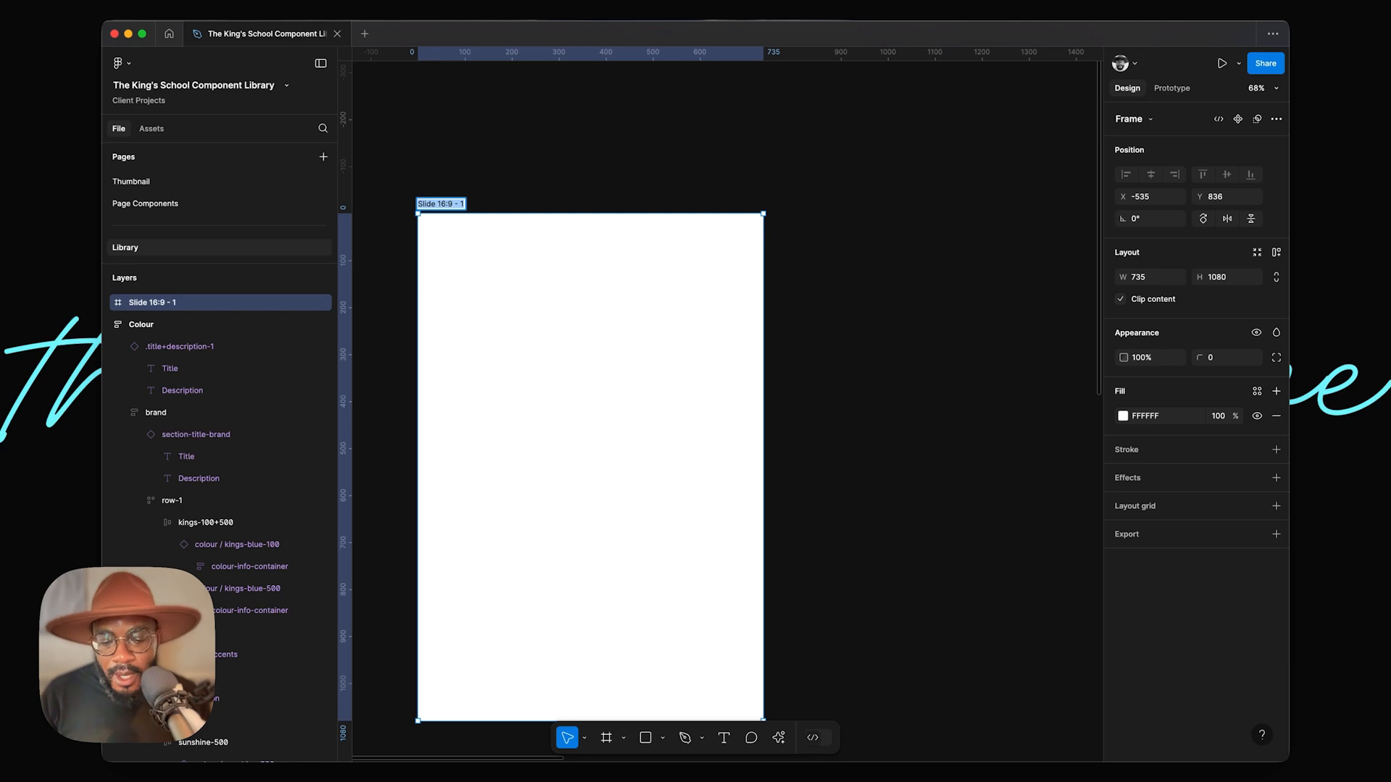
pyautogui.press('BackSpace')
pyautogui.press('Return')
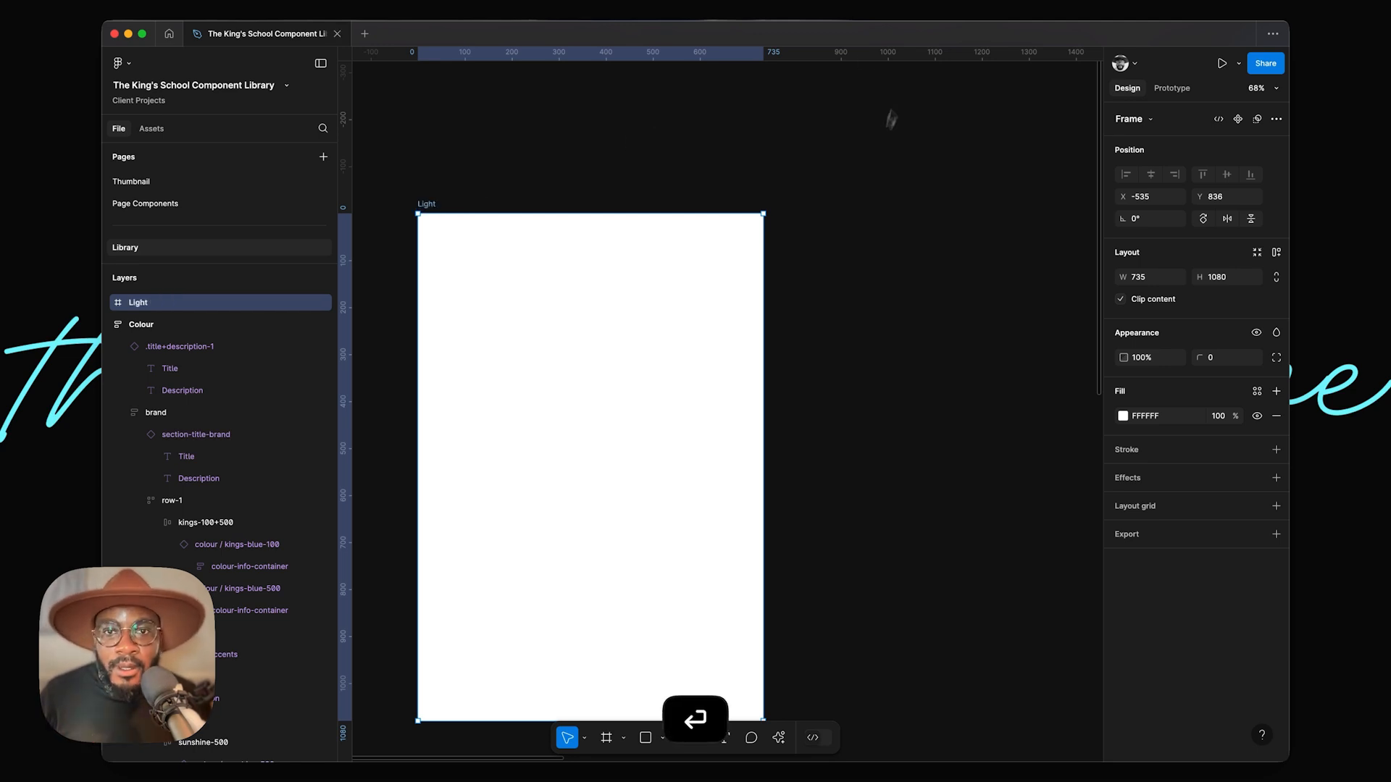
# Copy the main title and description block from the Colour frame and place the copy inside the Light frame.
pyautogui.scroll(-5, 843, 181)
pyautogui.hscroll(2, 739, 189)
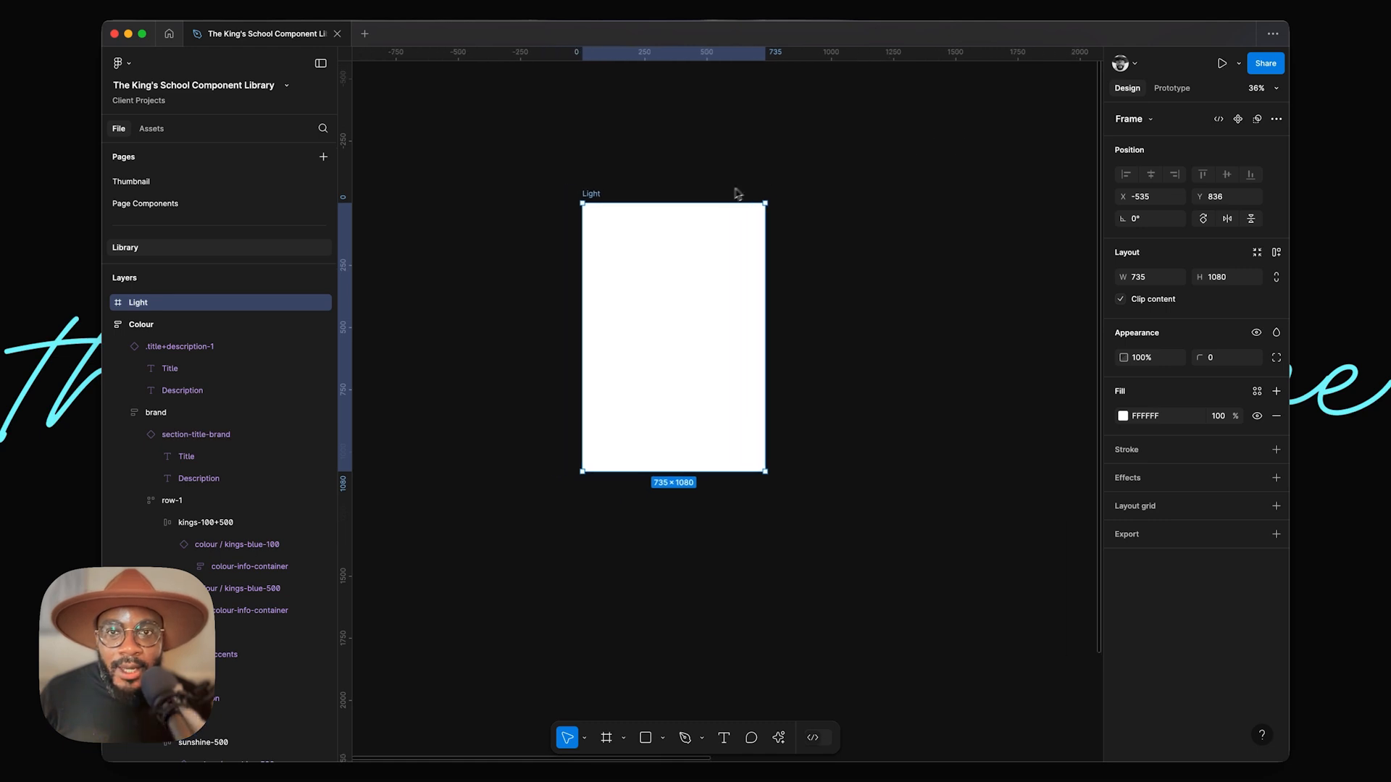
pyautogui.scroll(-3, 732, 230)
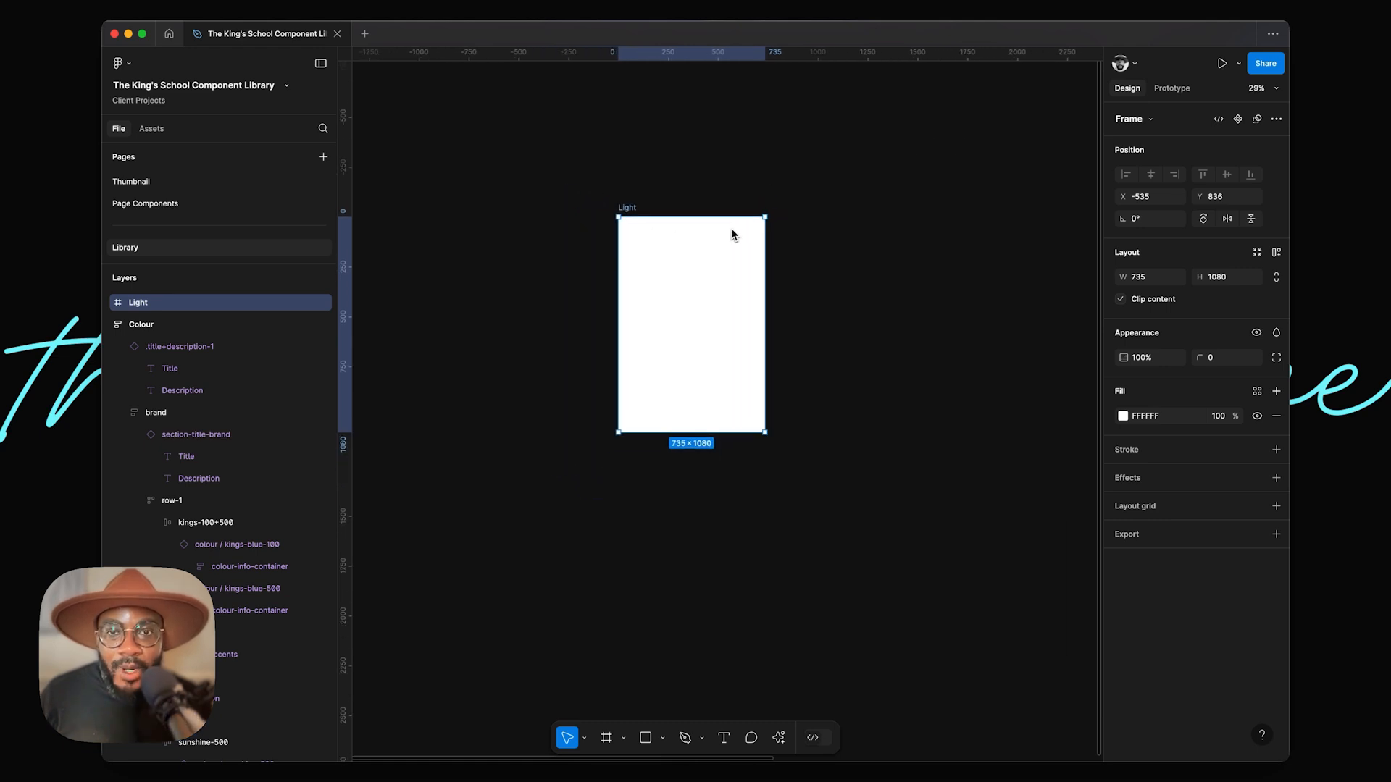
pyautogui.hscroll(6, 734, 234)
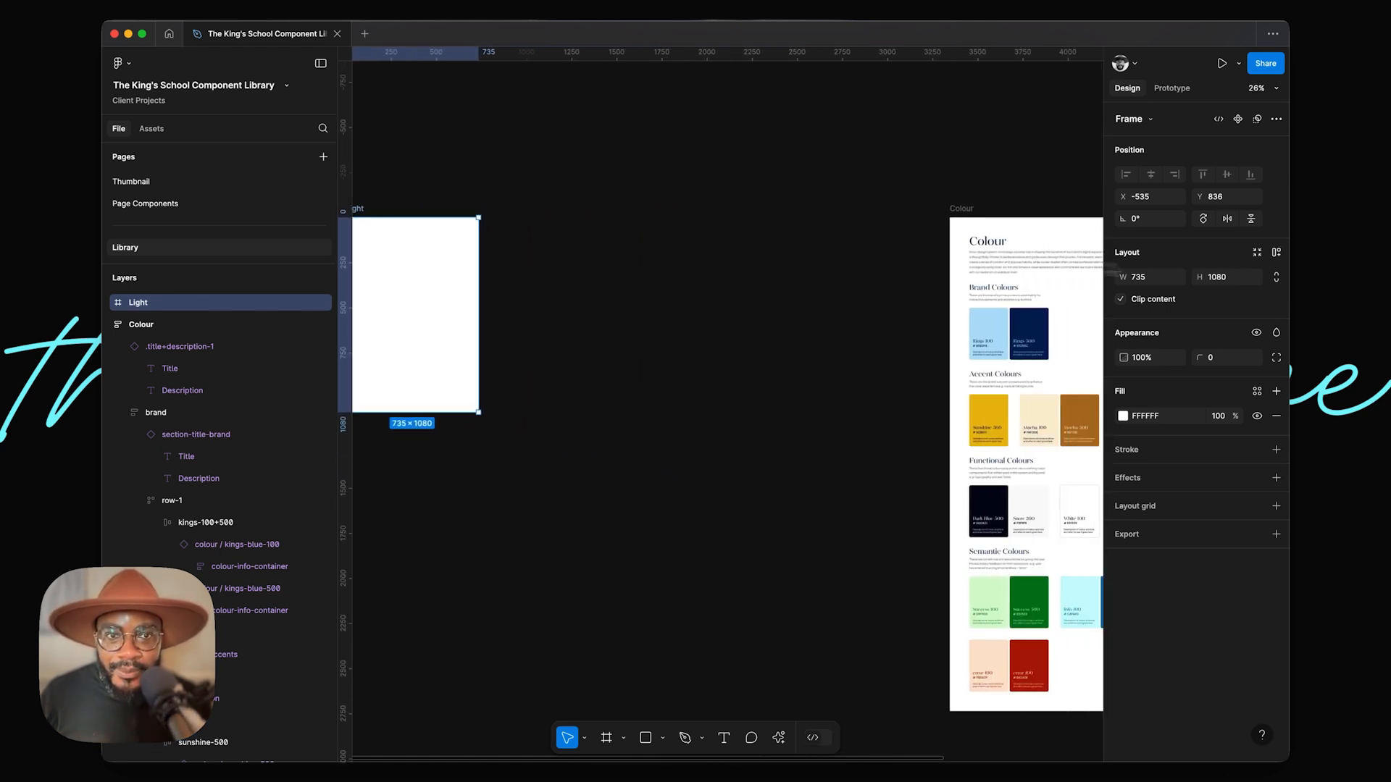
pyautogui.click(1019, 255)
pyautogui.moveTo(1032, 256); pyautogui.dragTo(673, 288)
pyautogui.hscroll(-2, 673, 288)
pyautogui.moveTo(840, 293); pyautogui.dragTo(587, 294)
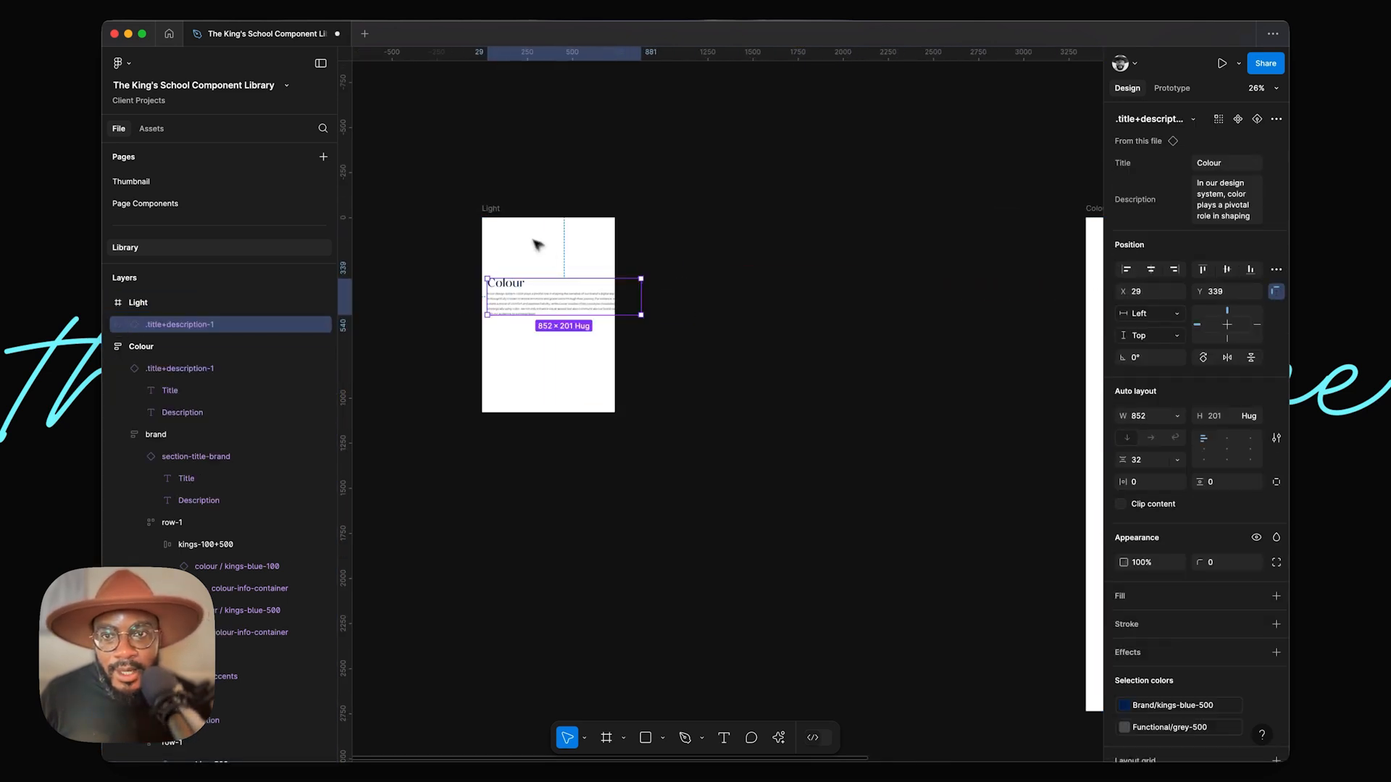
# Enlarge the Light frame to about 1194 × 1469 and reposition the title block inside it at about X 171, Y 308.
pyautogui.click(490, 209)
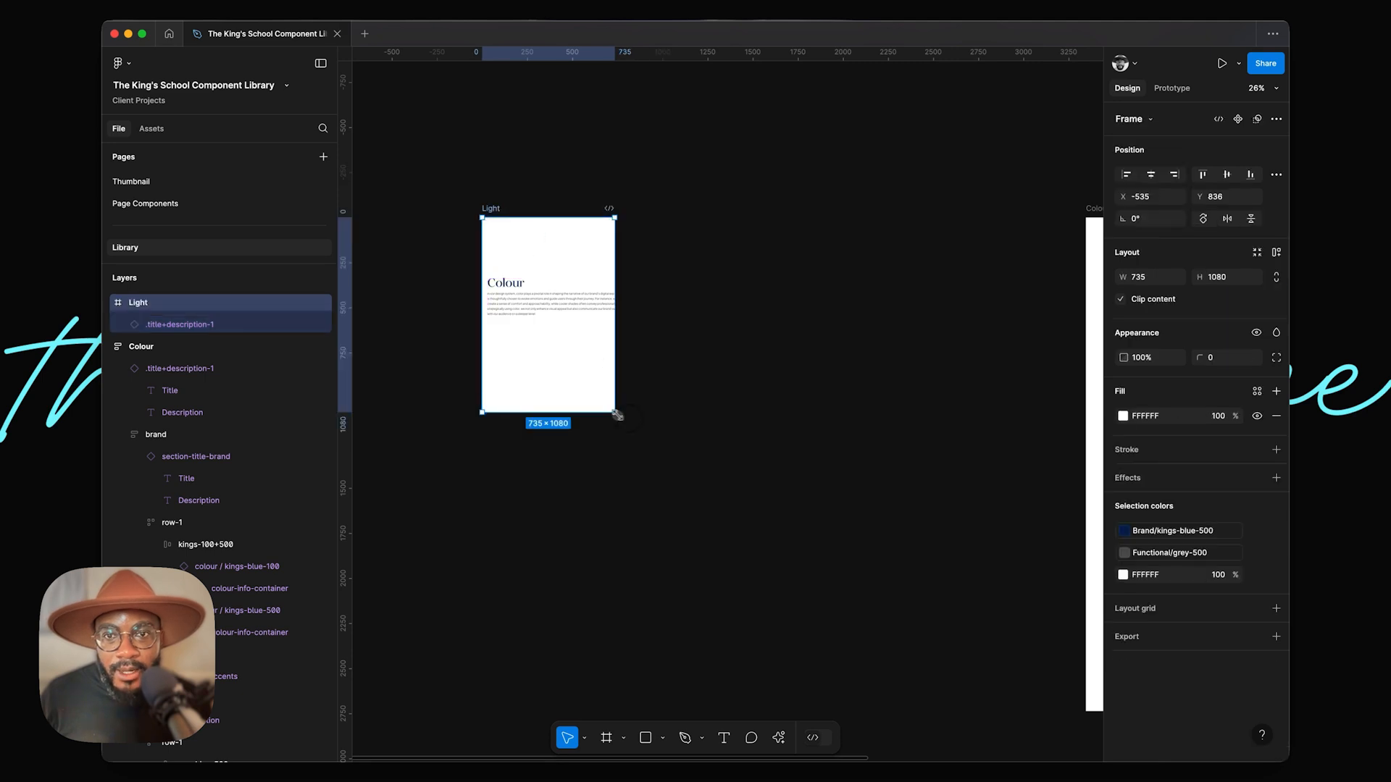
pyautogui.moveTo(614, 415); pyautogui.dragTo(707, 494)
pyautogui.scroll(5, 652, 397)
pyautogui.hscroll(-2, 645, 376)
pyautogui.click(619, 239)
pyautogui.moveTo(621, 244); pyautogui.dragTo(664, 236)
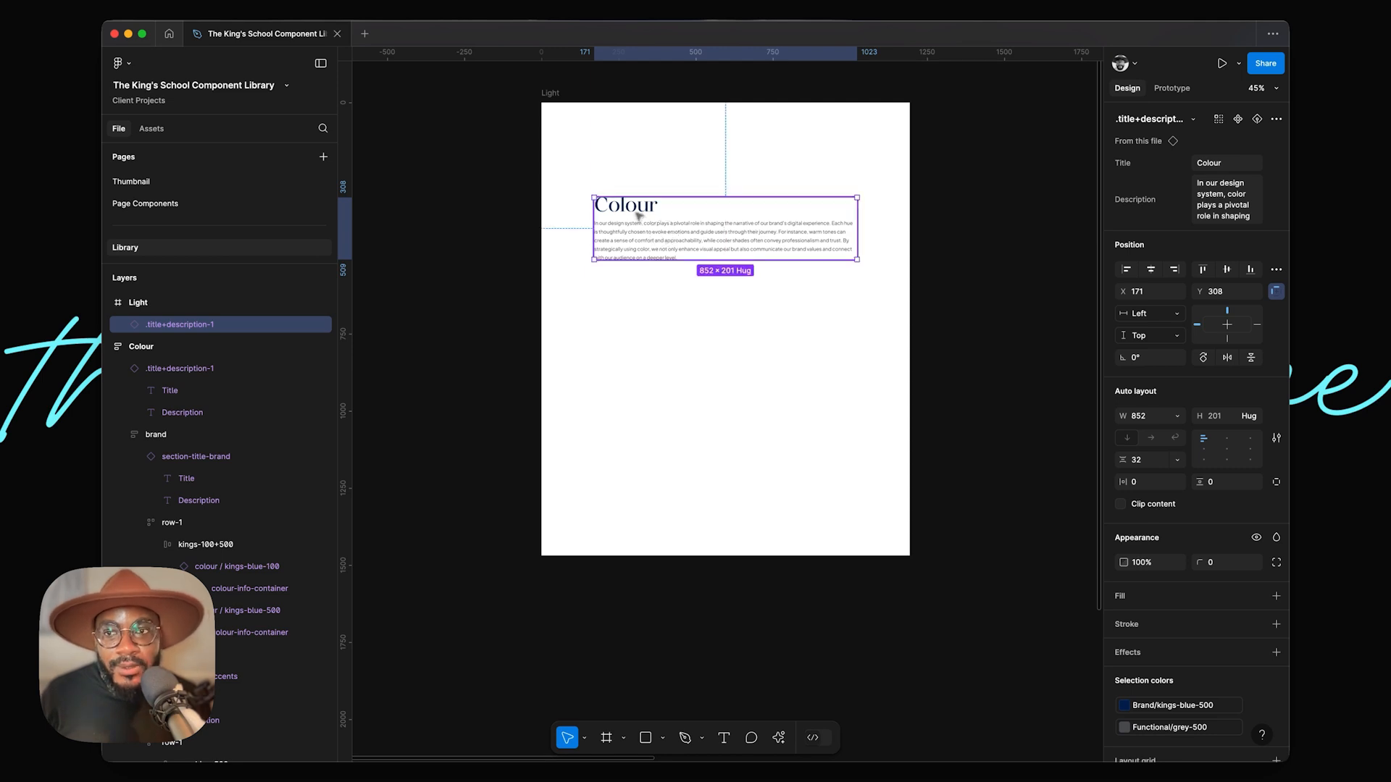
# Link the fill of the Colour title in the Light frame to the title-text variable from the Colour collection.
pyautogui.doubleClick(638, 207)
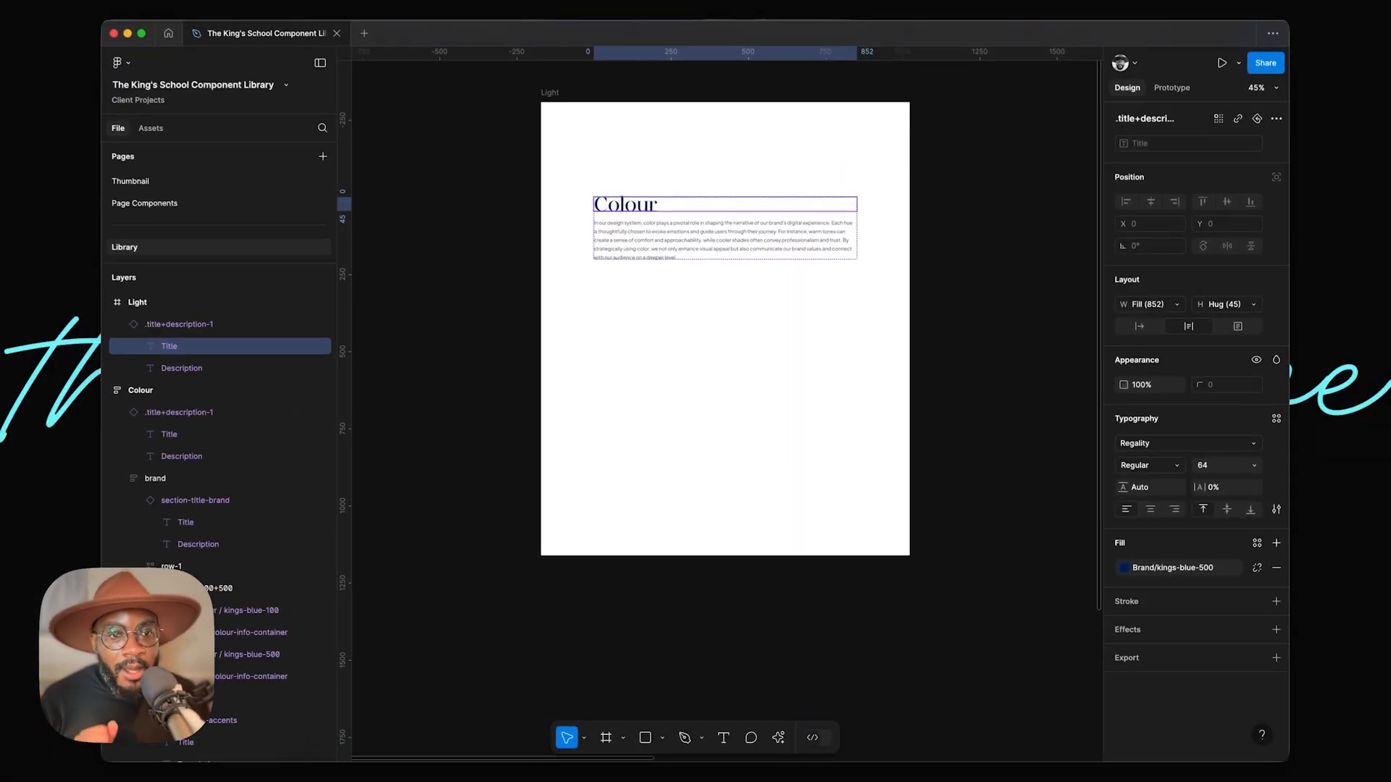
pyautogui.click(994, 320)
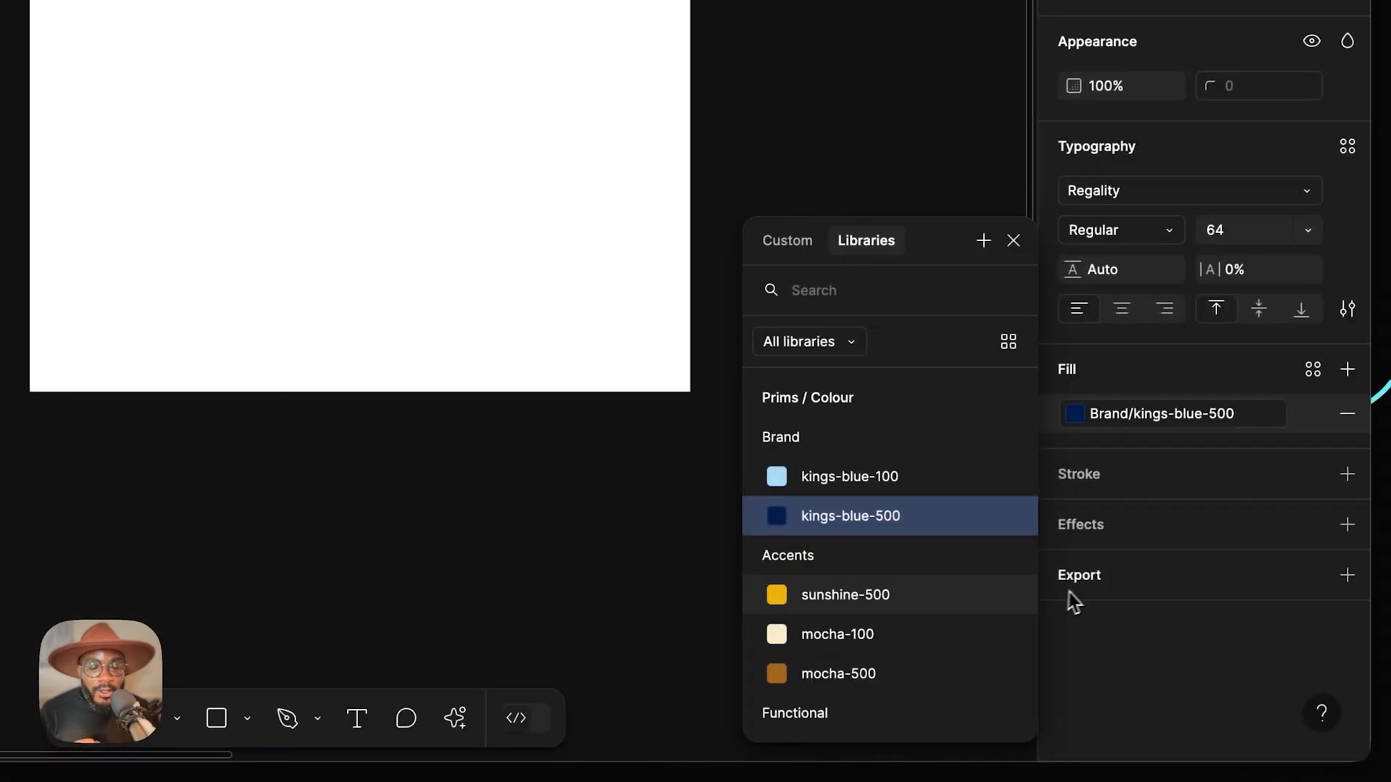
pyautogui.scroll(-5, 1289, 625)
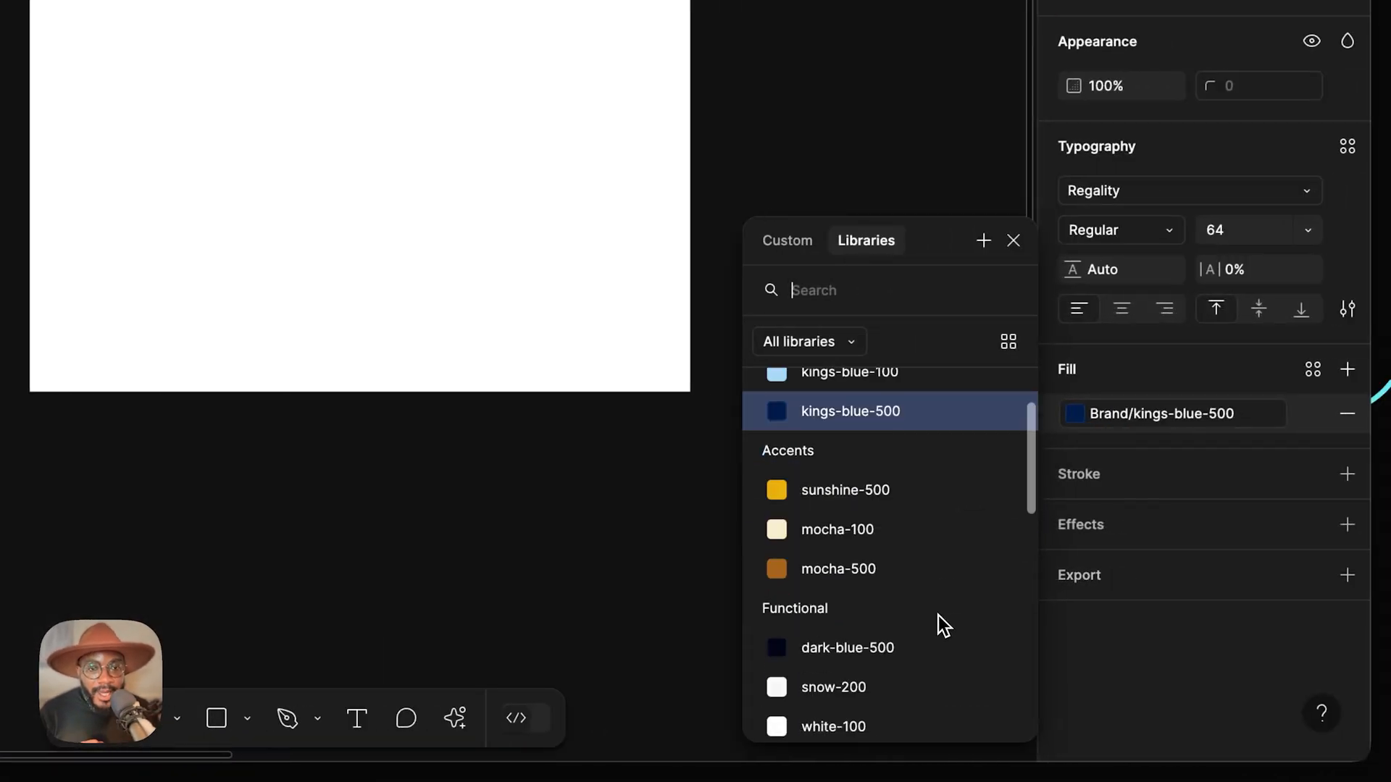
pyautogui.scroll(-6, 891, 558)
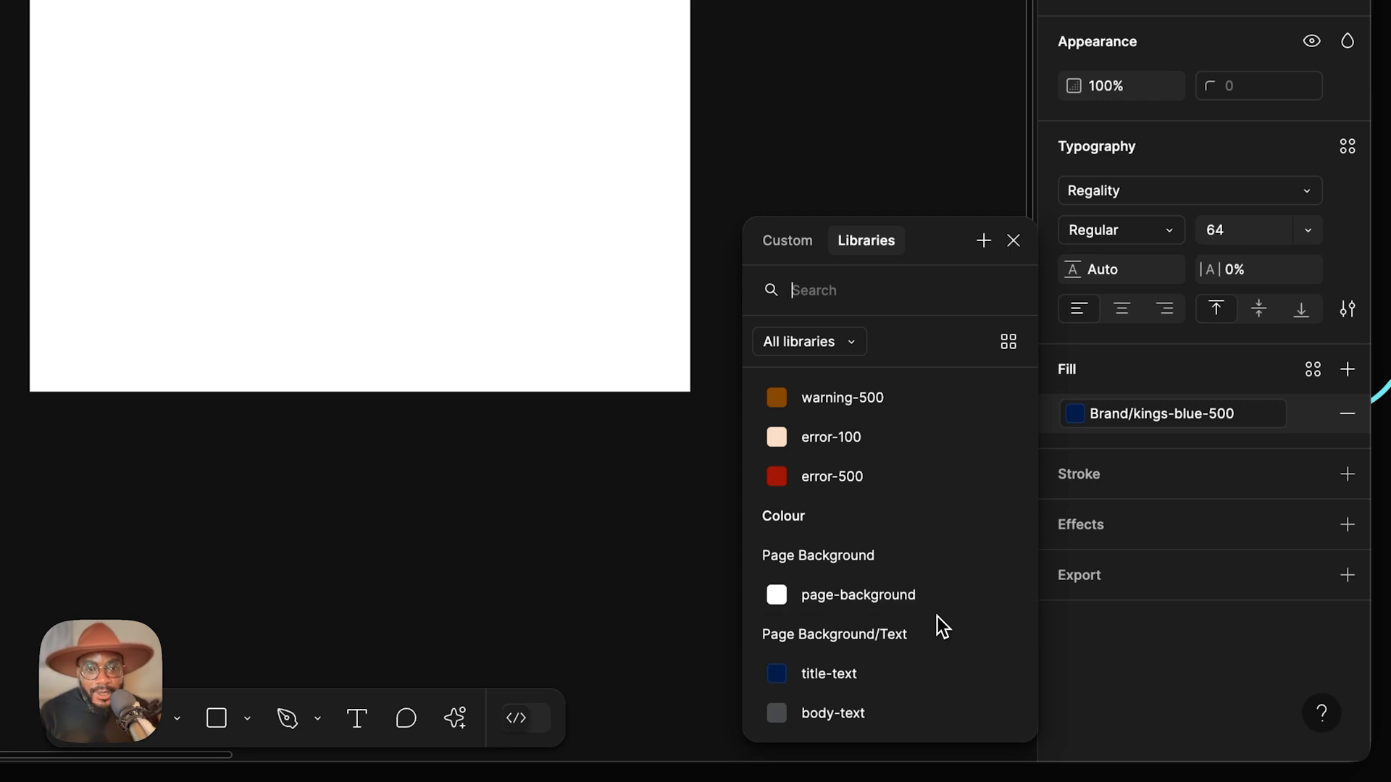
pyautogui.click(1202, 427)
pyautogui.click(1076, 415)
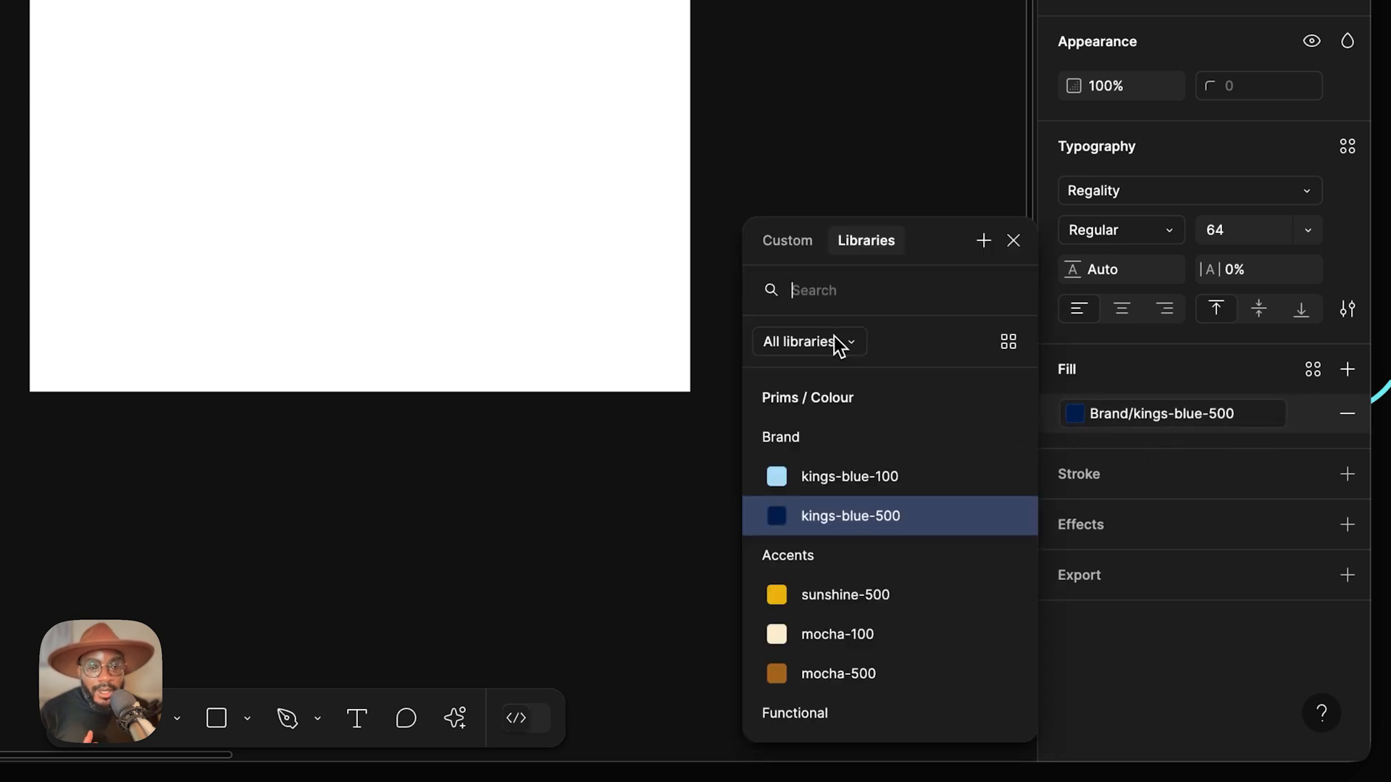
pyautogui.scroll(-10, 862, 562)
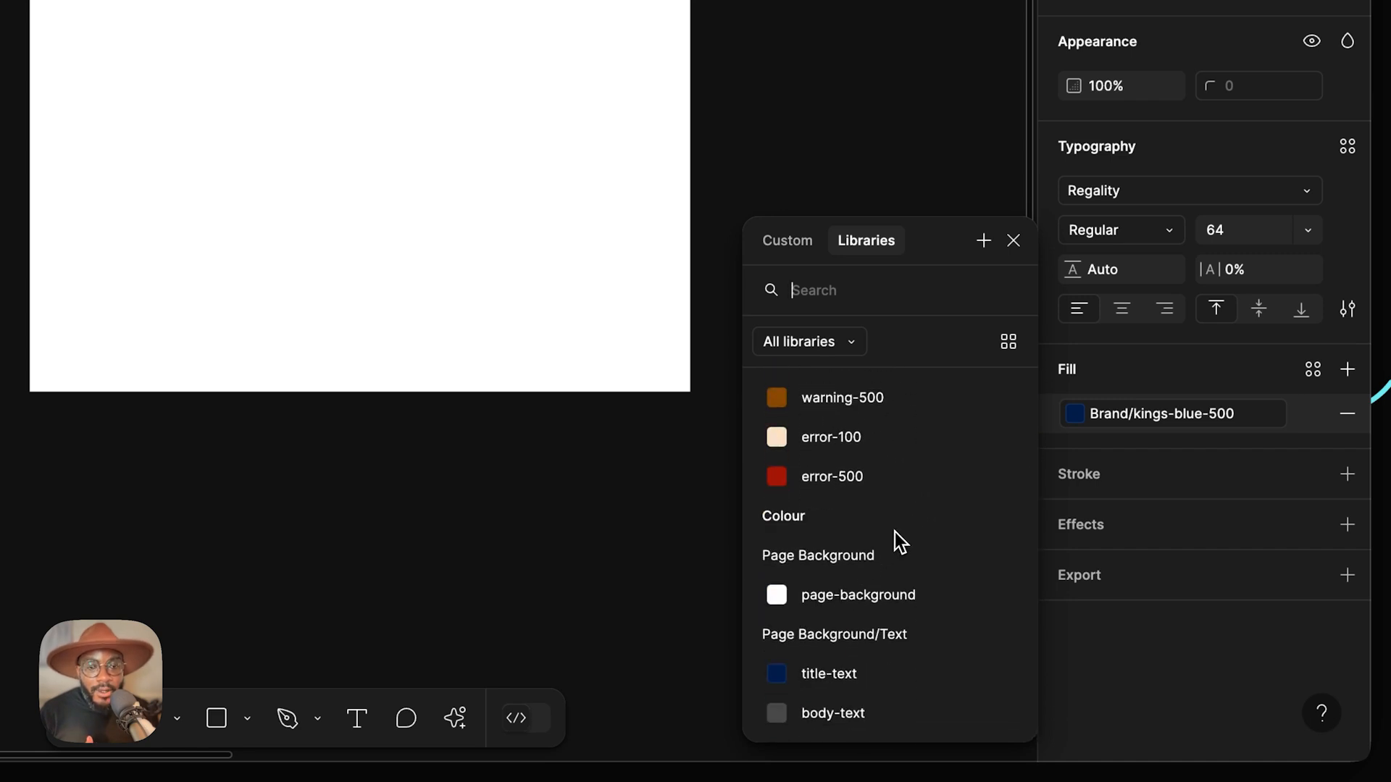
pyautogui.click(840, 674)
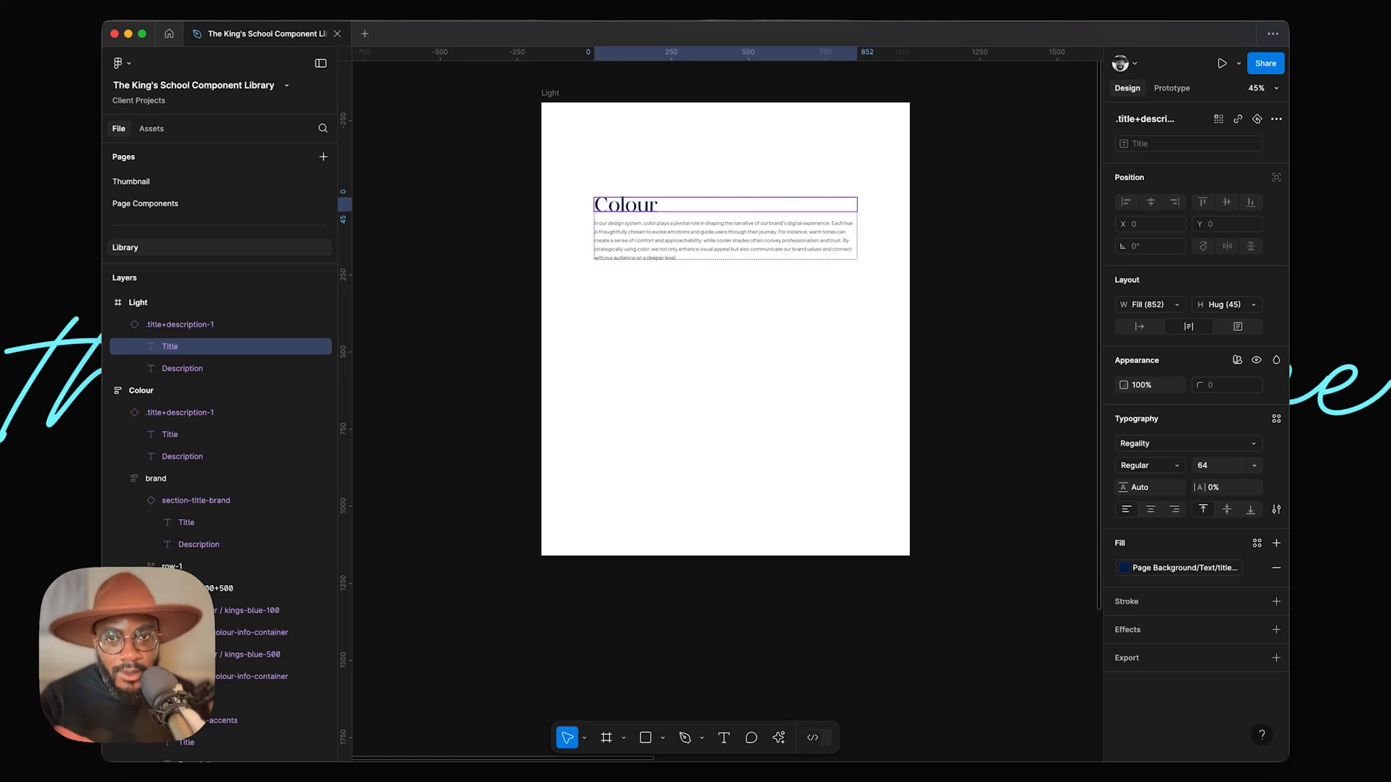
# Link the fill of the description text in the Light frame to the body-text variable.
pyautogui.scroll(6, 782, 422)
pyautogui.scroll(3, 783, 422)
pyautogui.hscroll(-2, 761, 335)
pyautogui.scroll(-2, 761, 335)
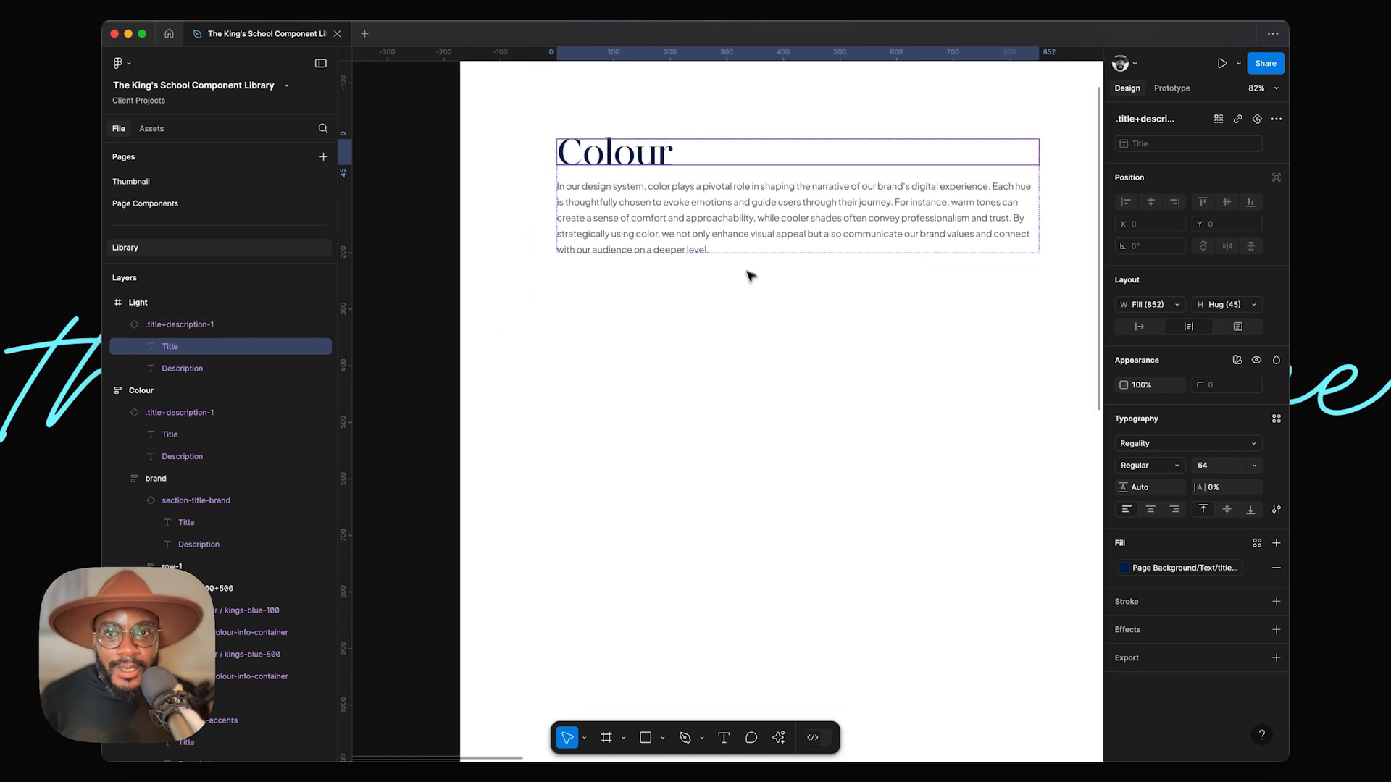
pyautogui.click(693, 202)
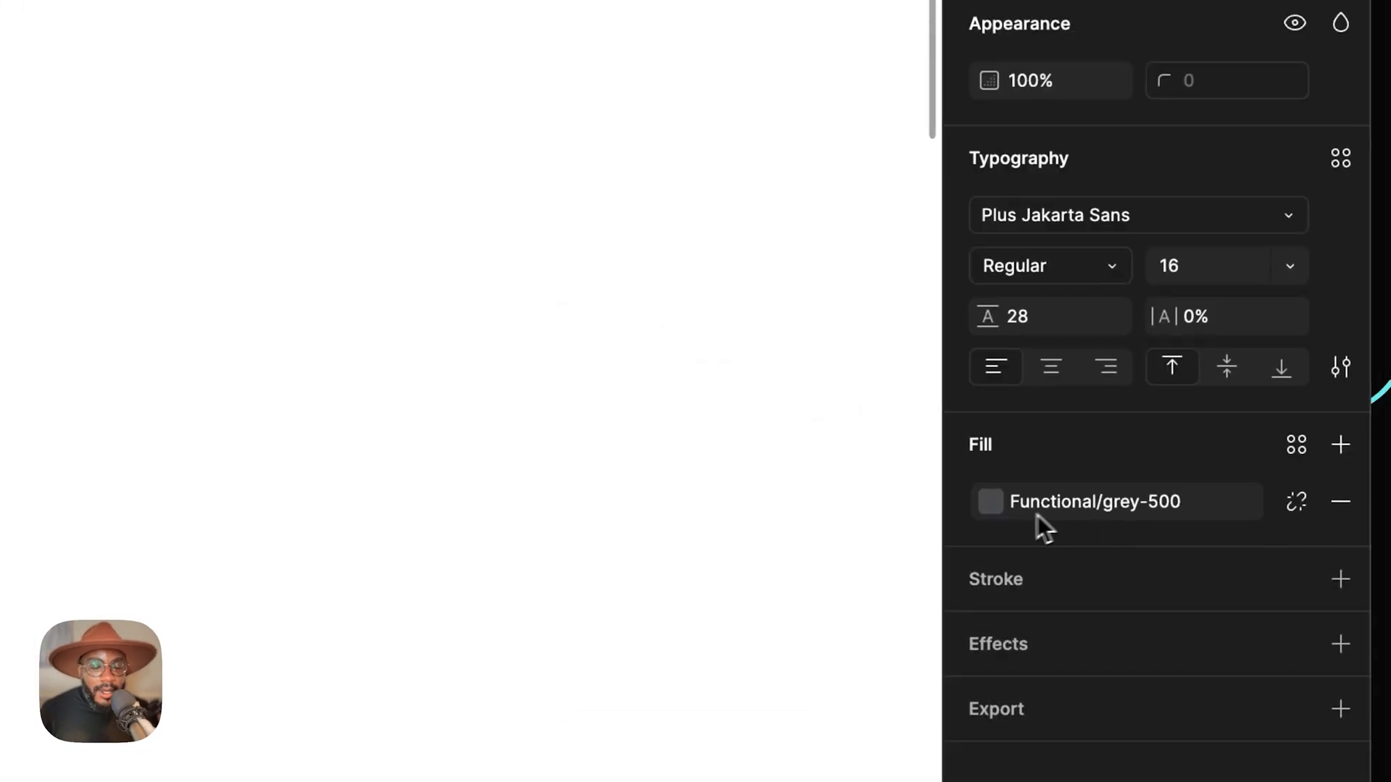
pyautogui.click(991, 505)
pyautogui.scroll(-5, 747, 583)
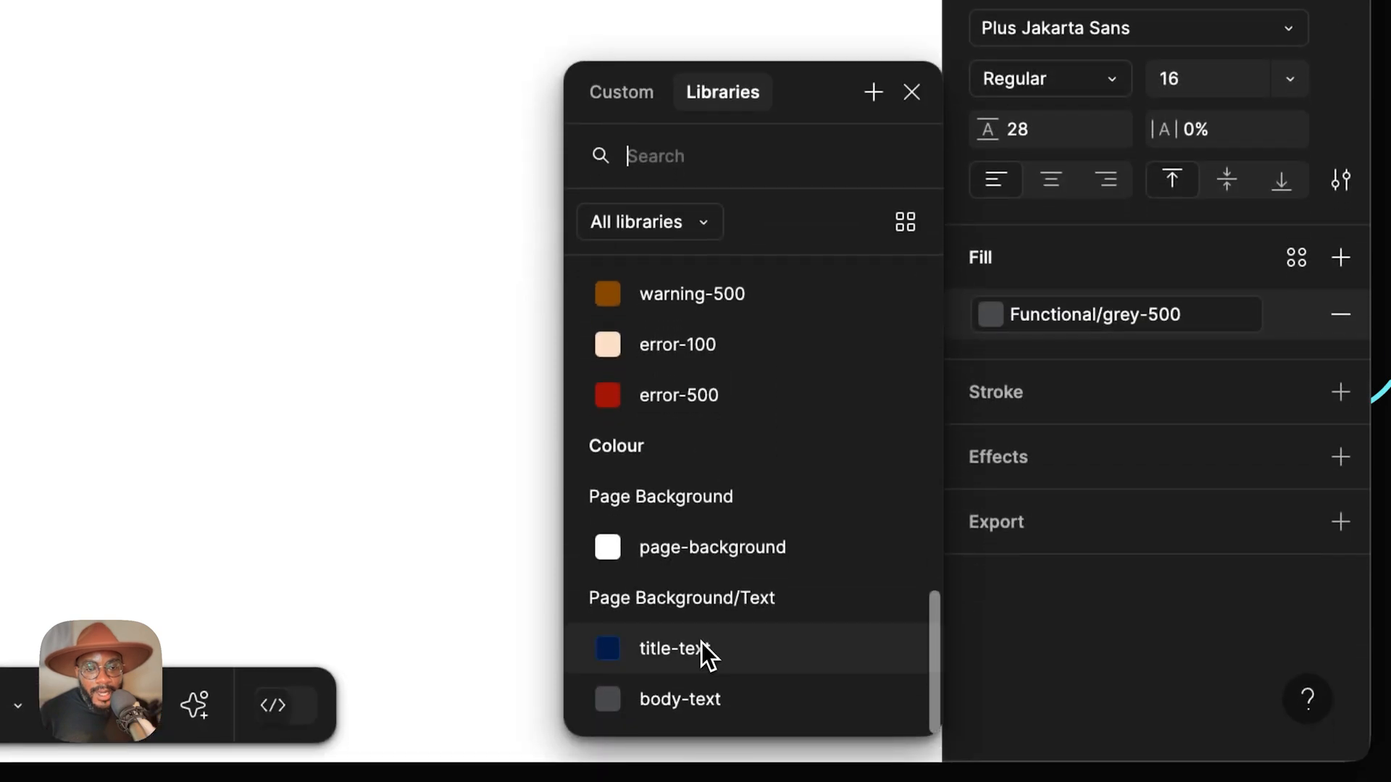
pyautogui.click(708, 681)
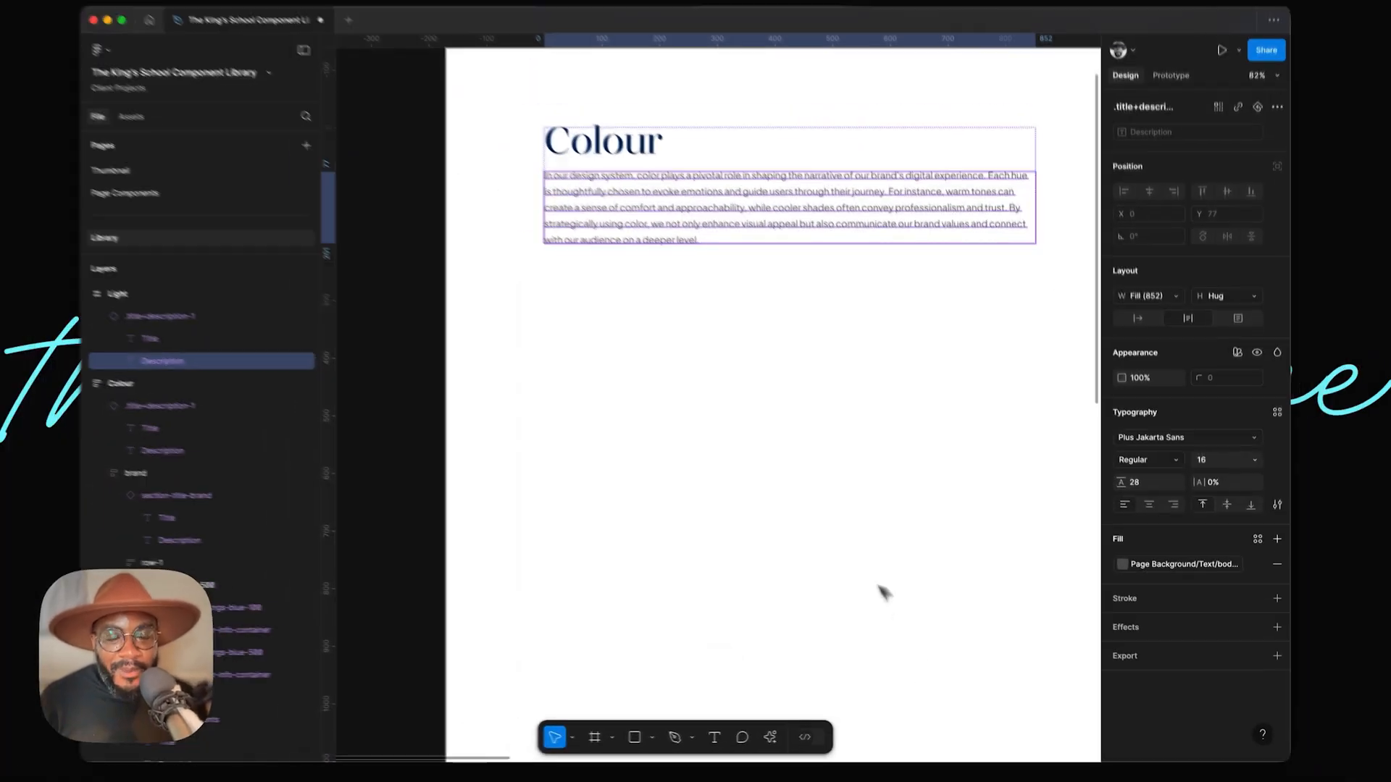
# Move the title and description block out of the Light frame onto the empty canvas beside it.
pyautogui.hotkey('shift', '1')
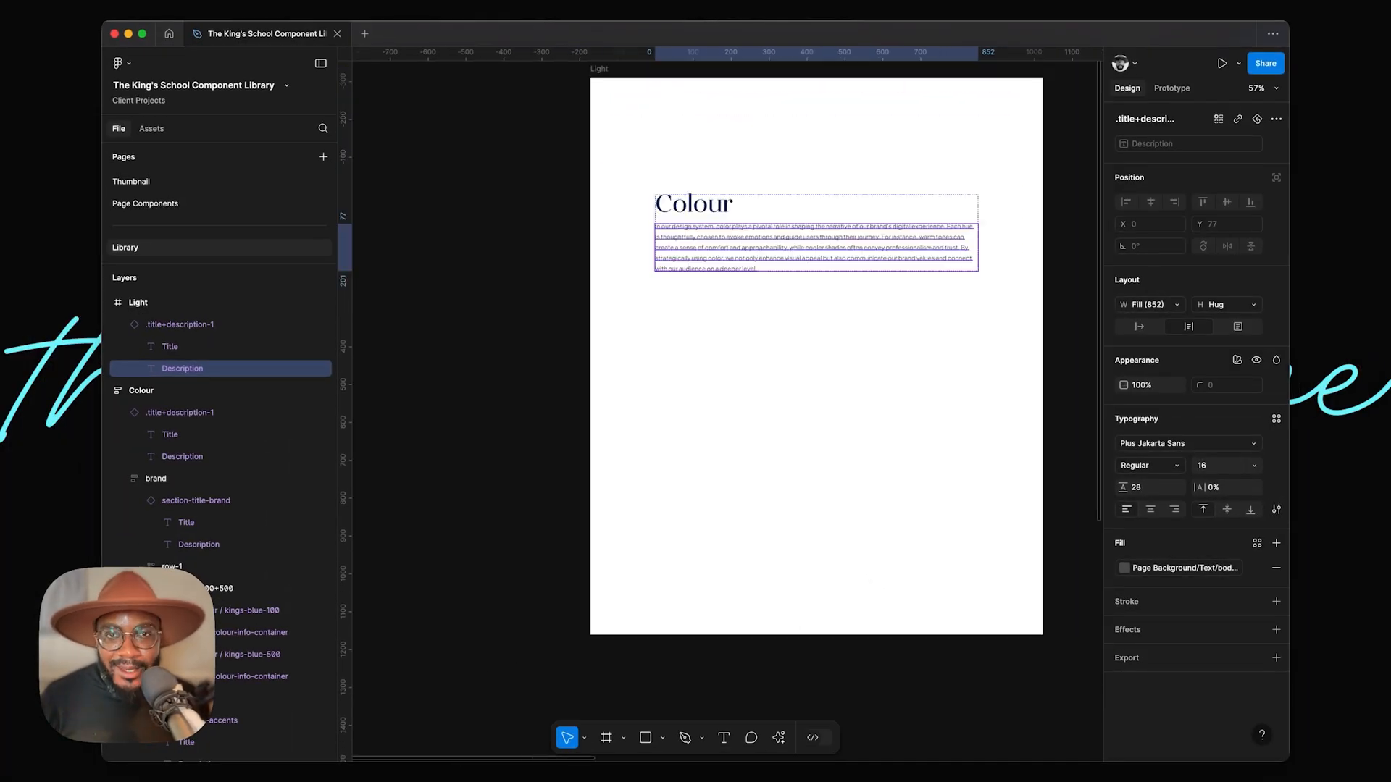
pyautogui.hscroll(2, 728, 405)
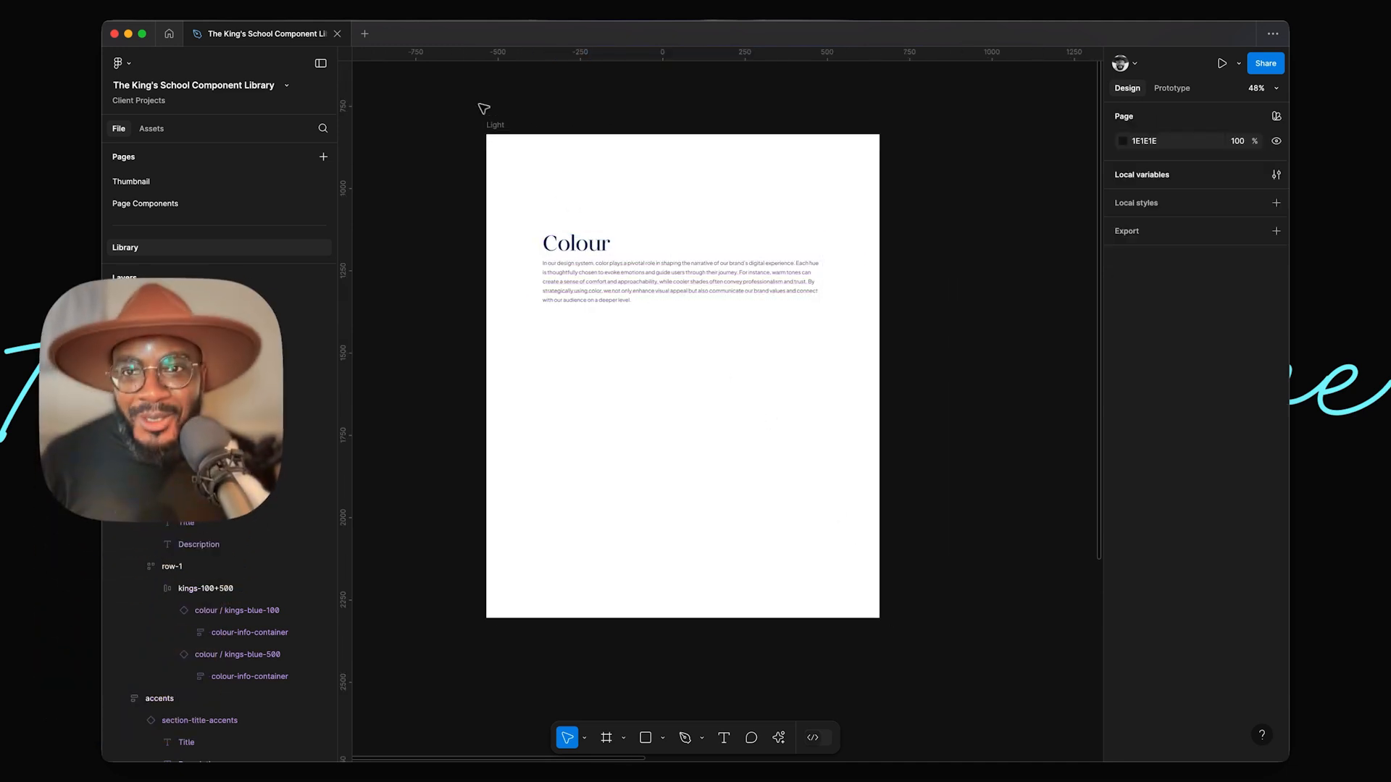
pyautogui.click(492, 125)
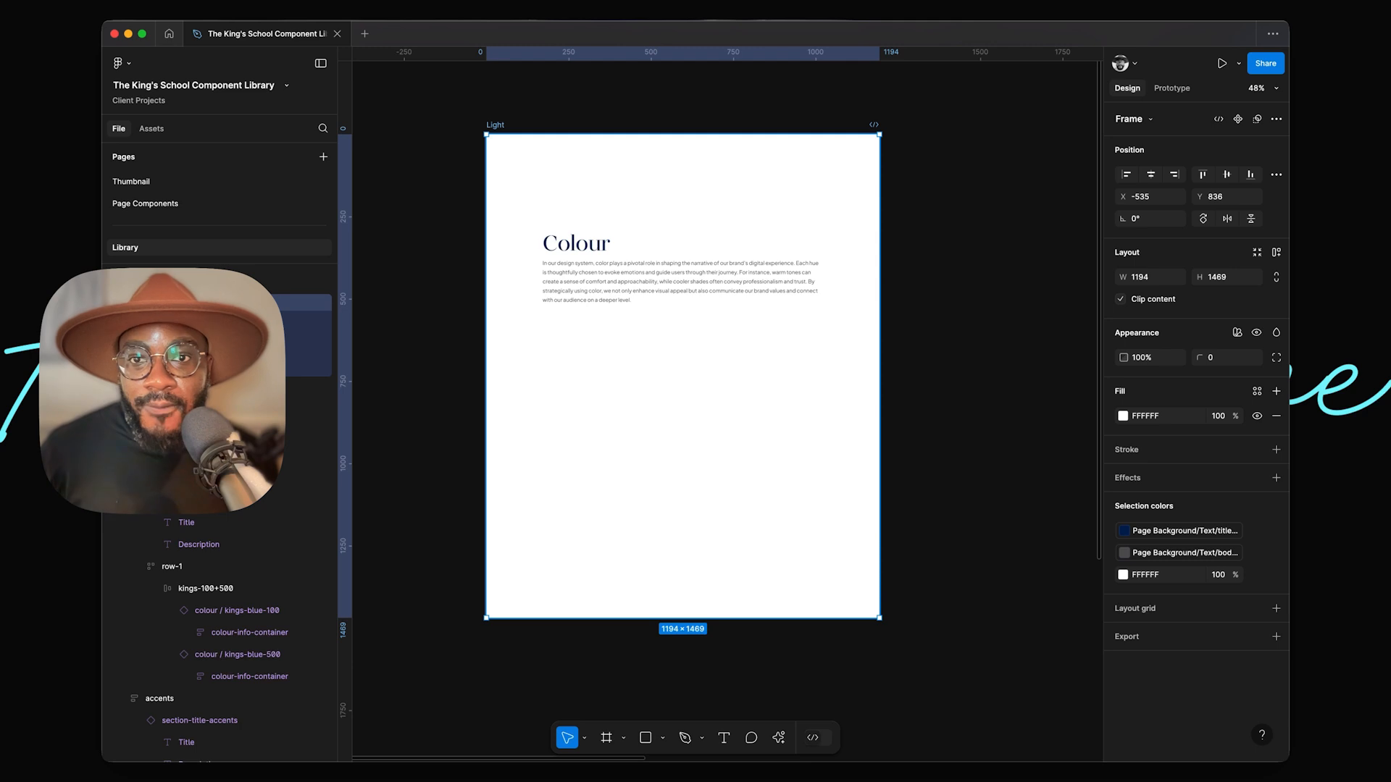
pyautogui.scroll(-3, 822, 223)
pyautogui.scroll(2, 823, 223)
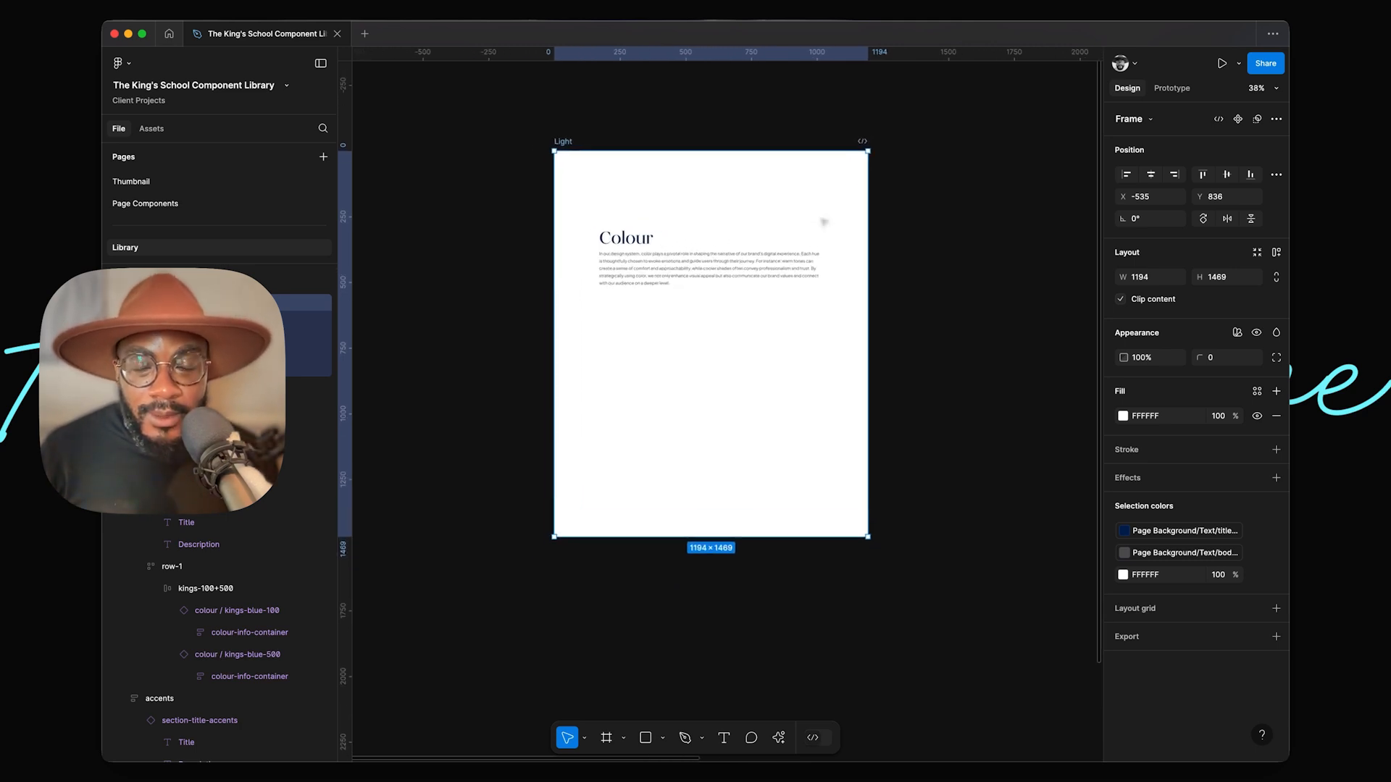
pyautogui.click(992, 249)
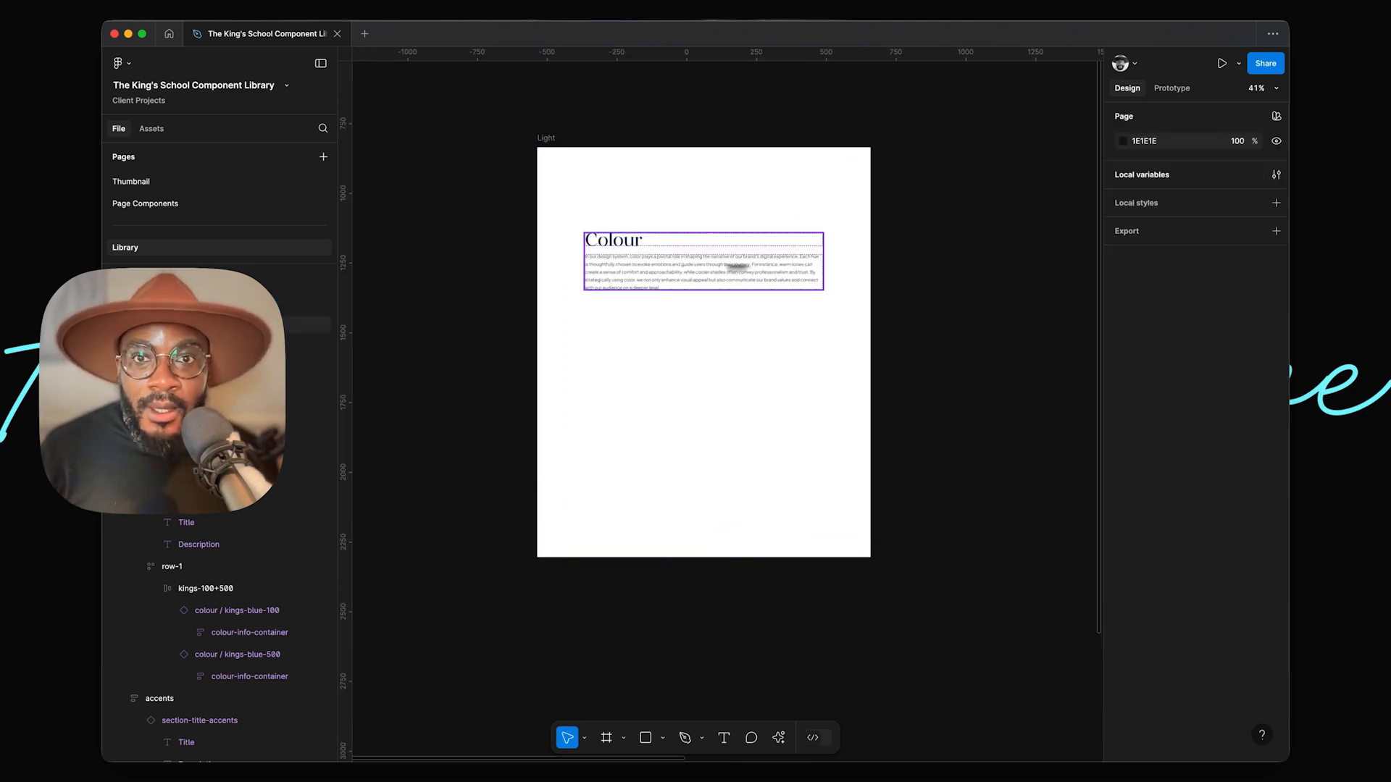
pyautogui.moveTo(609, 268); pyautogui.dragTo(996, 255)
# Link the Light frame's fill to the page-background variable from the Colour collection.
pyautogui.click(549, 139)
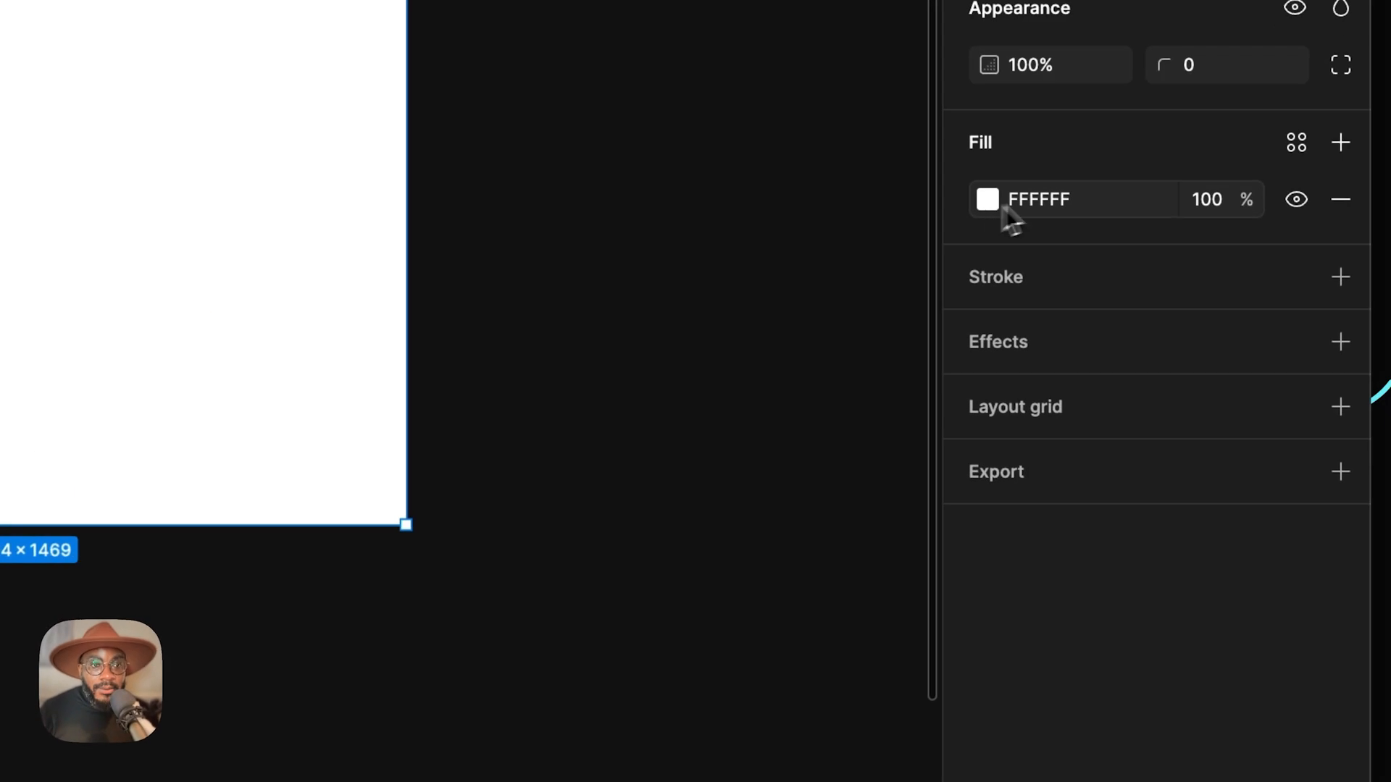
pyautogui.click(1296, 143)
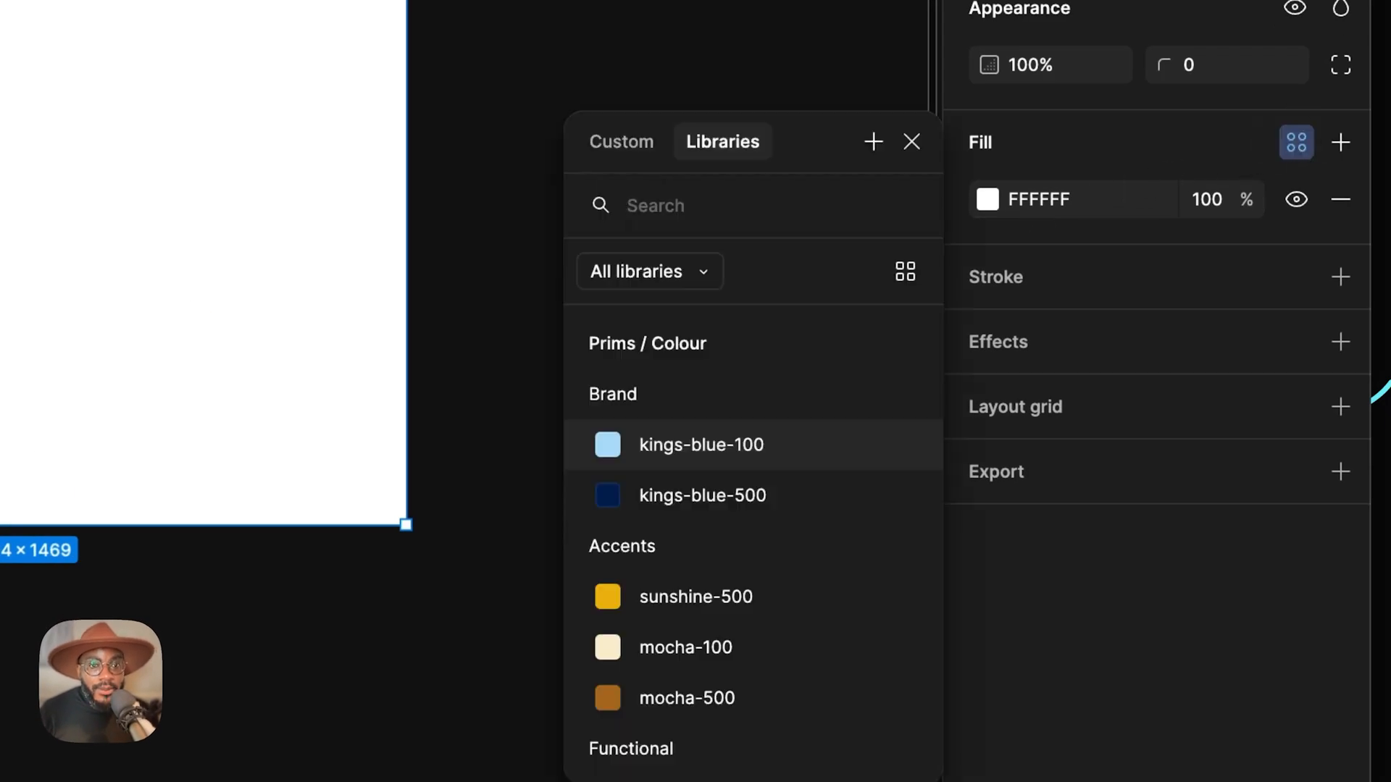
pyautogui.scroll(-10, 761, 456)
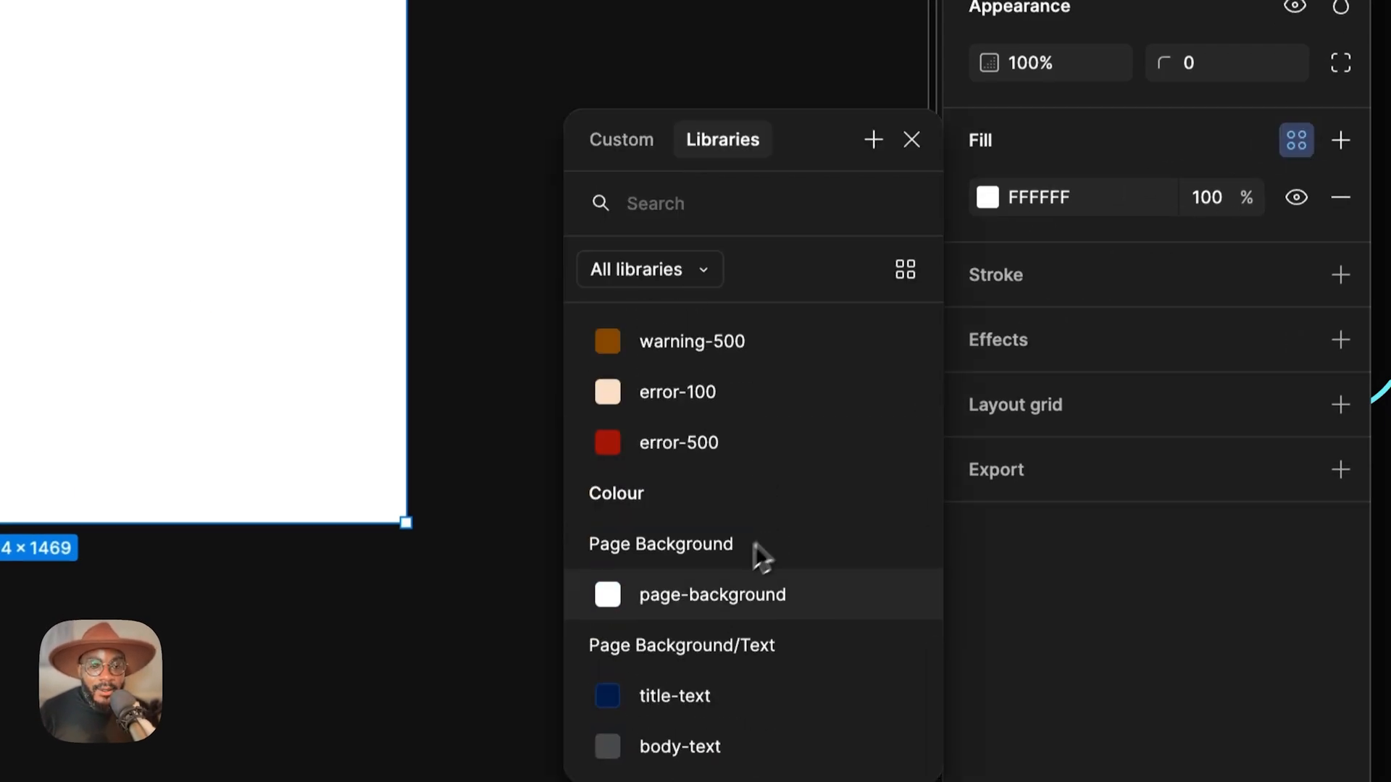
pyautogui.click(692, 564)
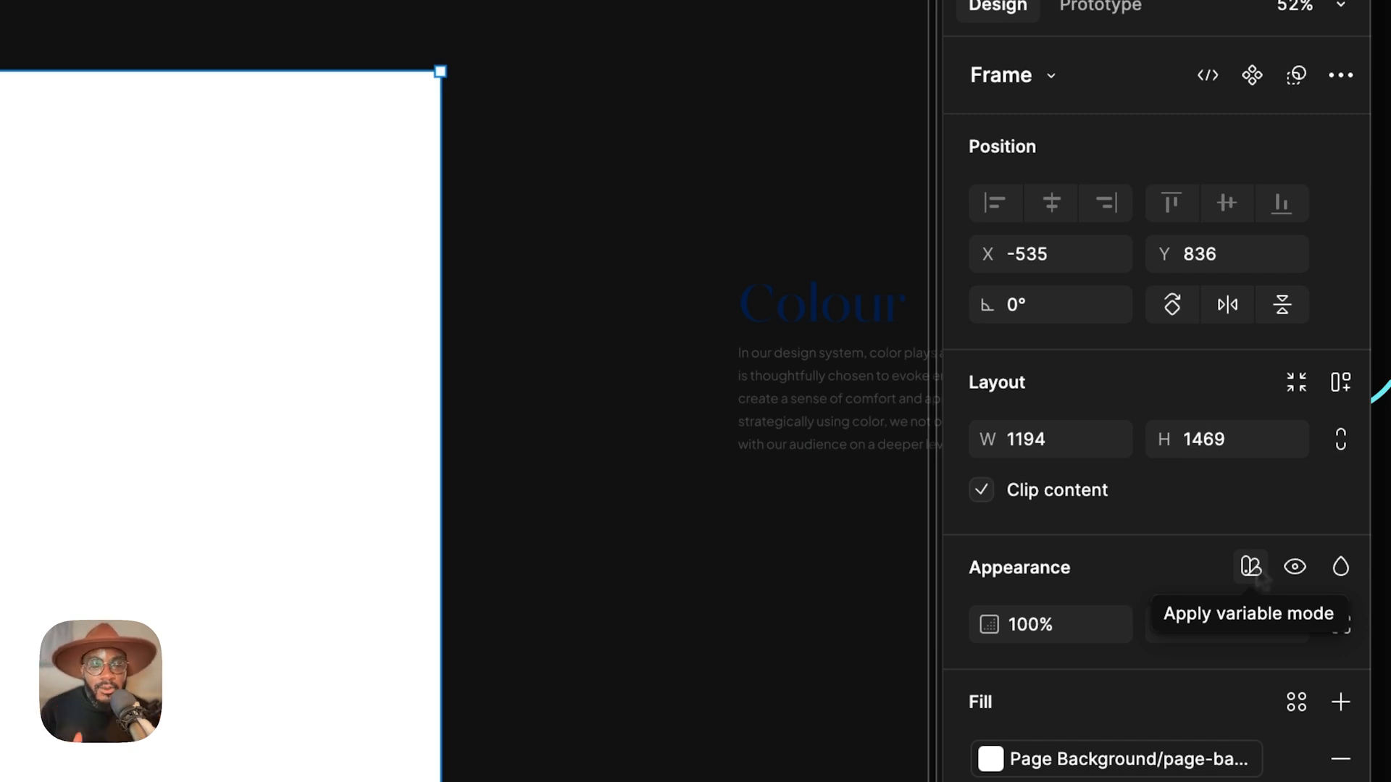
# Move the title and description block from the empty canvas back into the Light frame.
pyautogui.click(812, 257)
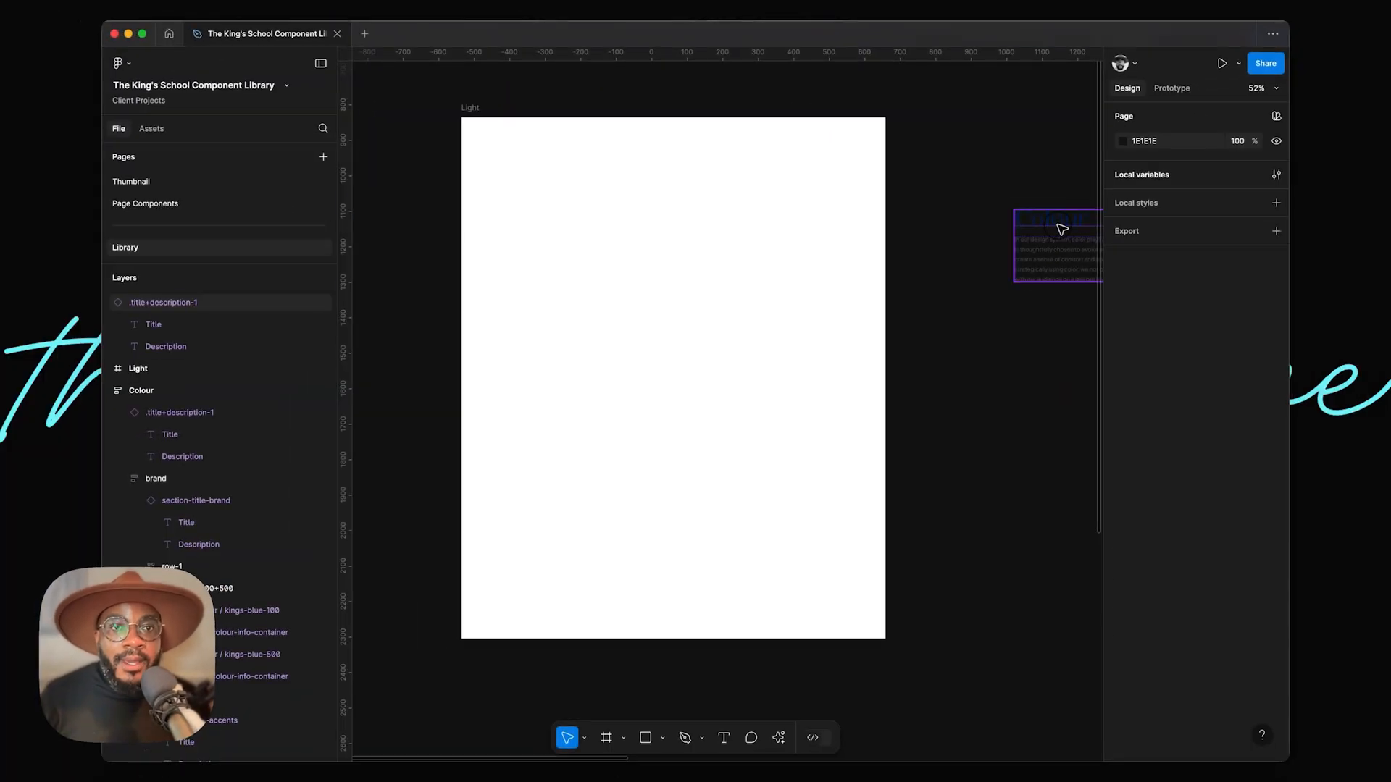
pyautogui.moveTo(823, 325); pyautogui.dragTo(66, 365)
pyautogui.moveTo(717, 245); pyautogui.dragTo(579, 279)
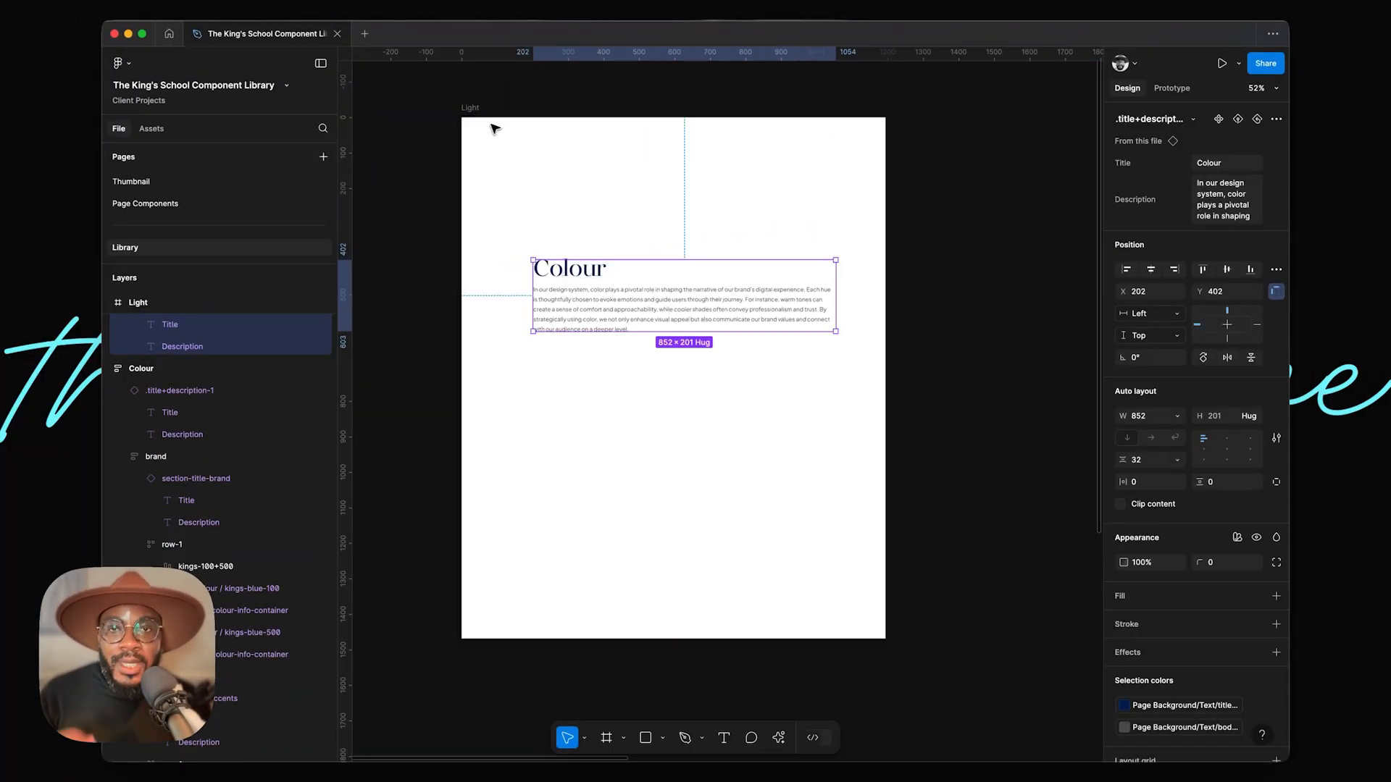
# Review the Light and Dark values of the Colour collection's page-background, title-text and body-text variables, and close the variables.
pyautogui.click(471, 110)
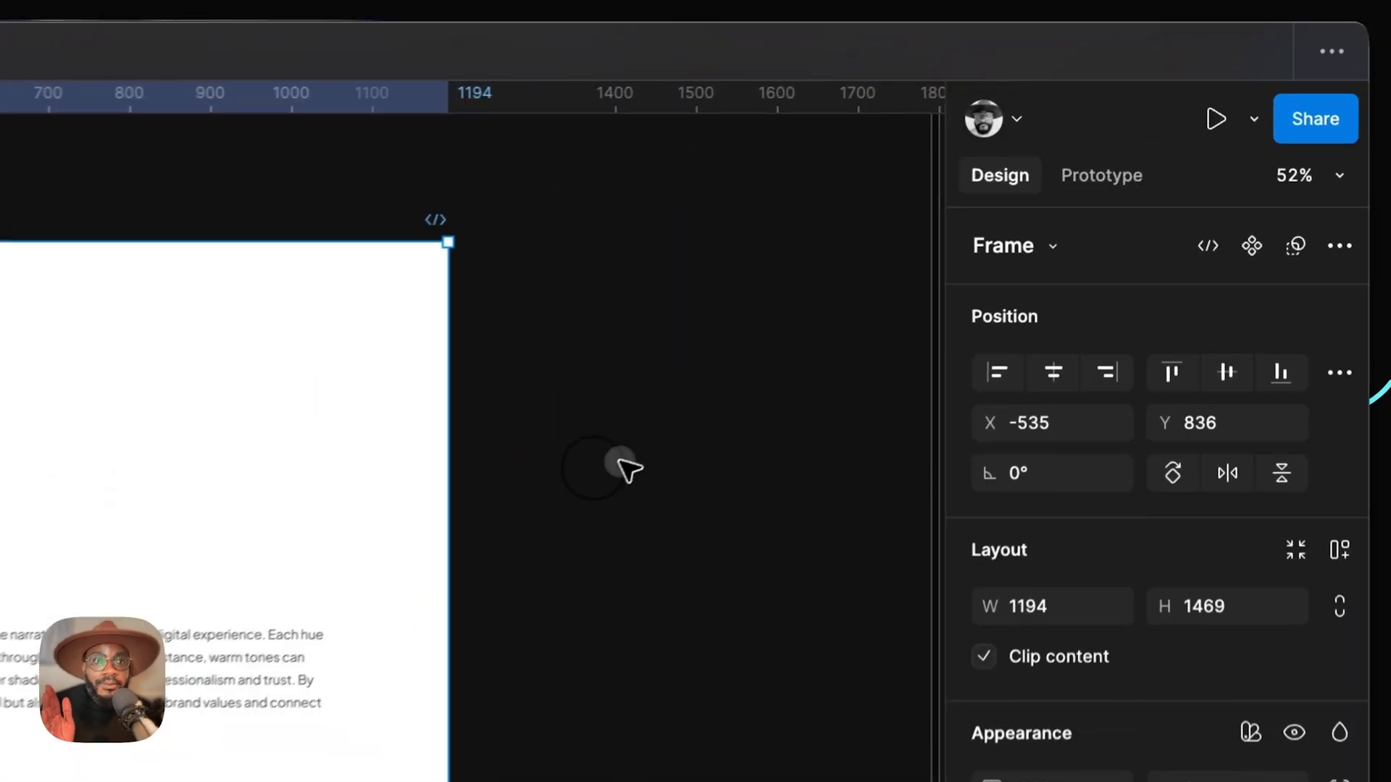
pyautogui.click(963, 215)
pyautogui.click(1276, 174)
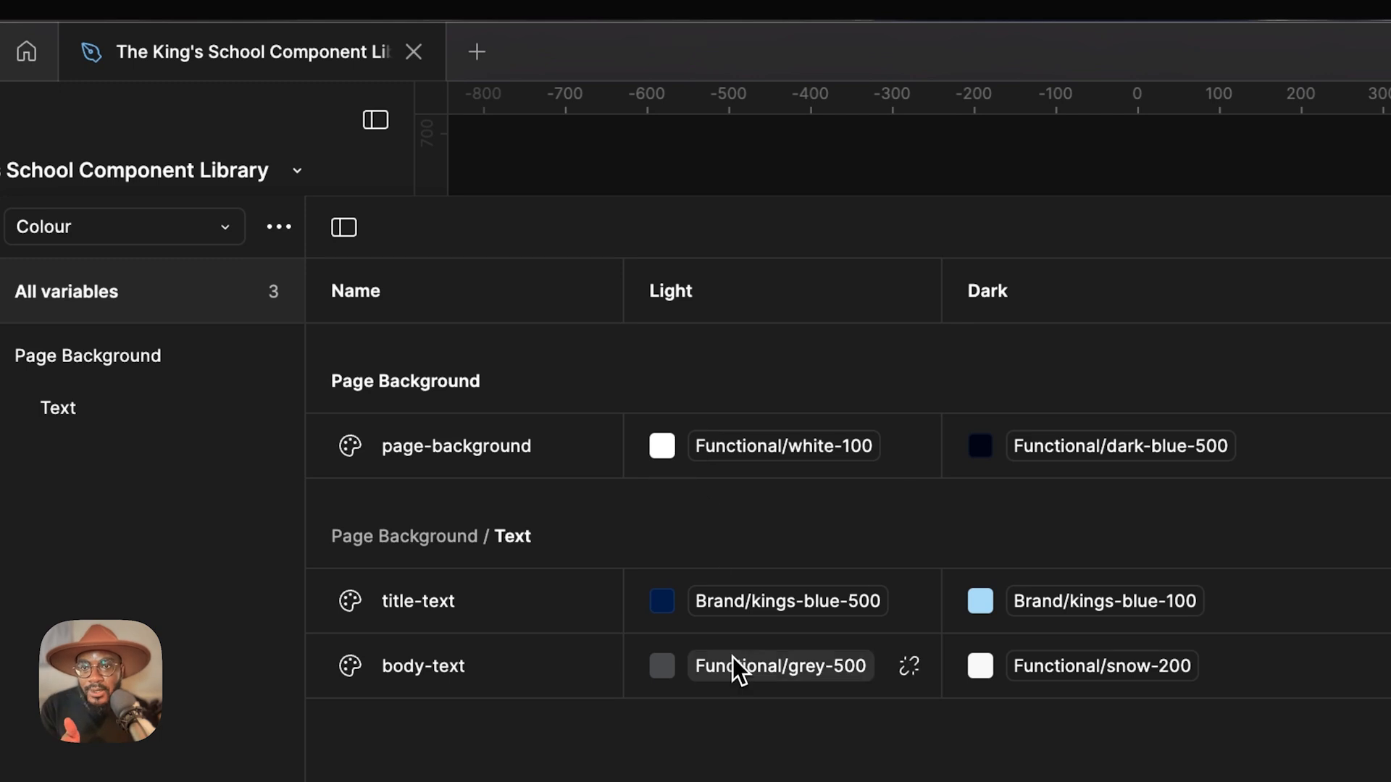
pyautogui.moveTo(735, 679)
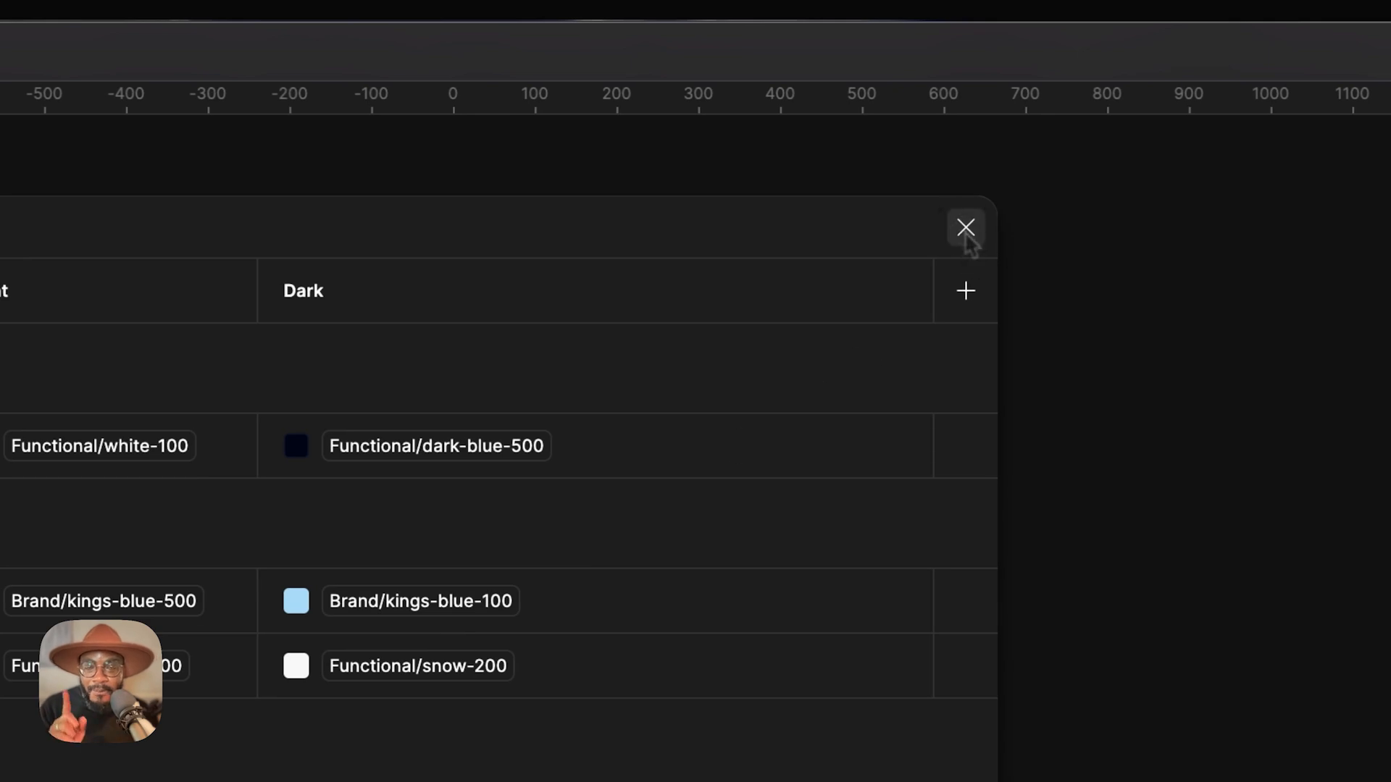
pyautogui.click(965, 227)
# Set the Light frame's Colour variable mode explicitly to Light.
pyautogui.click(470, 107)
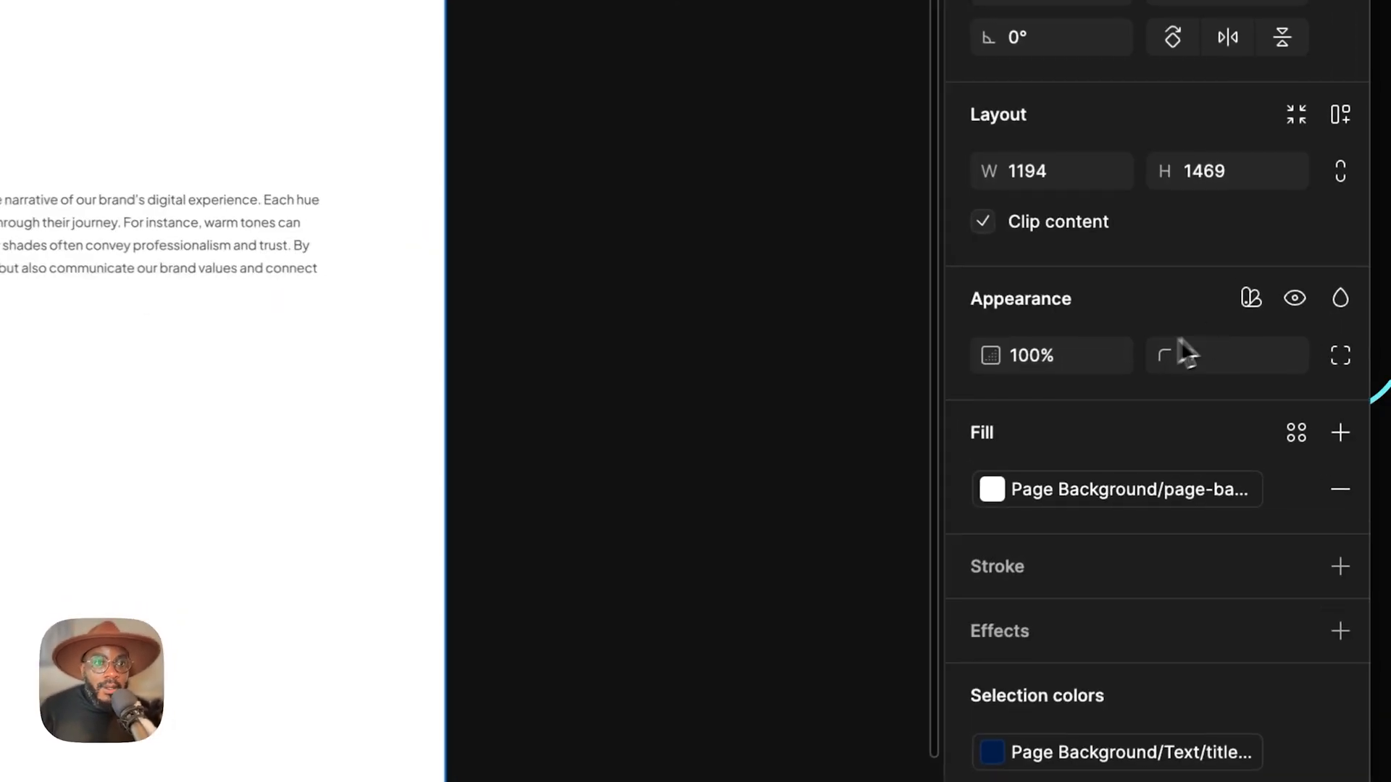
pyautogui.click(1251, 297)
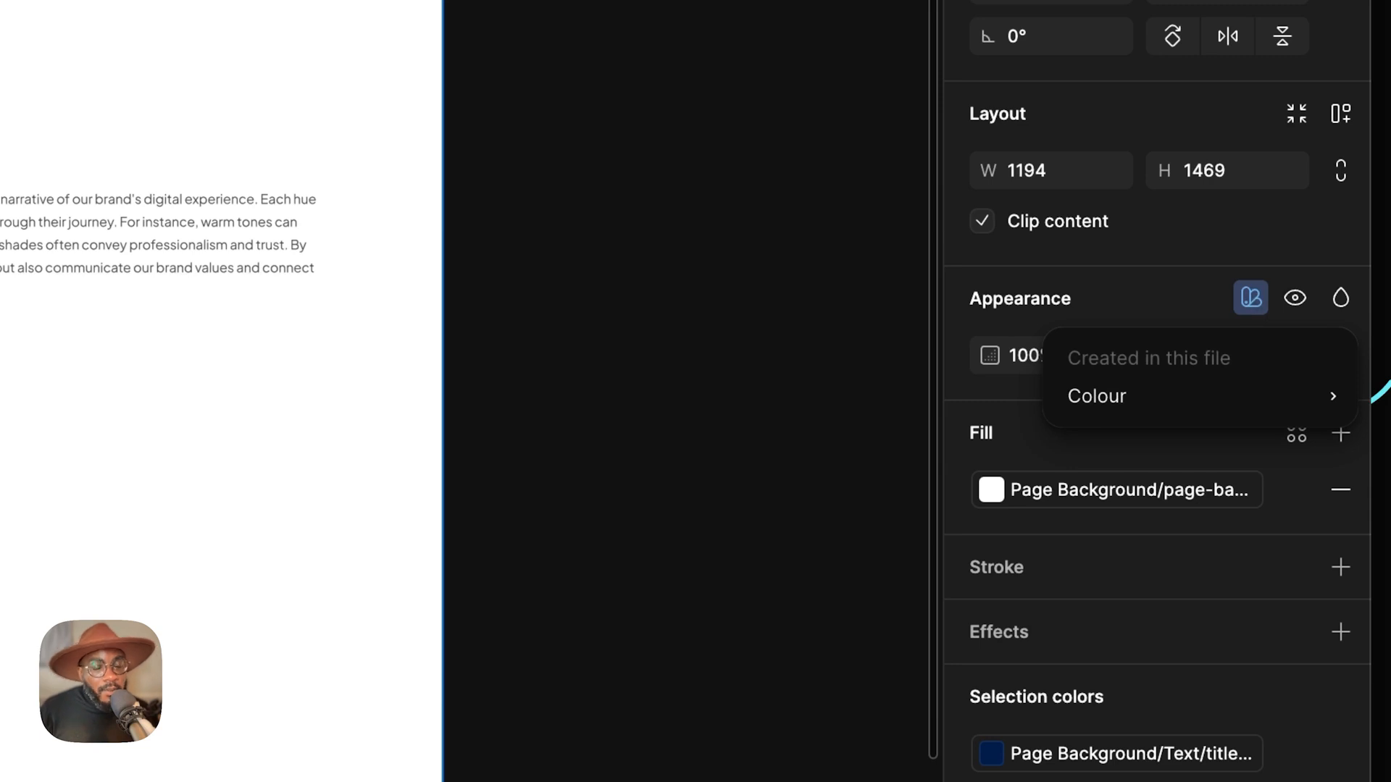
pyautogui.moveTo(1172, 394)
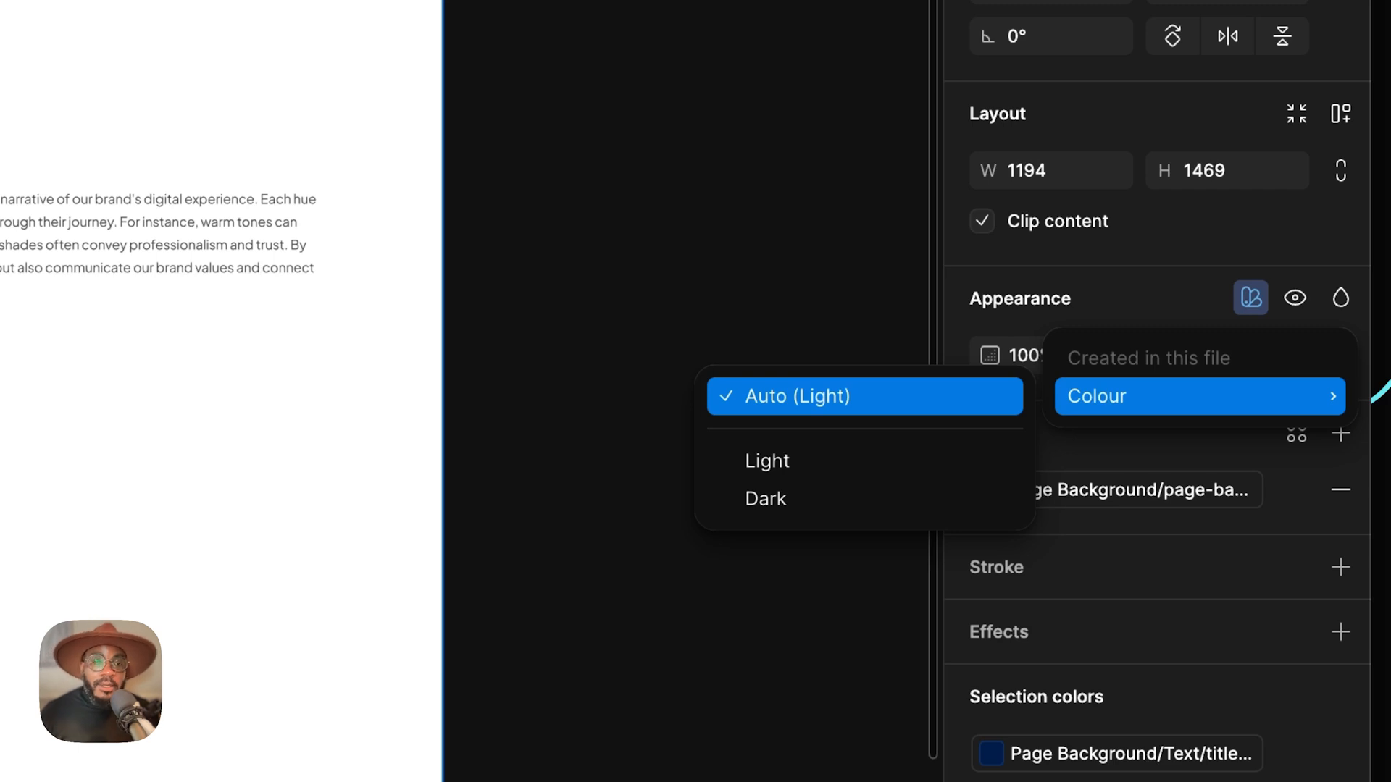
pyautogui.click(825, 467)
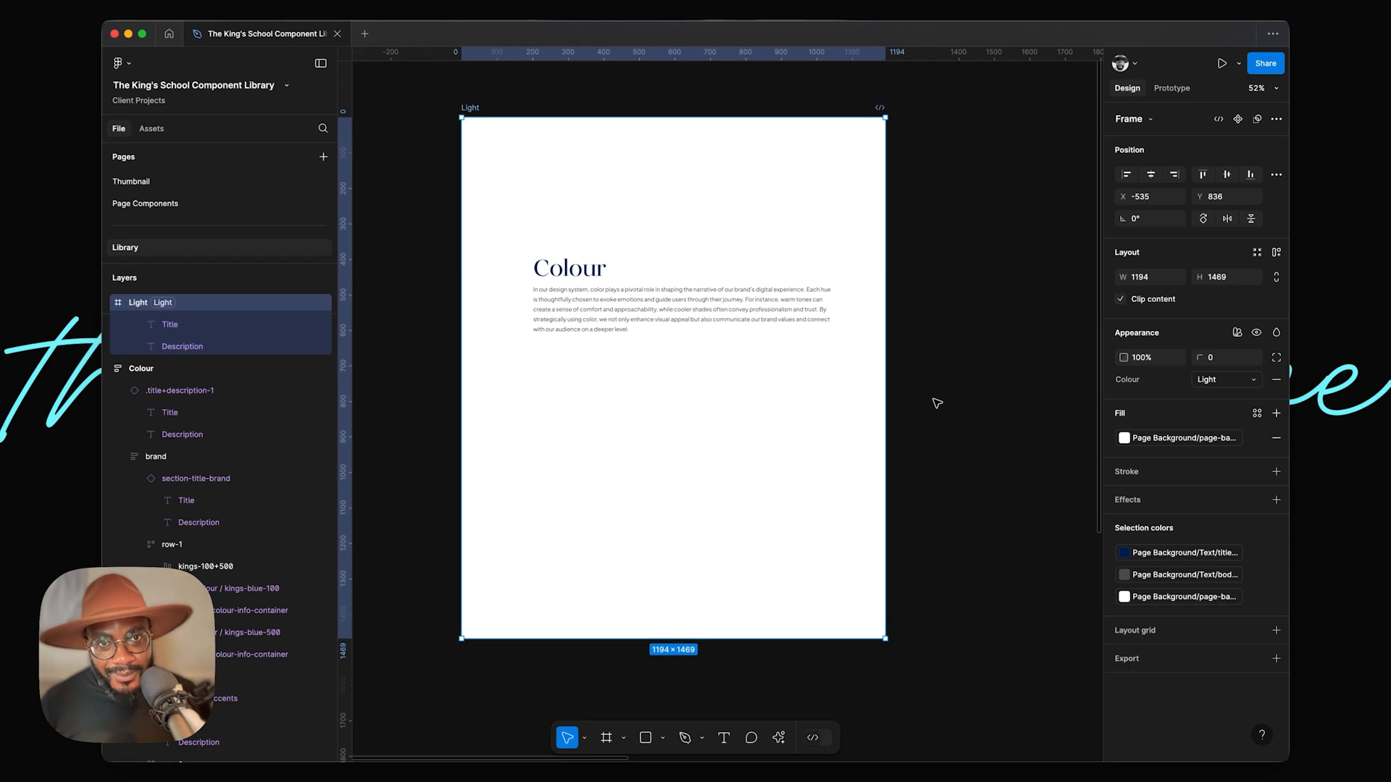
pyautogui.click(898, 410)
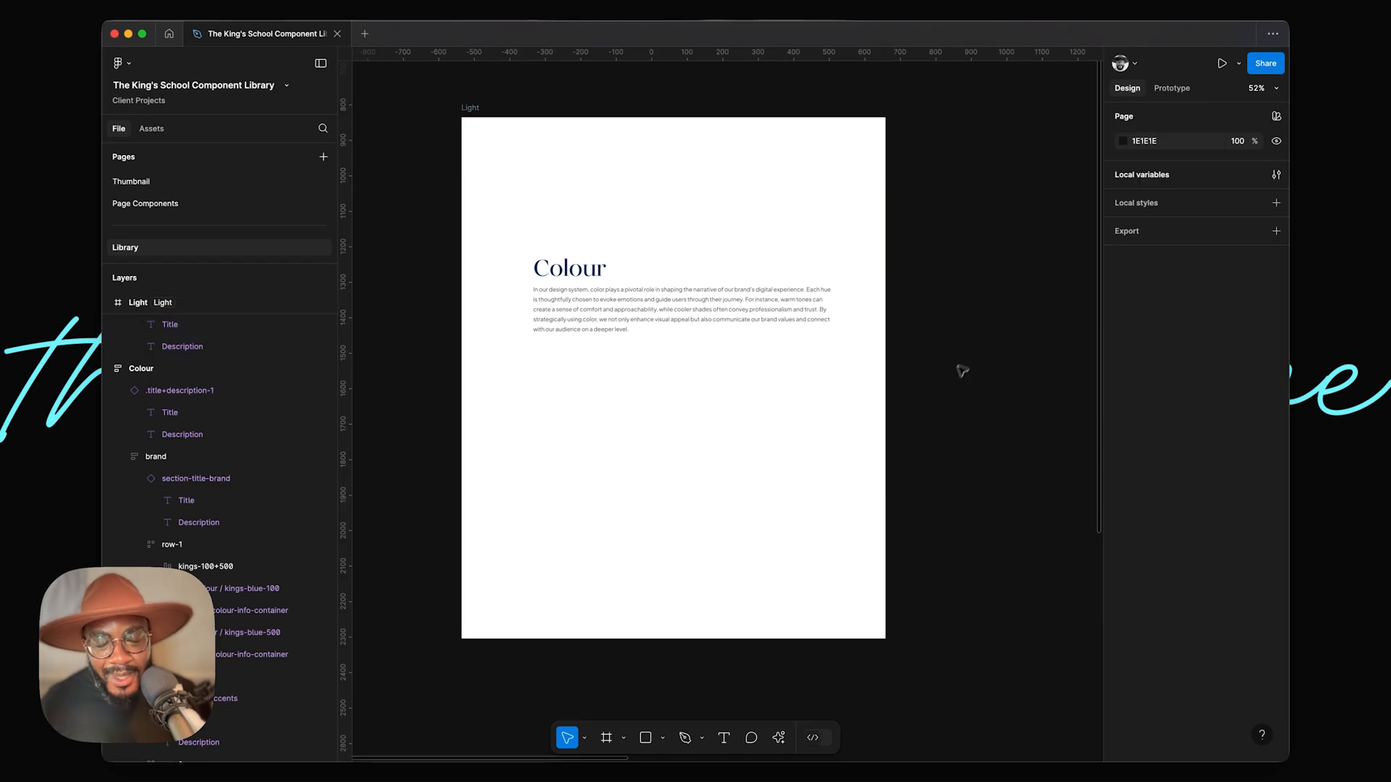
# Duplicate the title and description block down the Light frame to make a column of five blocks.
pyautogui.scroll(-5, 967, 355)
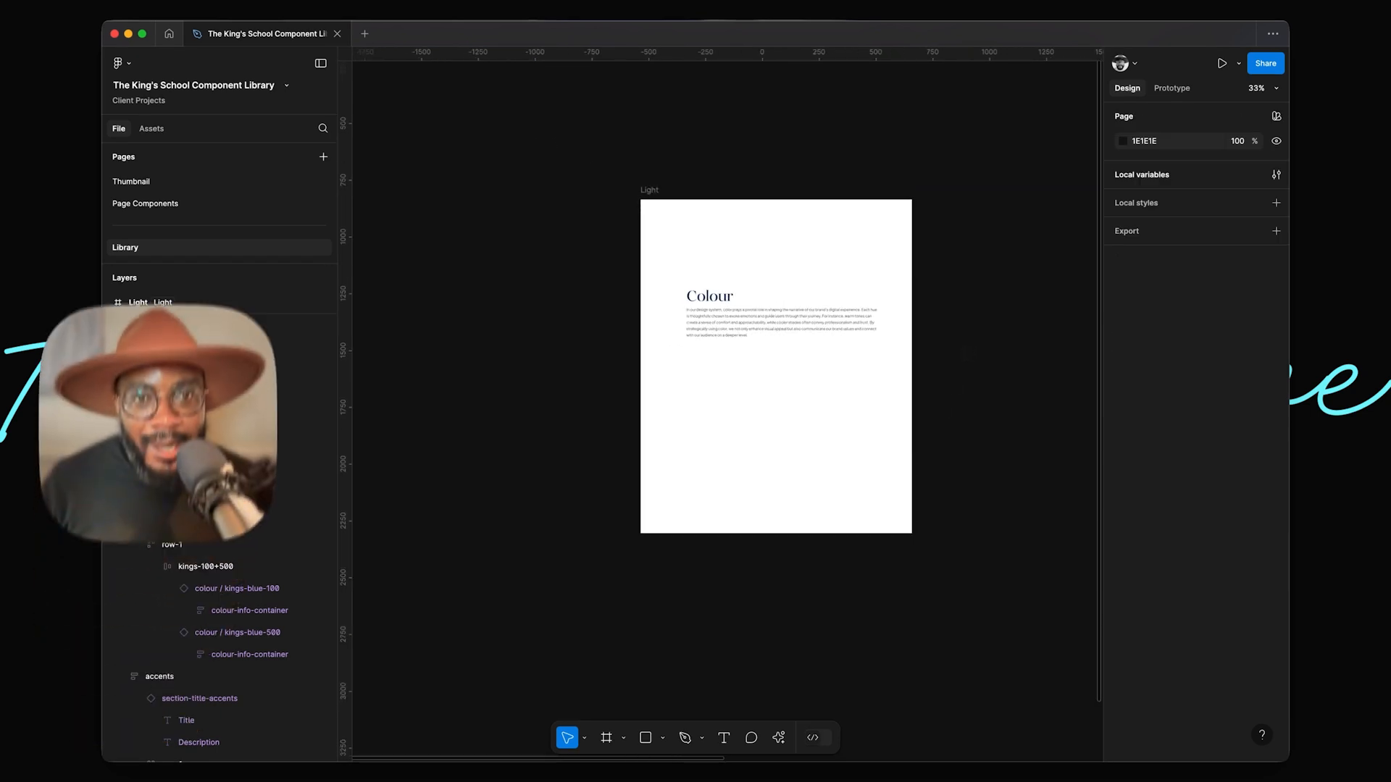
pyautogui.hscroll(4, 968, 355)
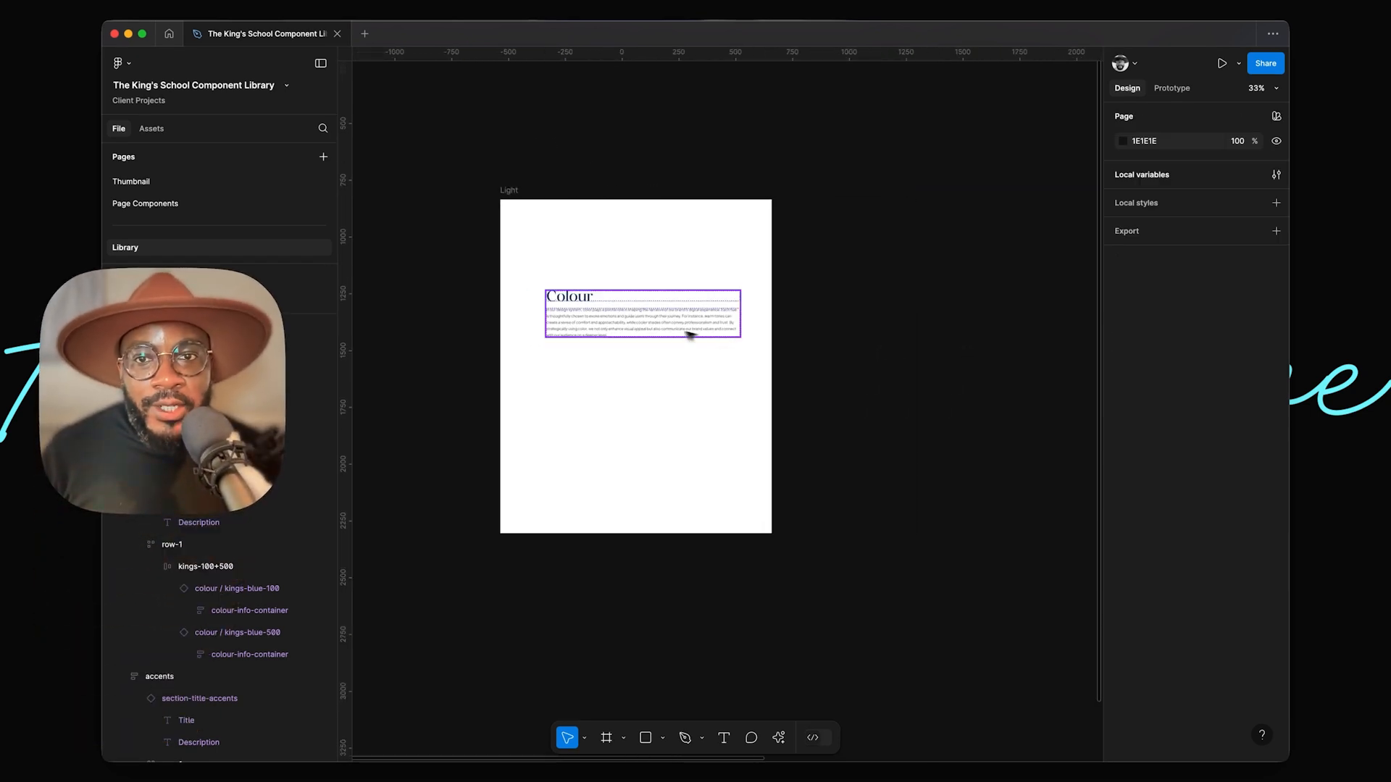
pyautogui.moveTo(689, 332); pyautogui.dragTo(669, 483)
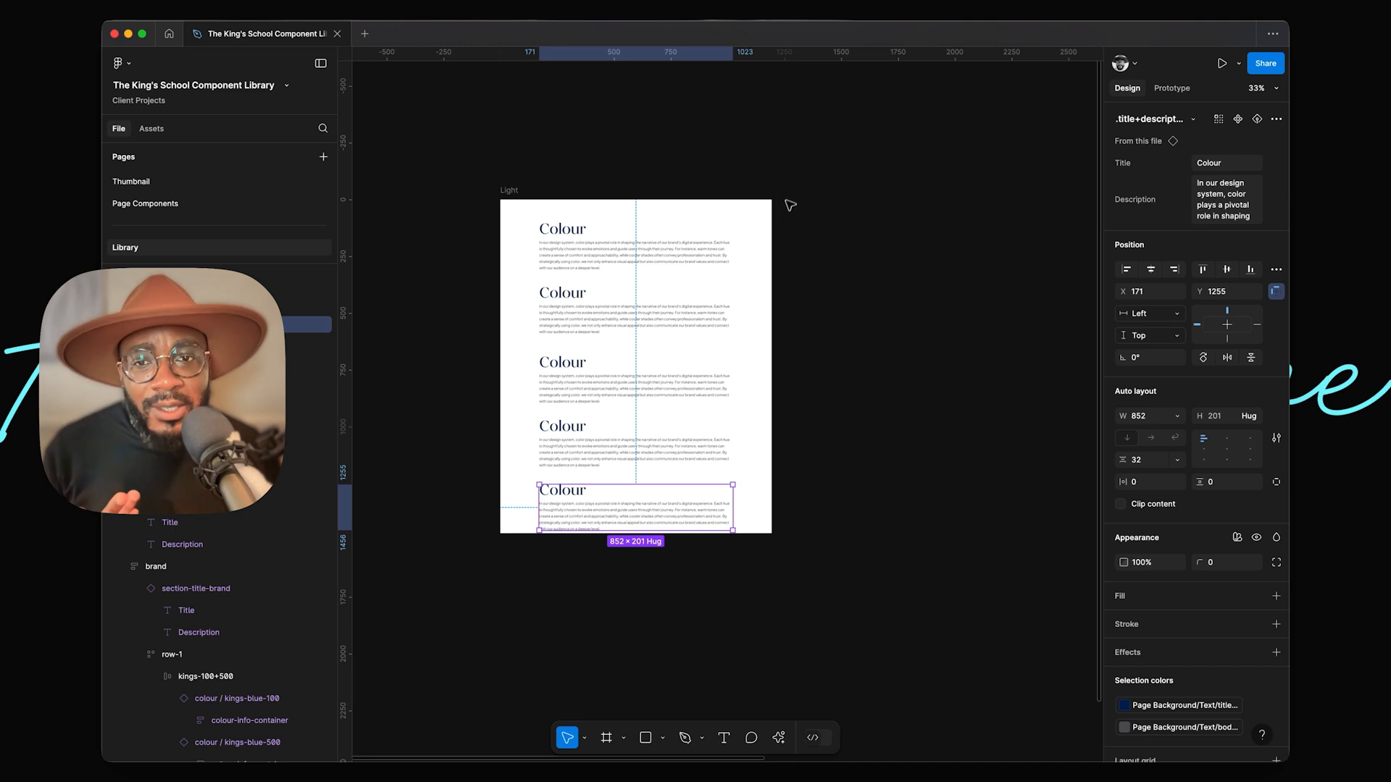
pyautogui.click(840, 163)
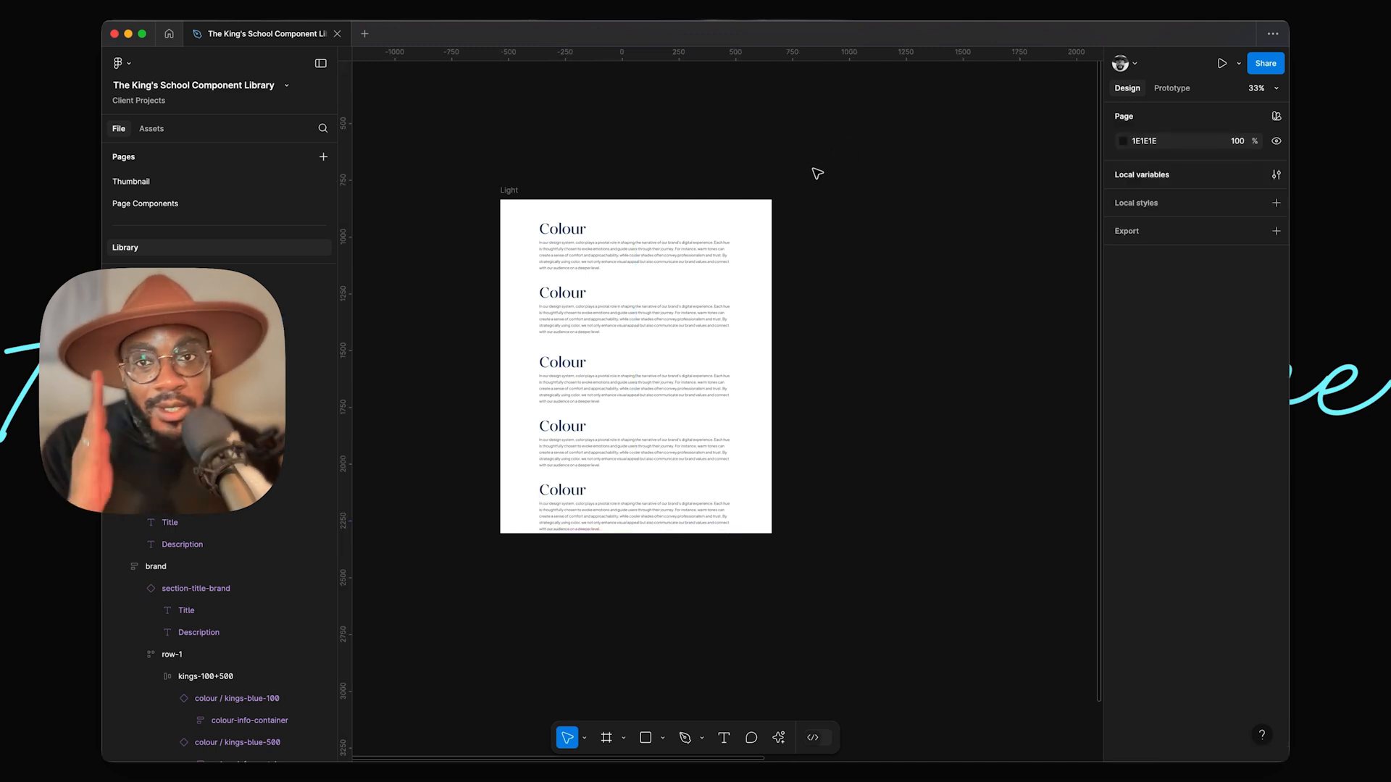
# Inspect each of the five title and description blocks in the Light frame.
pyautogui.click(560, 244)
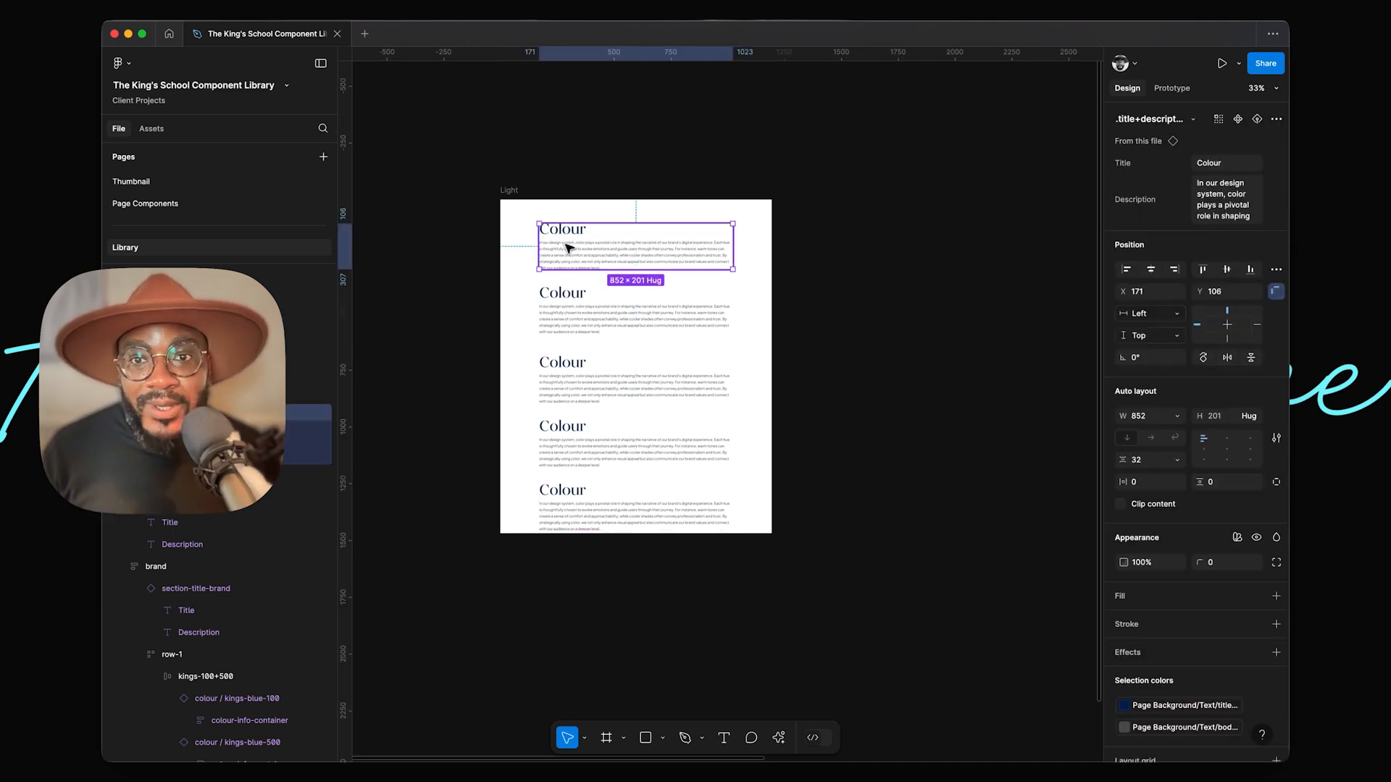
pyautogui.click(566, 309)
pyautogui.scroll(1, 569, 326)
pyautogui.click(576, 415)
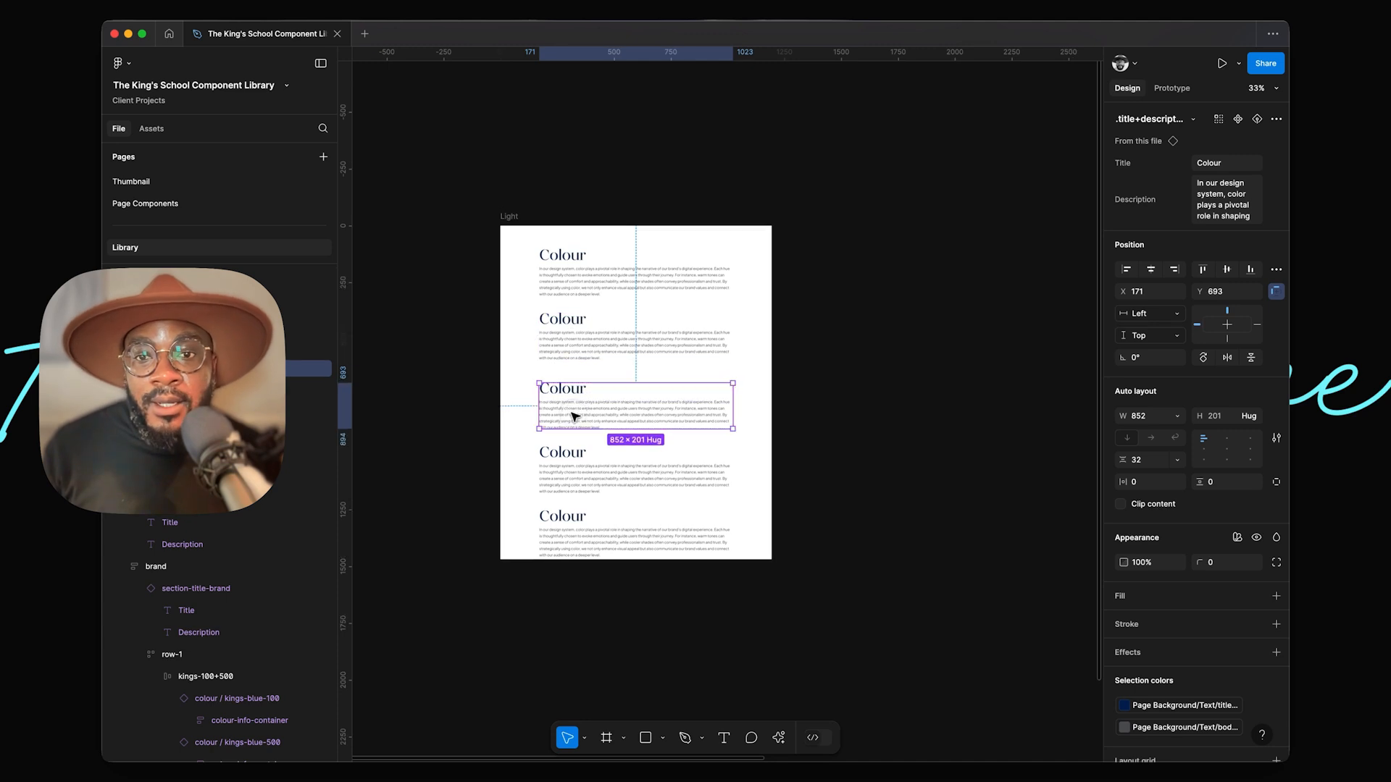
pyautogui.click(576, 468)
pyautogui.click(587, 529)
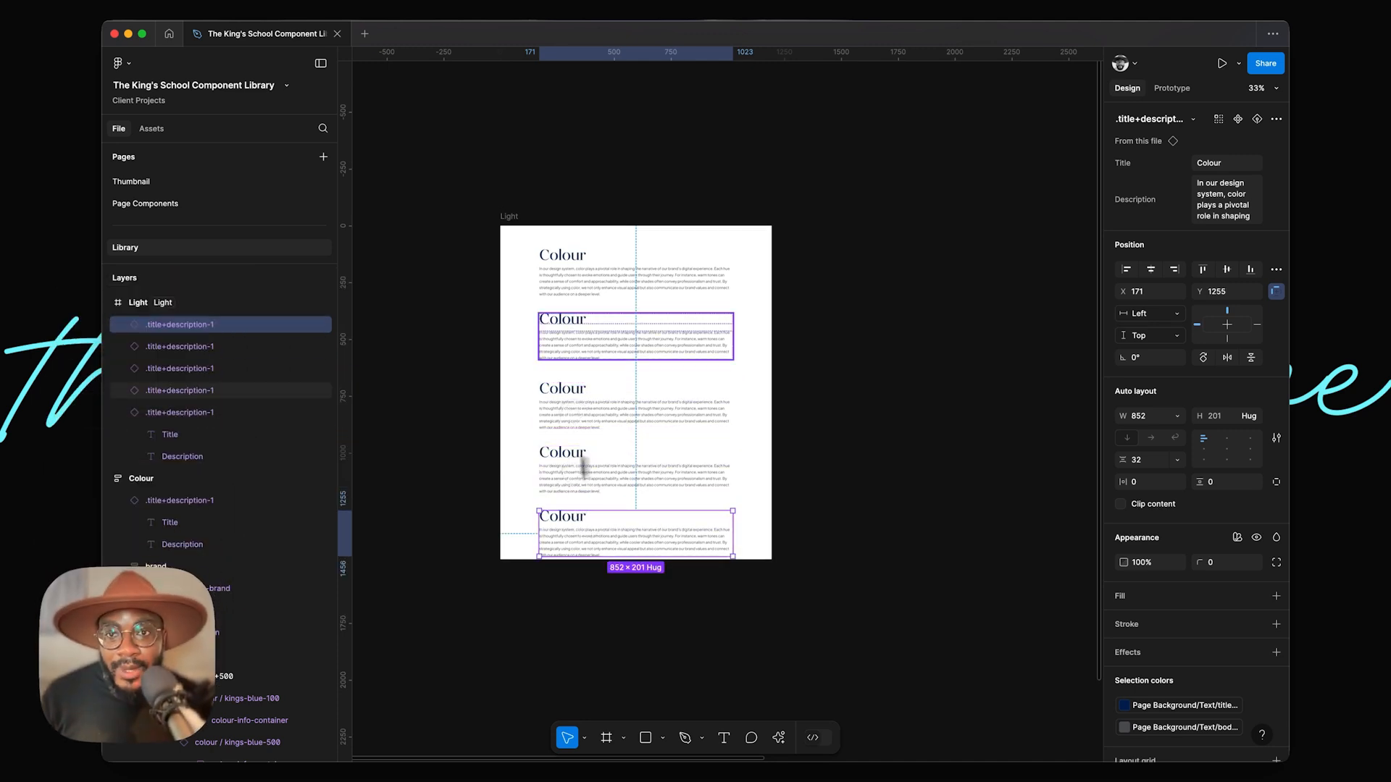
pyautogui.click(555, 171)
# Duplicate the Light frame beside the original and set the copy's Colour variable mode to Dark.
pyautogui.click(512, 217)
pyautogui.moveTo(512, 216); pyautogui.dragTo(817, 214)
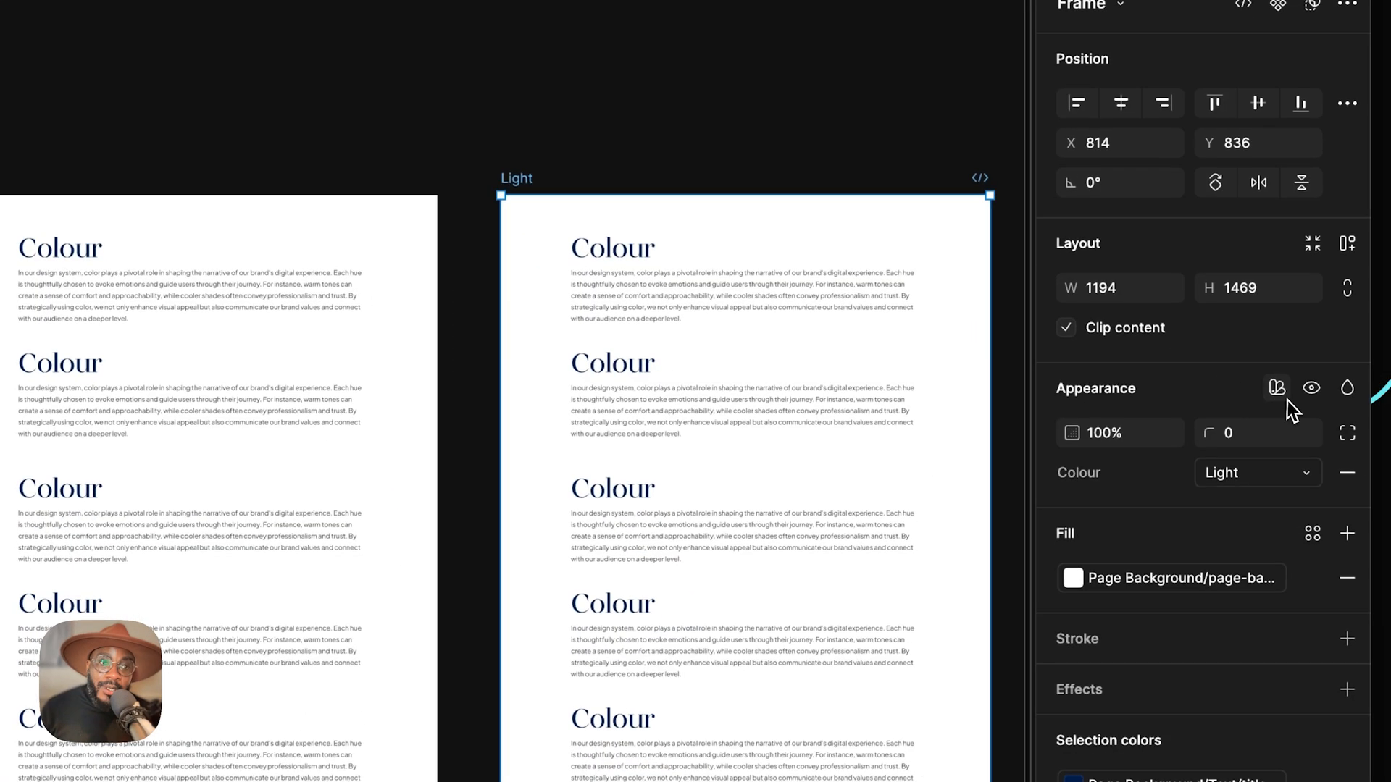
pyautogui.click(1252, 477)
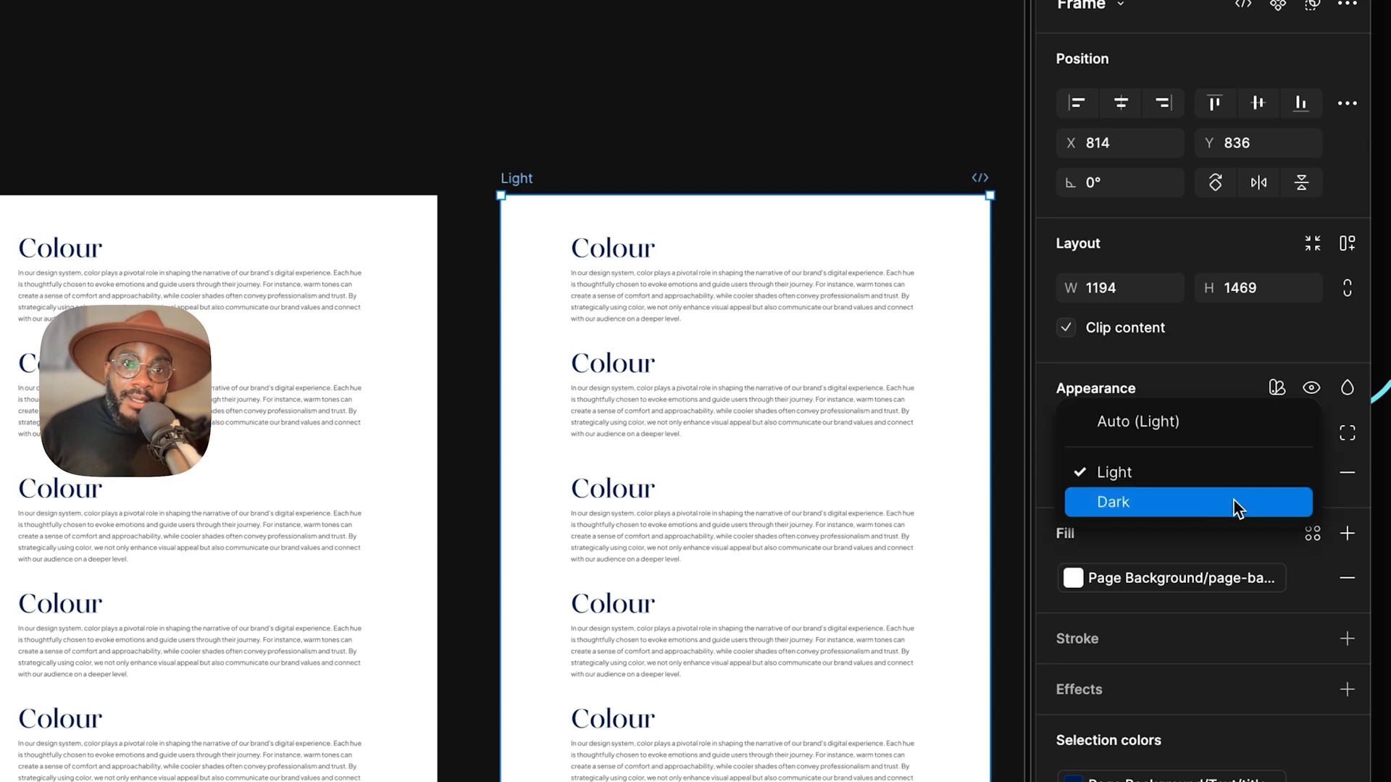
pyautogui.click(1232, 502)
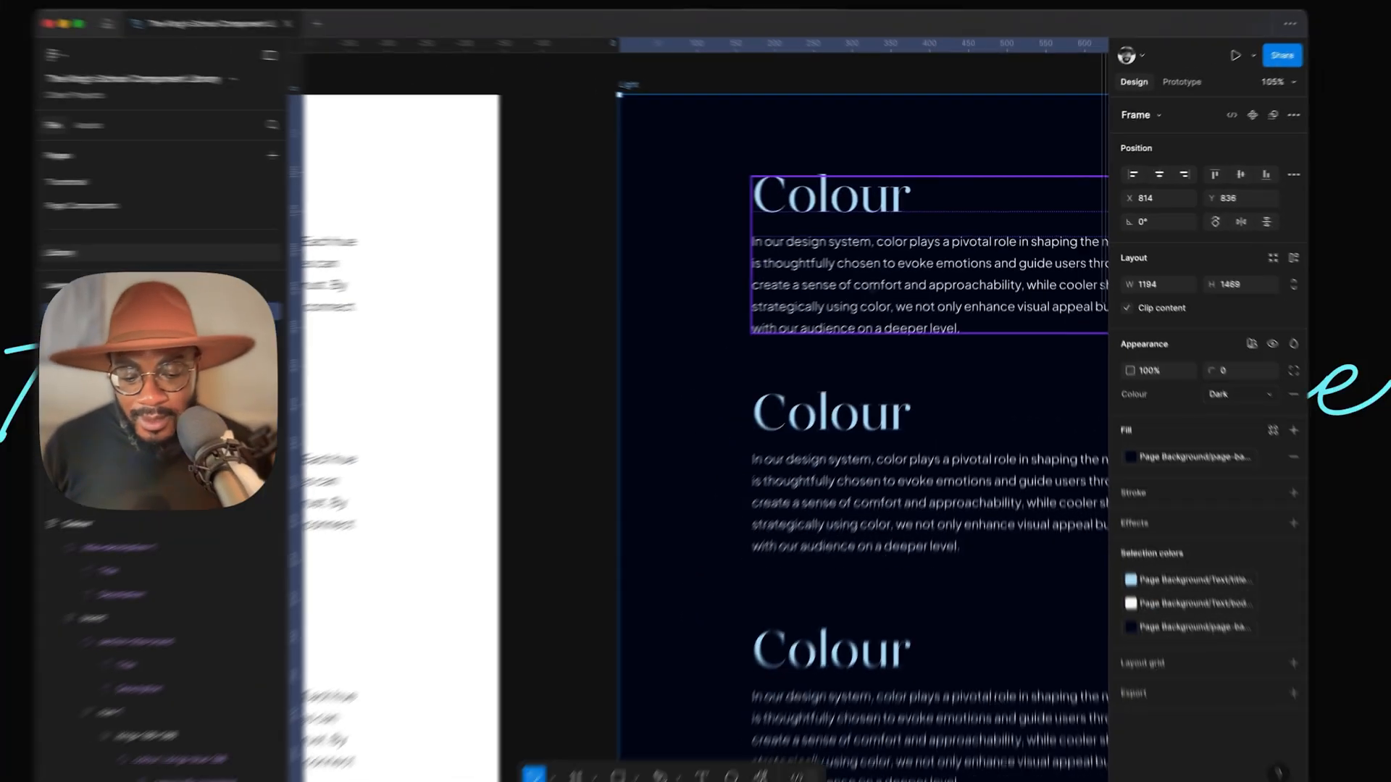
# Hide the interface and rename the duplicated dark-coloured frame as Dark.
pyautogui.press('super+period')
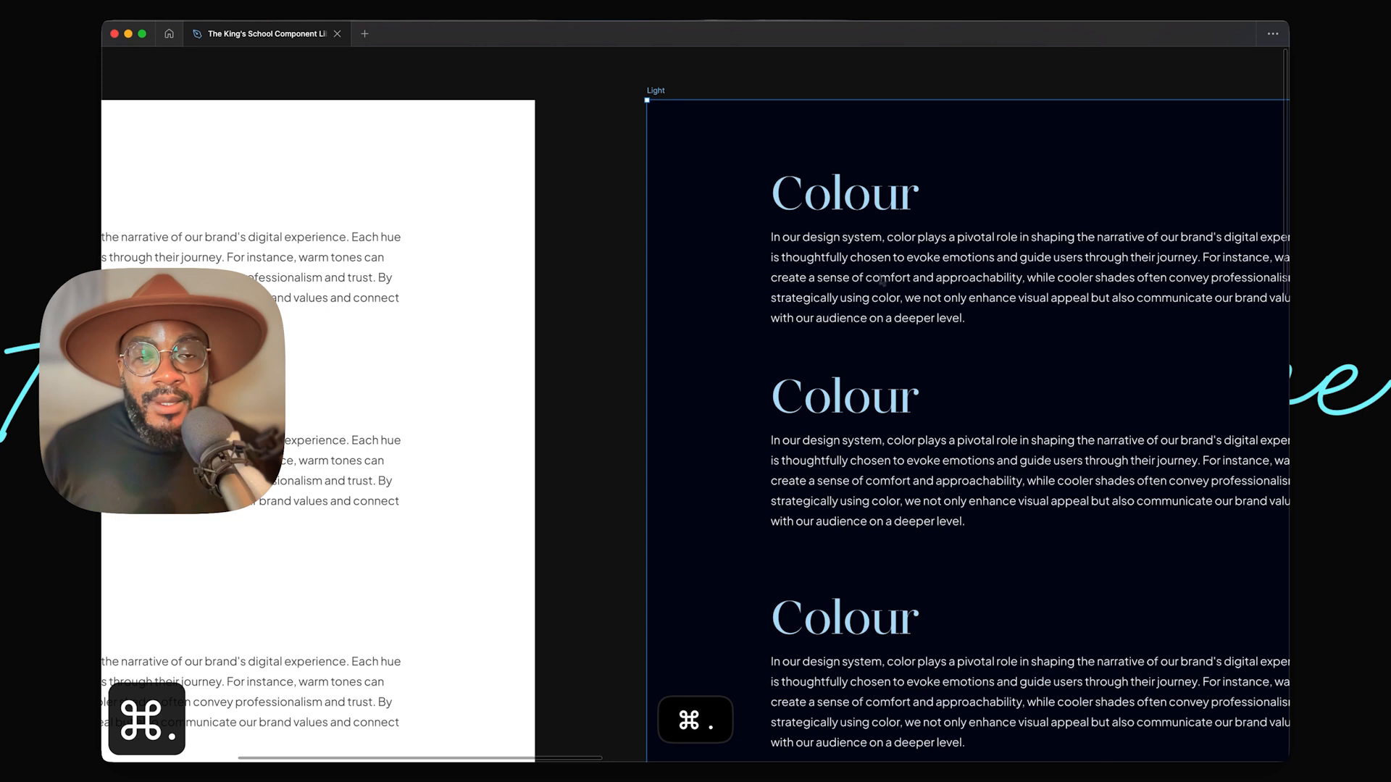
pyautogui.hscroll(-5, 882, 280)
pyautogui.hscroll(1, 855, 164)
pyautogui.doubleClick(842, 100)
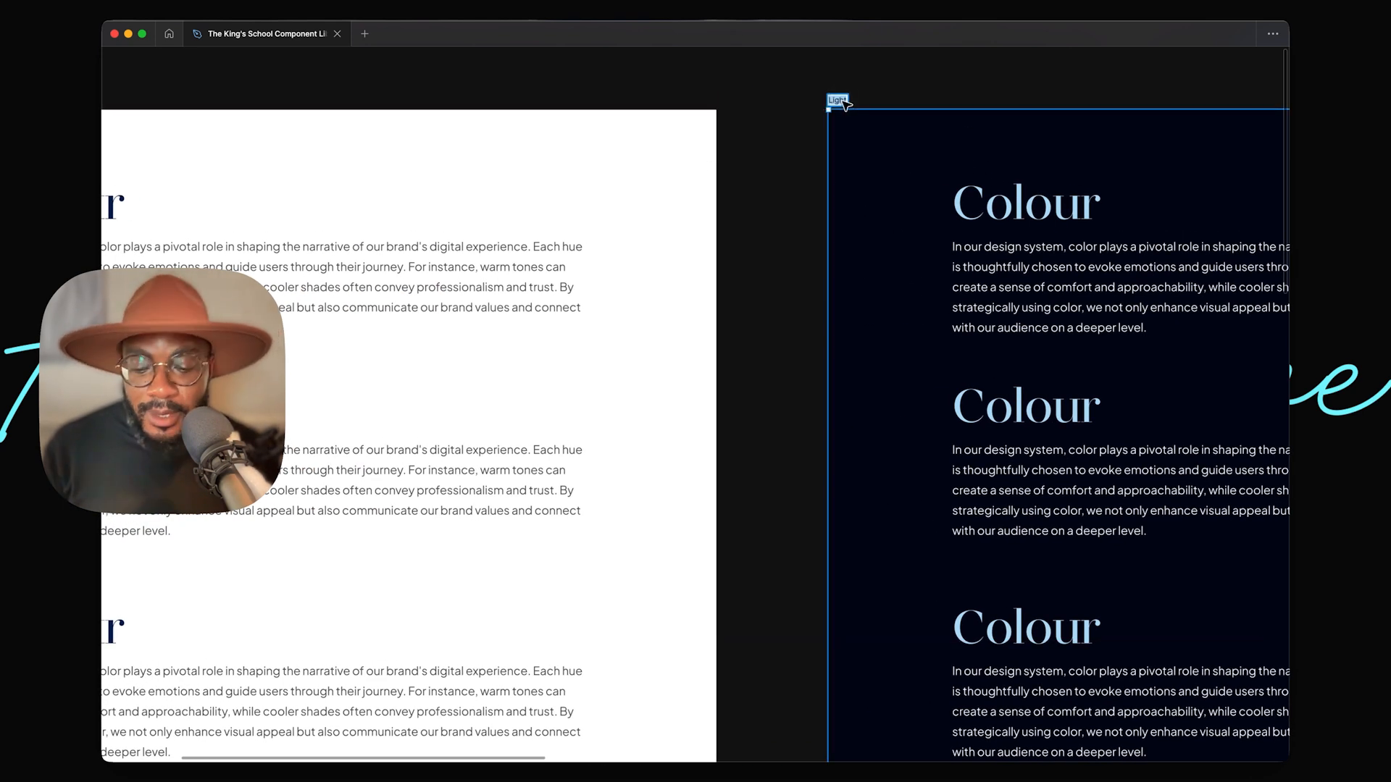
pyautogui.write('Dark')
pyautogui.press('Return')
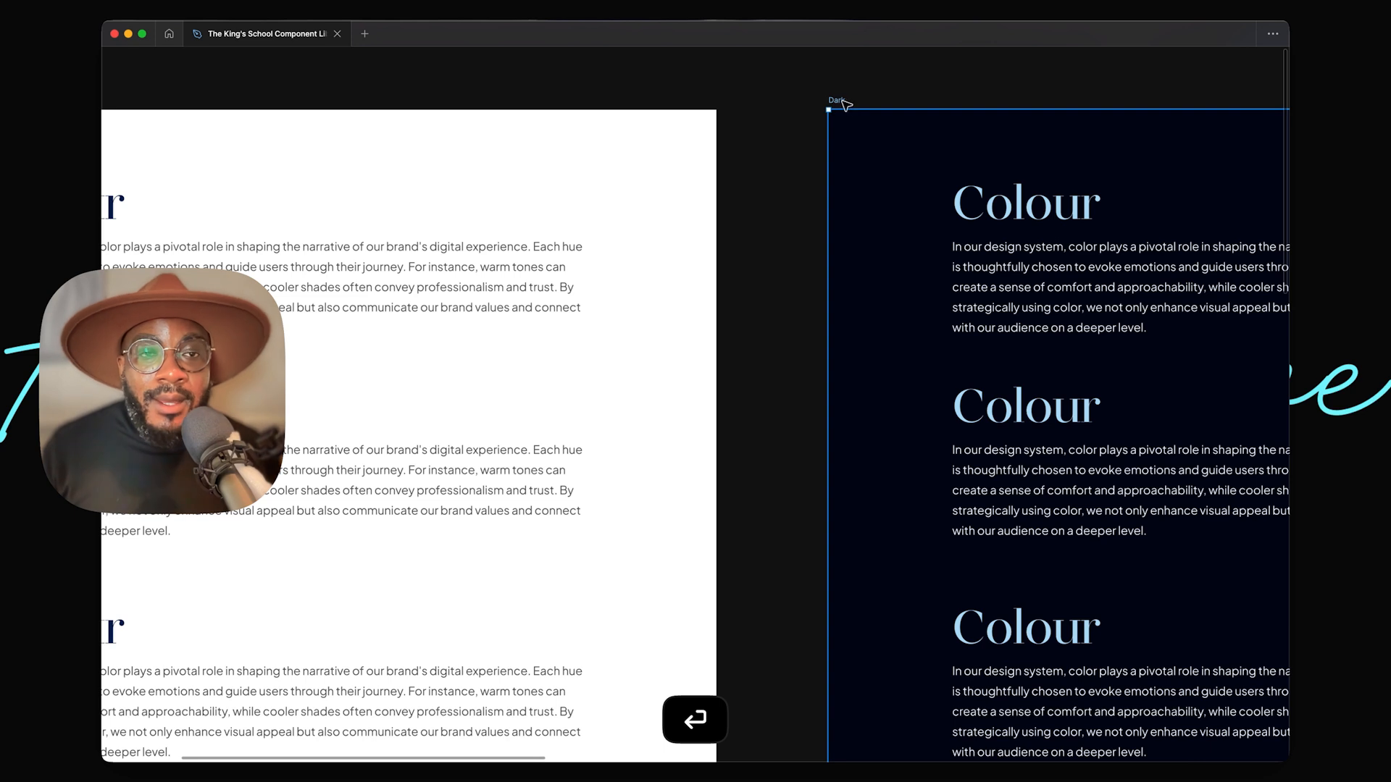
# Compare the background, title and body text colours of the Light and Dark frames, and show the interface again.
pyautogui.scroll(3, 1069, 249)
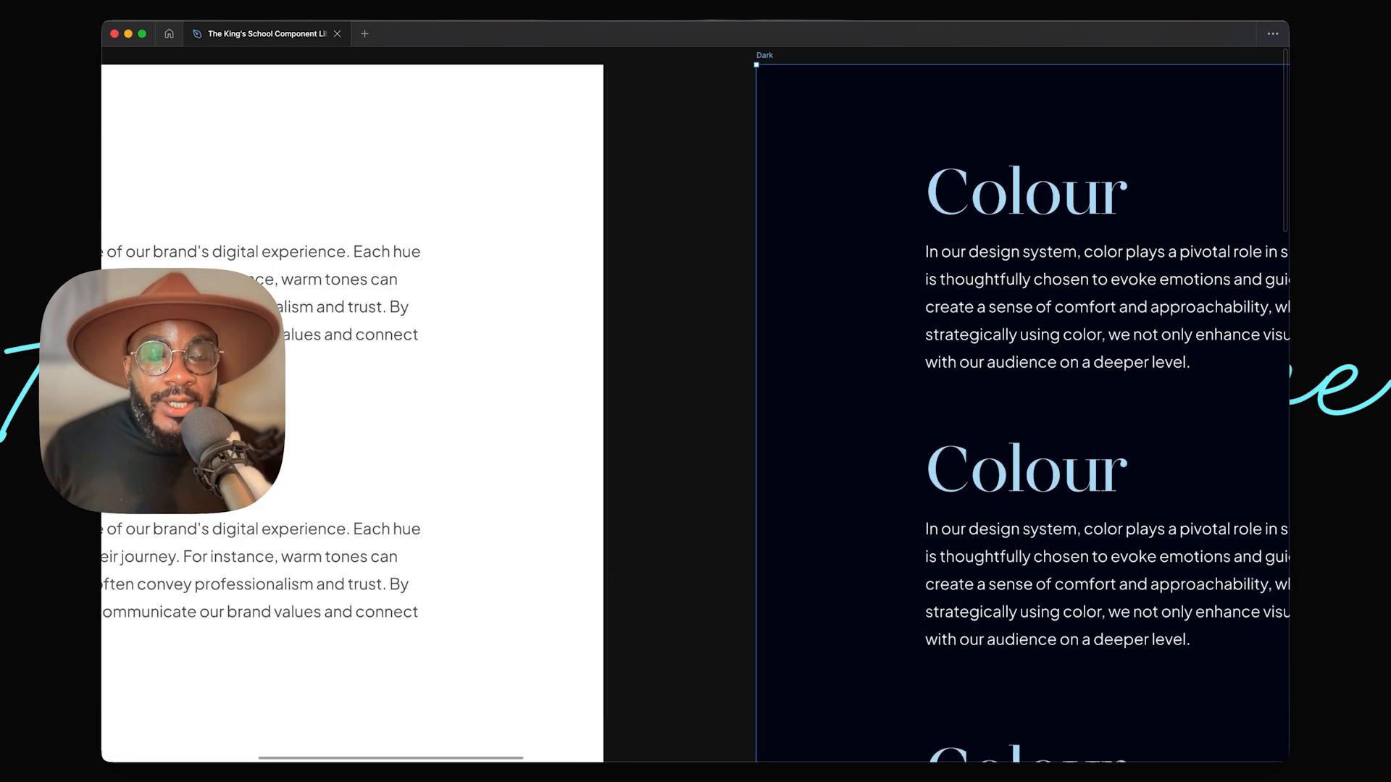
pyautogui.scroll(-5, 1023, 232)
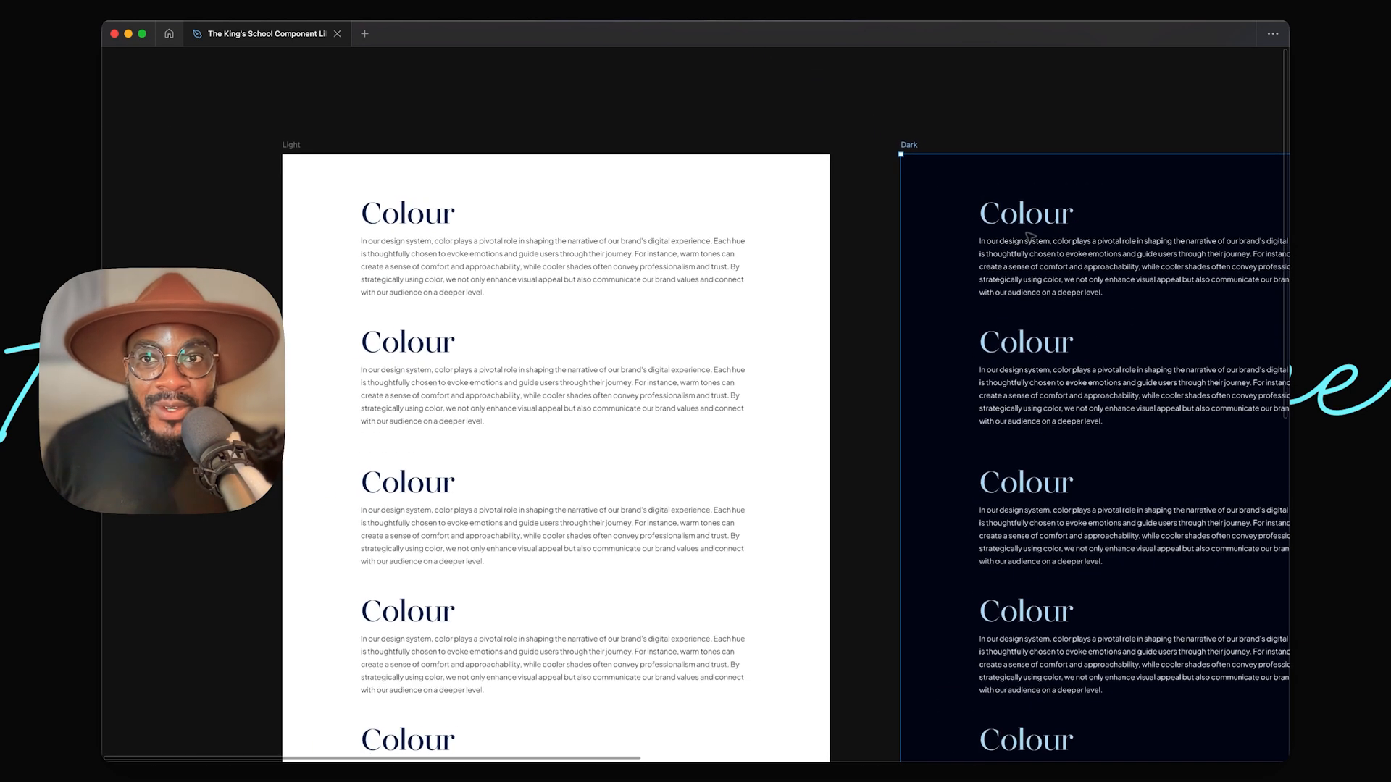
pyautogui.click(339, 117)
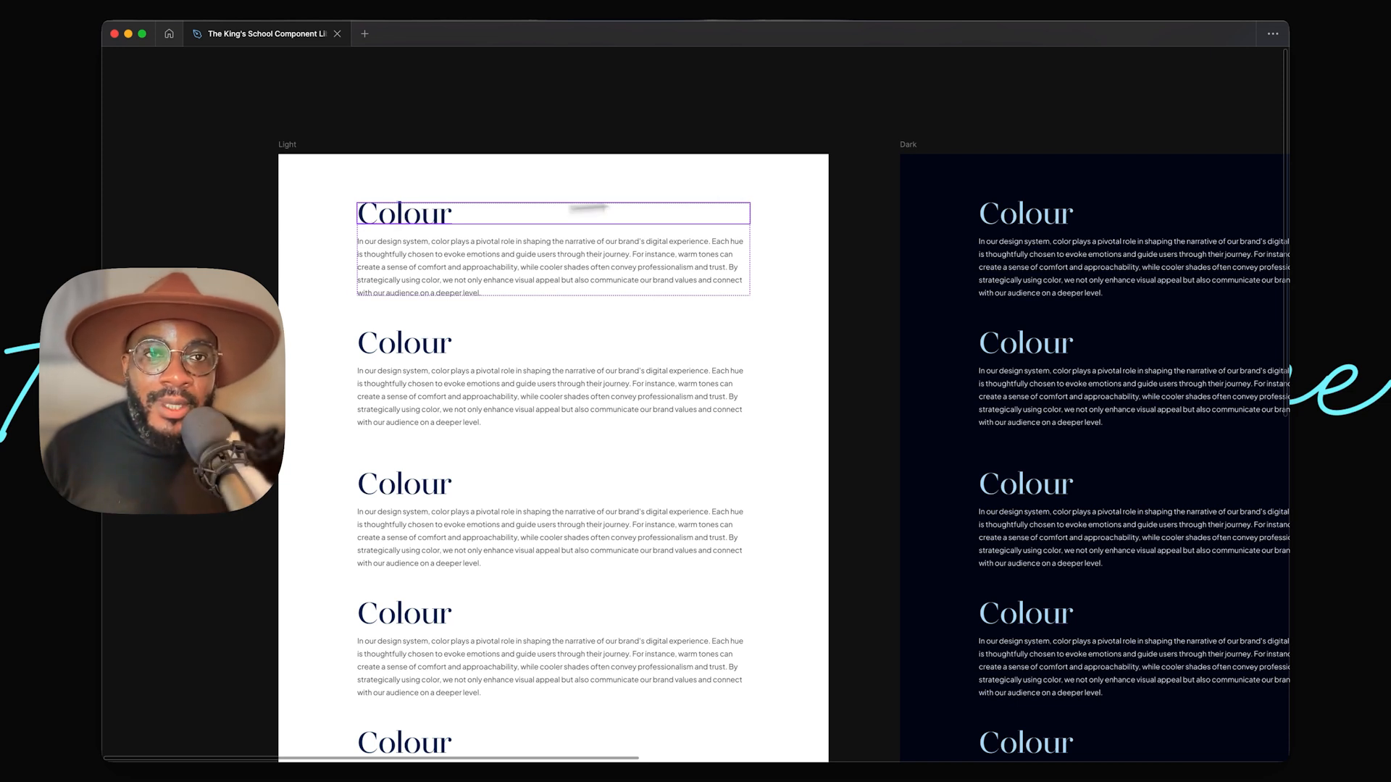
pyautogui.click(1027, 218)
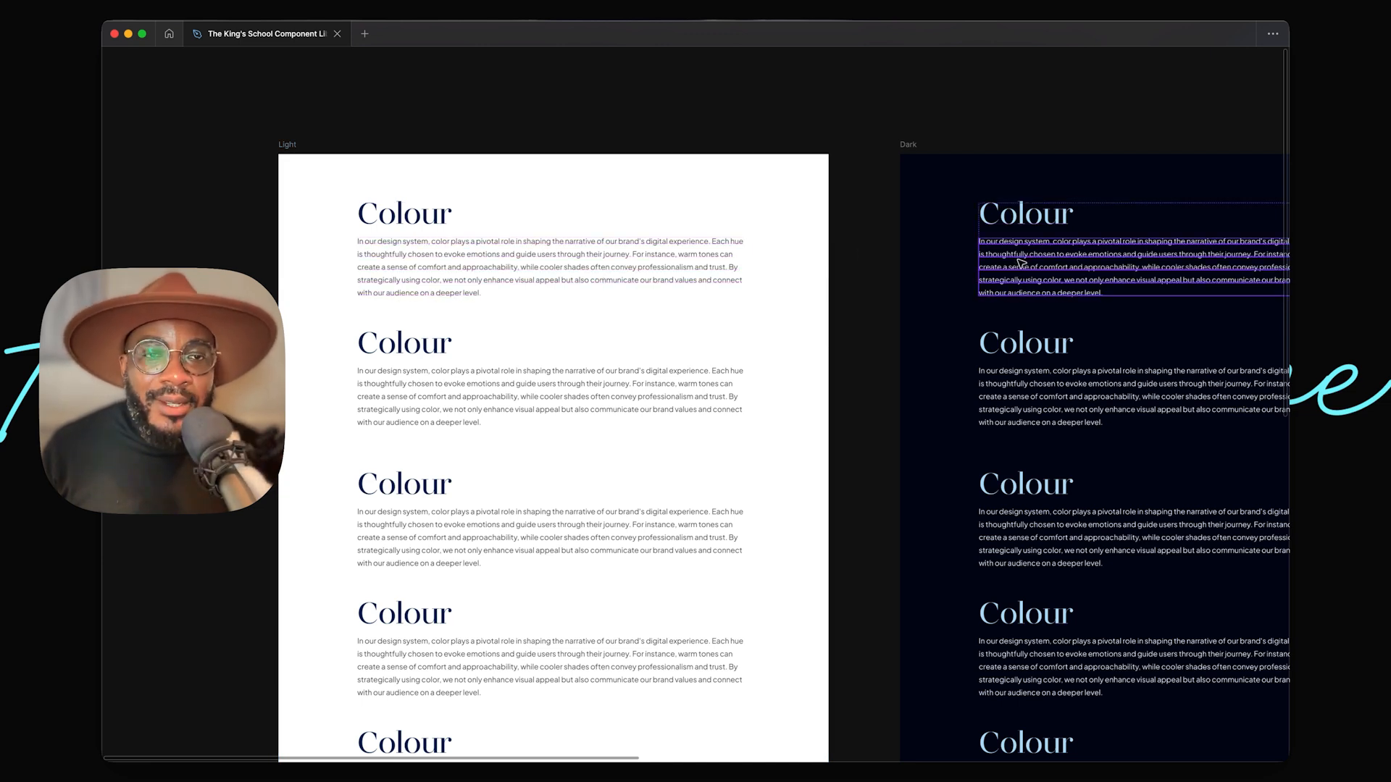
pyautogui.scroll(-5, 954, 109)
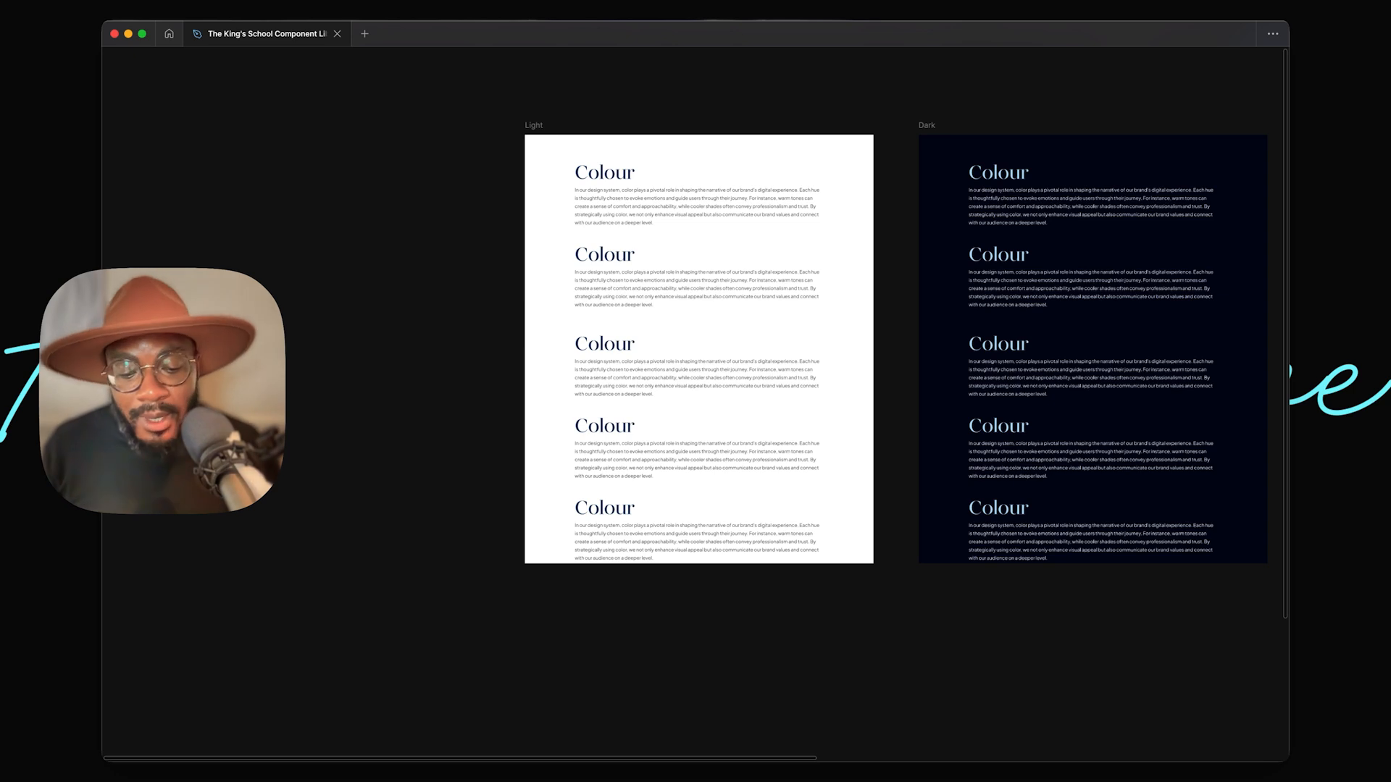
pyautogui.press('super+period')
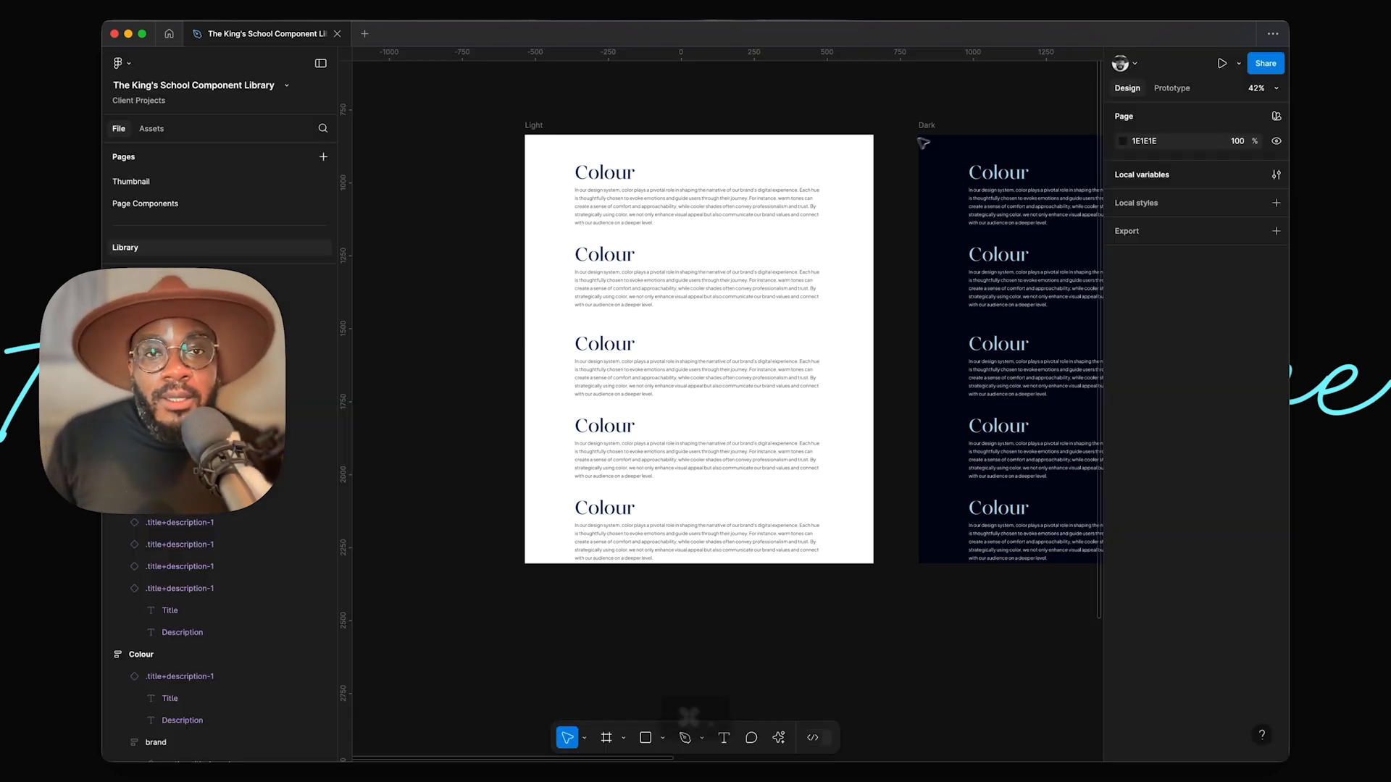
# Open the local variables and examine the colour assigned to page-background in Dark mode.
pyautogui.scroll(-5, 903, 146)
pyautogui.hscroll(3, 902, 146)
pyautogui.scroll(2, 728, 391)
pyautogui.hscroll(1, 727, 391)
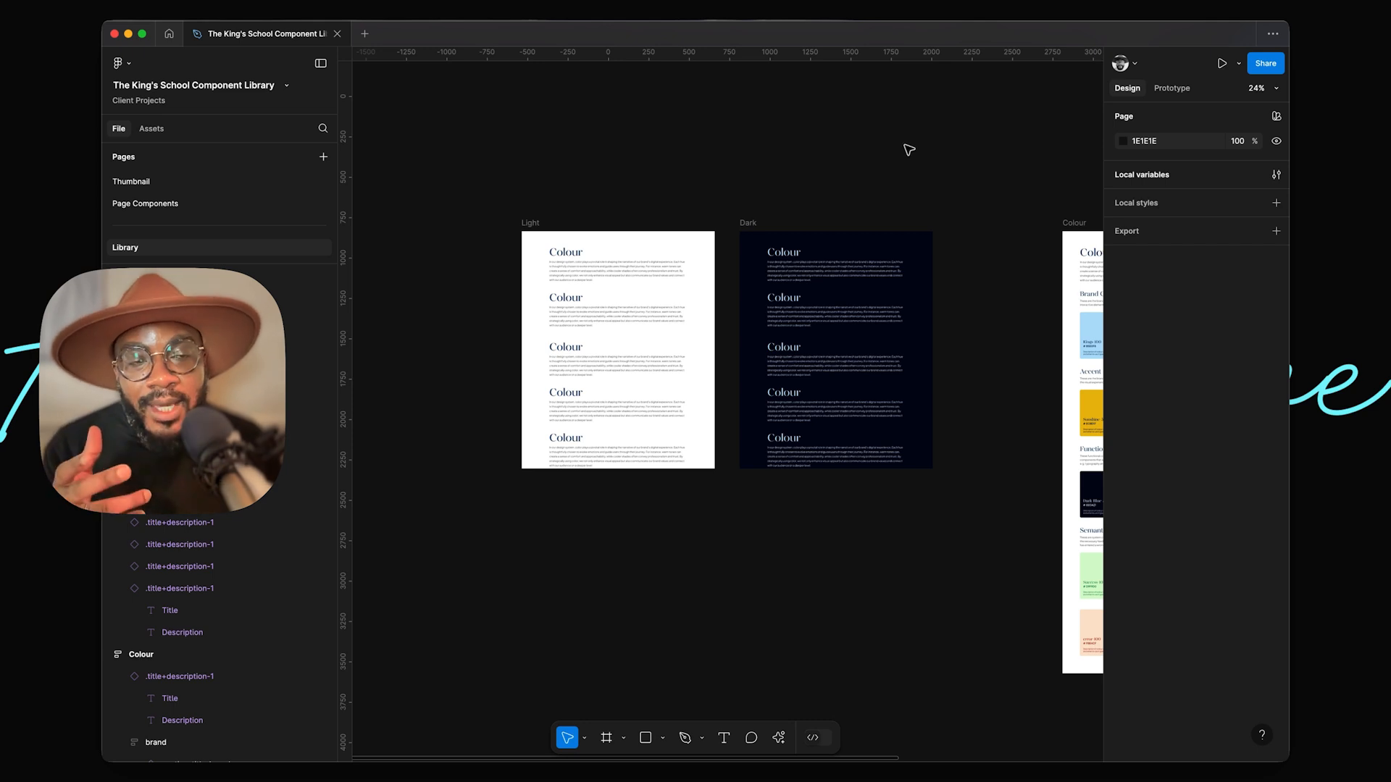
pyautogui.click(1276, 175)
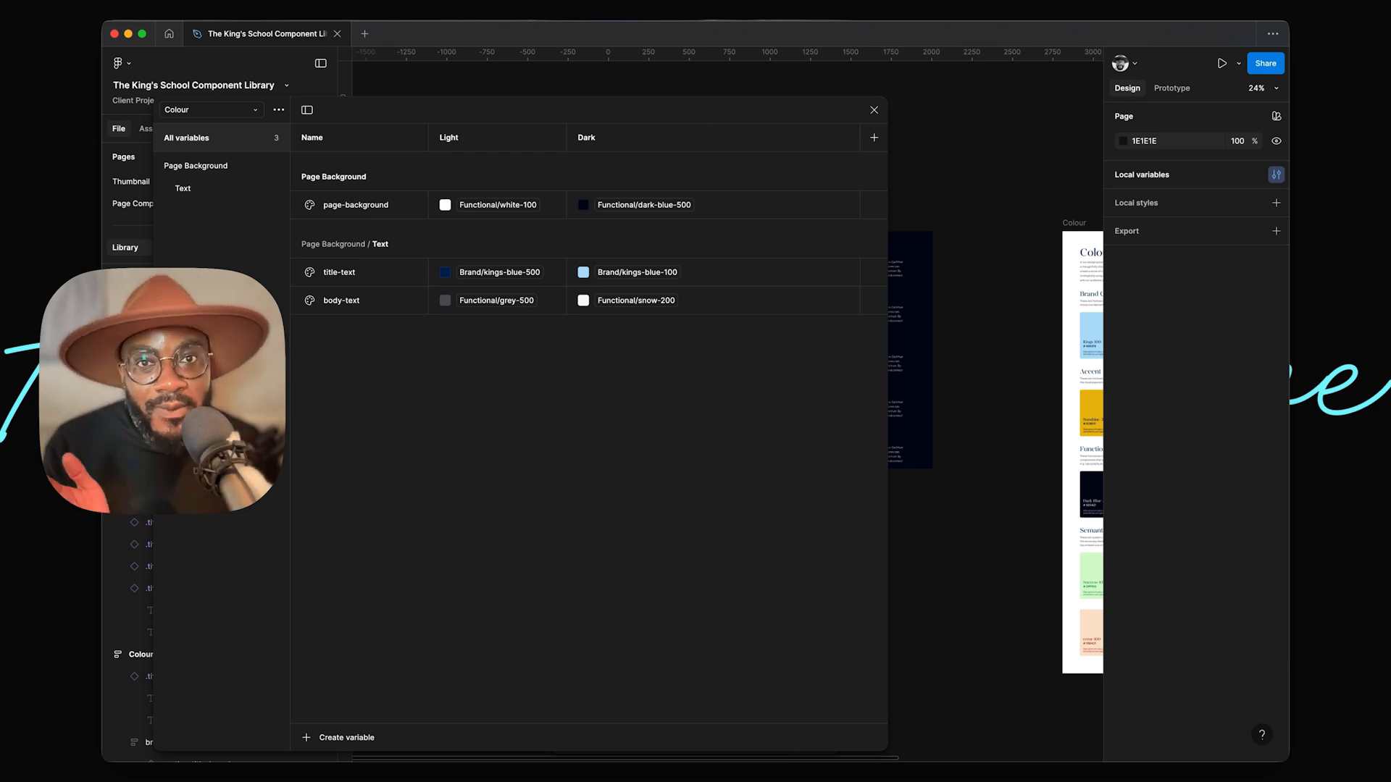
pyautogui.moveTo(700, 110); pyautogui.dragTo(806, 114)
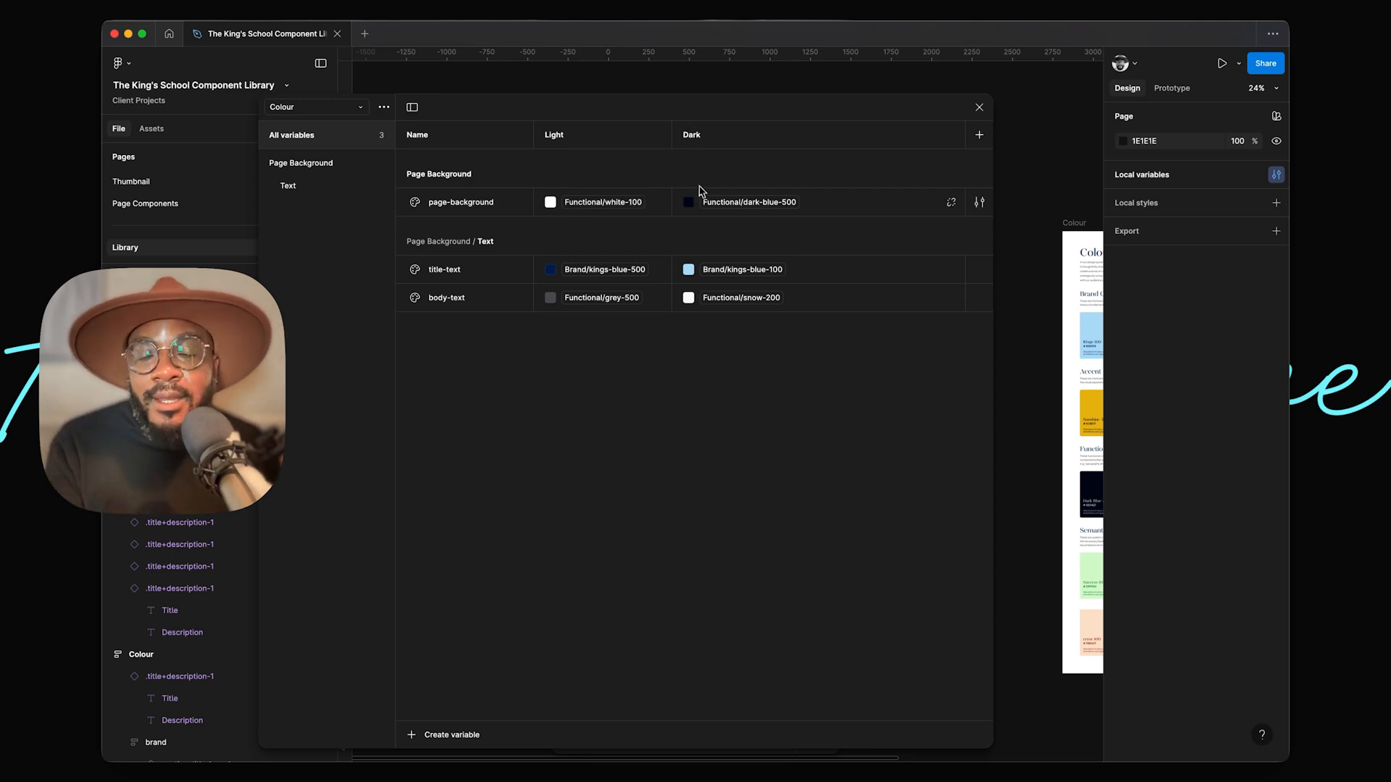
pyautogui.moveTo(724, 203)
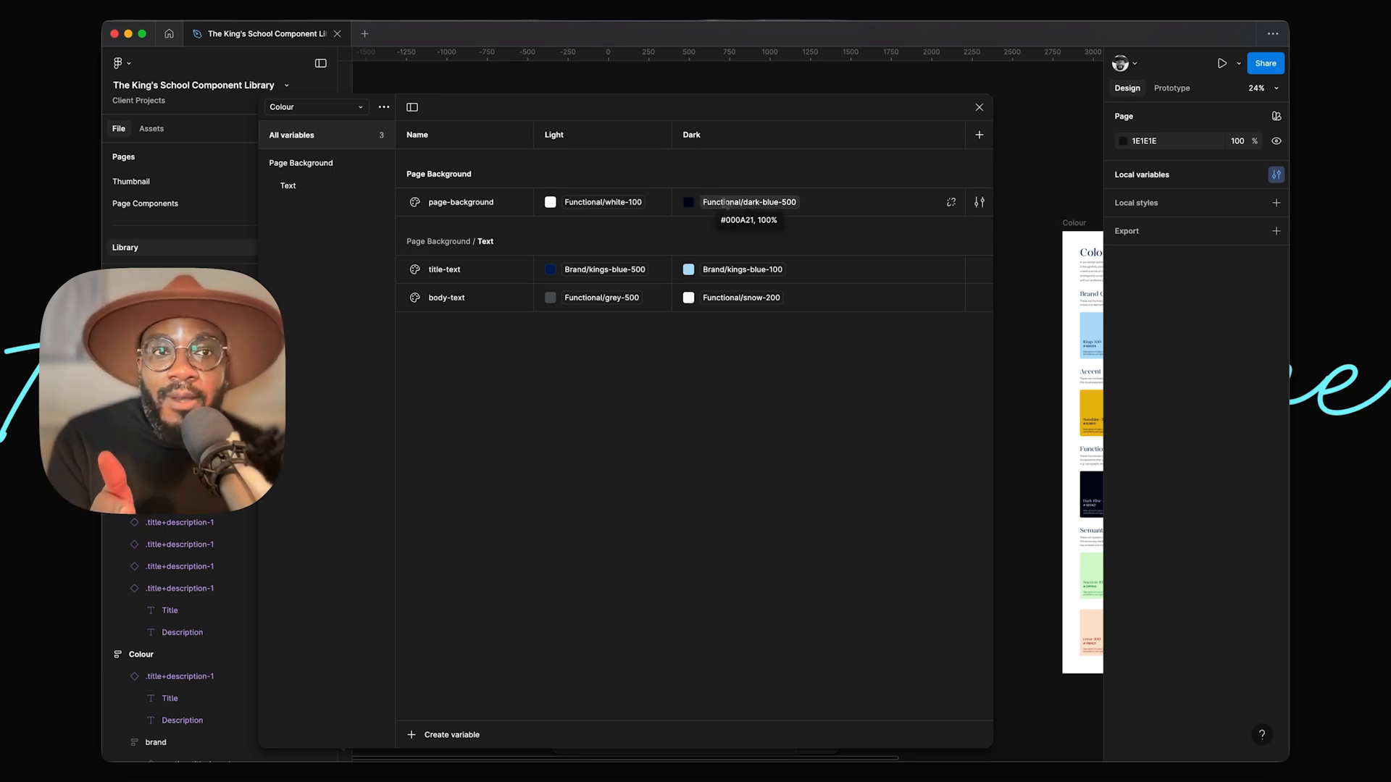
# Select the Colour frame, examine the sizing options for its width, and close the local variables.
pyautogui.click(1076, 225)
pyautogui.click(1136, 285)
pyautogui.rightClick(1136, 282)
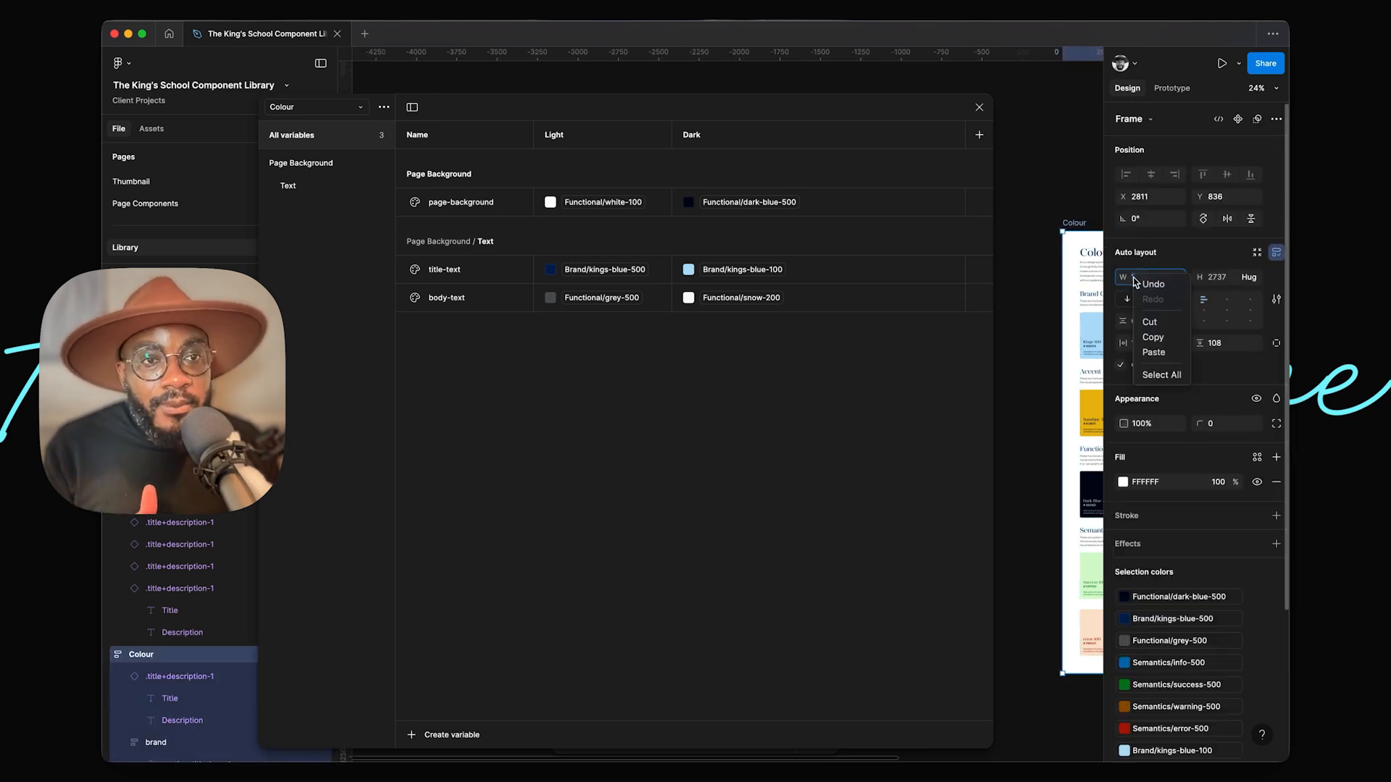
pyautogui.click(1133, 251)
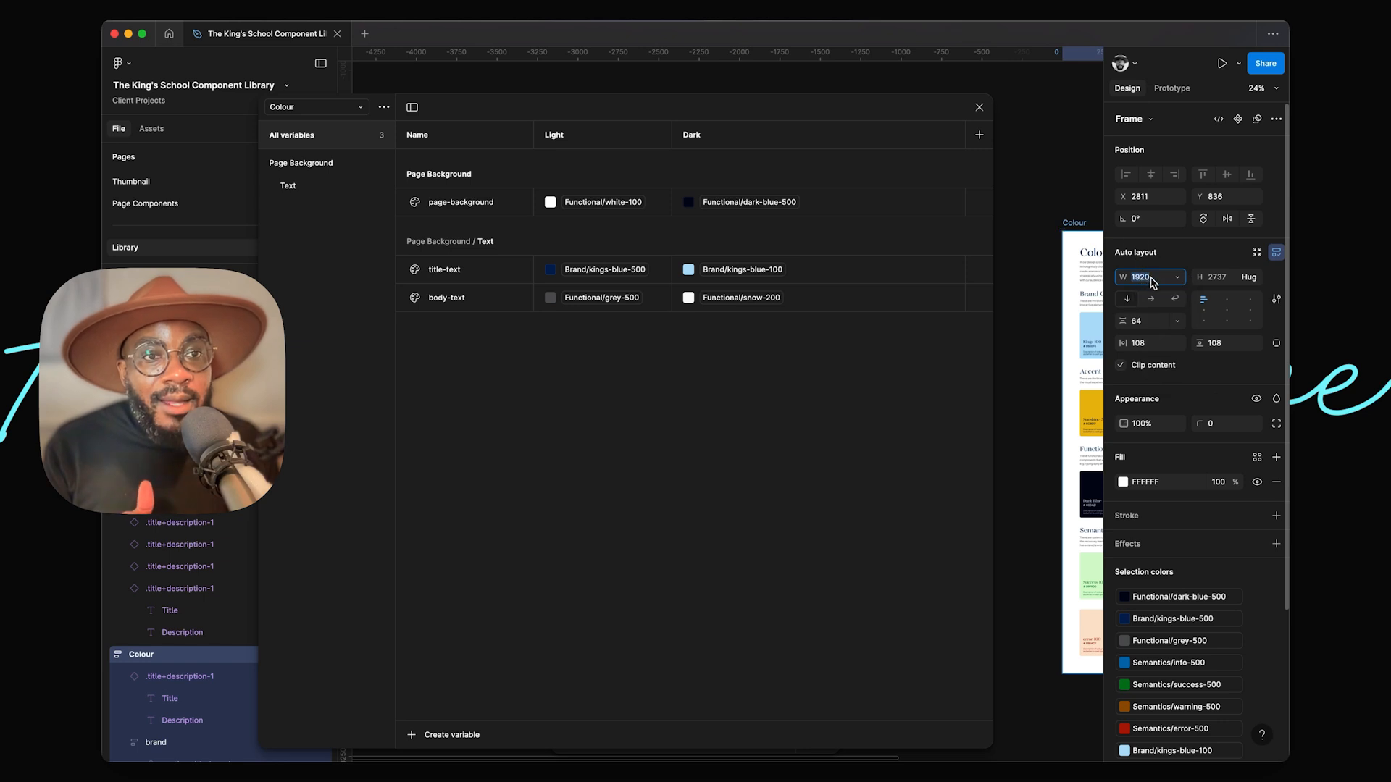
pyautogui.click(1176, 278)
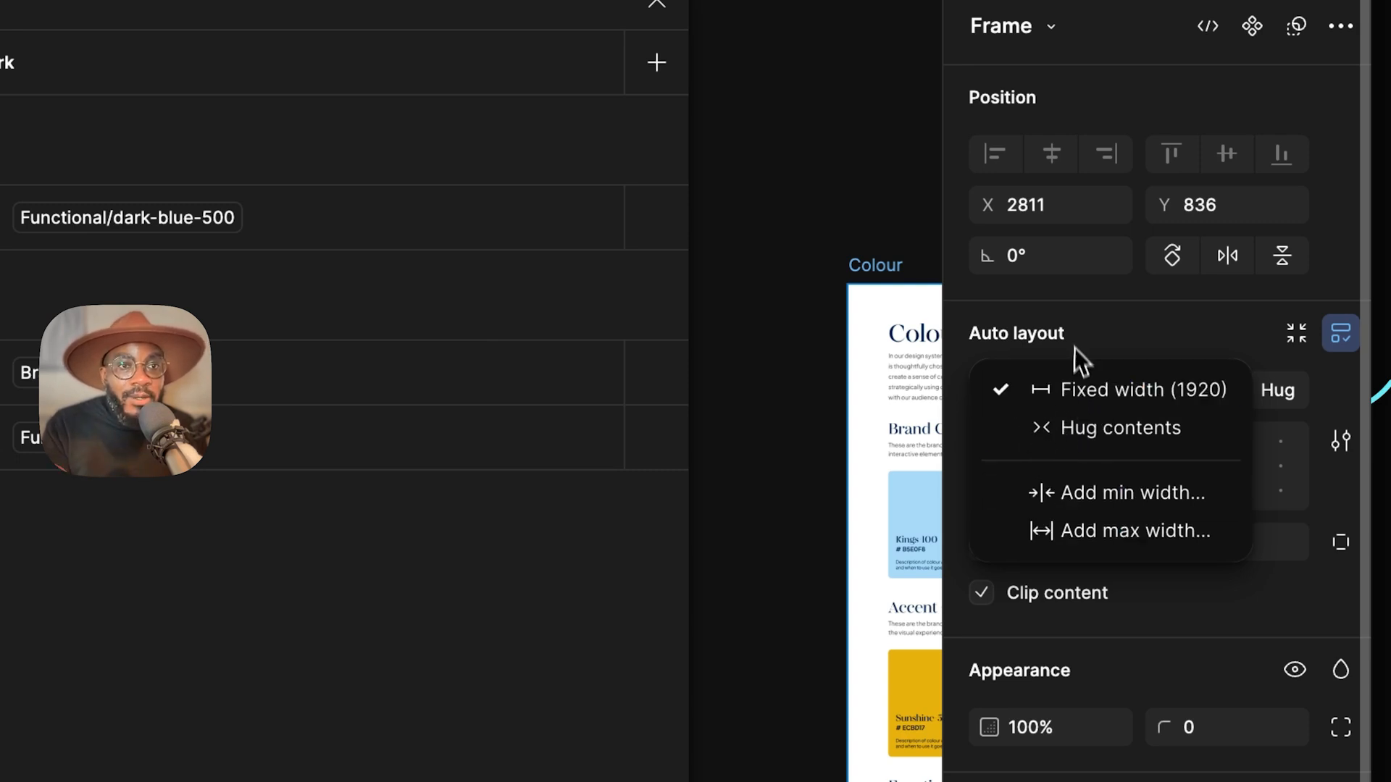
pyautogui.click(1081, 324)
pyautogui.hscroll(5, 755, 335)
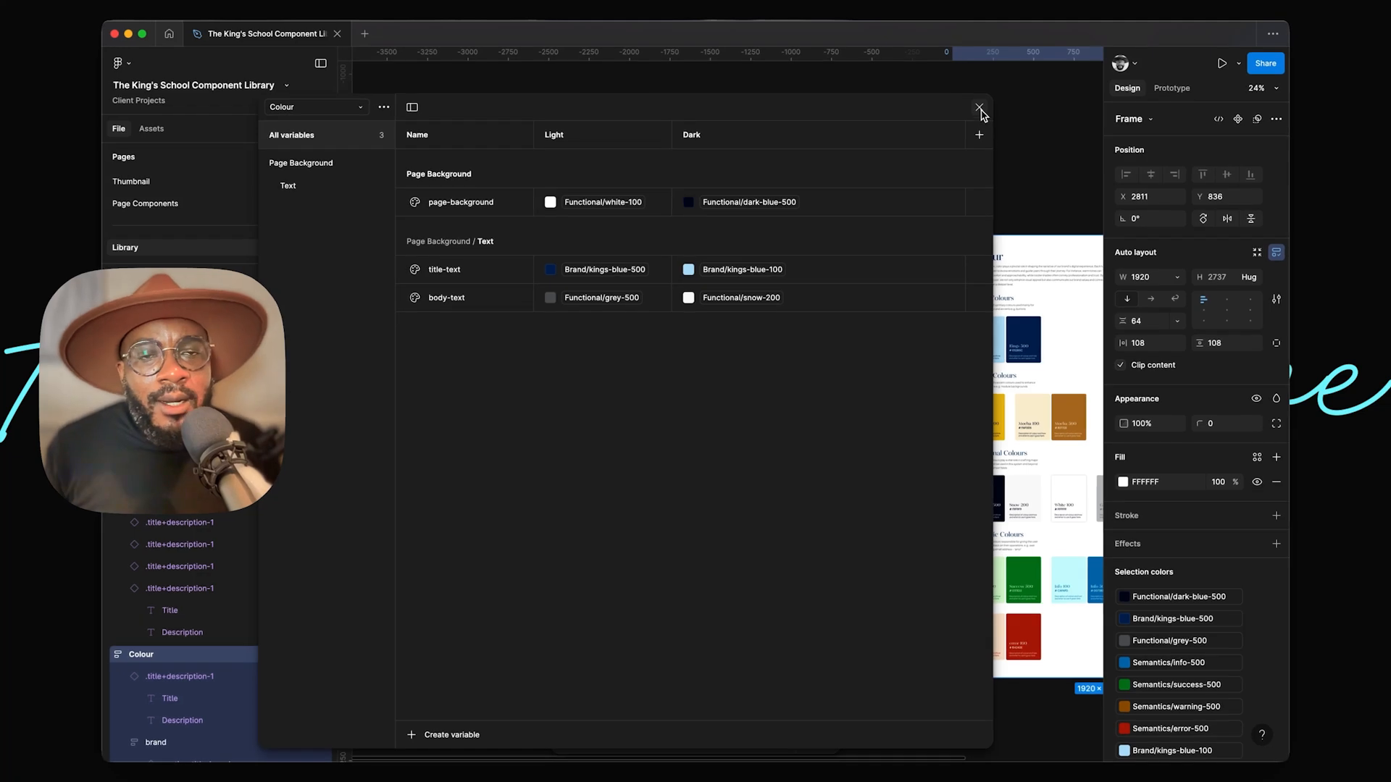
pyautogui.click(979, 107)
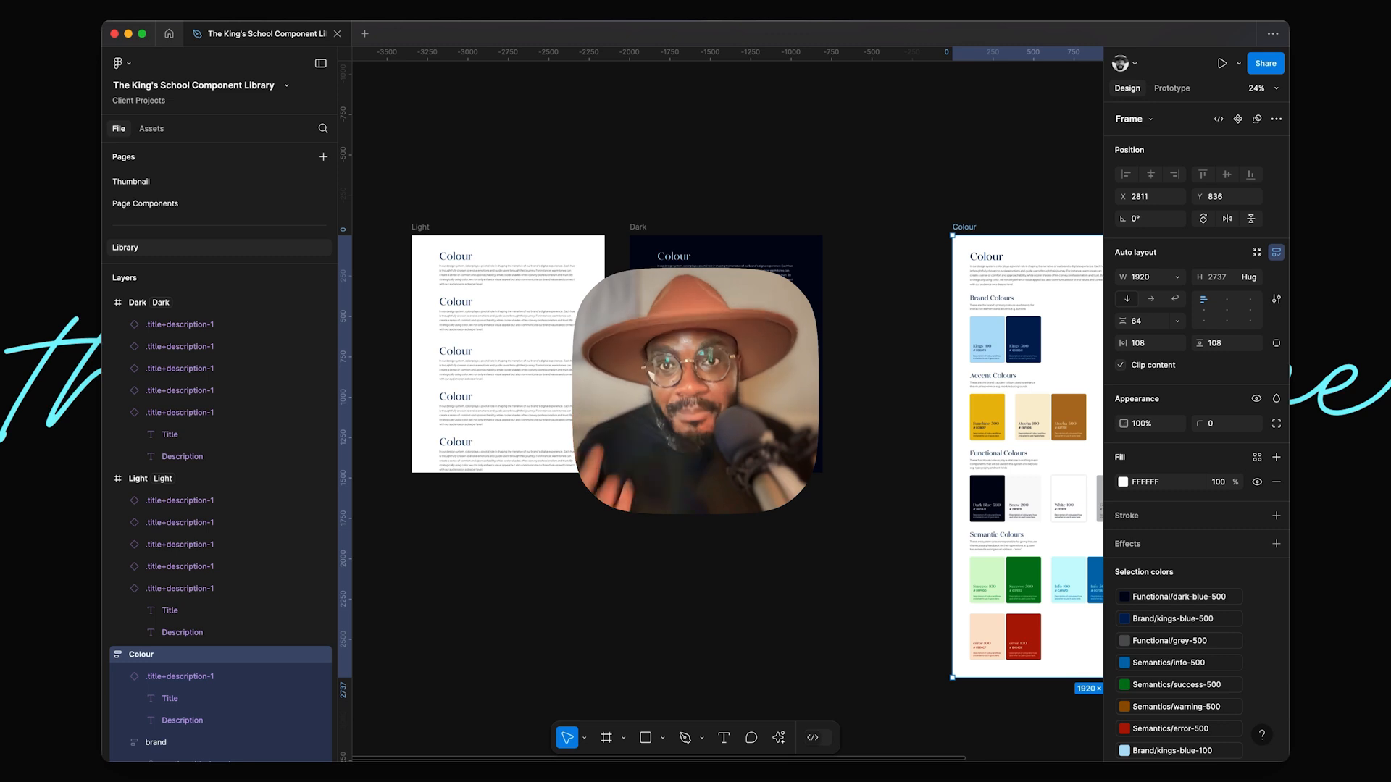
# Examine the swatch groups in the Colour frame alongside the Light and Dark frames, leaving nothing selected.
pyautogui.scroll(-5, 875, 157)
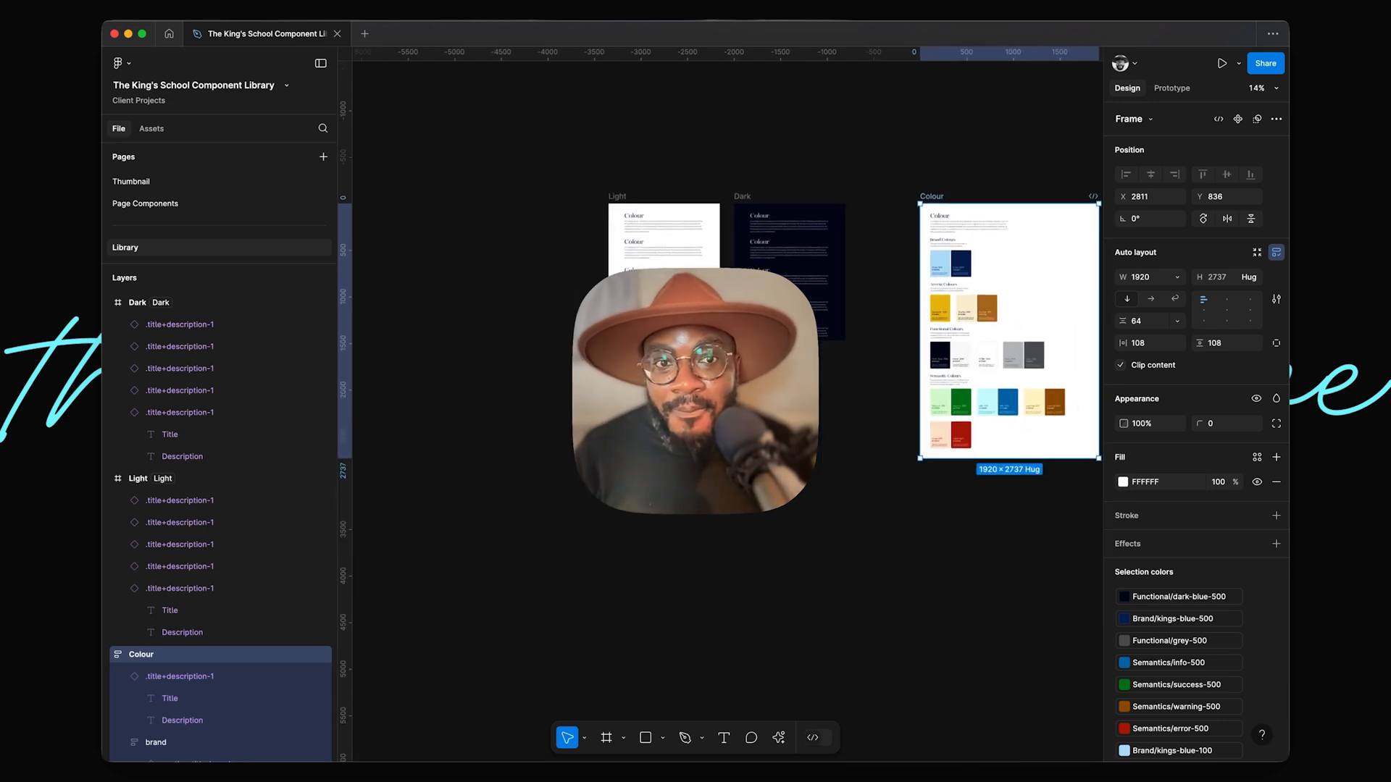
pyautogui.scroll(5, 874, 157)
pyautogui.scroll(2, 875, 159)
pyautogui.hscroll(6, 875, 159)
pyautogui.scroll(-2, 875, 160)
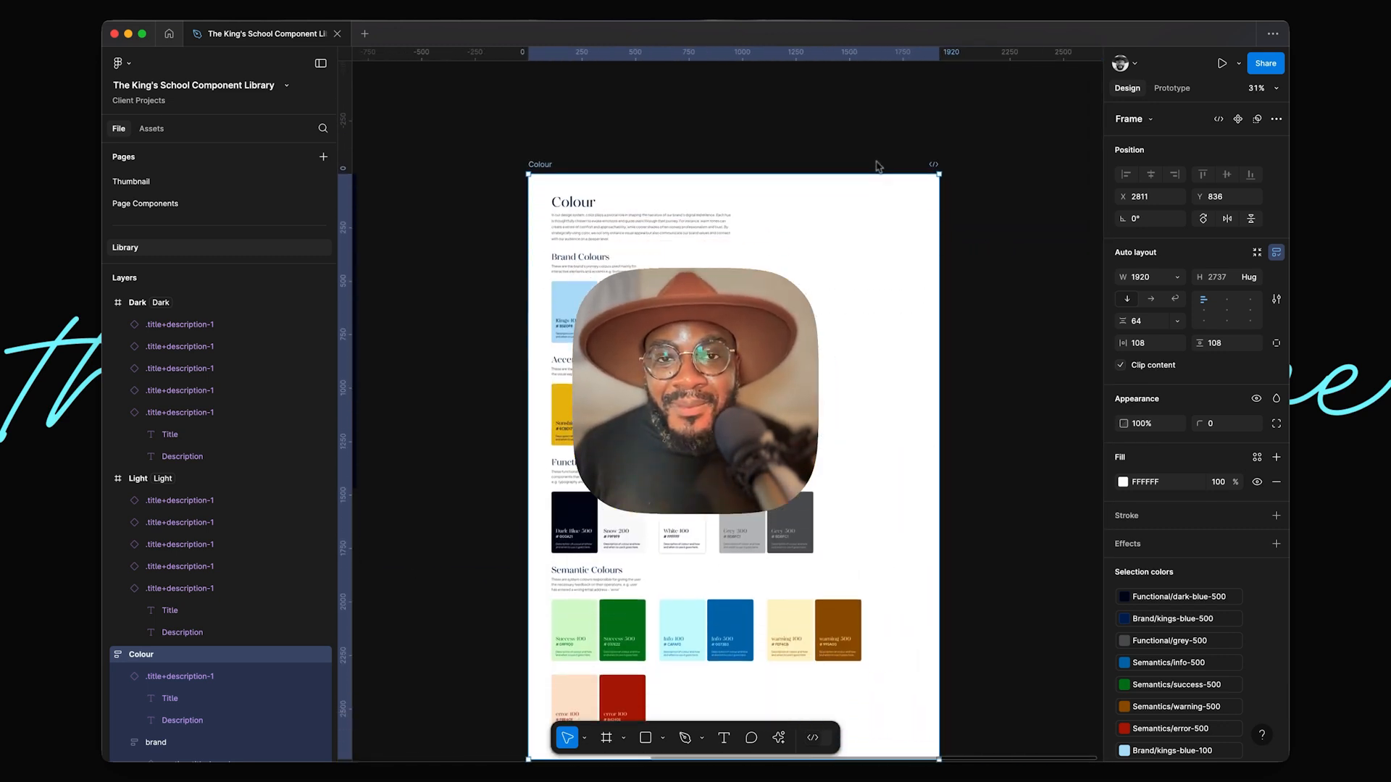
pyautogui.scroll(-3, 876, 165)
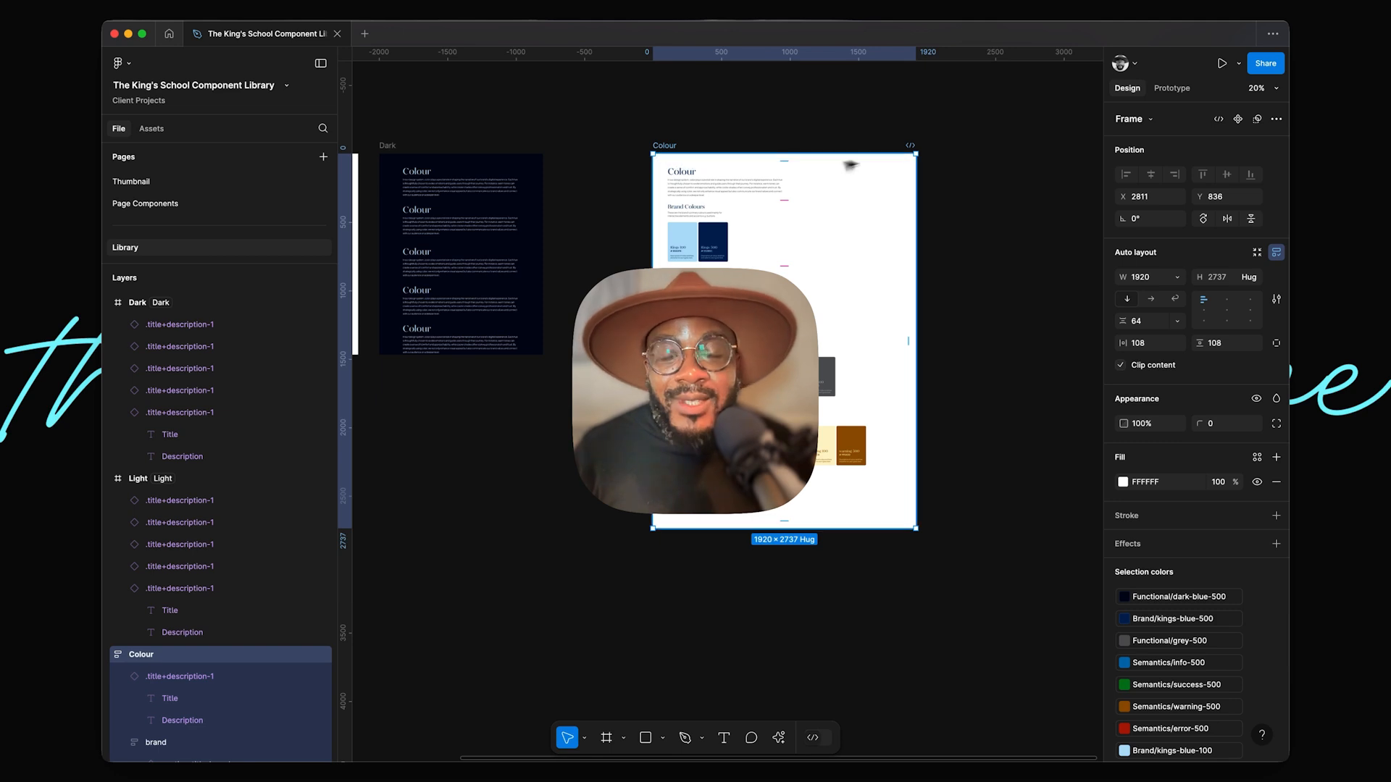
pyautogui.hscroll(-4, 760, 186)
pyautogui.click(738, 119)
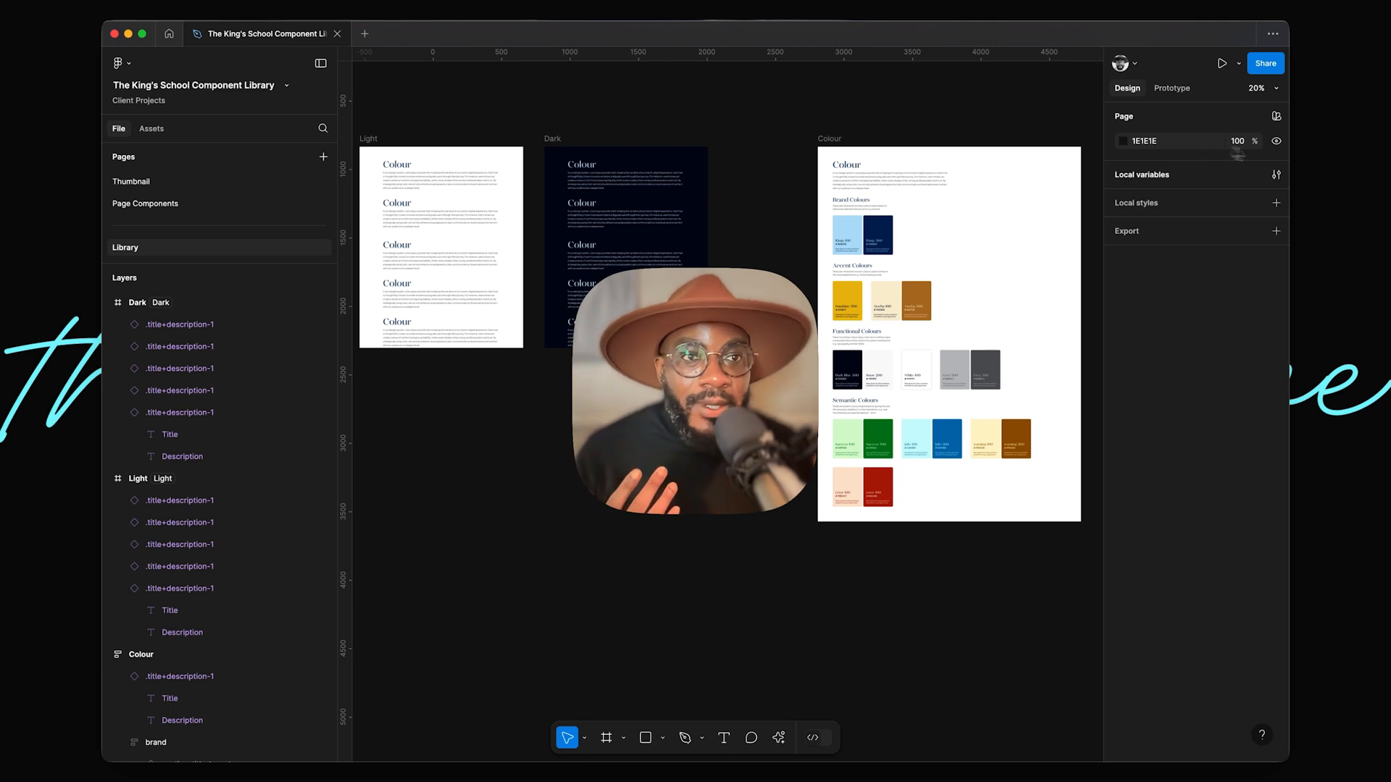
# Review the Light and Dark values of the Colour collection in the local variables and close them.
pyautogui.click(1275, 176)
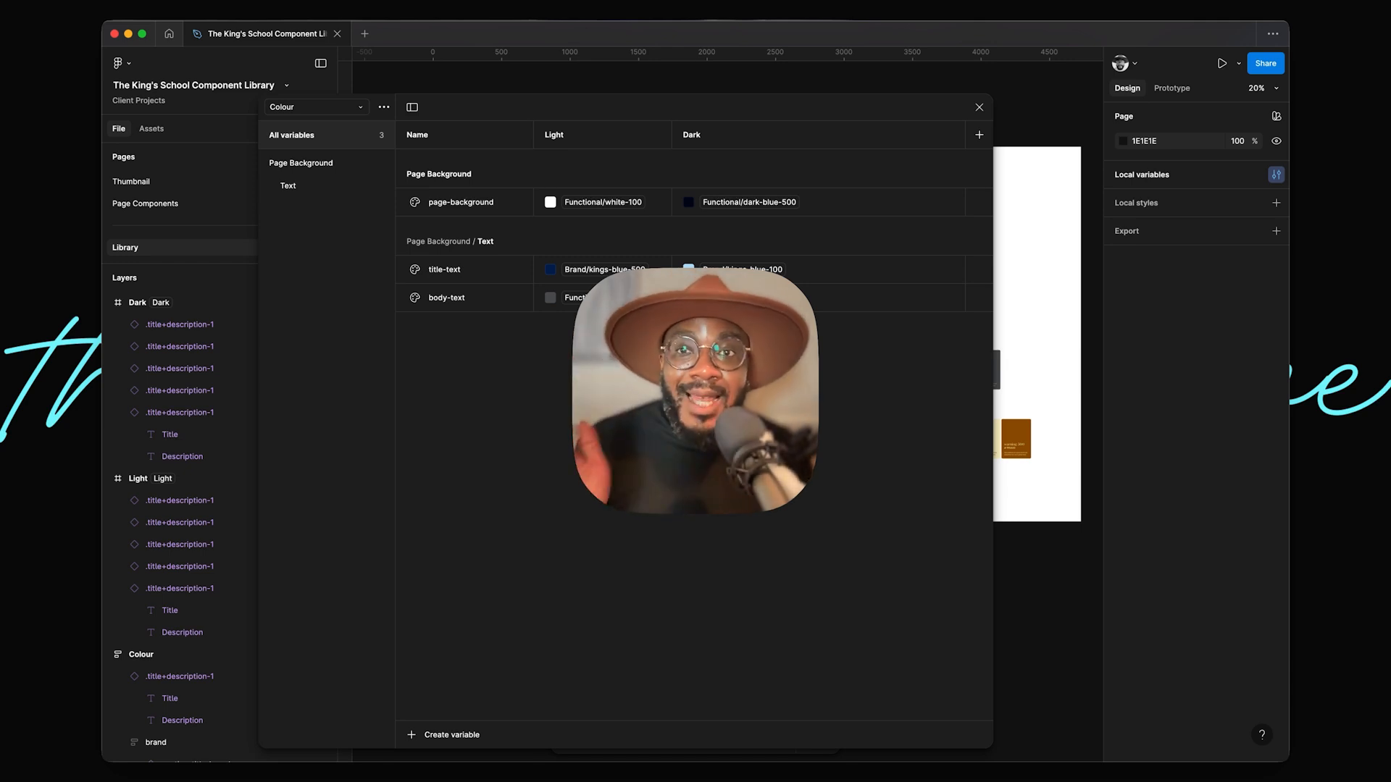
pyautogui.moveTo(727, 208)
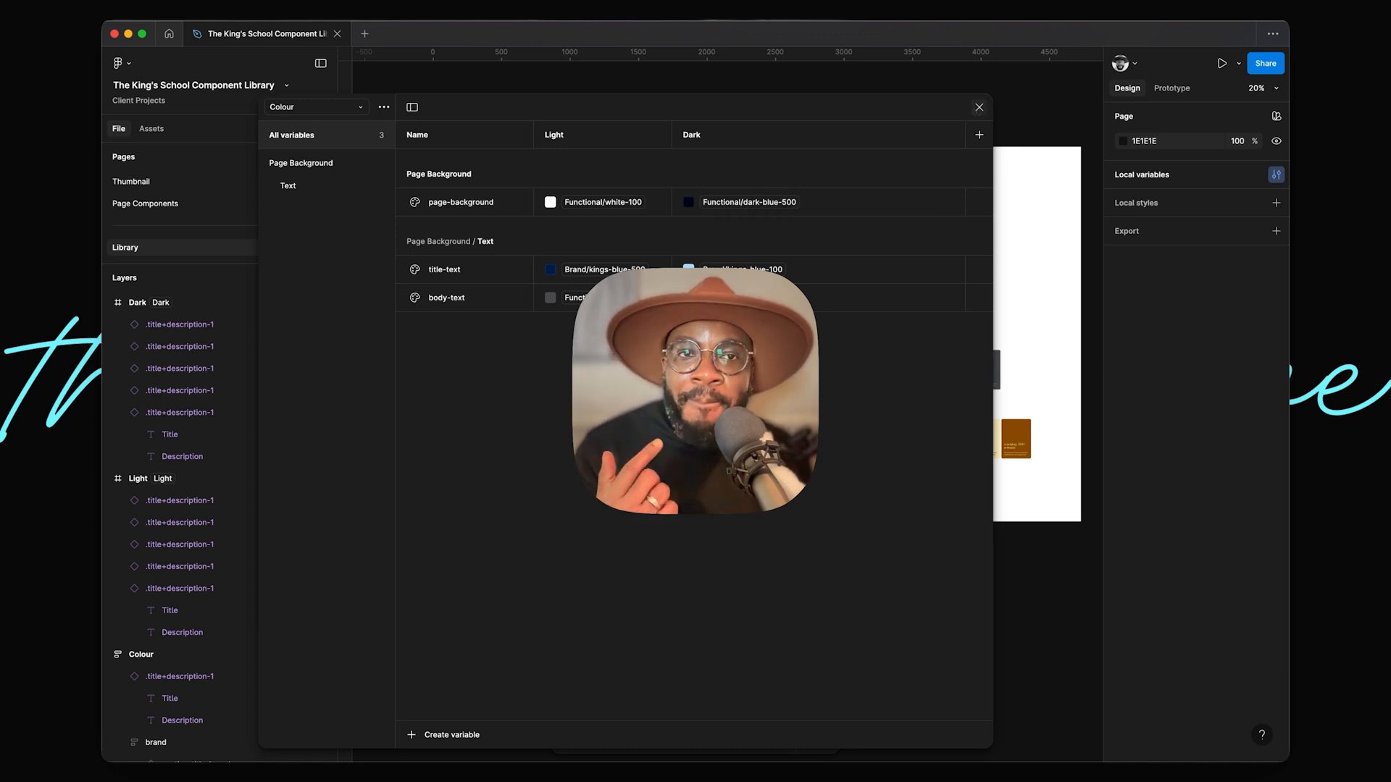
pyautogui.click(979, 107)
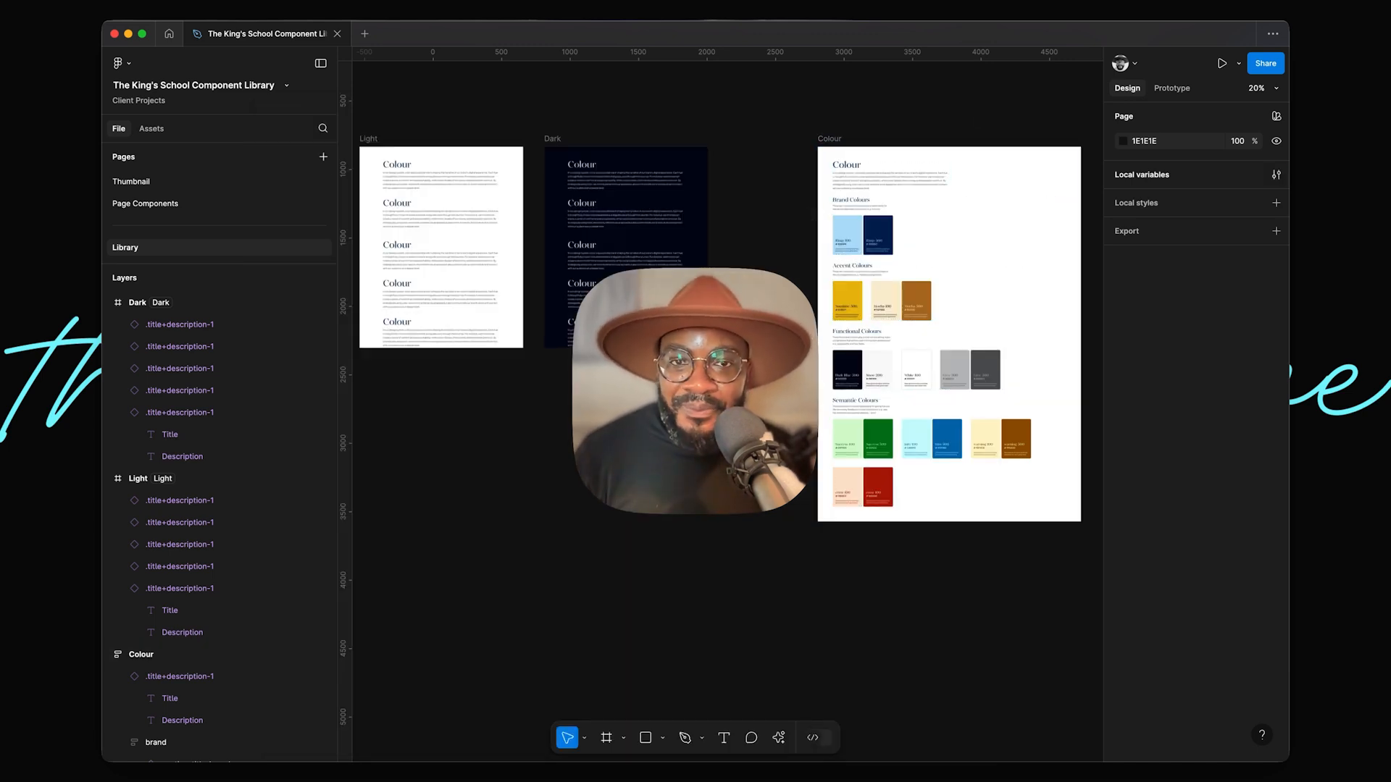
# Select the Dark frame, and examine the brand, accent, functional and semantic swatches in the Colour frame.
pyautogui.click(554, 140)
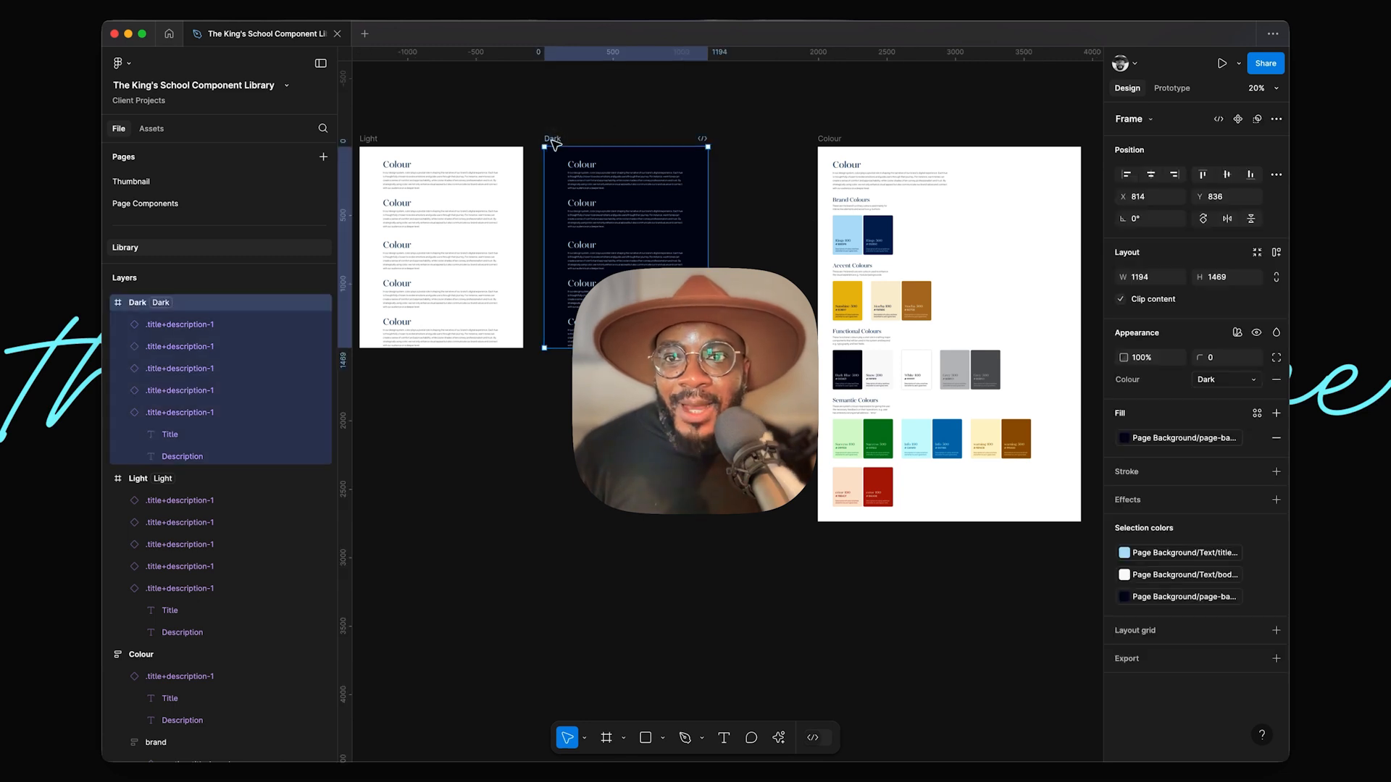
pyautogui.hscroll(3, 483, 153)
pyautogui.scroll(5, 689, 254)
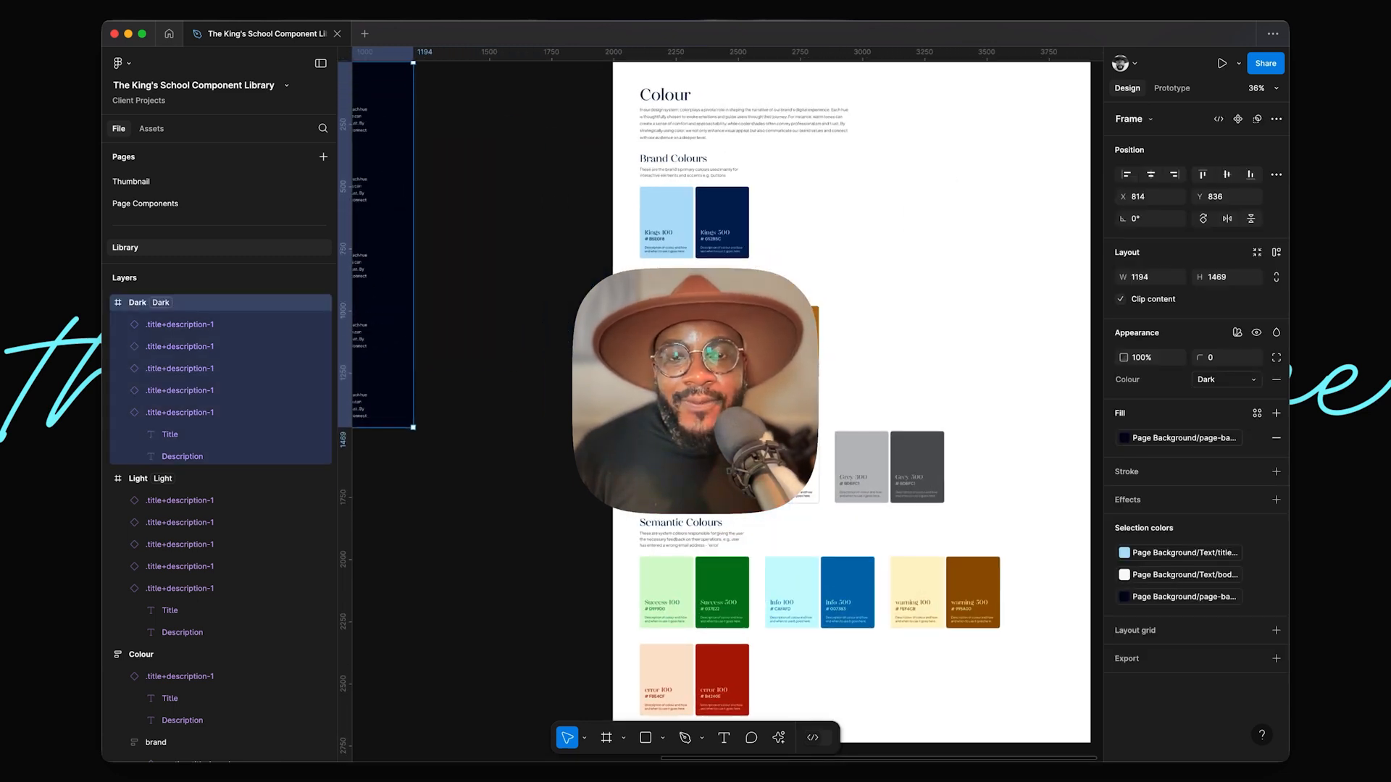
pyautogui.hscroll(1, 688, 270)
pyautogui.hscroll(2, 695, 279)
pyautogui.scroll(-1, 695, 279)
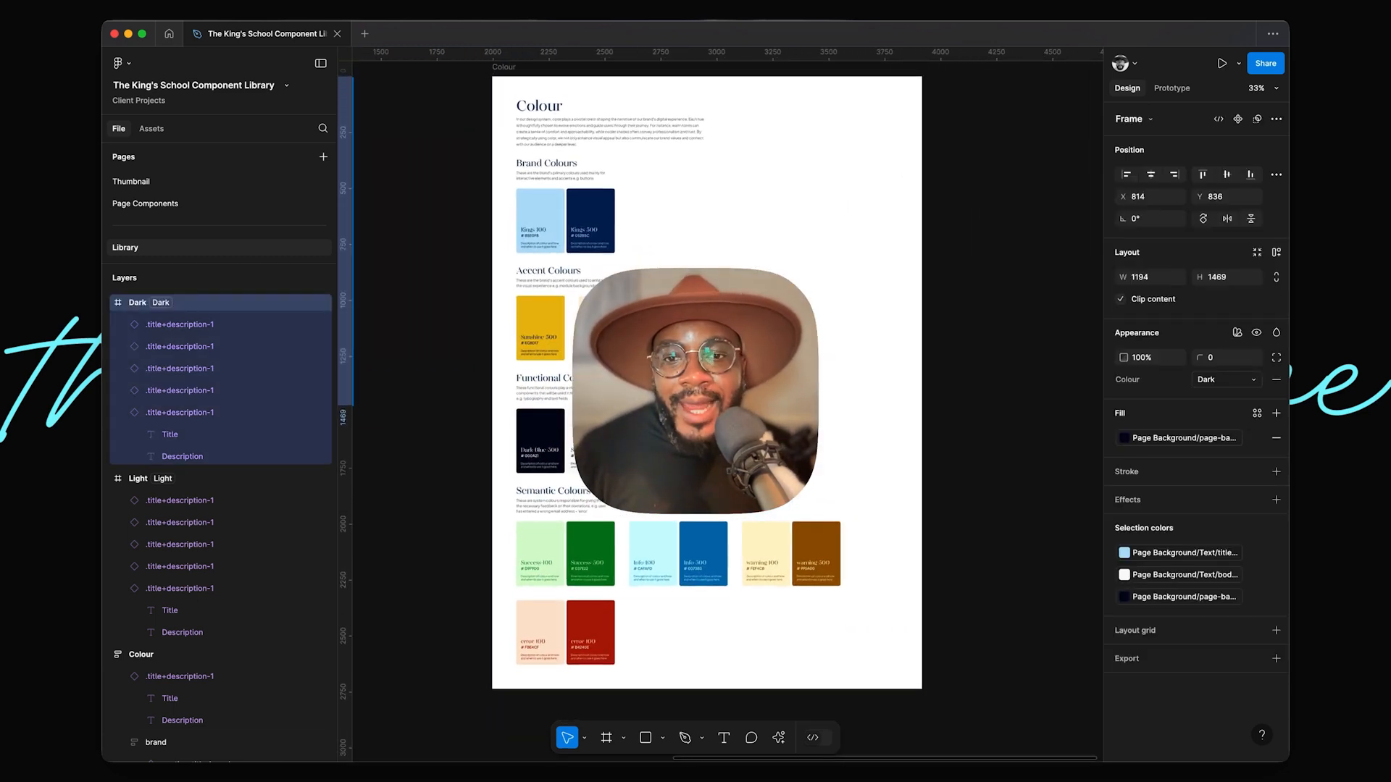
pyautogui.scroll(1, 695, 279)
pyautogui.scroll(-1, 688, 405)
pyautogui.hscroll(-1, 689, 406)
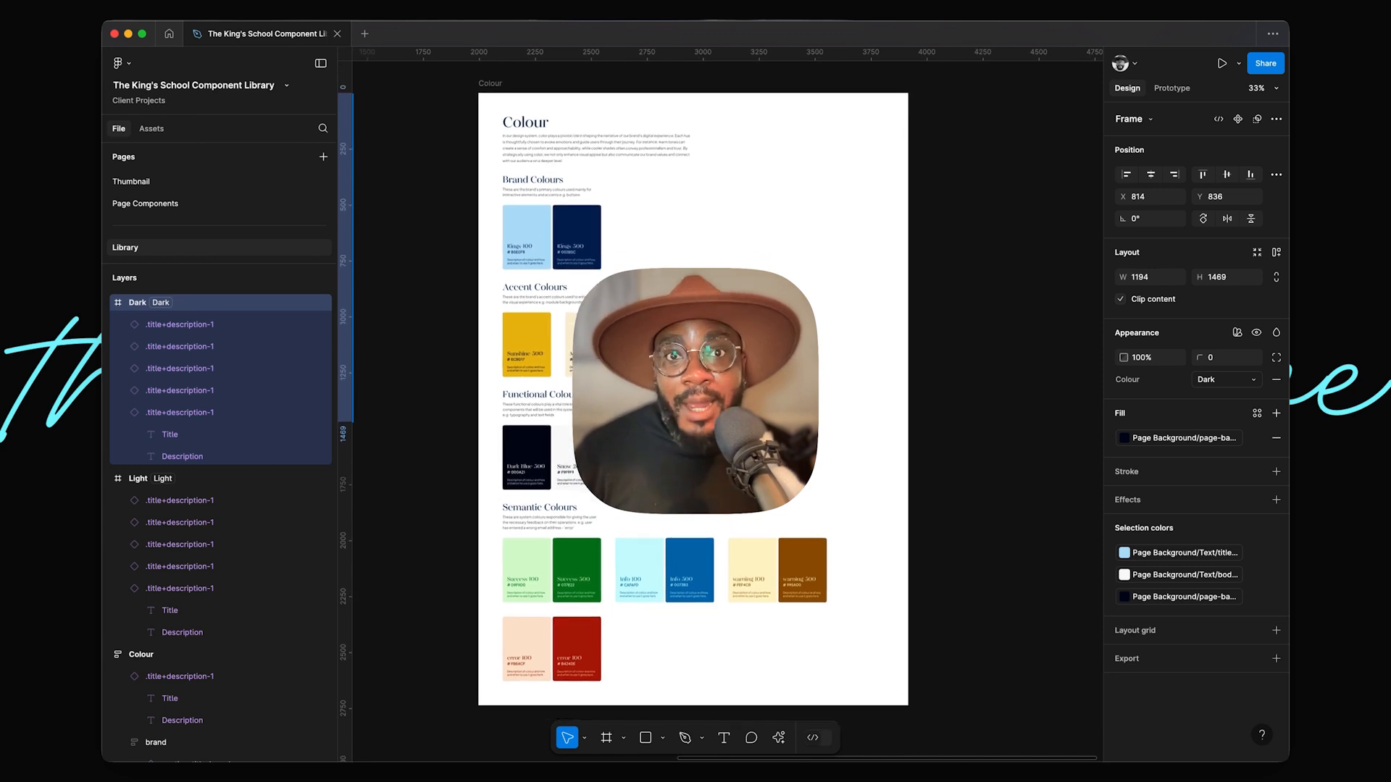